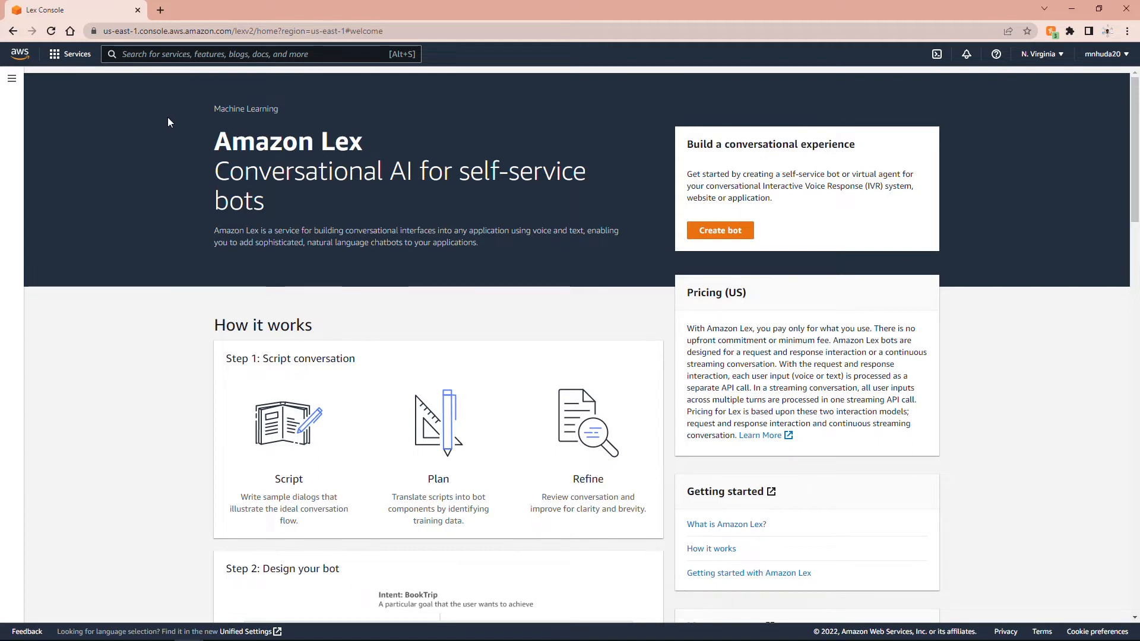
Return to the AWS console home, search for "lex" and open the Amazon Lex service.
click(20, 59)
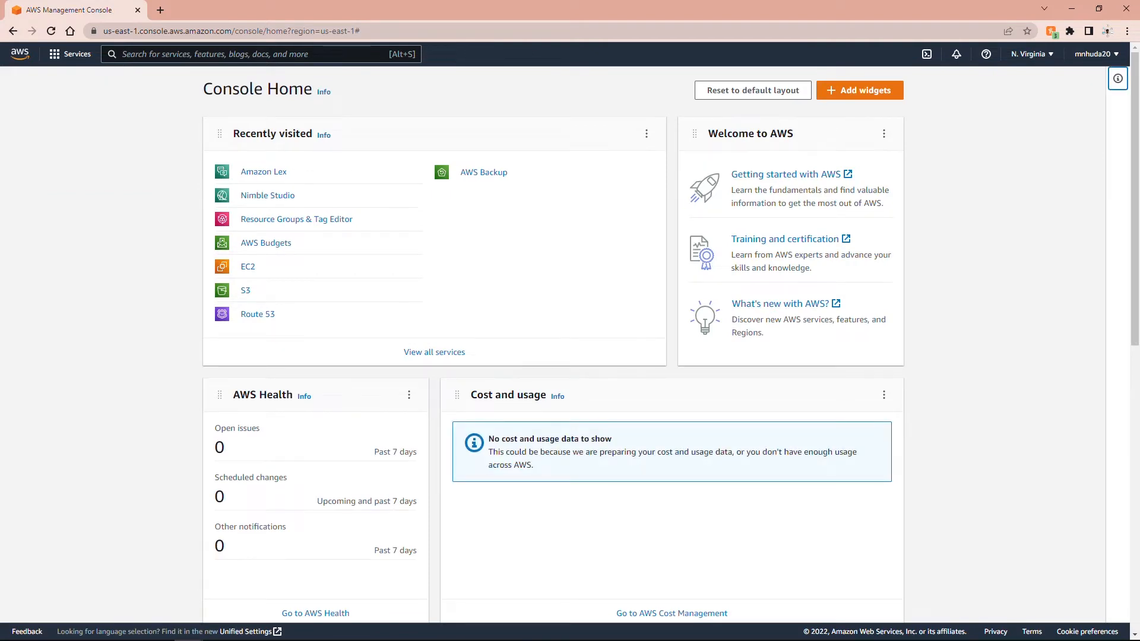
key(alt+s)
text(lex)
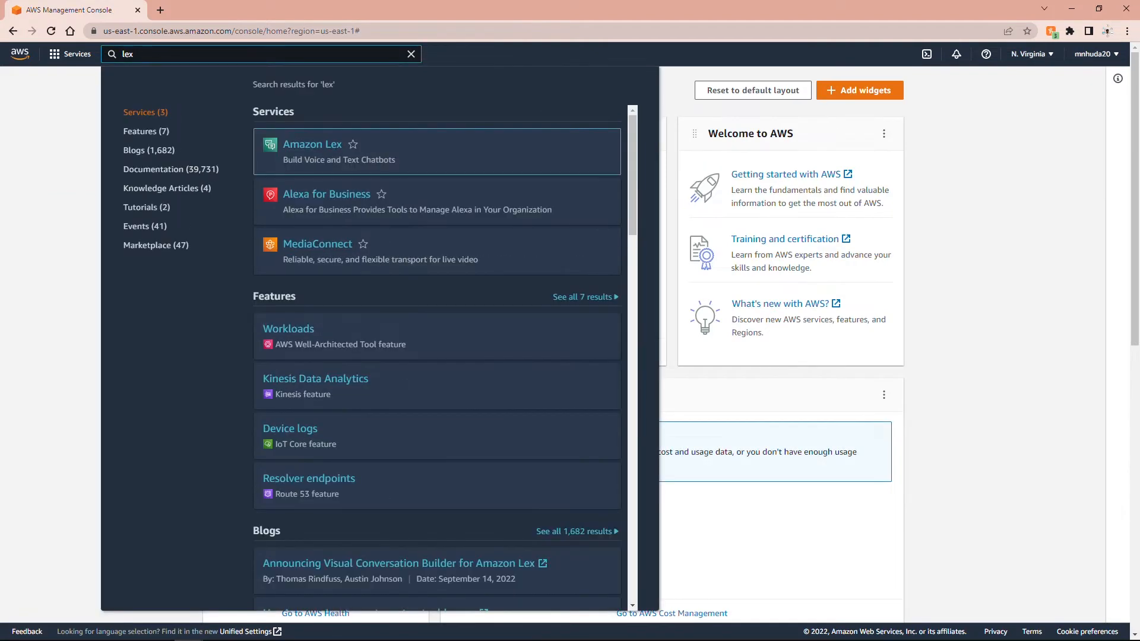
click(318, 147)
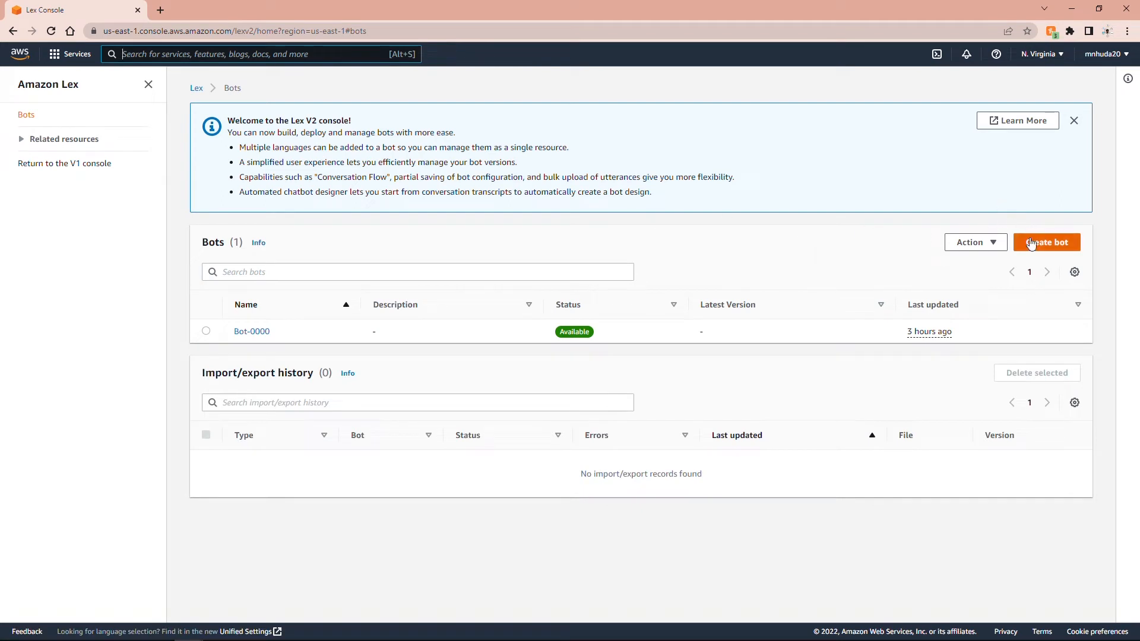
Start a new blank bot named Orderhandler-0000 with the description "Handler for pizza order".
click(1054, 247)
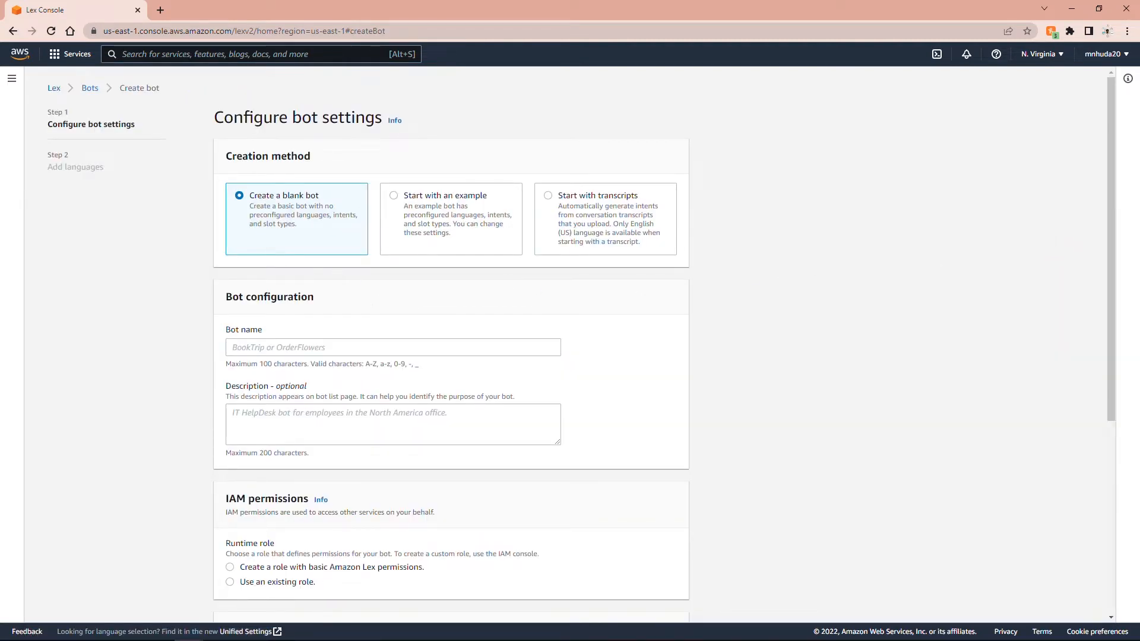
click(279, 348)
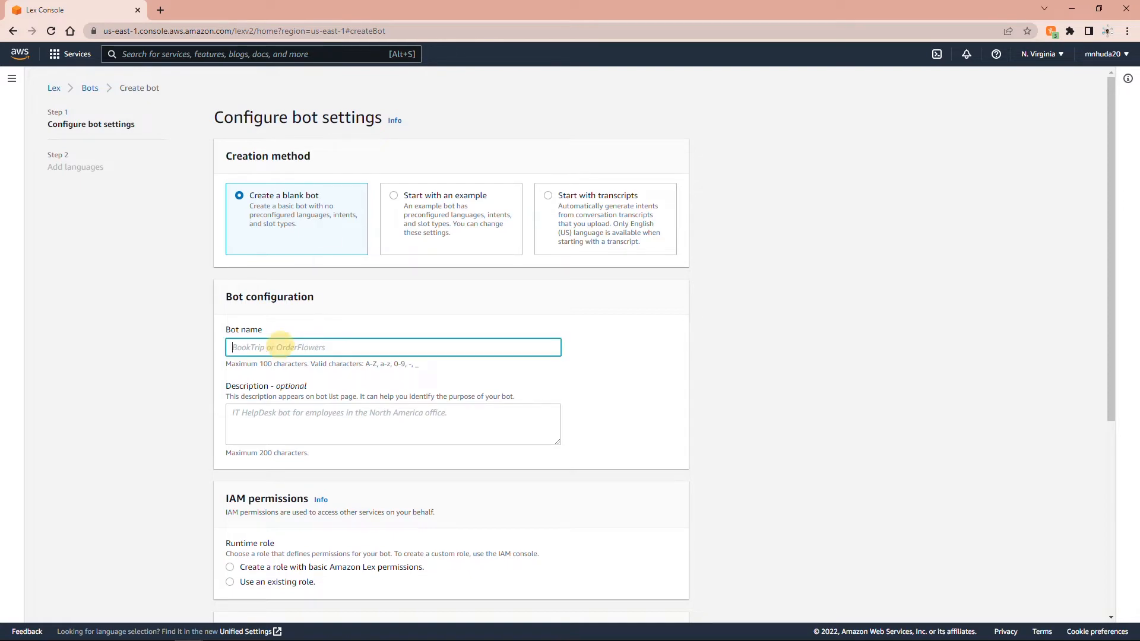
text(Orderhandler-0000)
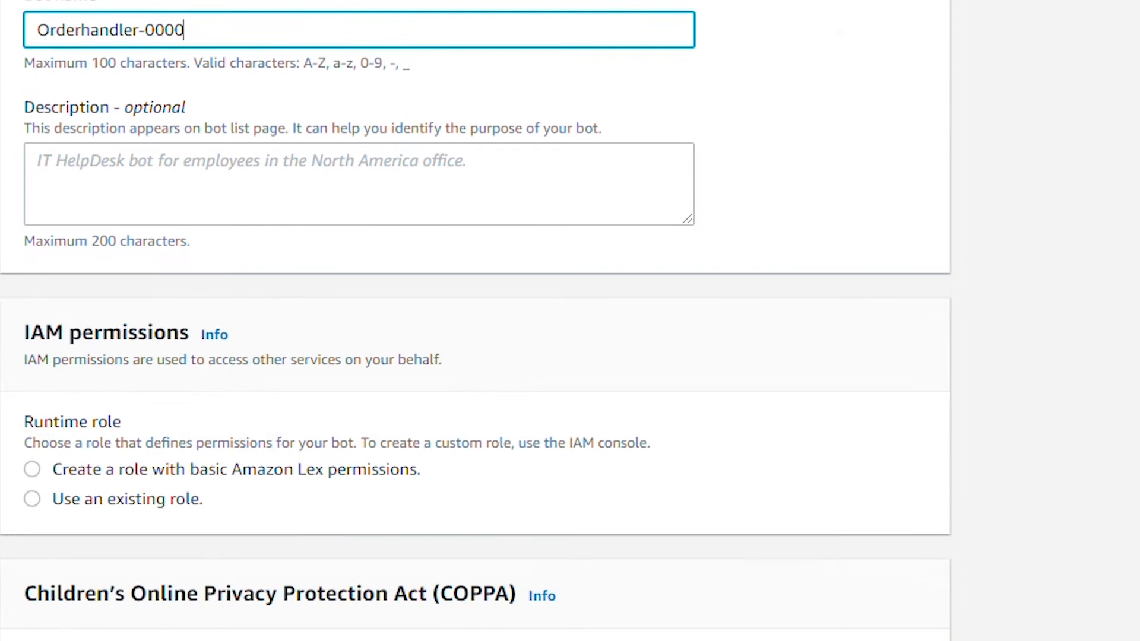
key(Tab)
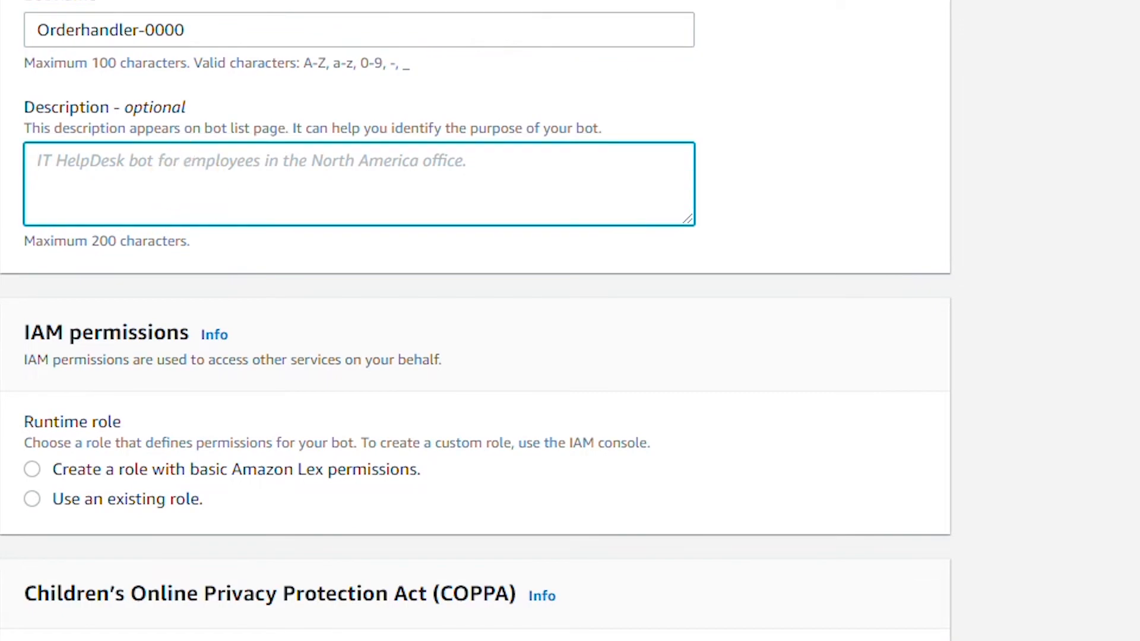
text(Handler for pizza order)
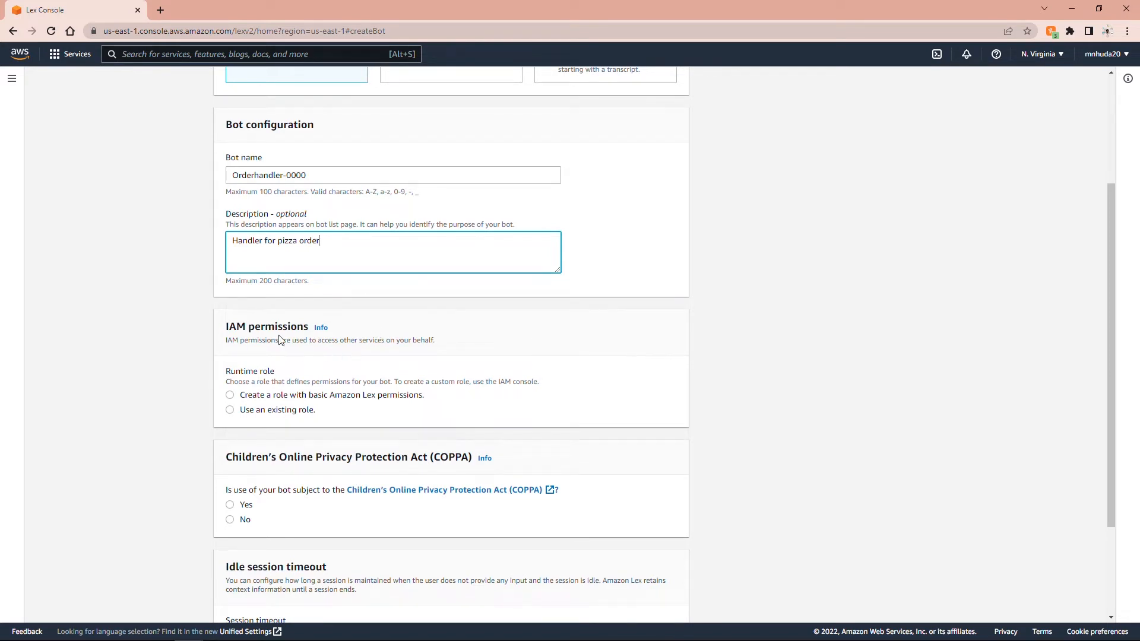
Have the bot create a role with basic Amazon Lex permissions, answer No to COPPA, and proceed to the language settings.
click(240, 396)
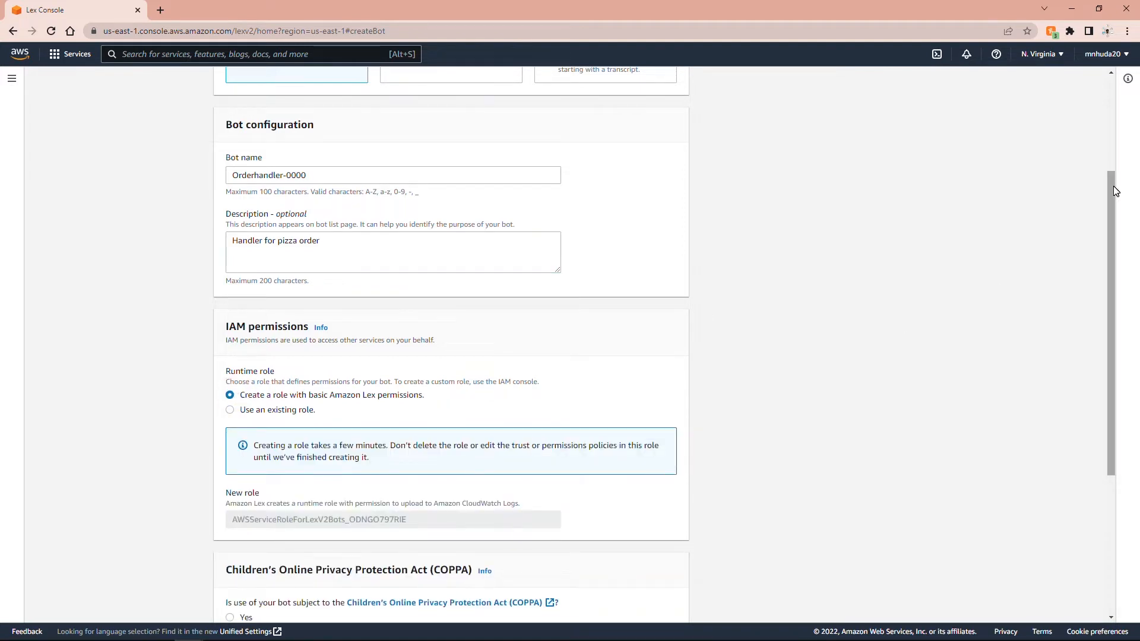
drag(1114, 190, 1114, 326)
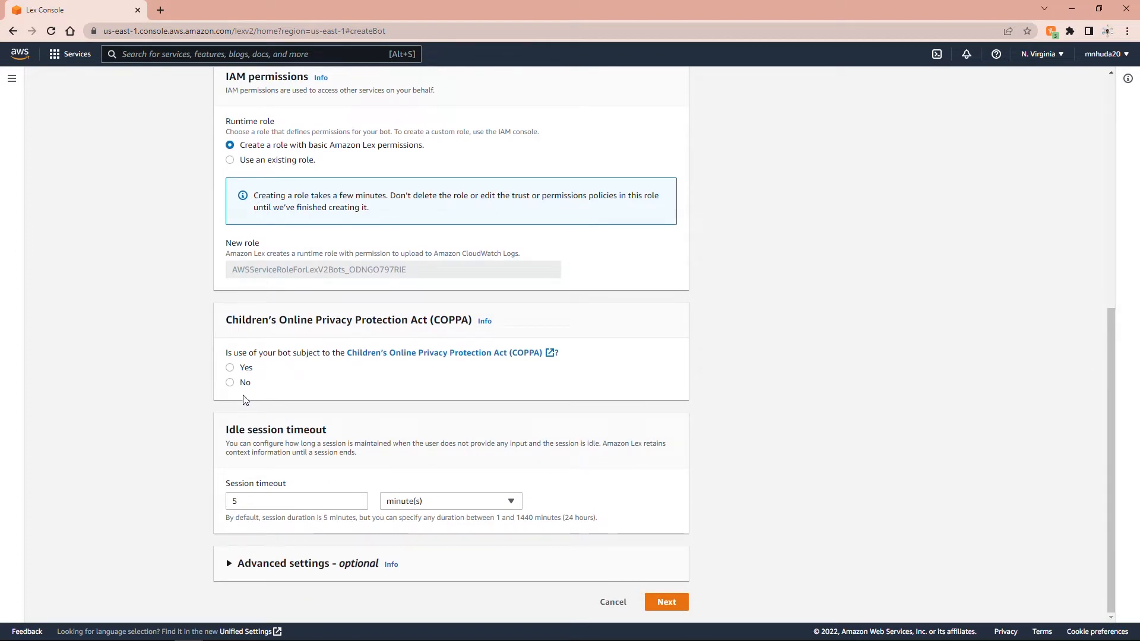
click(229, 383)
click(663, 603)
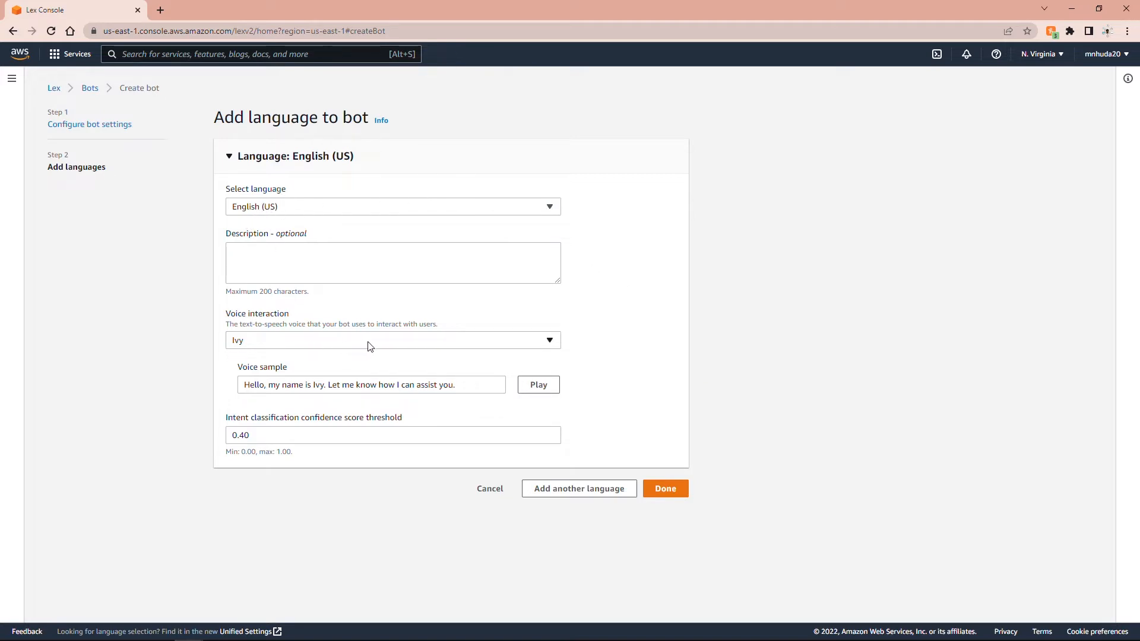
Set the English (US) voice interaction to the neural voice Joanna and finish creating the bot.
click(424, 344)
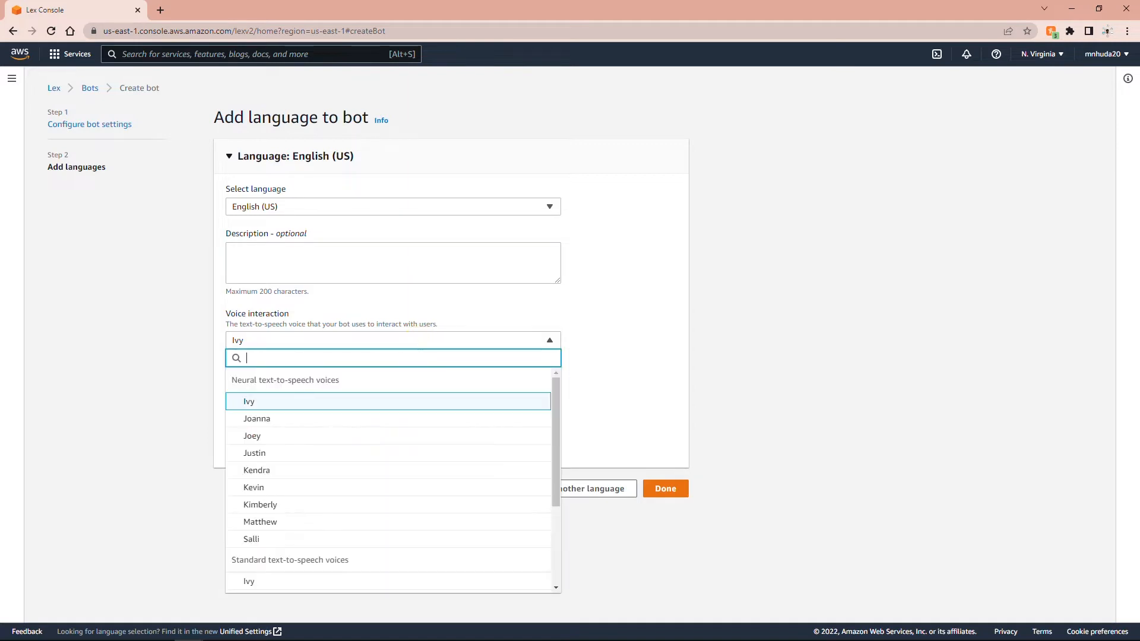
click(269, 423)
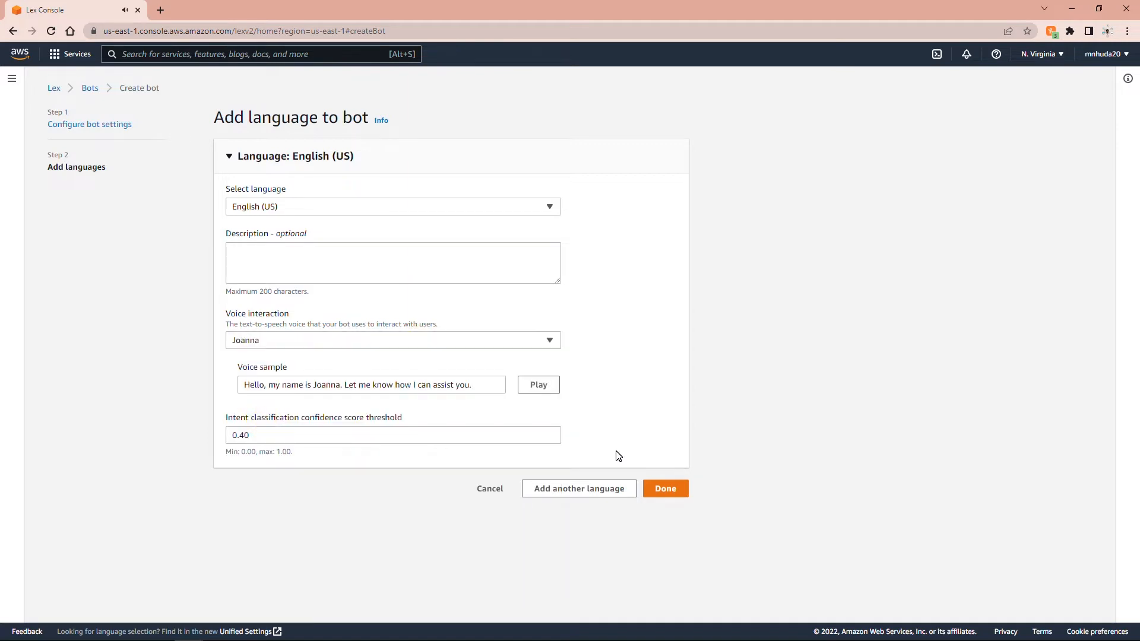
click(671, 494)
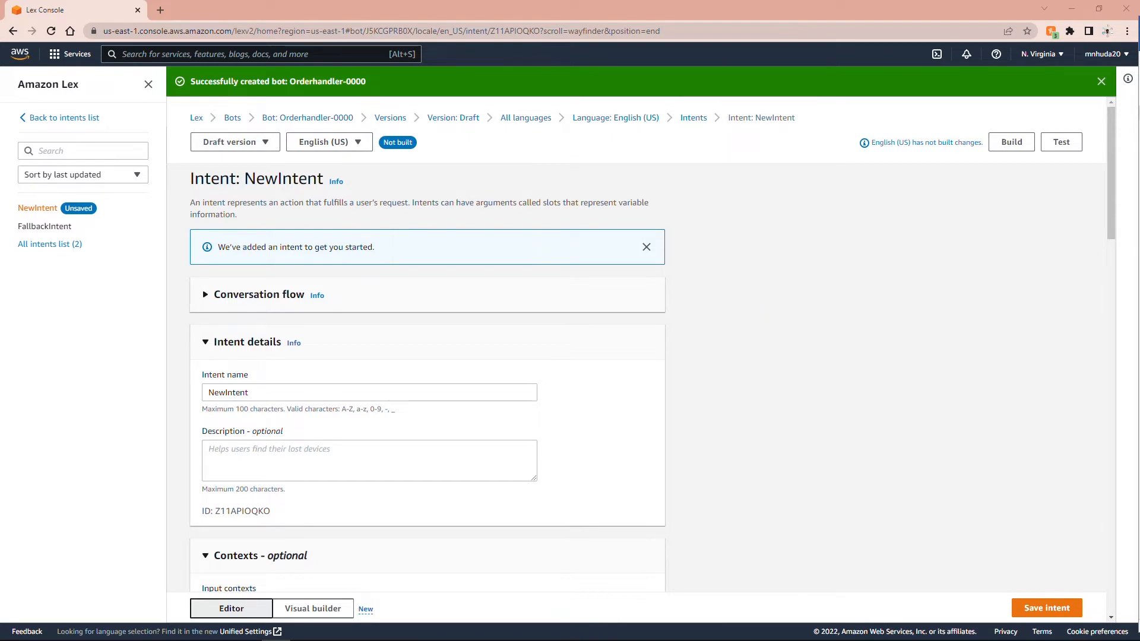
Rename the new intent OrderPizza-1234 and describe it as "The bot will try to understand the user's pizza order.".
drag(251, 393, 168, 392)
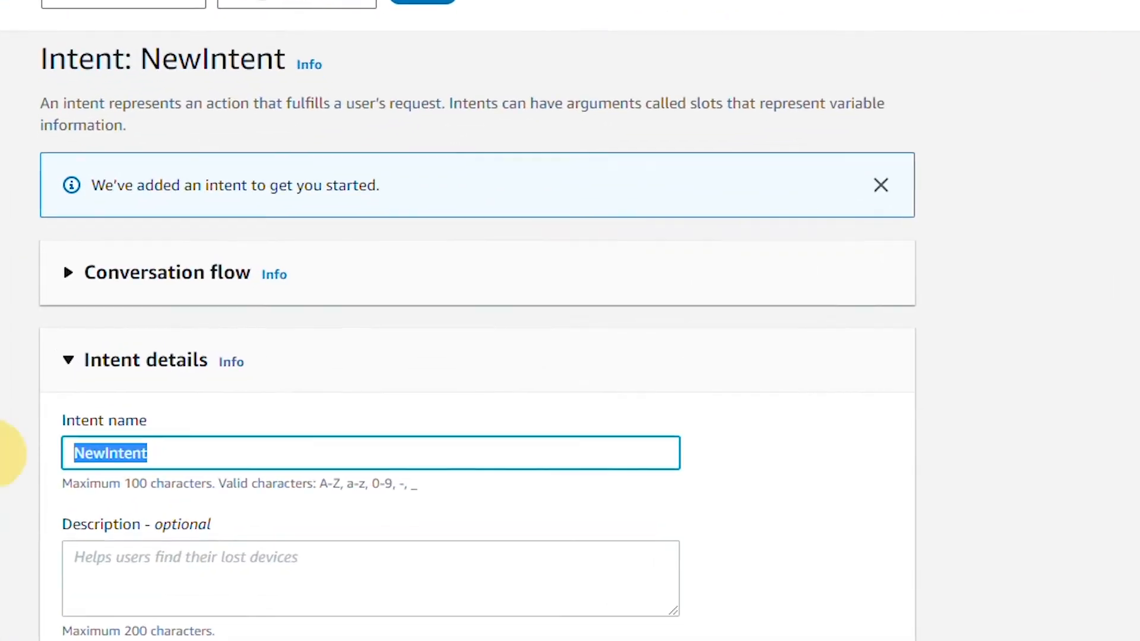
text(Order)
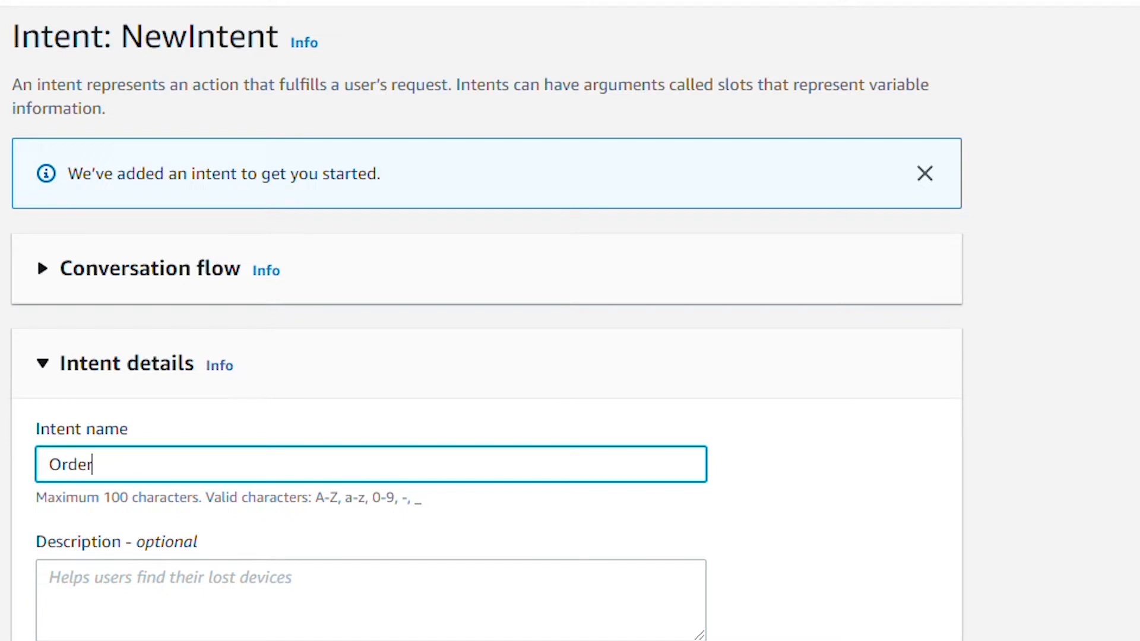
text(Pizza-1234)
key(Tab)
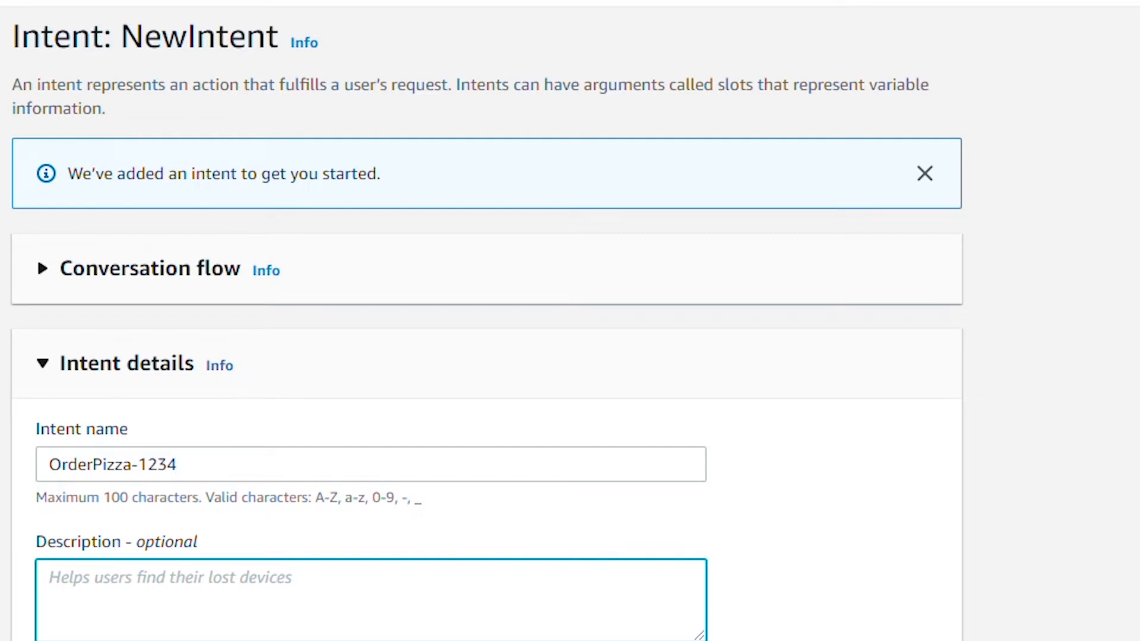
text(The bot wi)
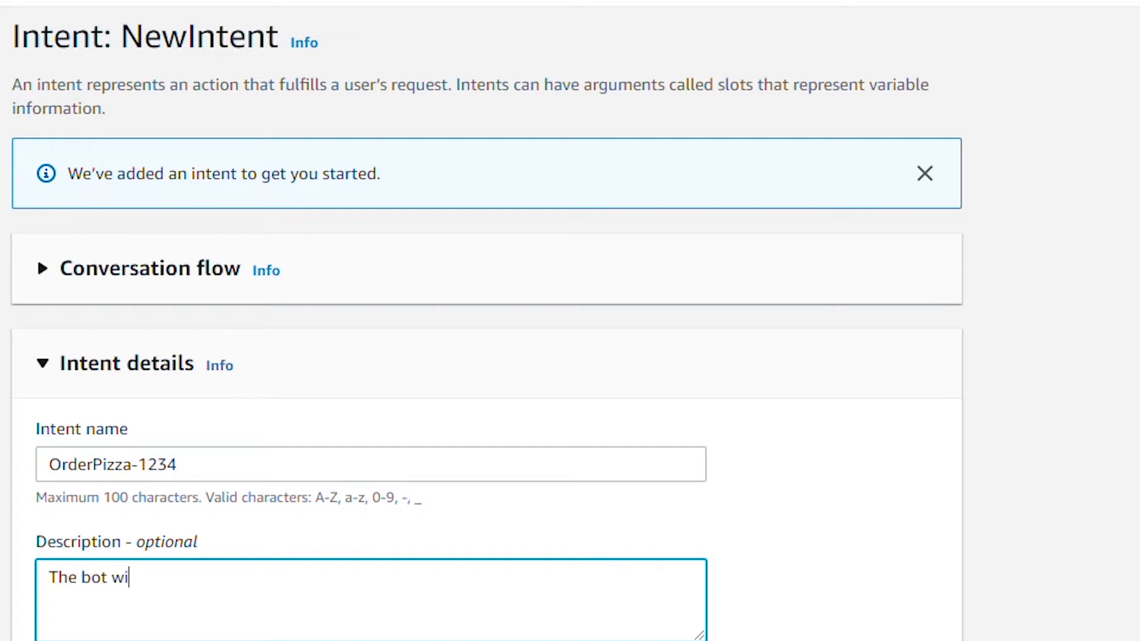
text(ll try to und)
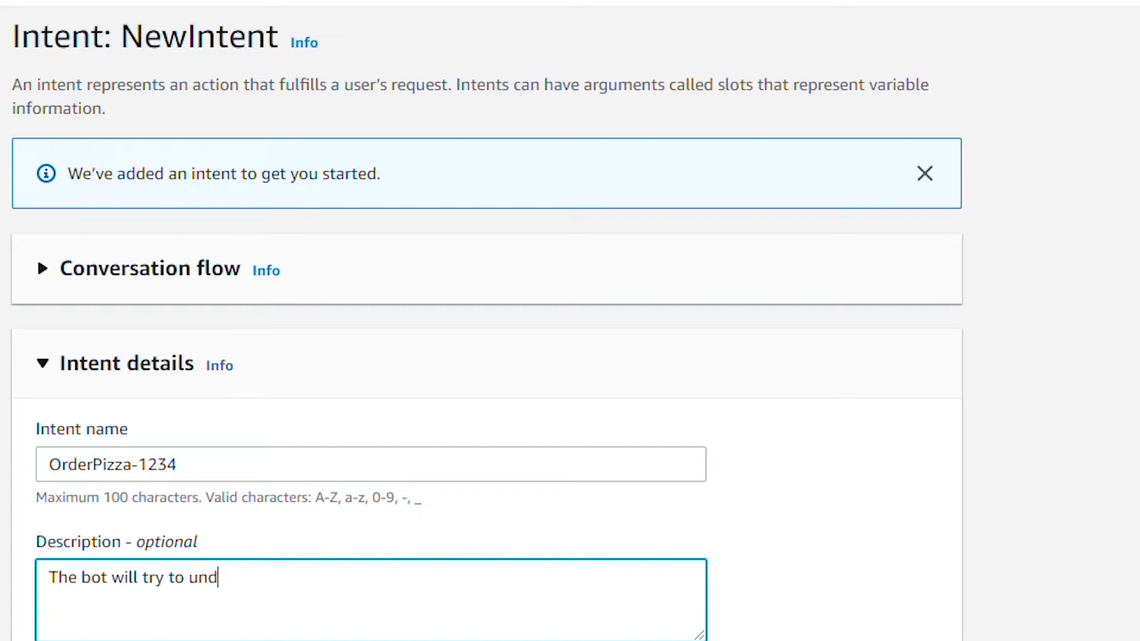
text(erstand the user)
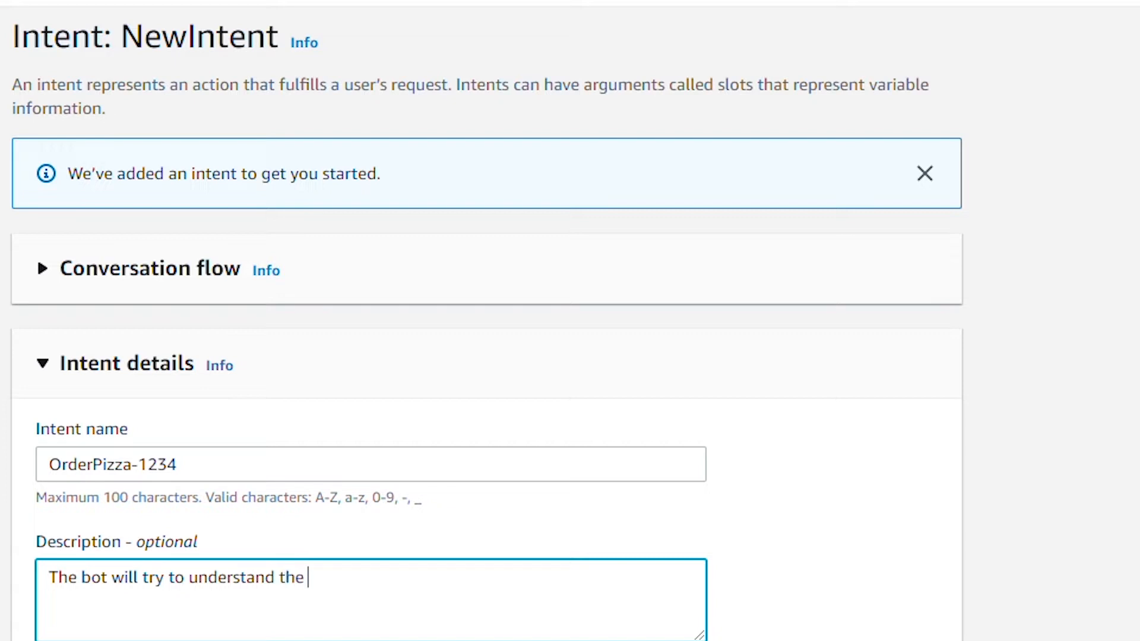
text('s pizza order.)
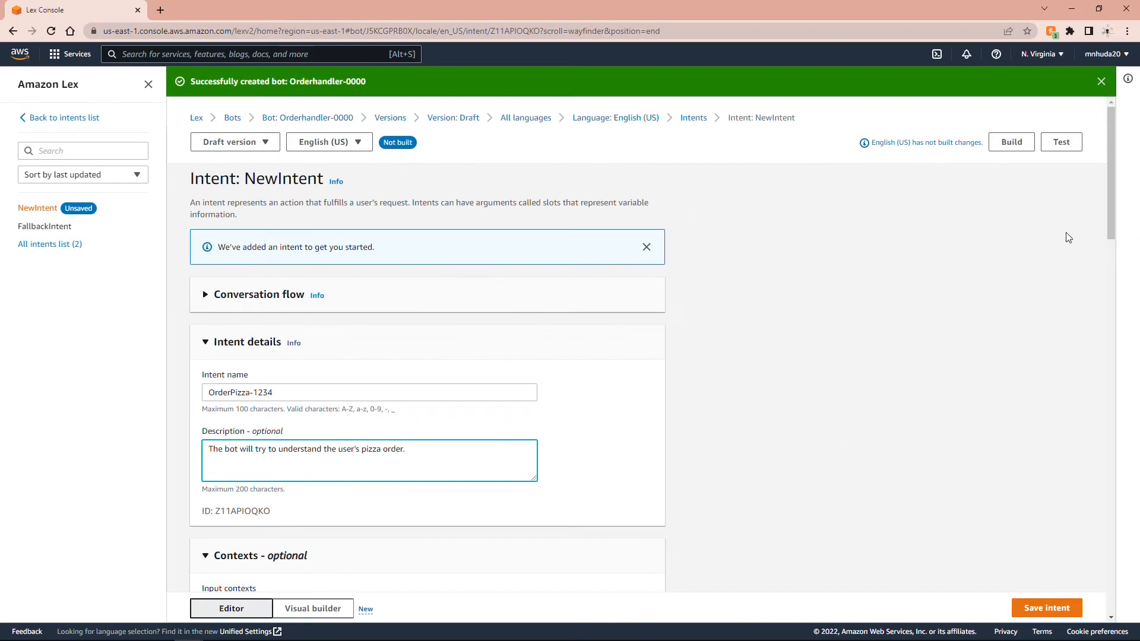
Add the sample utterance "Can I place an order?" to the intent.
drag(1108, 190, 1130, 342)
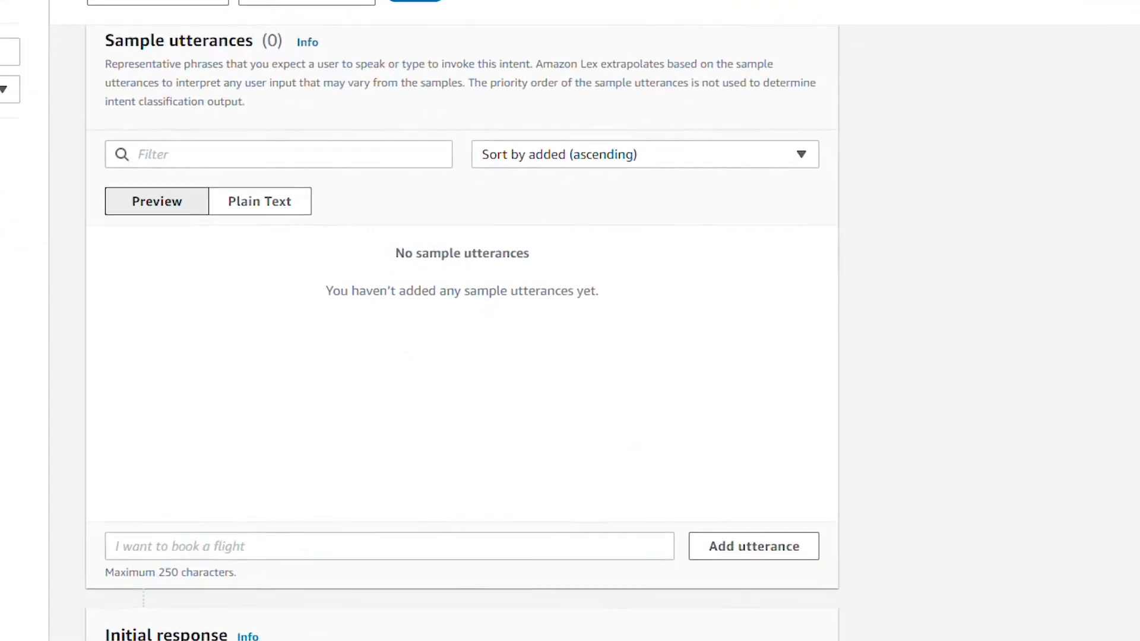
click(415, 461)
text(C)
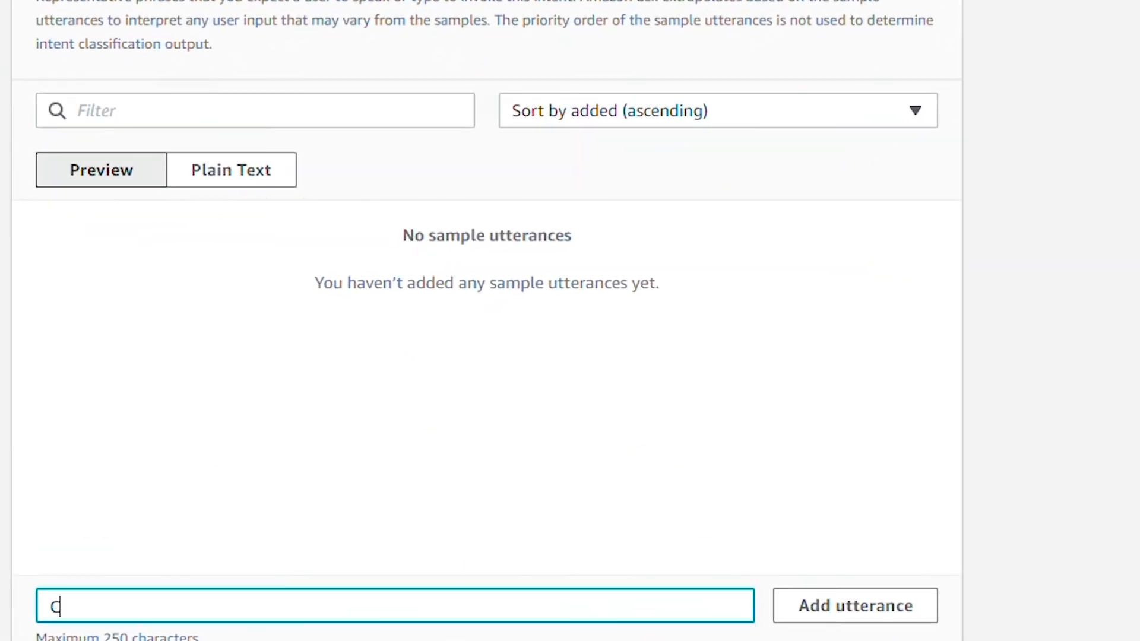
text(an I place an order)
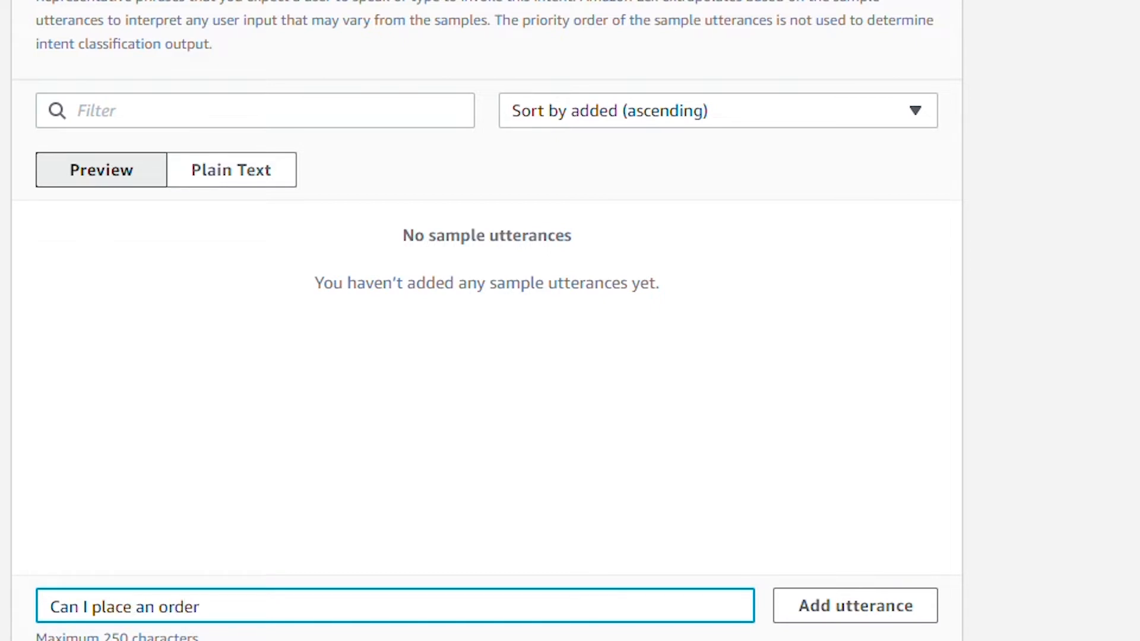
text(?)
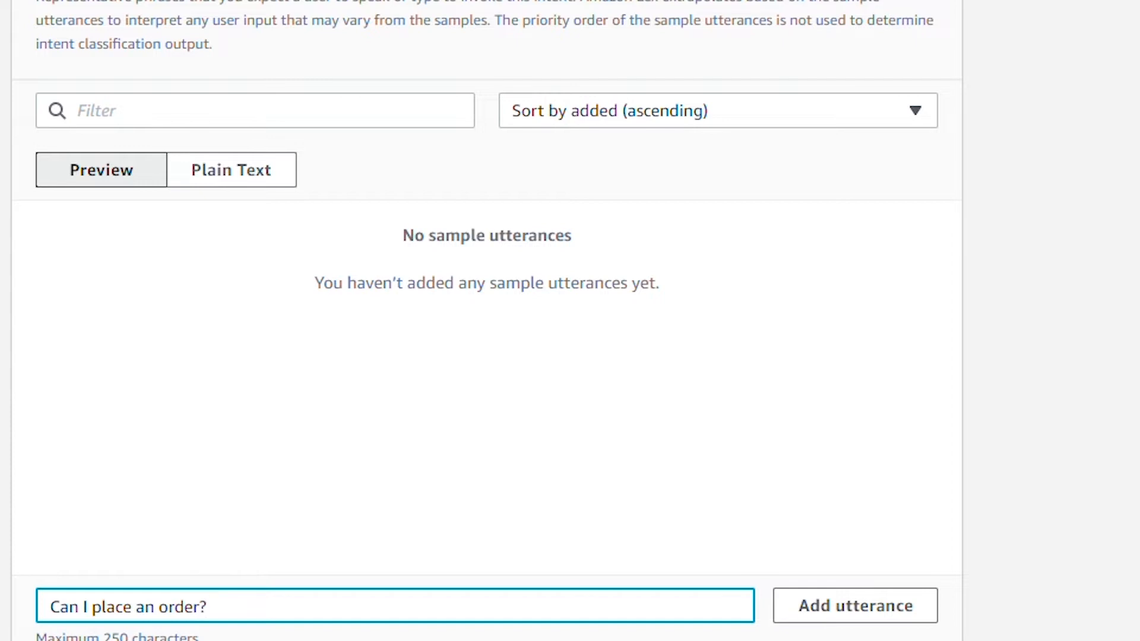
click(805, 614)
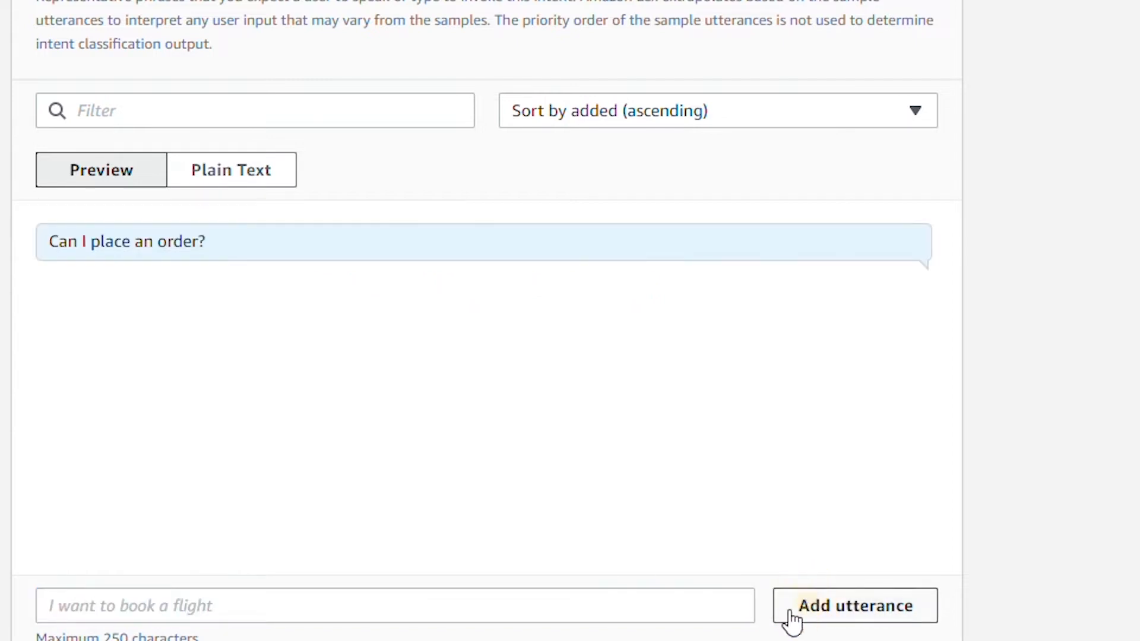
click(147, 305)
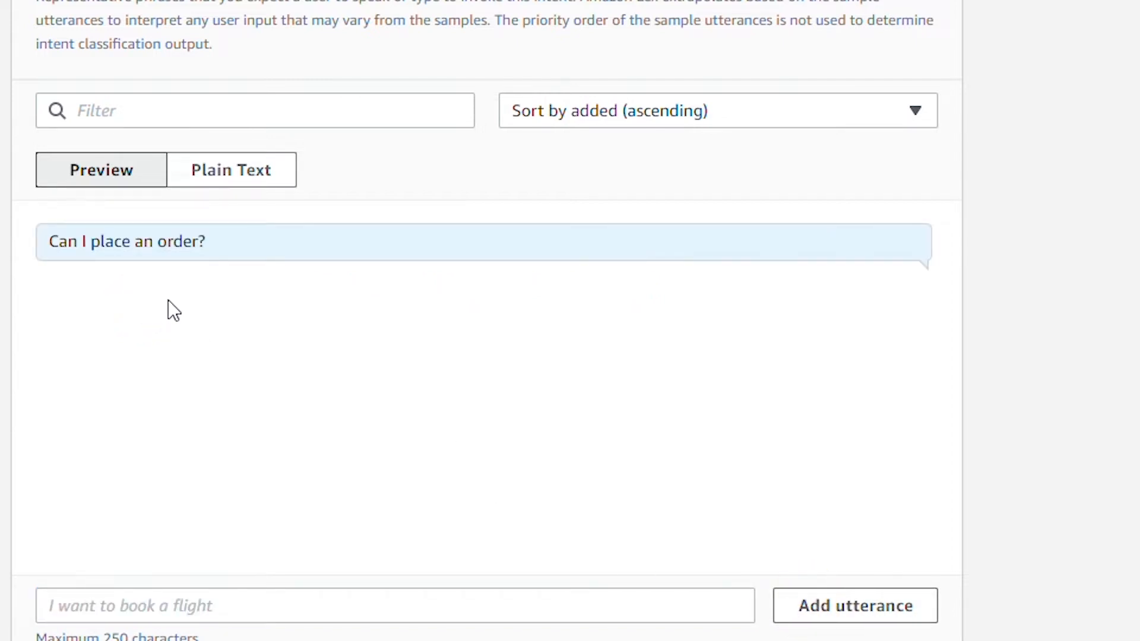
In the plain-text utterance view, add the lines "I would like to order pizza" and "I would like to order pepperoni pizza".
click(230, 172)
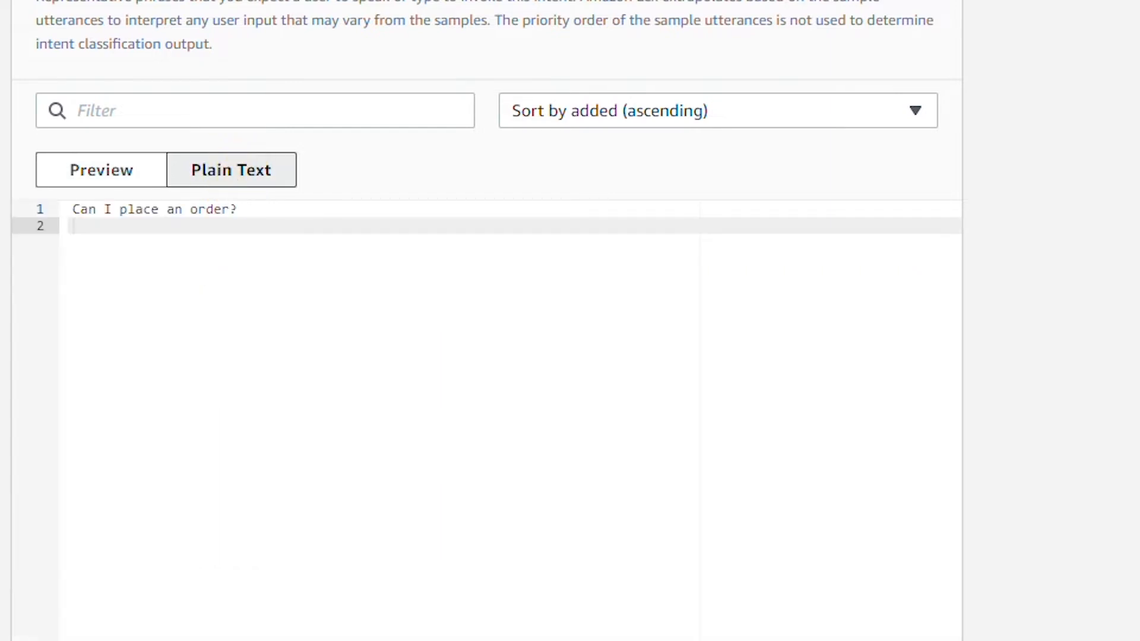
click(147, 229)
text(I would like to )
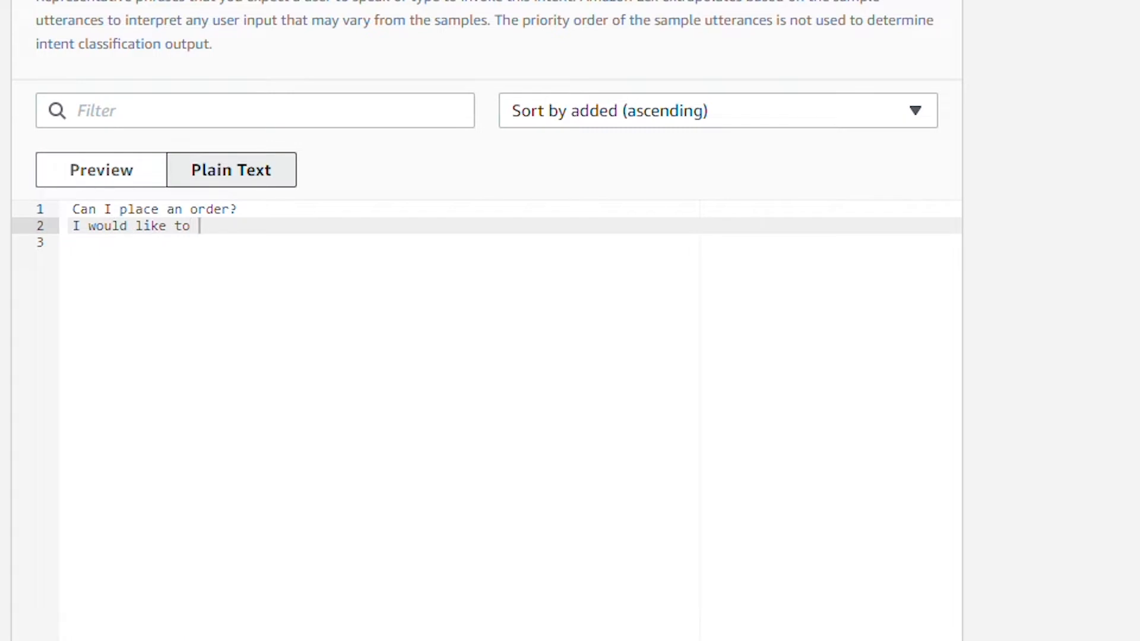
text(order pizza)
key(Down)
text(I )
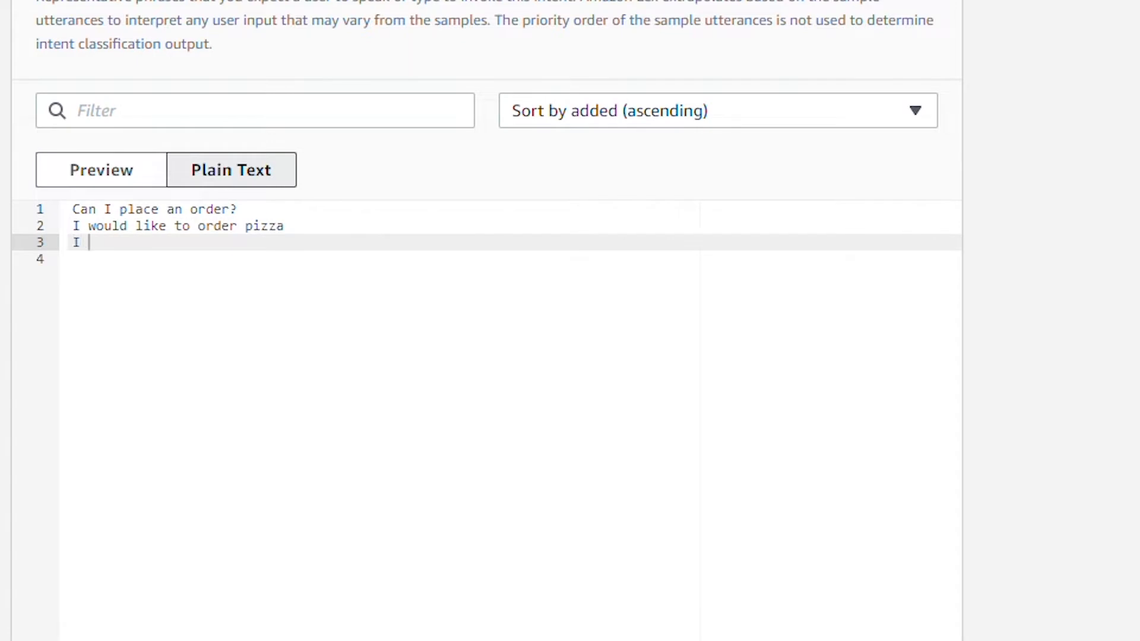
text(would like to order p)
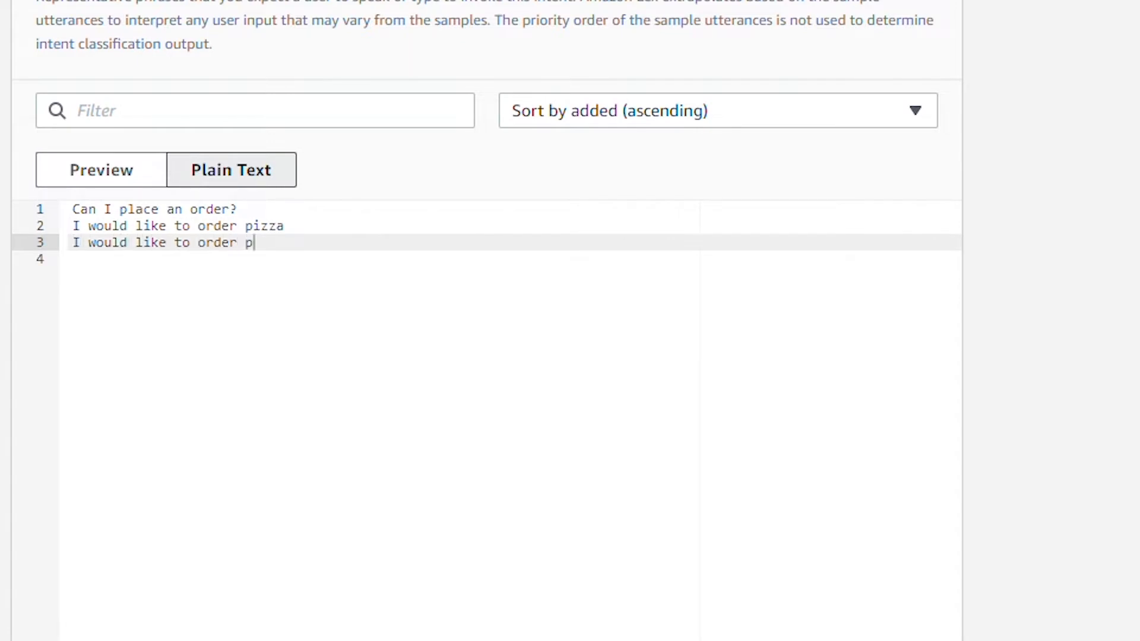
text(epperoni pizza)
key(Return)
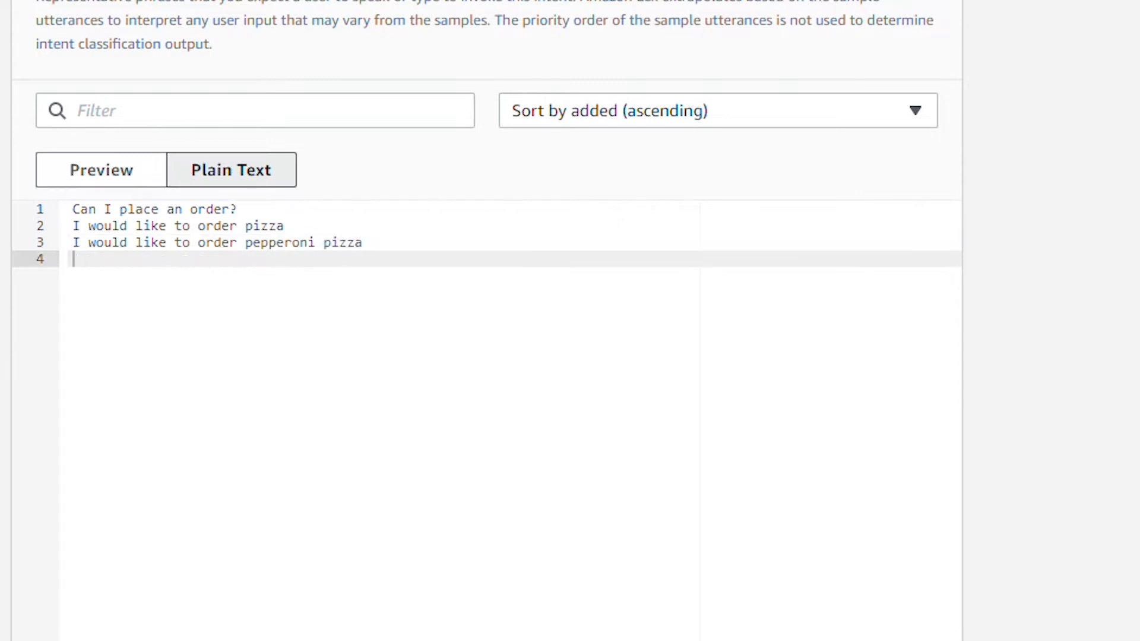
Add a fourth sample utterance reading "I would like to order 2 medium pepperoni pizza".
text(I would like to o)
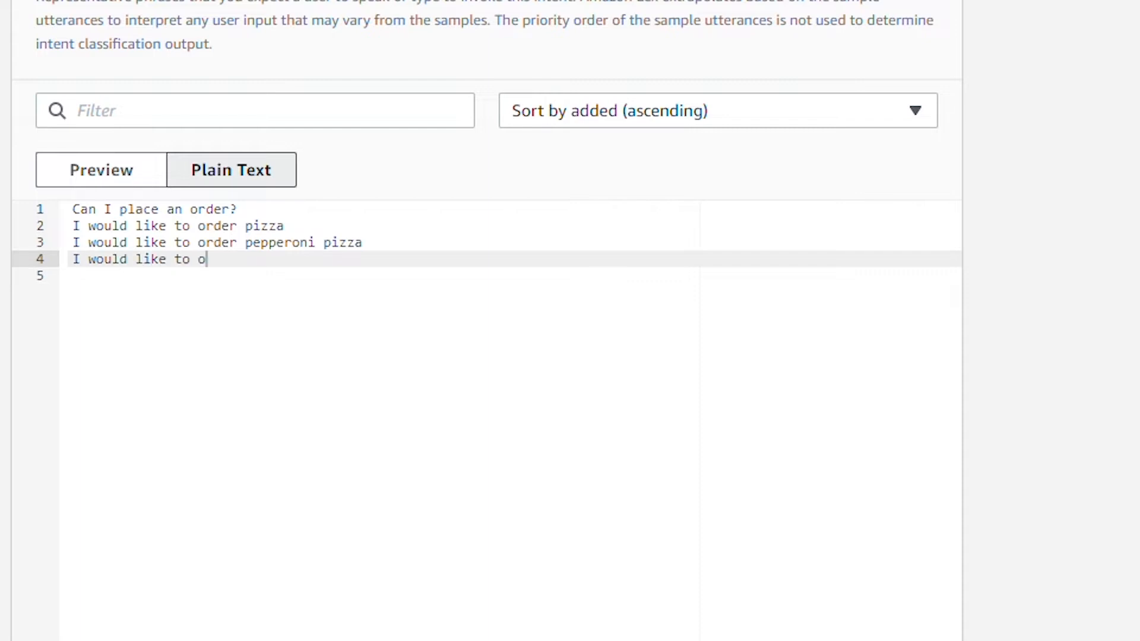
text(rder 2 medium pepp)
text(ero)
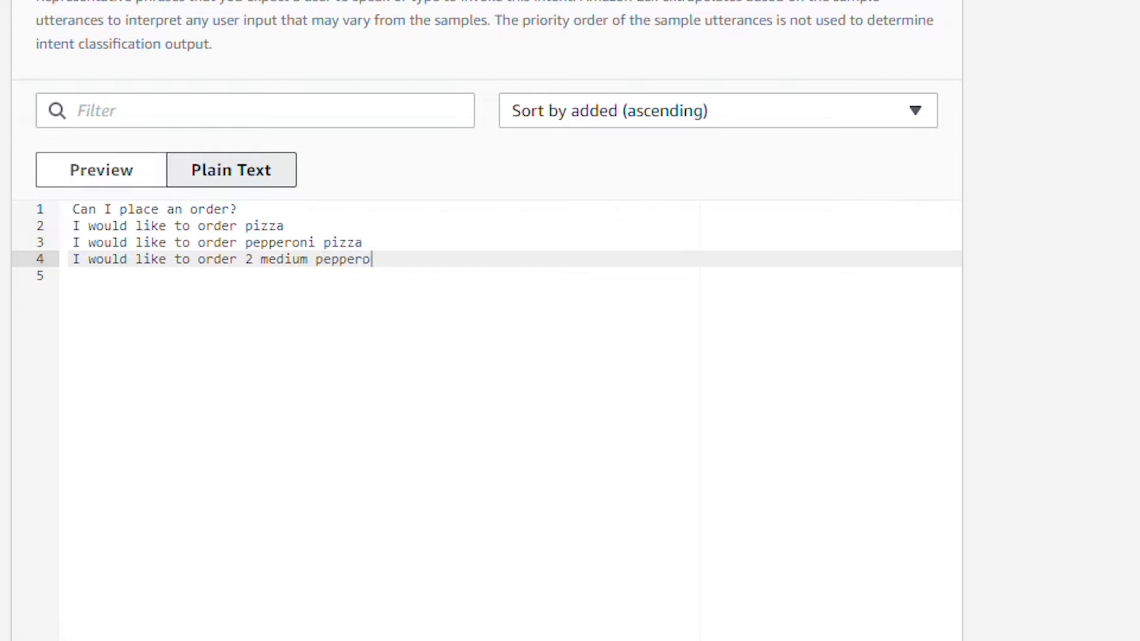
text(ni pizza)
key(Return)
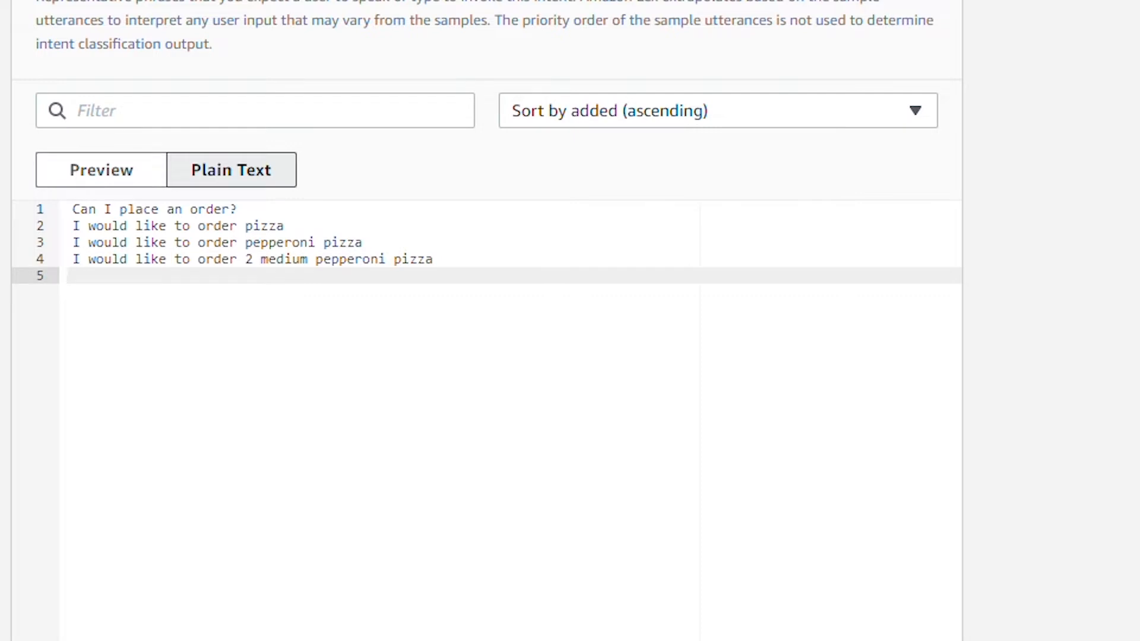
Add the sample utterances "Can I order a pizza", "I want to order a pizza" and "Can I get a large pepperoni pizza".
text(Can I order a pizza)
key(Return)
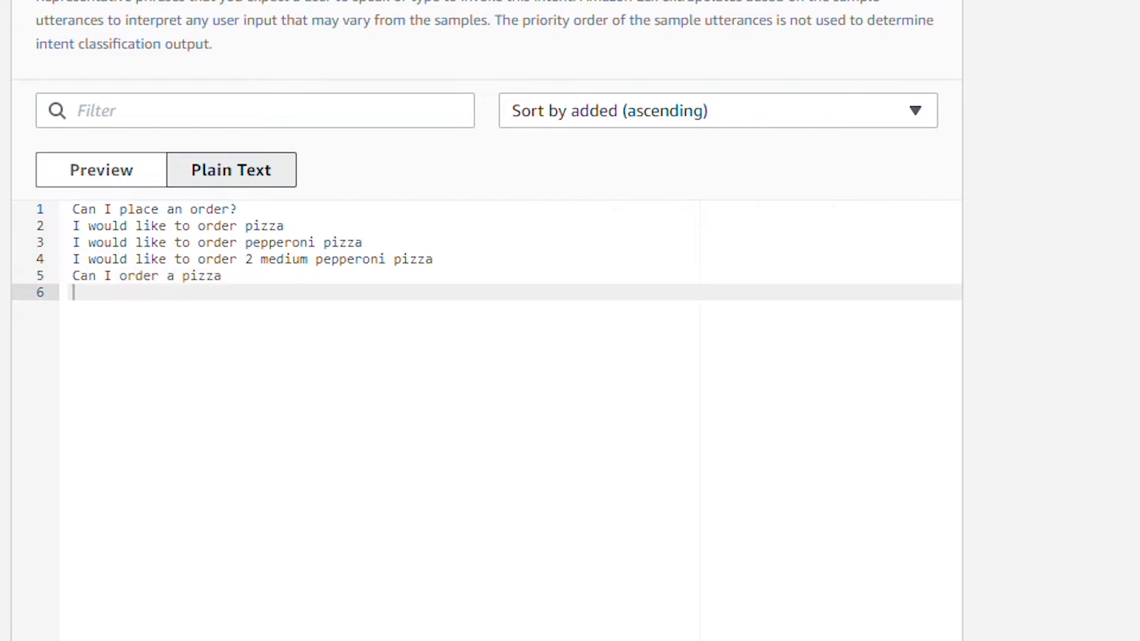
text(I want to order a)
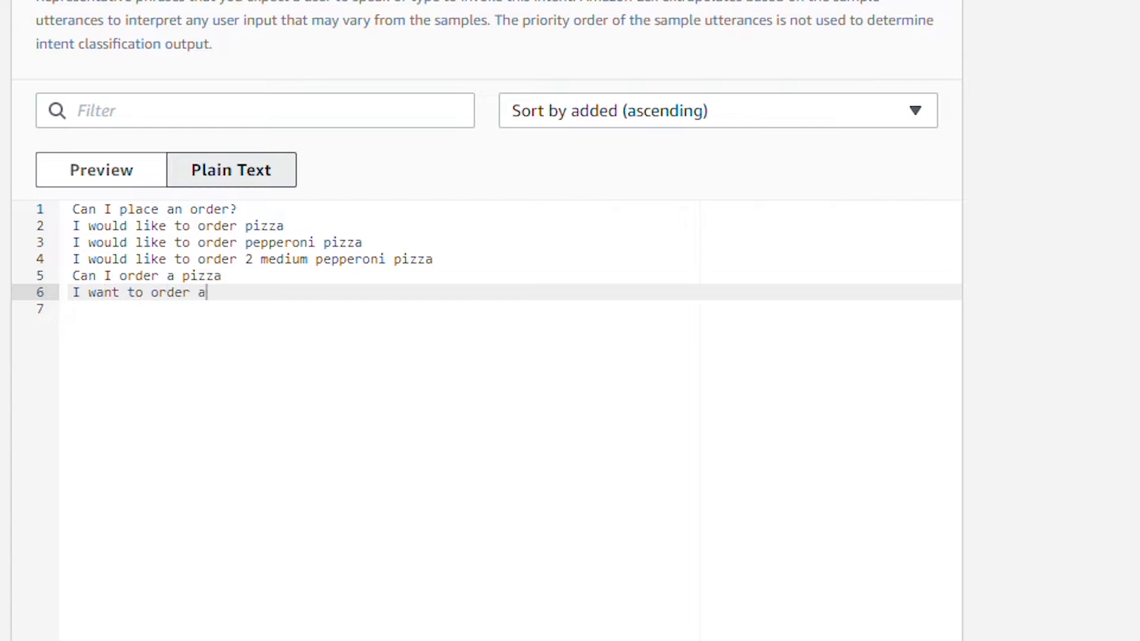
text( pizza)
key(Down)
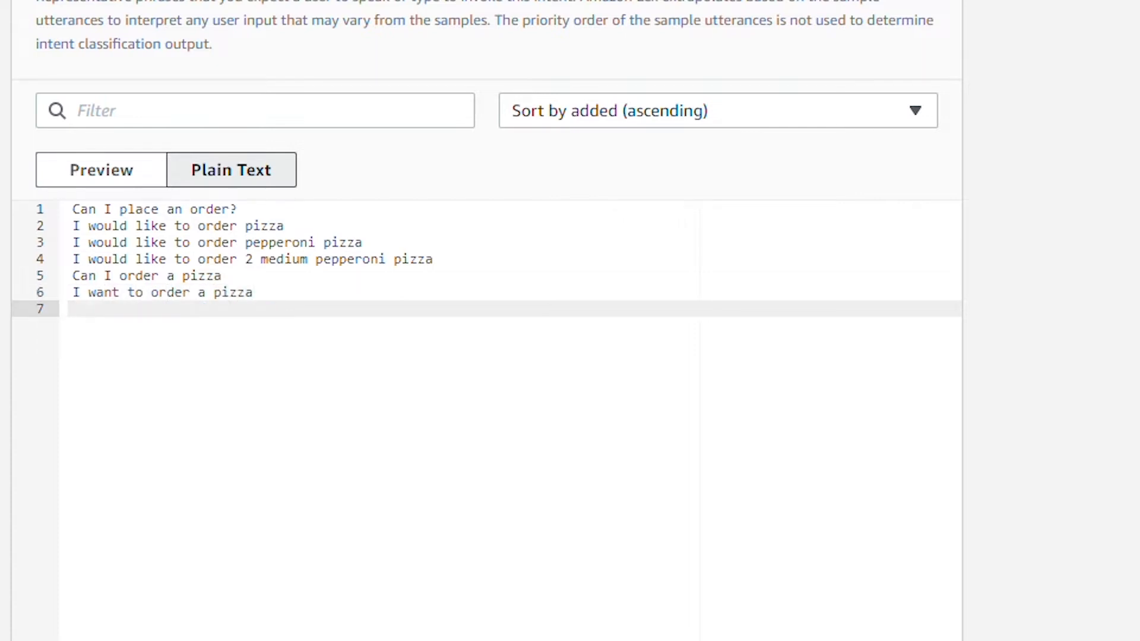
text(Can I get a large )
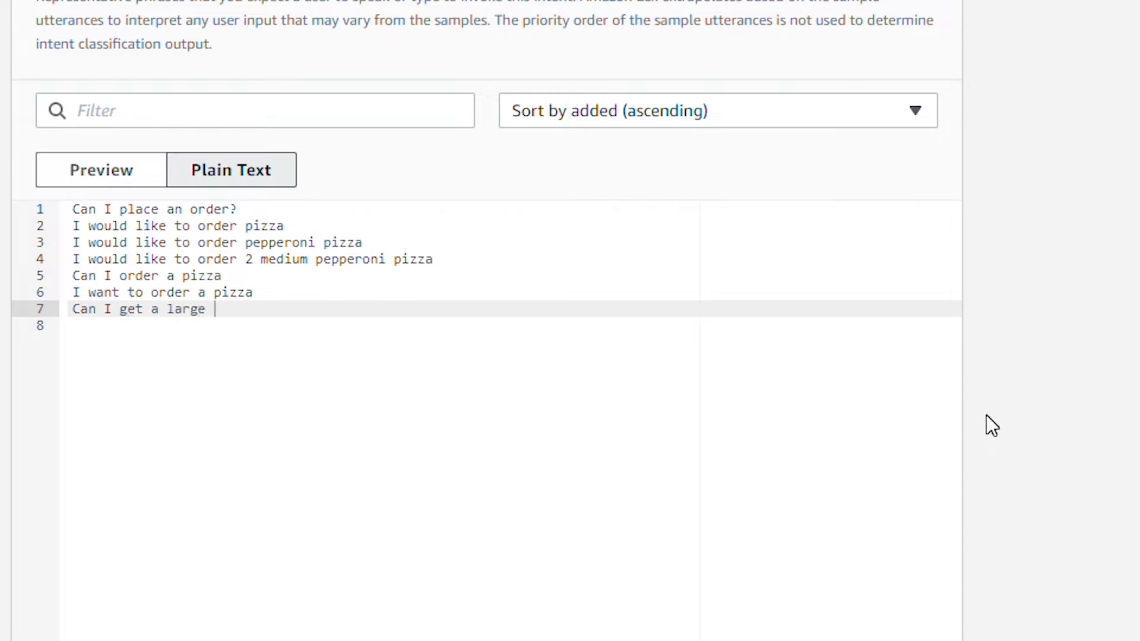
text(pepperoni pizza)
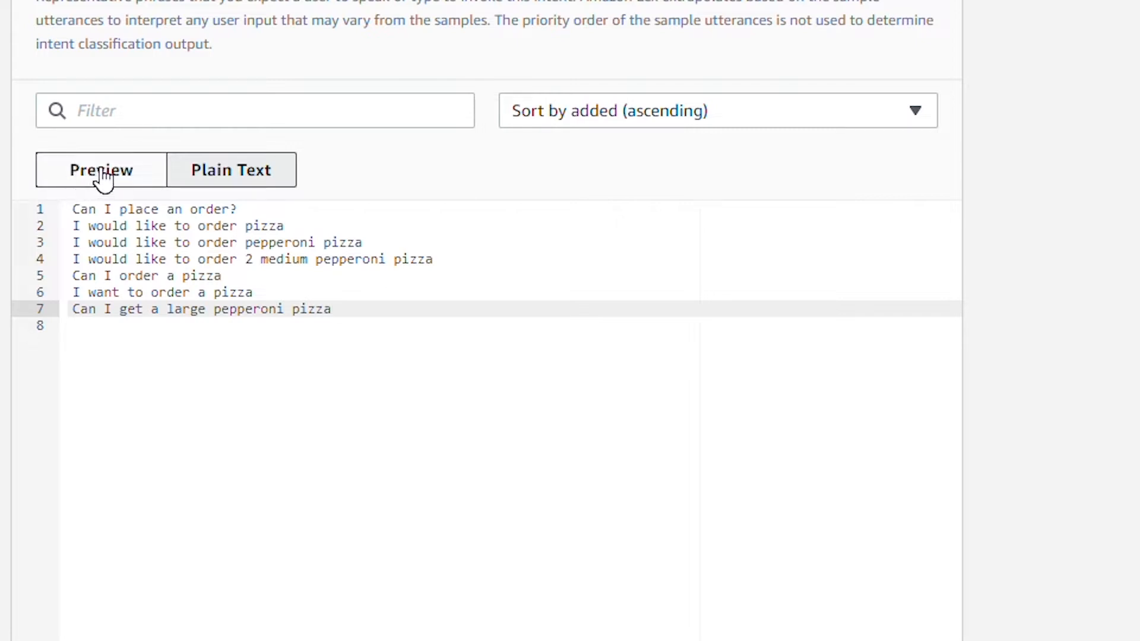
Preview the sample utterances and save the OrderPizza-1234 intent.
click(103, 173)
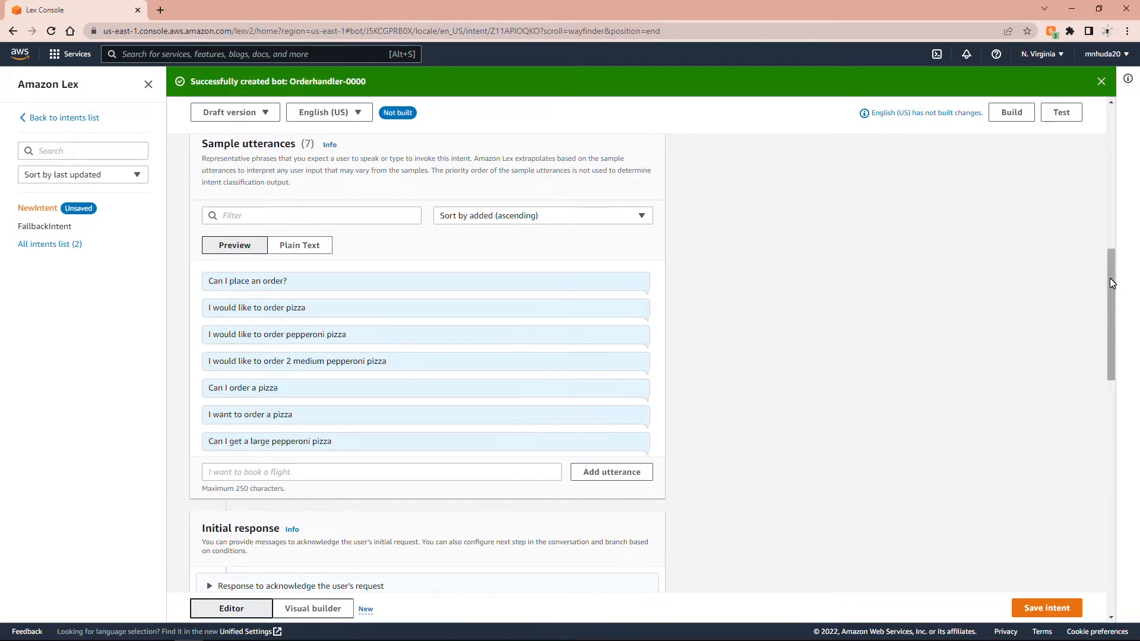
drag(1112, 289, 1123, 368)
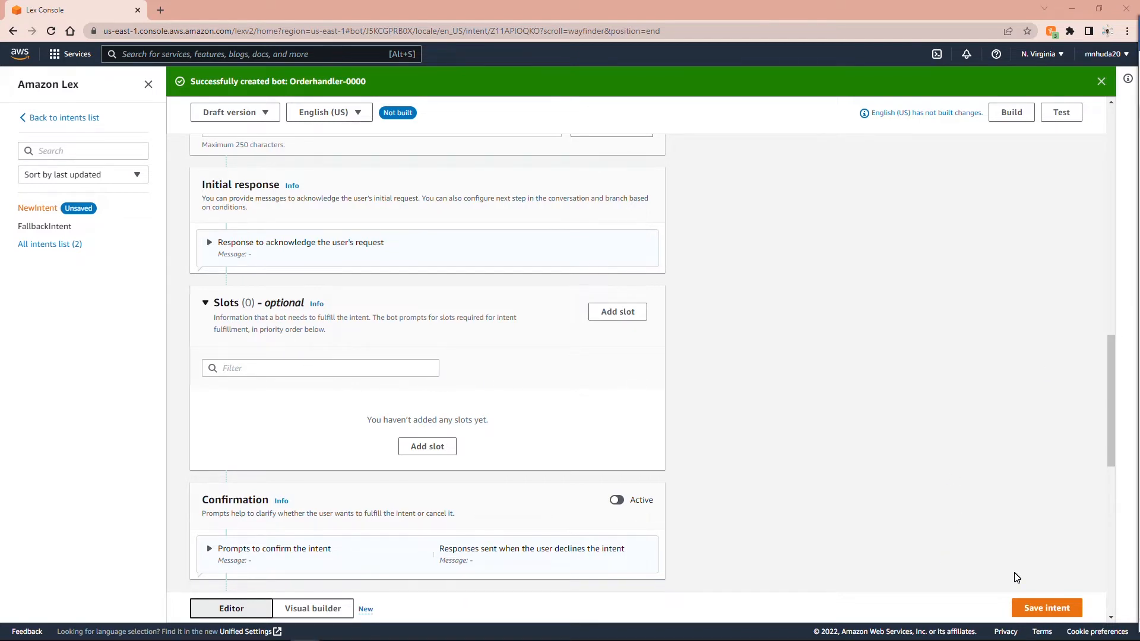
click(1059, 612)
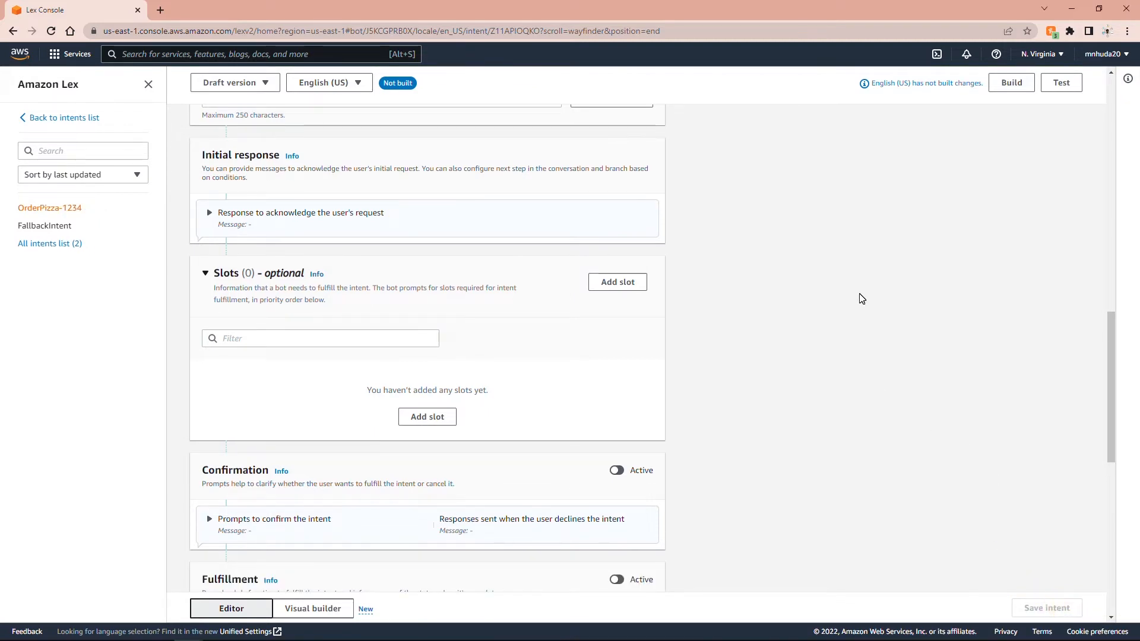
Leave the intent for the bot's slot types and create a blank slot type named deliver_Method.
click(1111, 90)
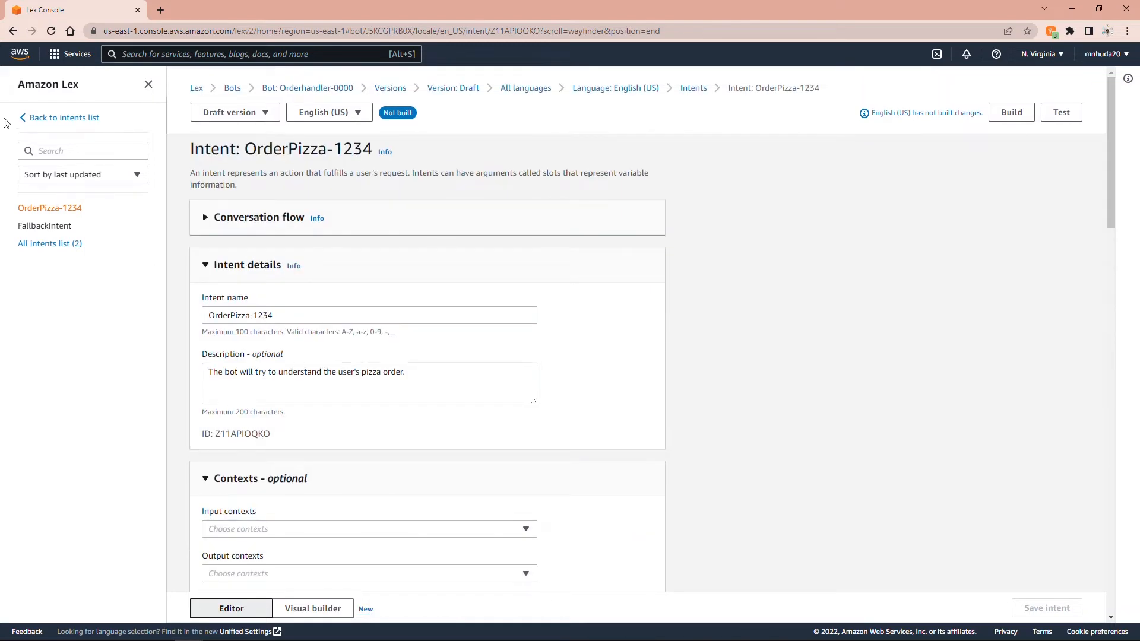
click(60, 120)
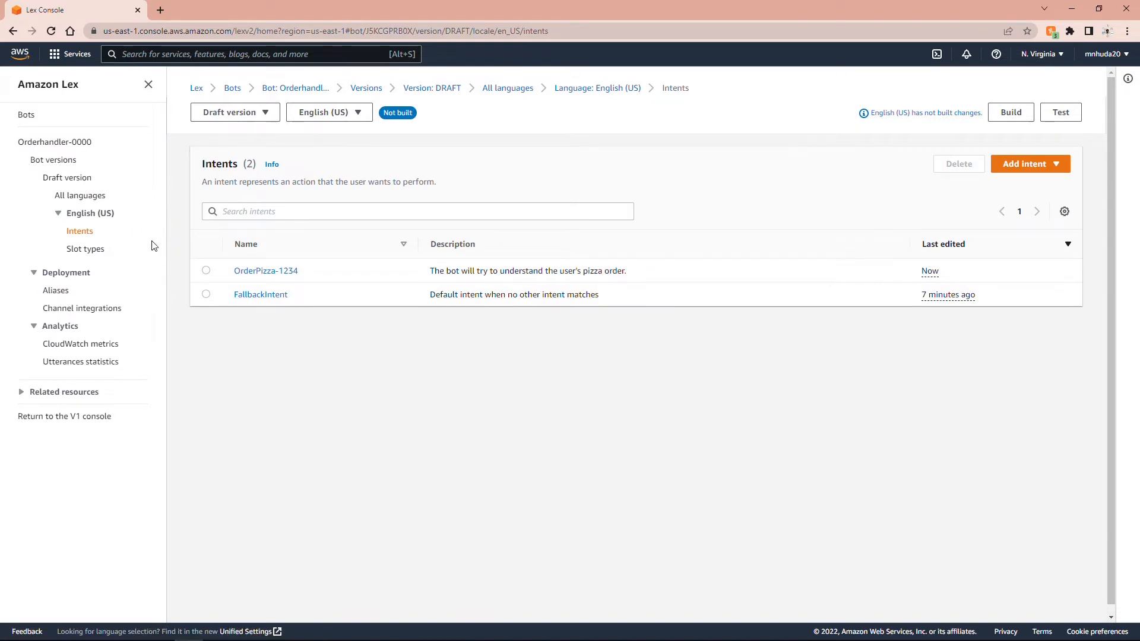
click(88, 255)
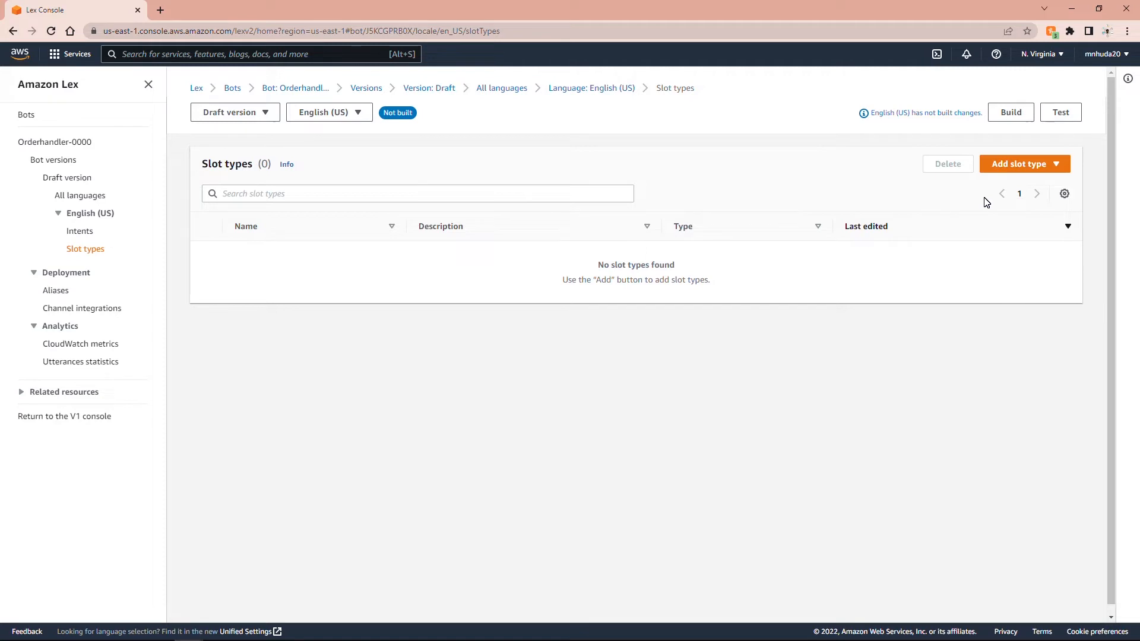
click(1048, 169)
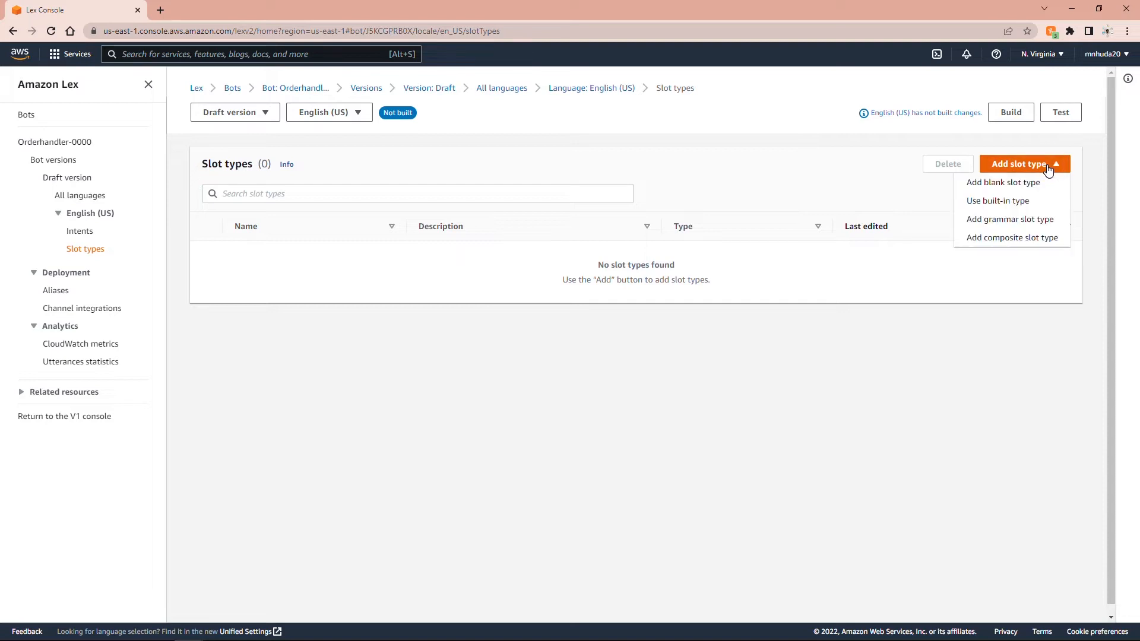
click(1012, 184)
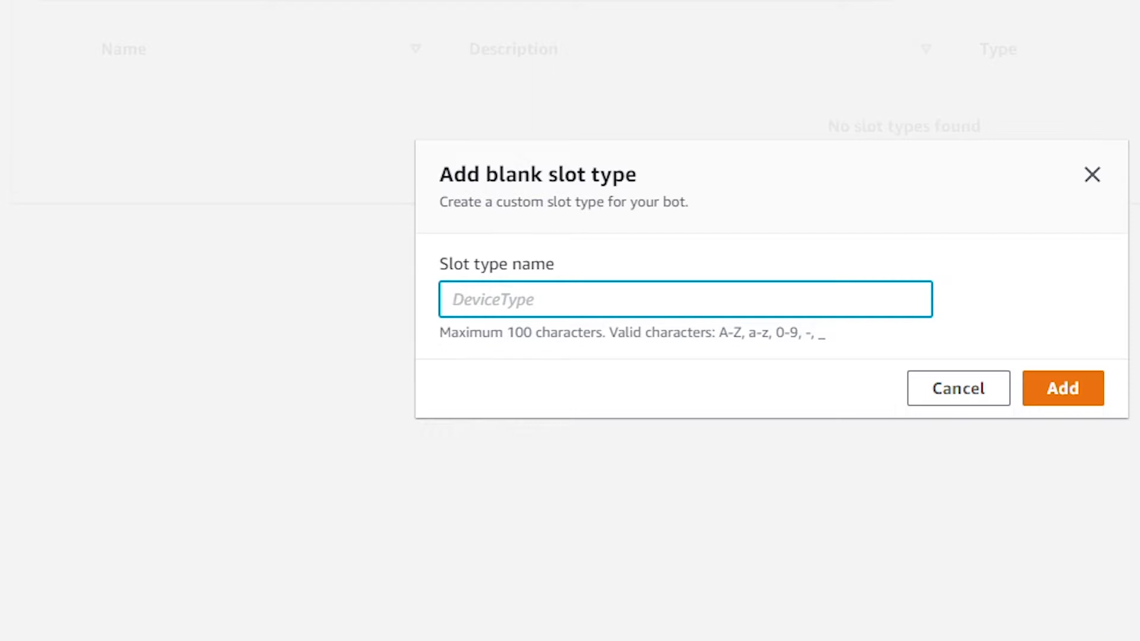
text(deliver)
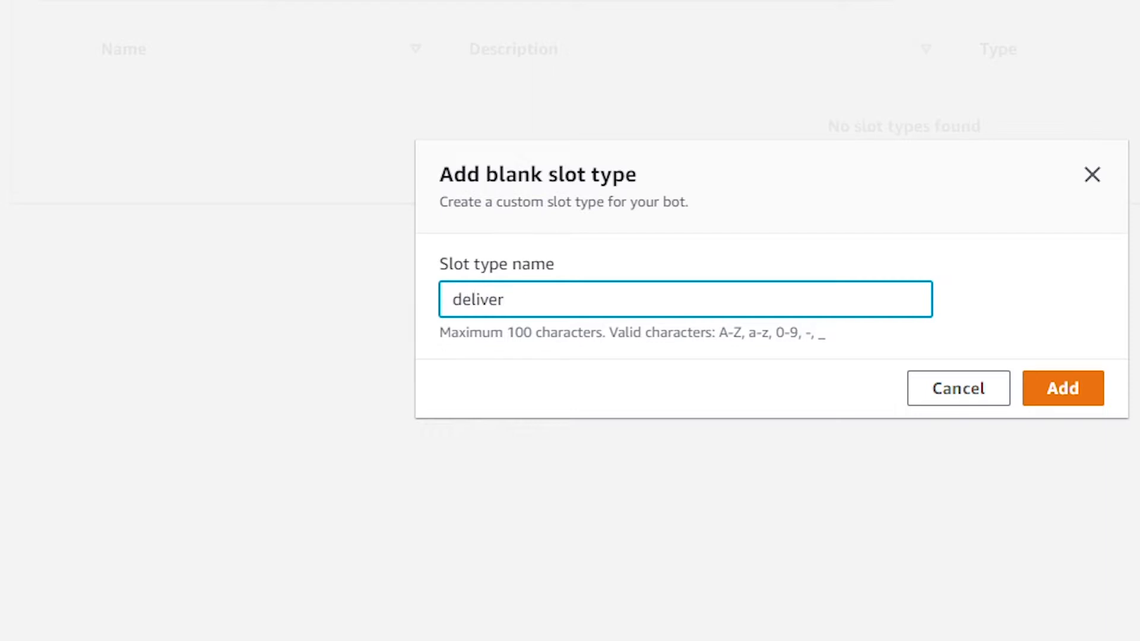
text(_Method)
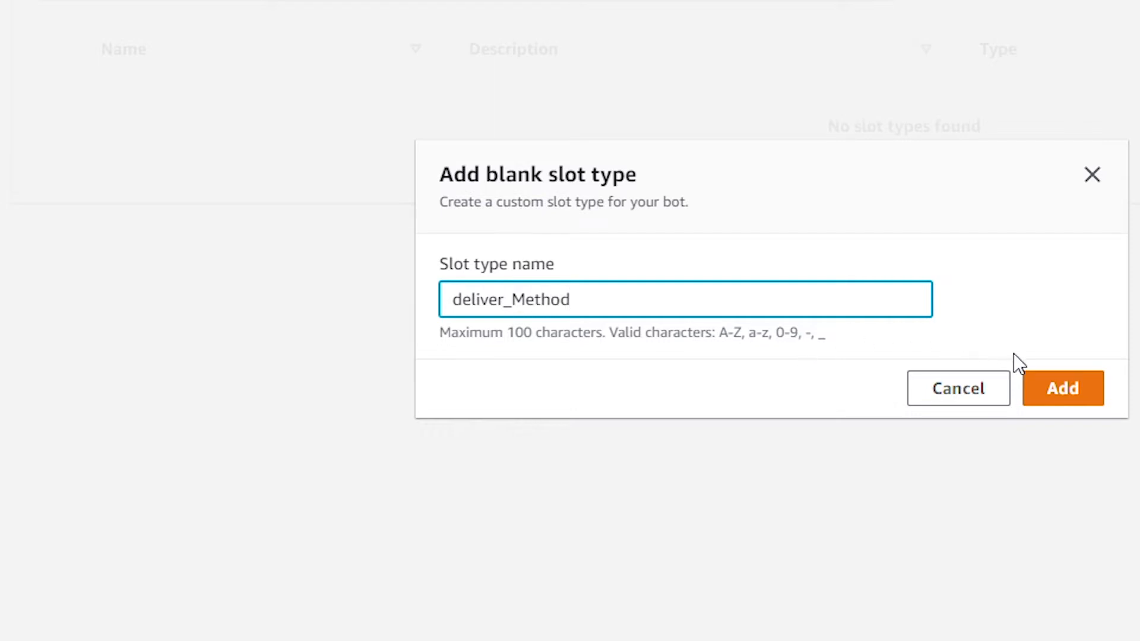
click(1064, 390)
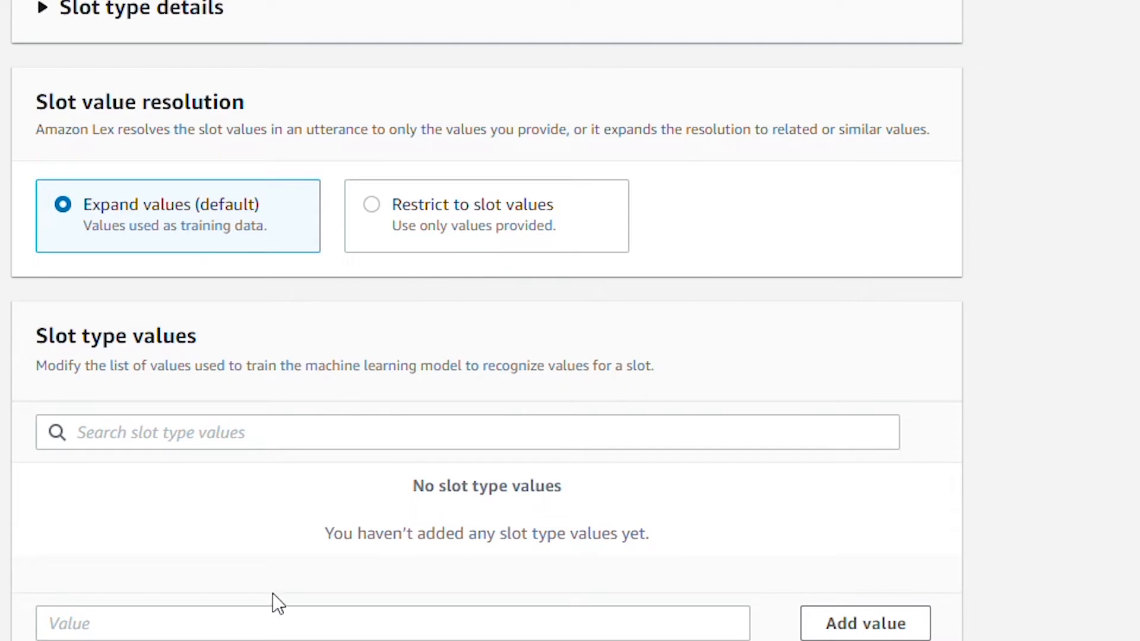
Add the values "pickup" and "delivery" to the deliver_Method slot type and save it.
click(250, 623)
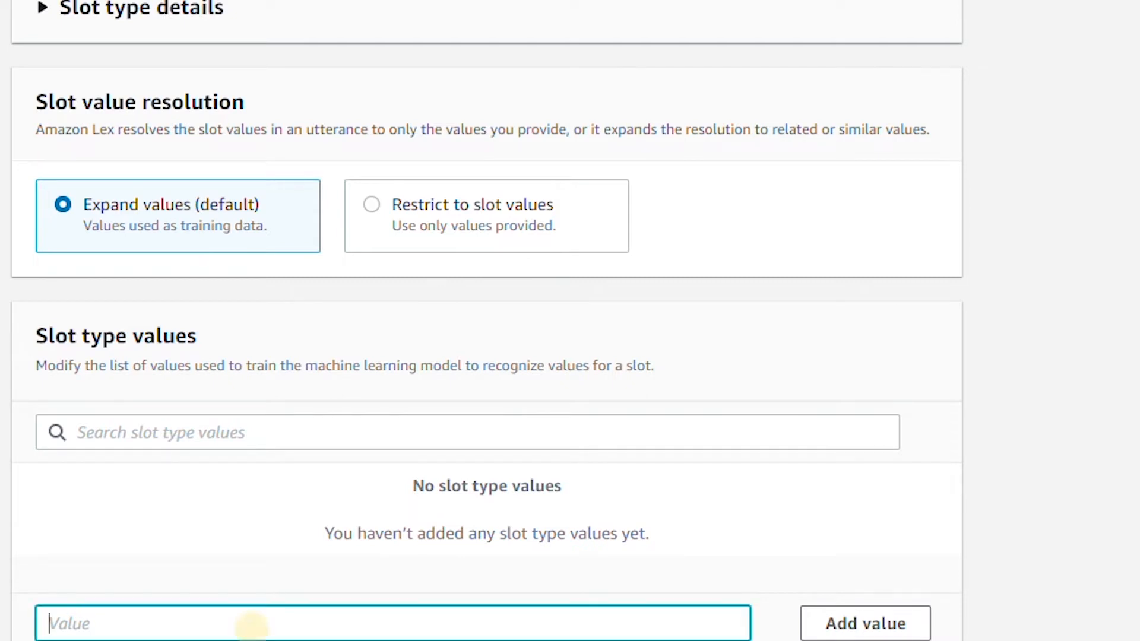
text(pickup)
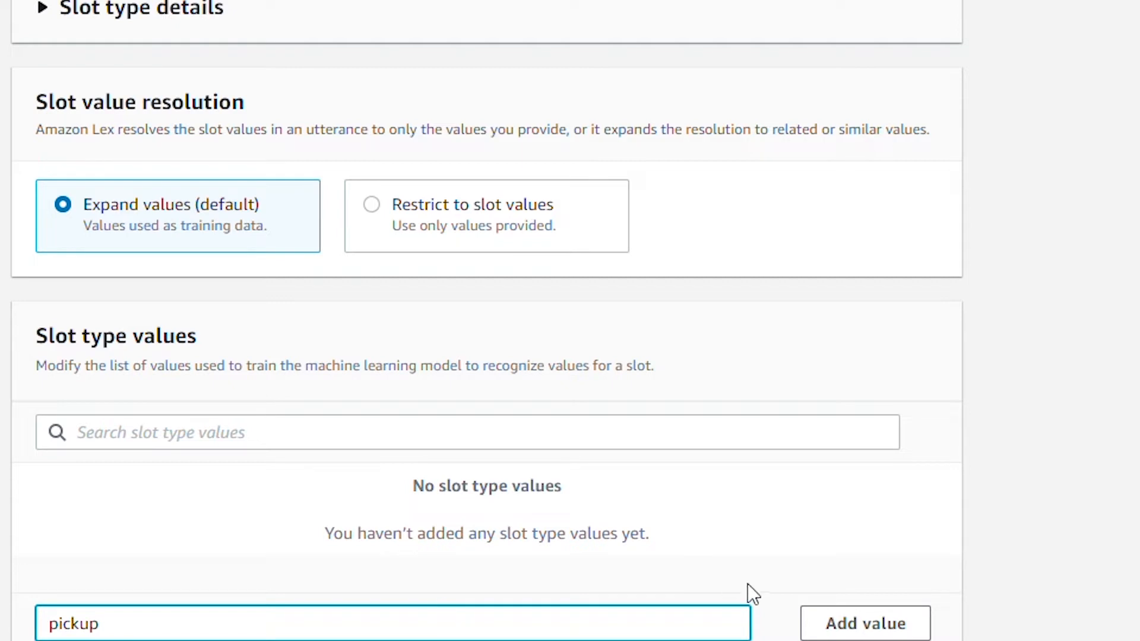
click(843, 622)
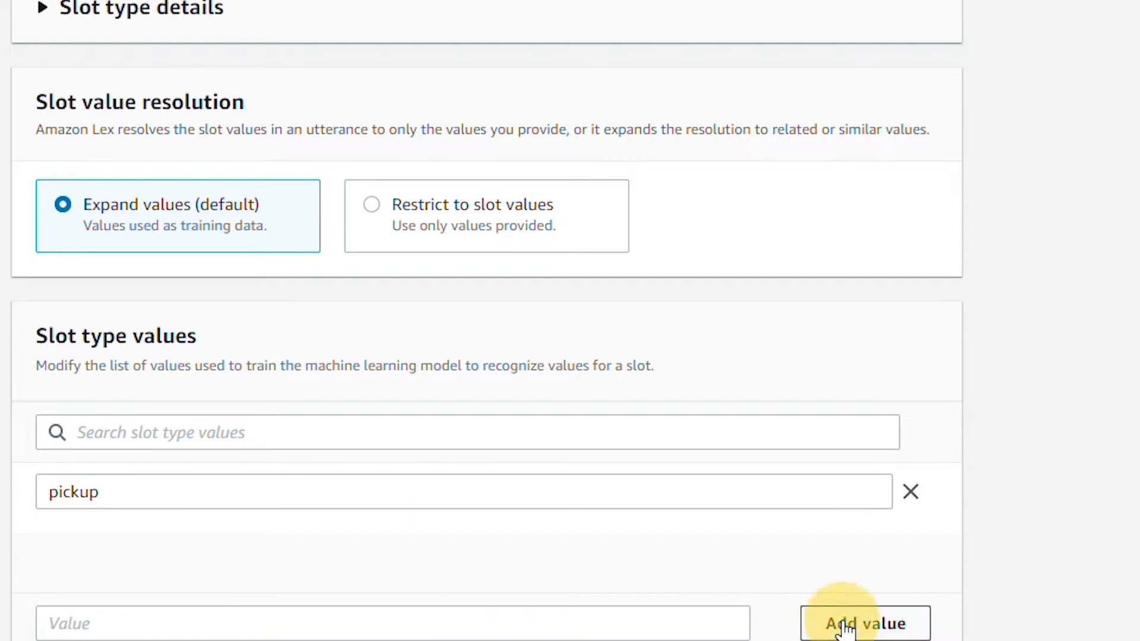
click(243, 622)
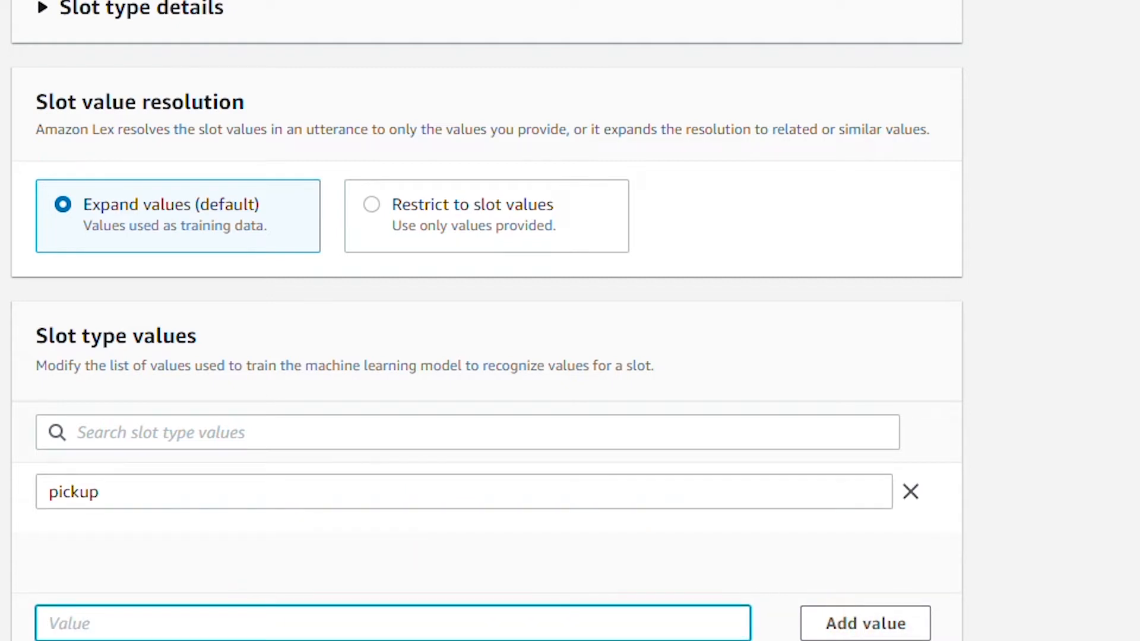
text(delivery)
click(865, 623)
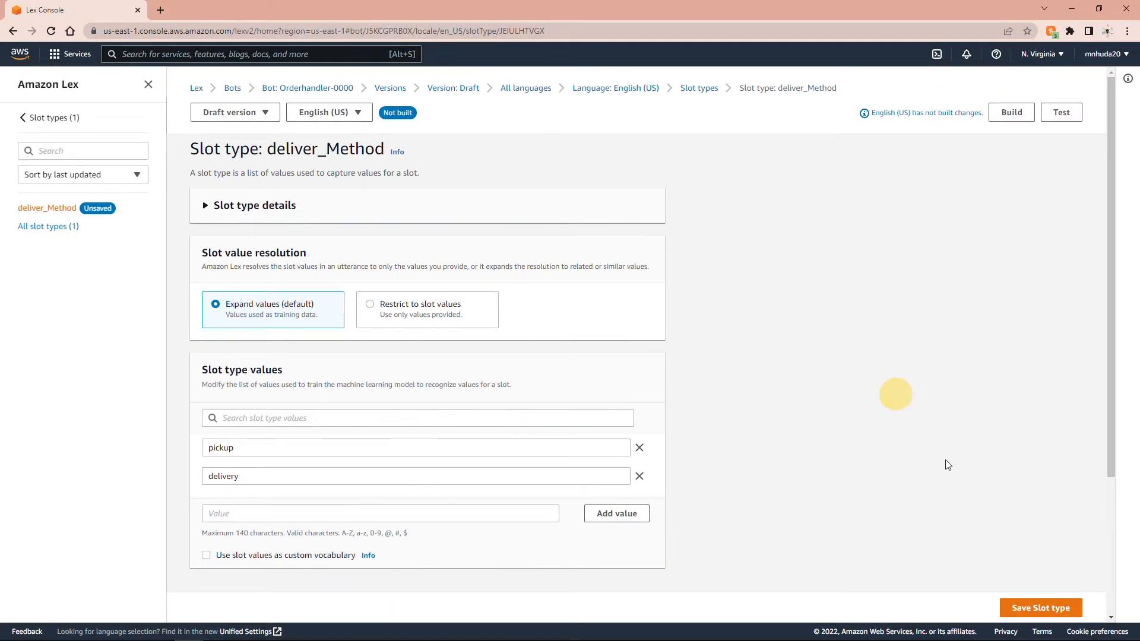
click(1048, 610)
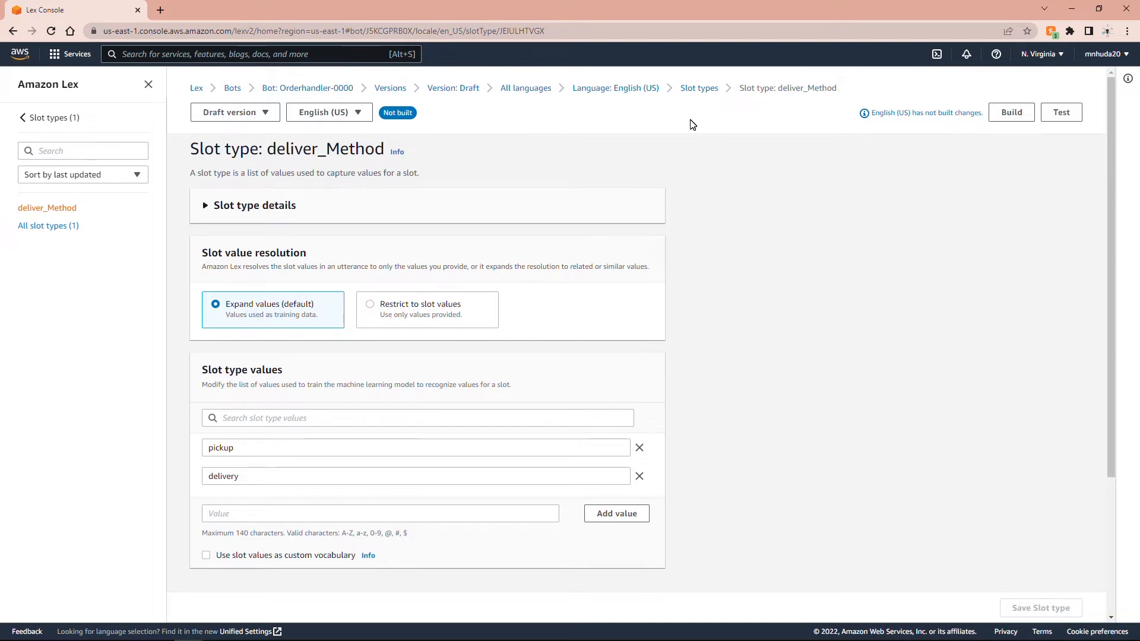
Return to the slot types list and create another blank slot type named food_Name.
click(698, 89)
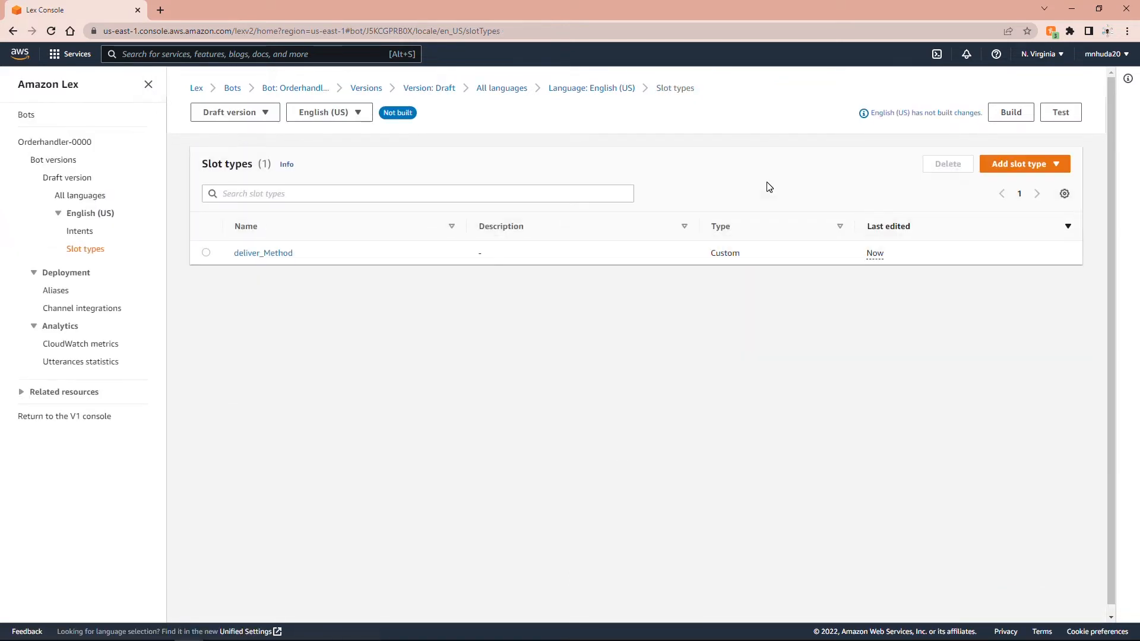
click(1041, 169)
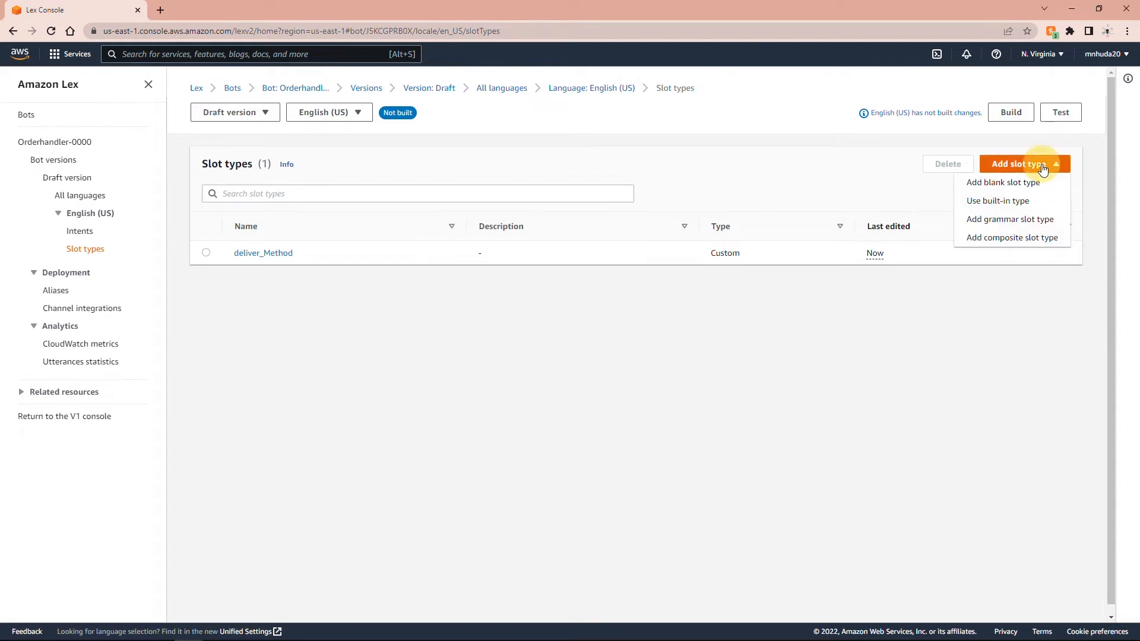
click(1023, 183)
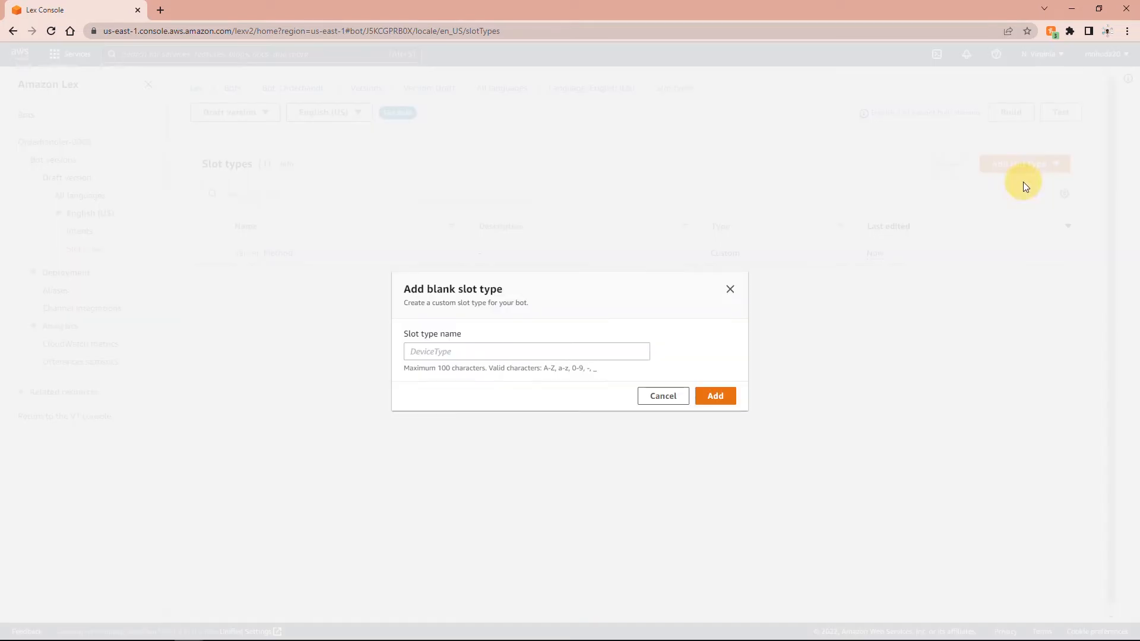
click(531, 351)
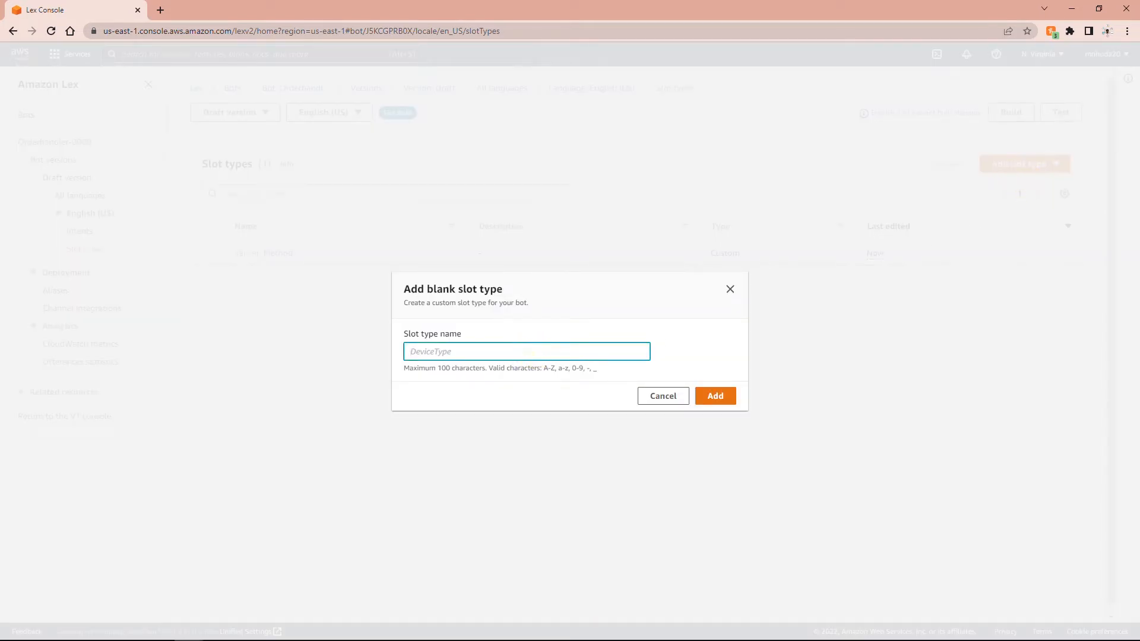
text(food_Name)
click(727, 396)
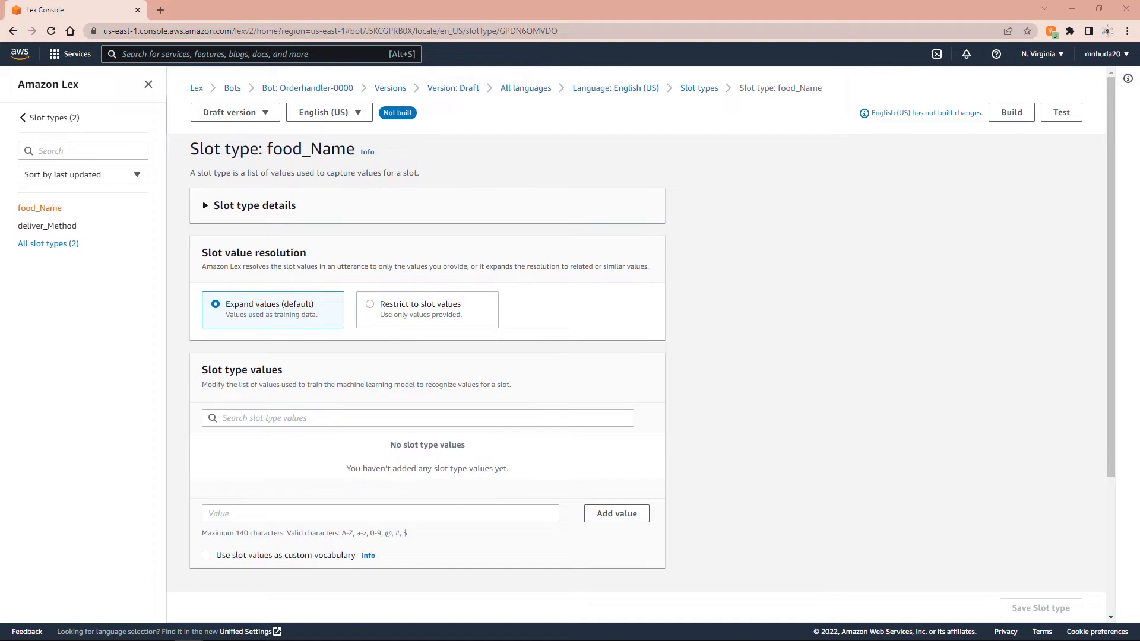
Give the food_Name slot type the values "pizza", "fries" and "chicken wings", and save it.
click(376, 514)
text(pizza)
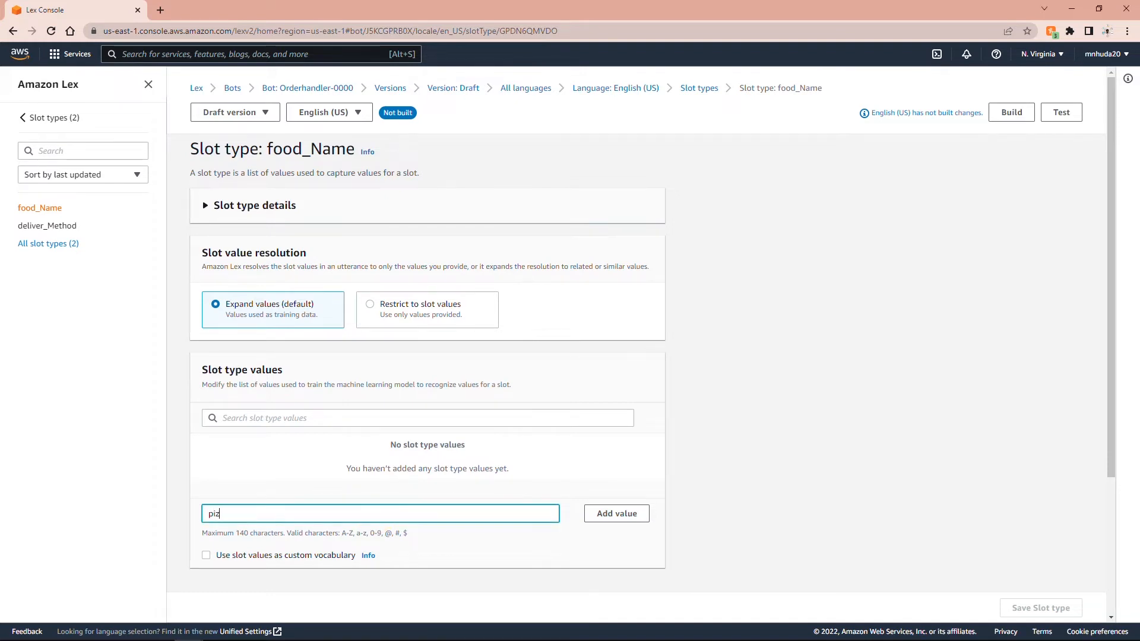
click(609, 514)
click(379, 513)
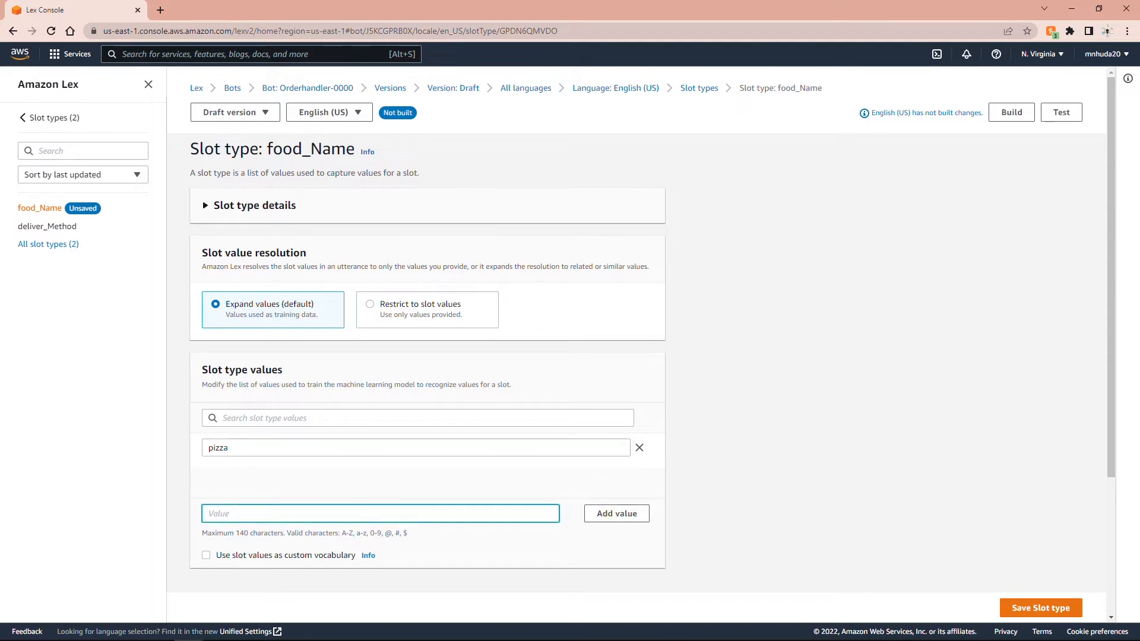
text(fries)
click(633, 520)
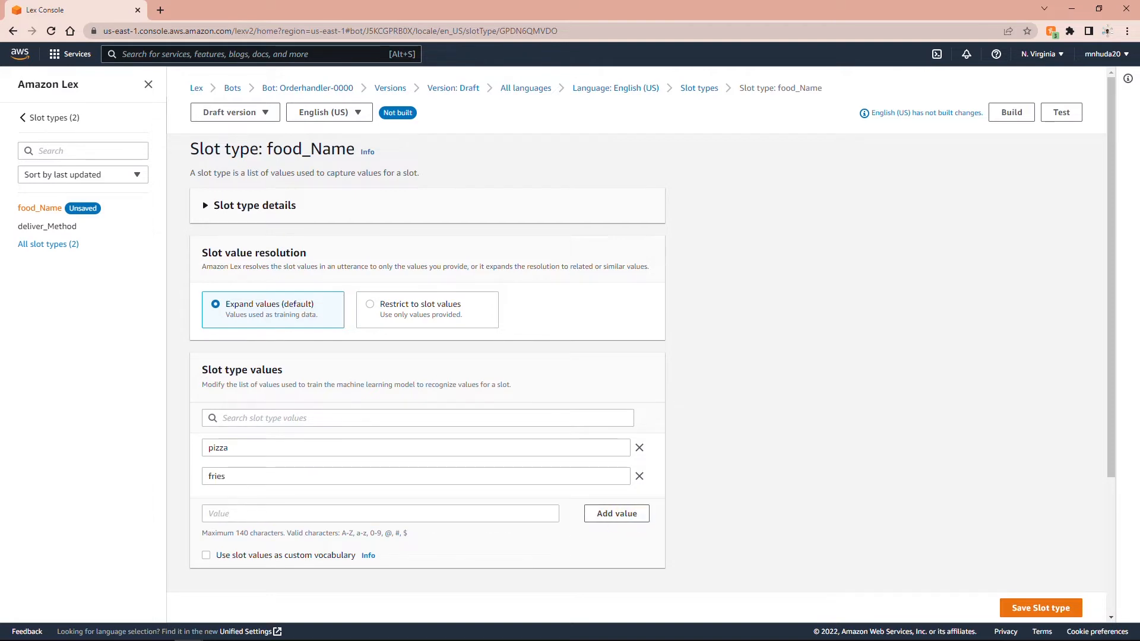
click(402, 515)
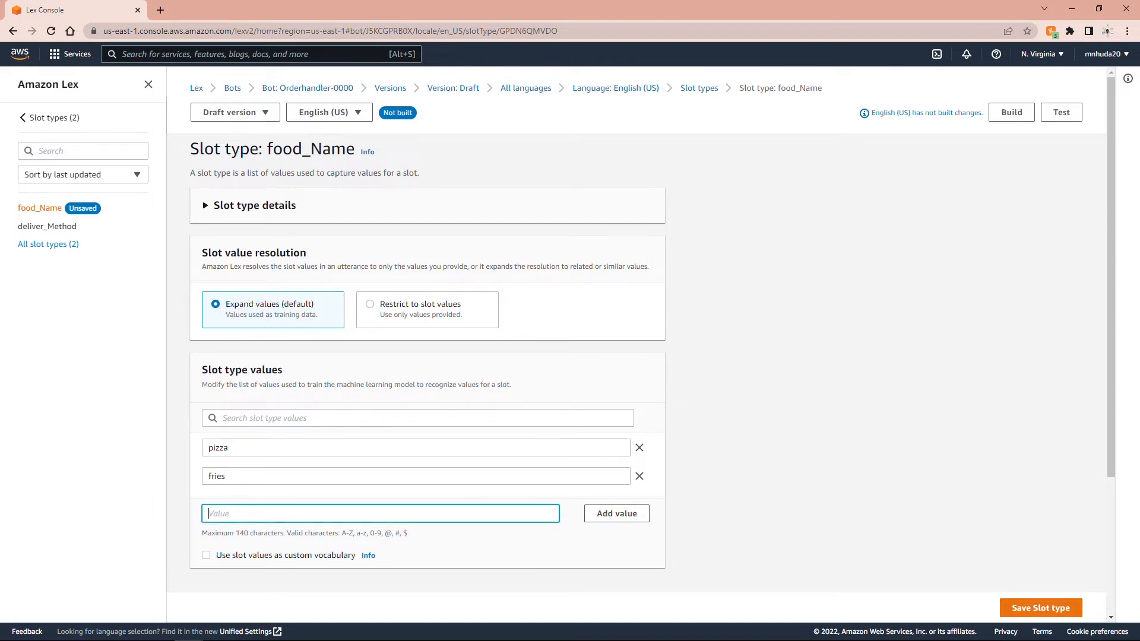
text(chicken wings)
click(614, 518)
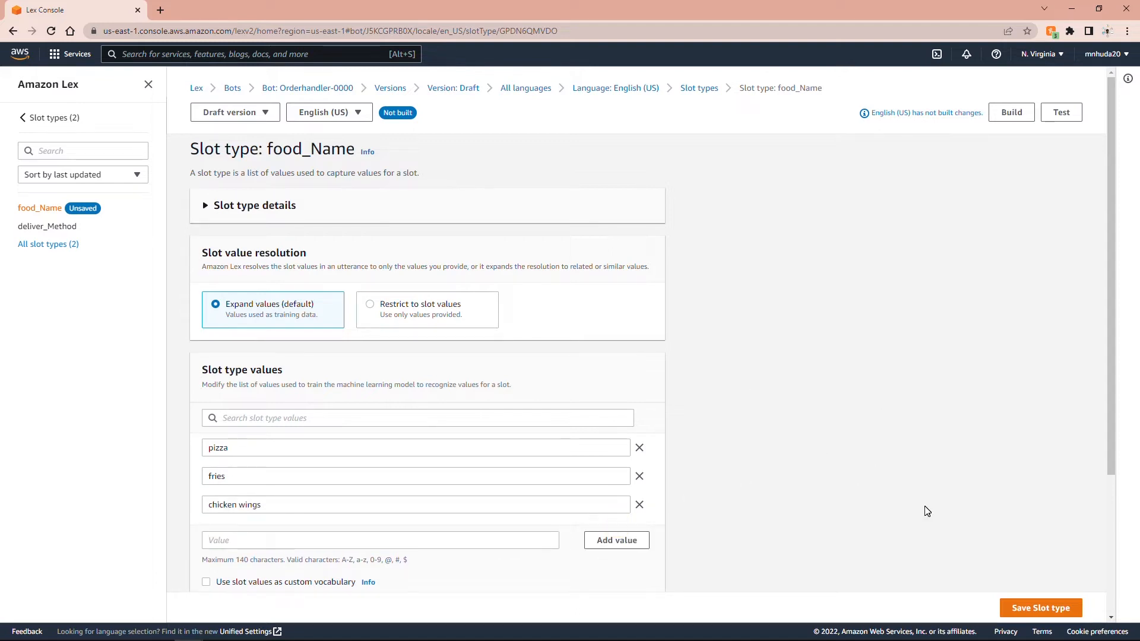
click(1046, 608)
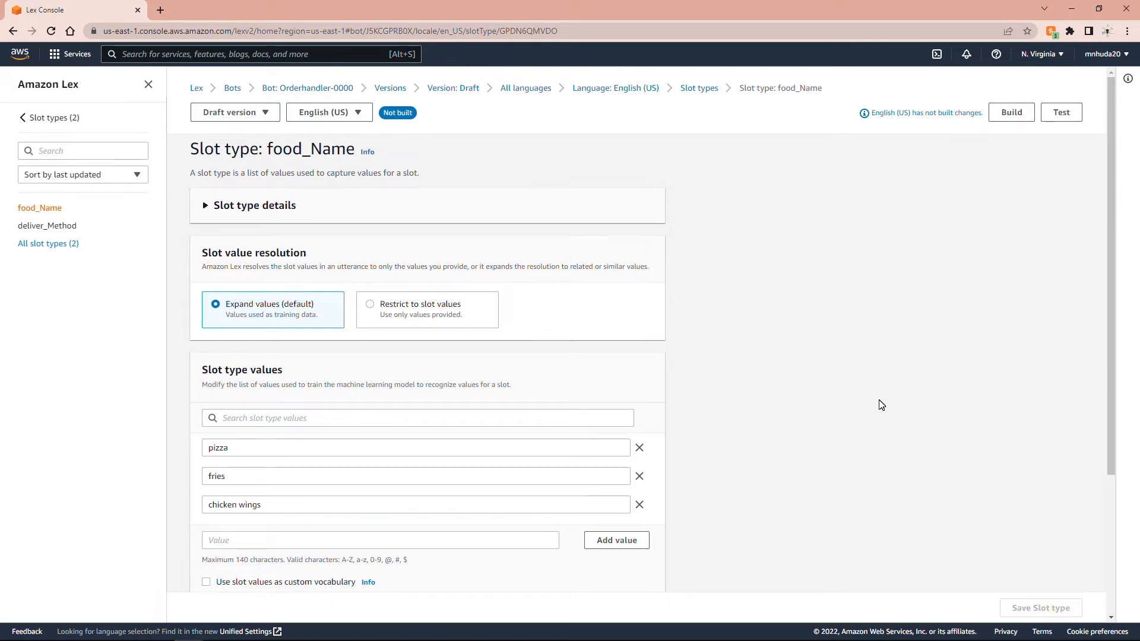
Go back to the bot's slot types and create a blank slot type named topping.
click(700, 89)
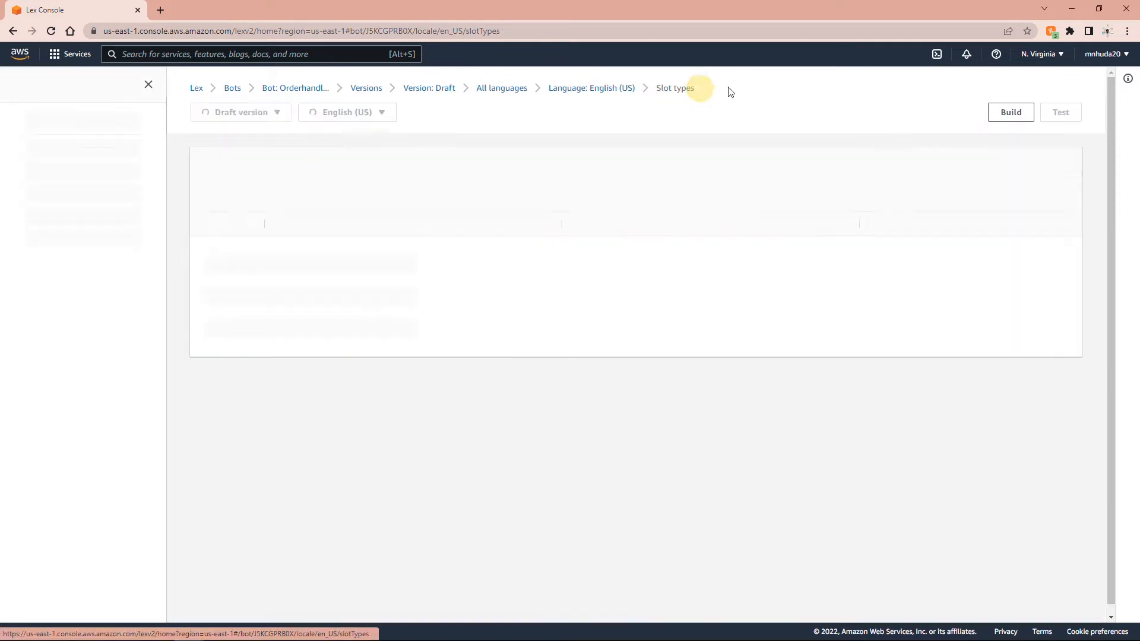
click(1019, 163)
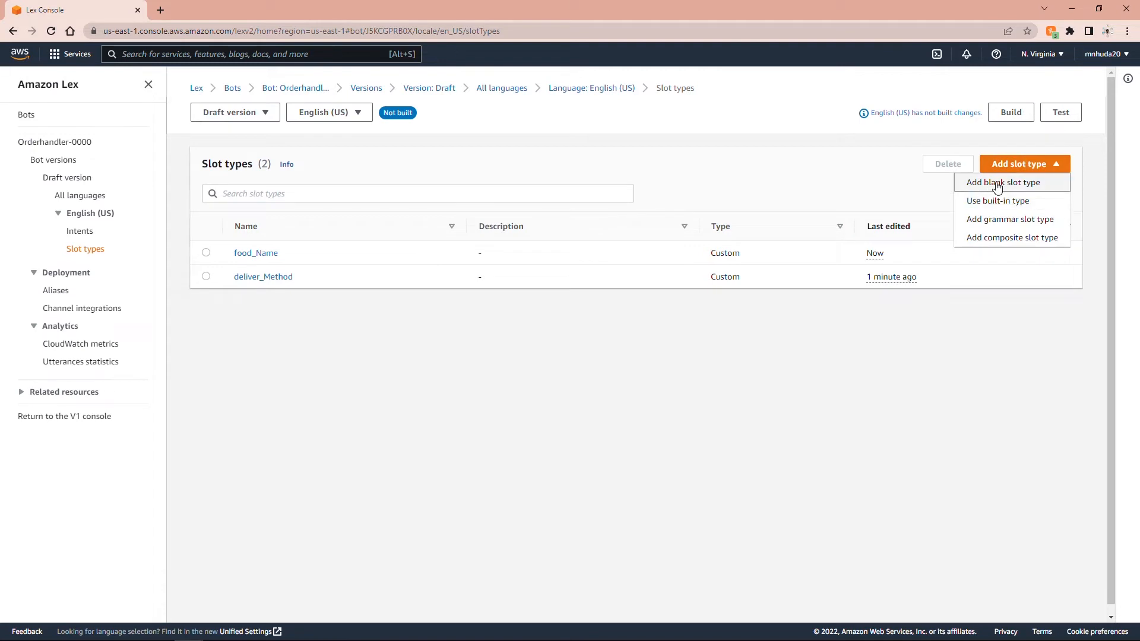
click(997, 185)
click(499, 351)
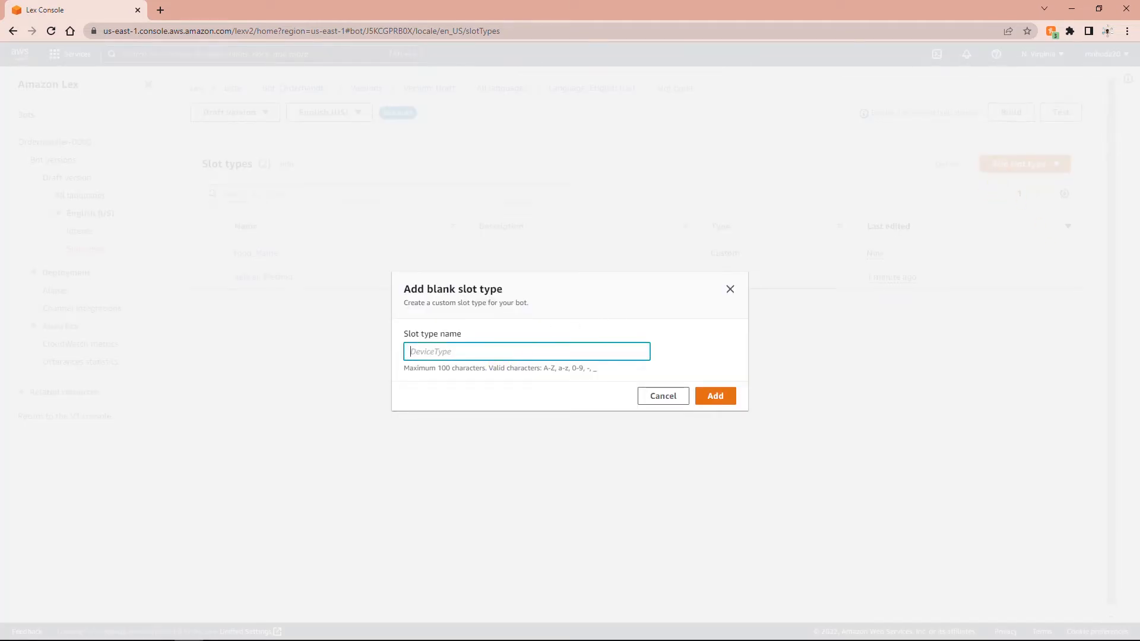
click(485, 351)
text(topping)
click(712, 395)
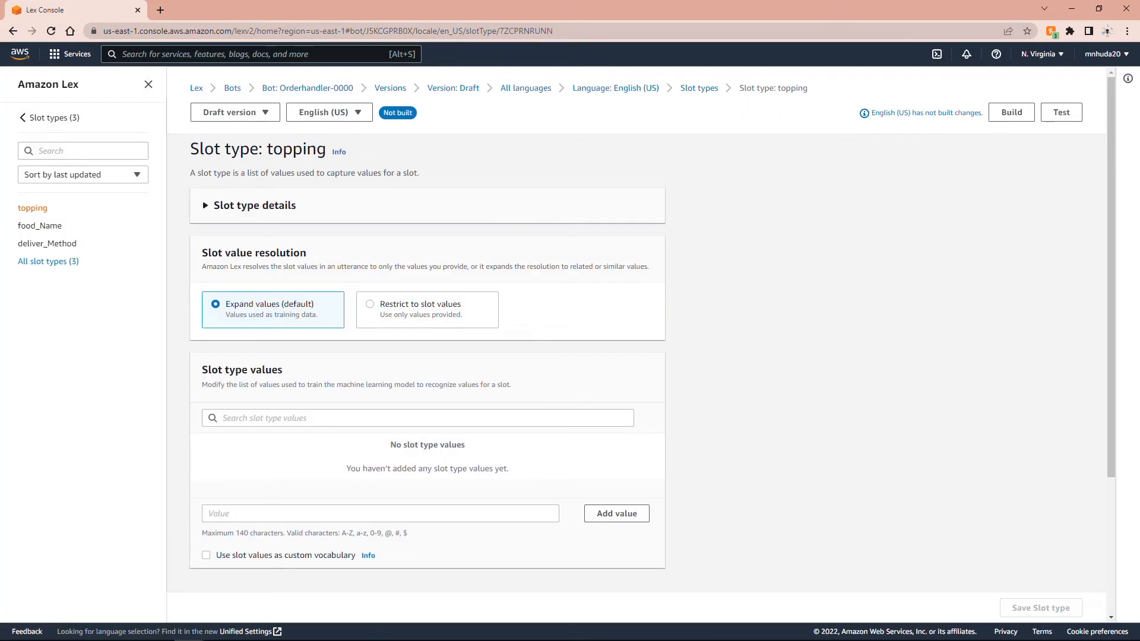
Add the values "pepperoni", "chicken" and "cheese" to the topping slot type and save it.
click(338, 512)
text(pep)
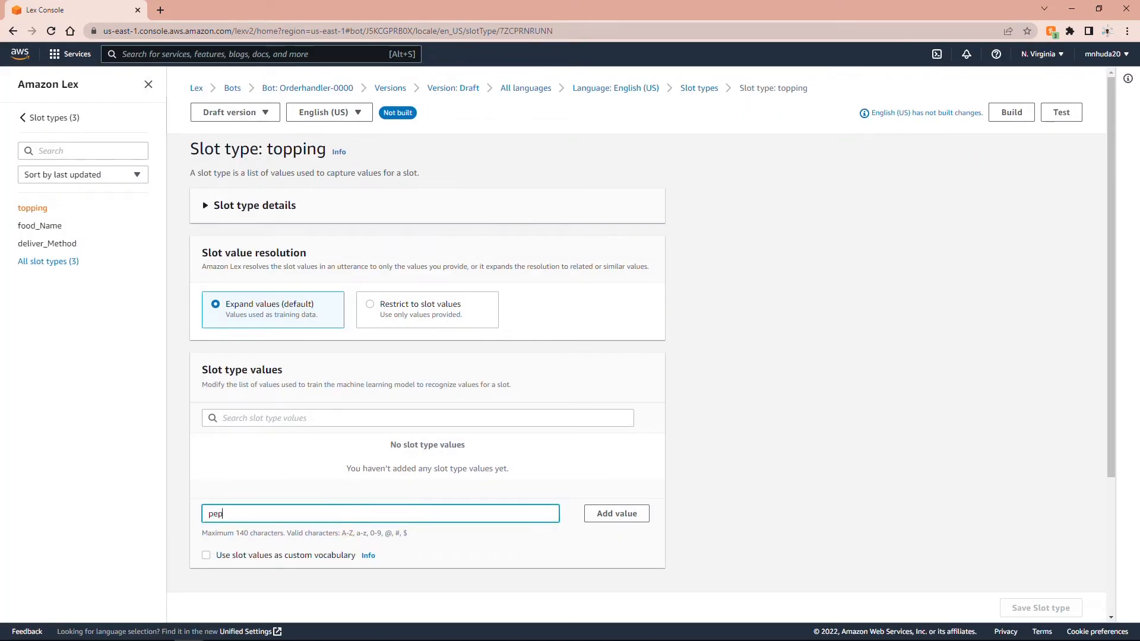
text(peroni)
click(597, 514)
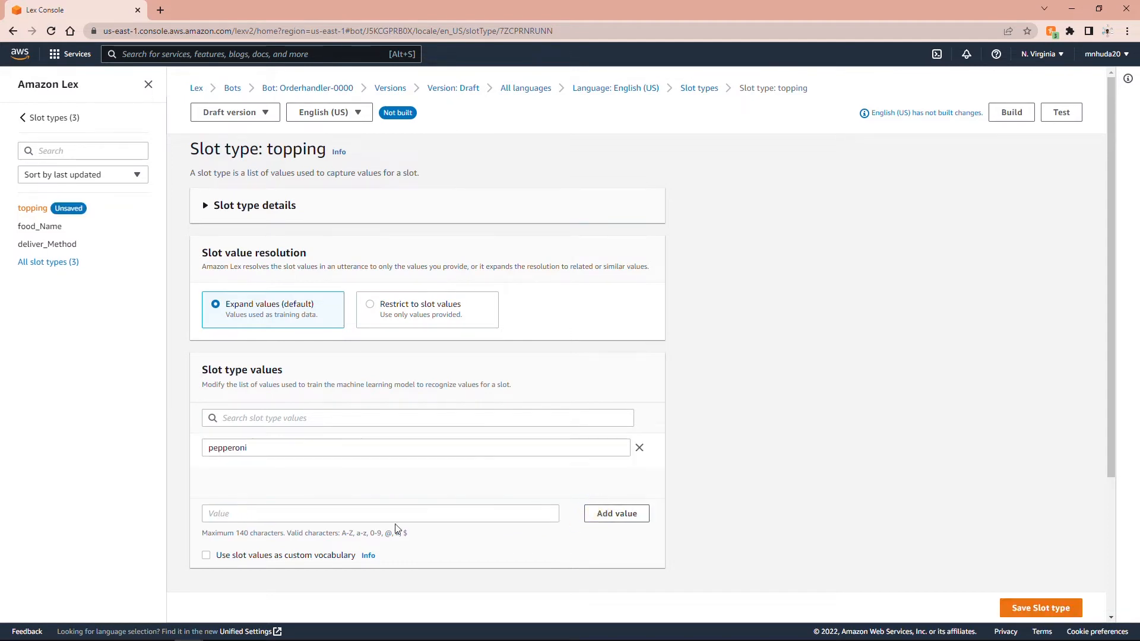
click(379, 515)
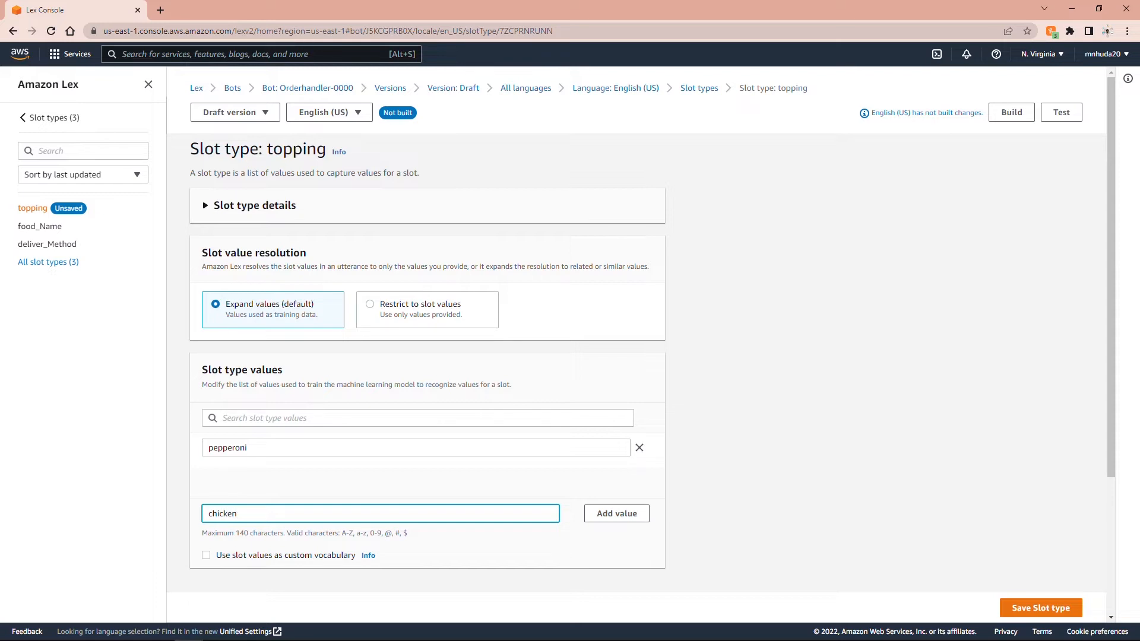
click(611, 513)
click(378, 514)
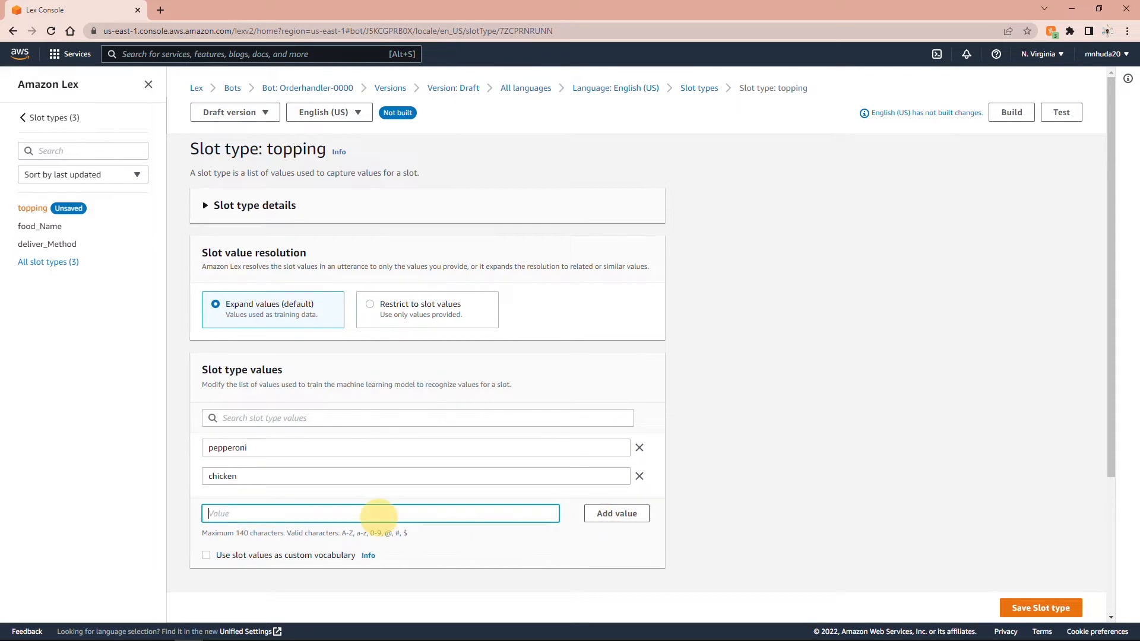
text(c)
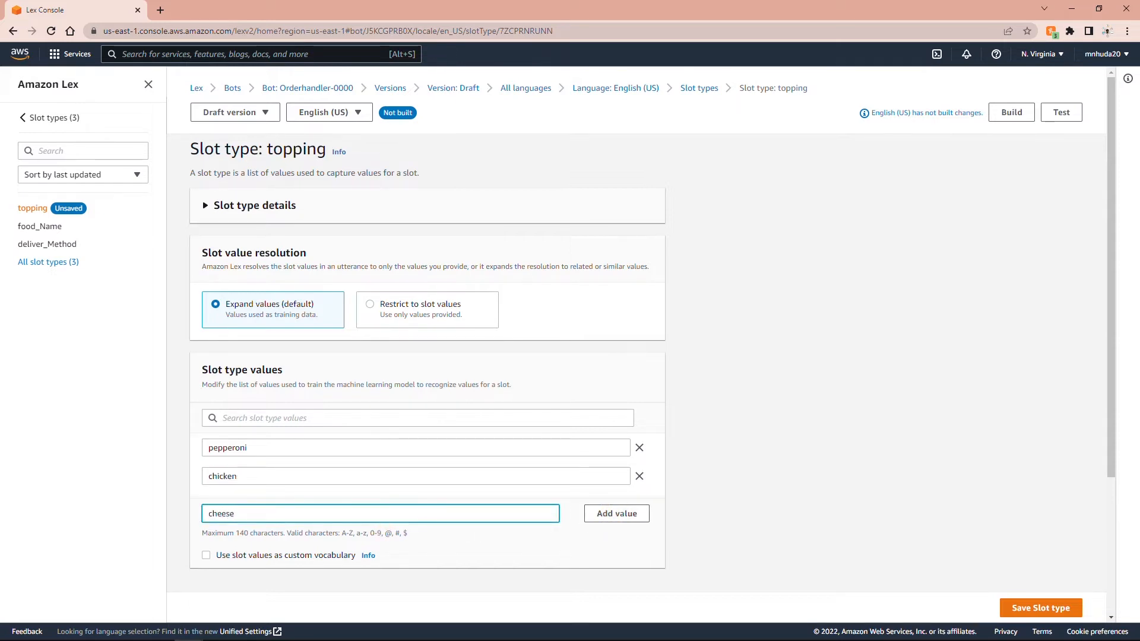
text(heese)
click(614, 514)
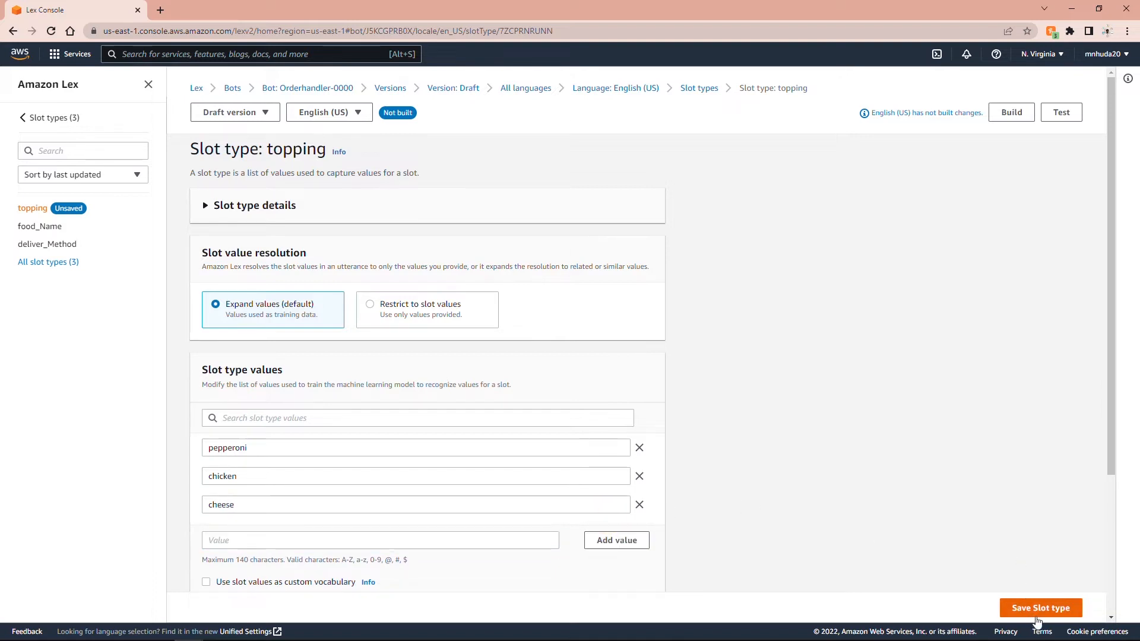
click(1036, 617)
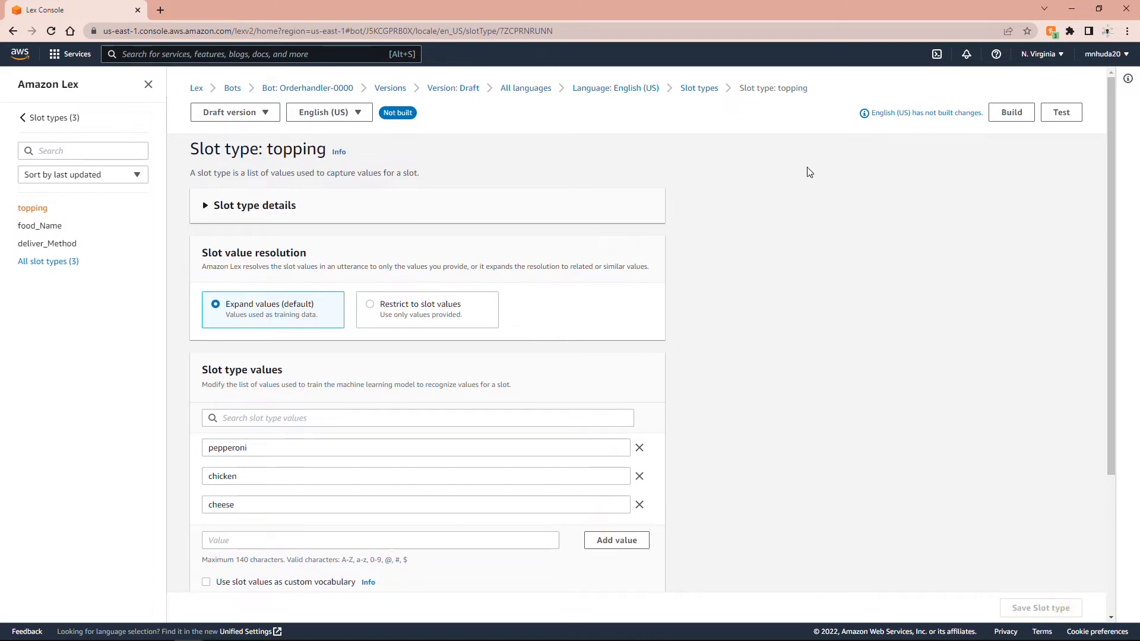
Return to the slot types list and add a blank slot type named size.
click(698, 90)
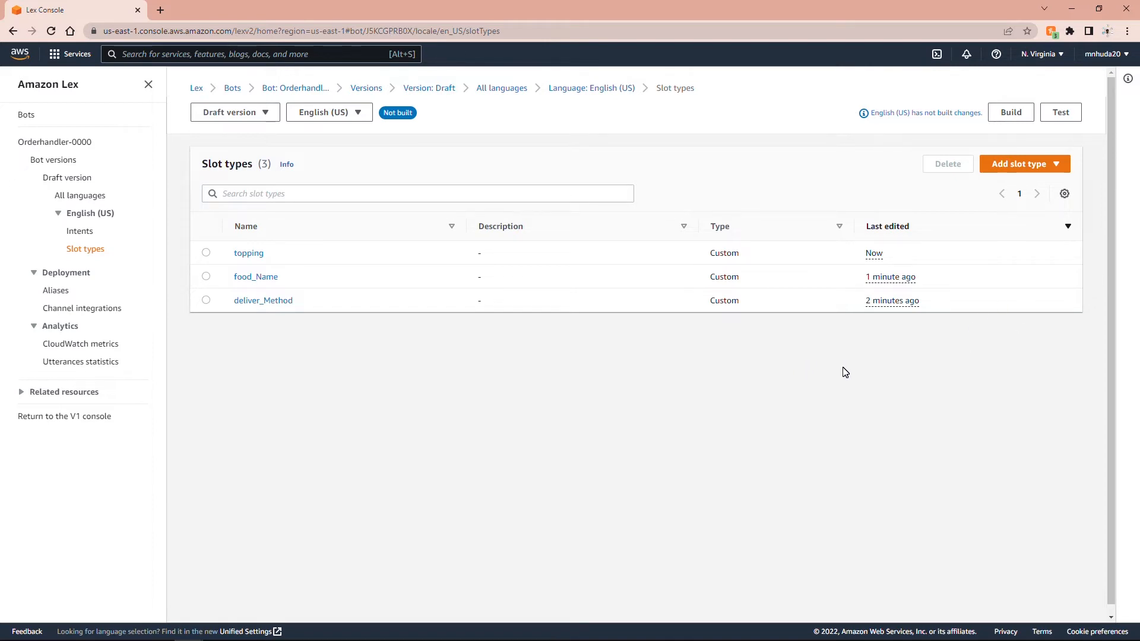
click(1050, 168)
click(981, 178)
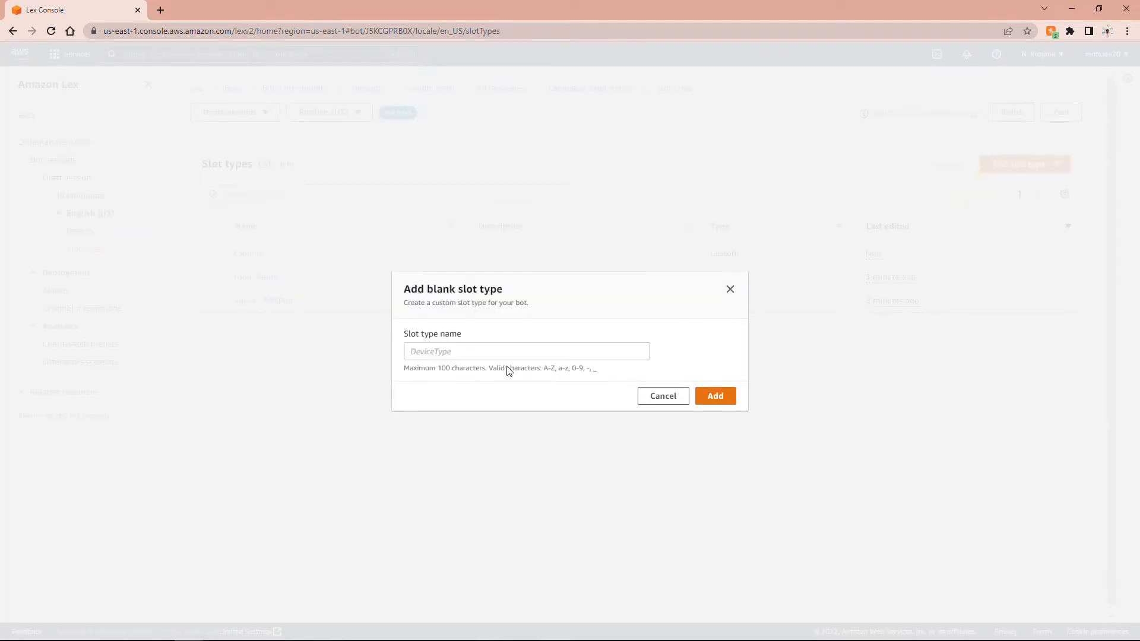
click(527, 352)
text(size)
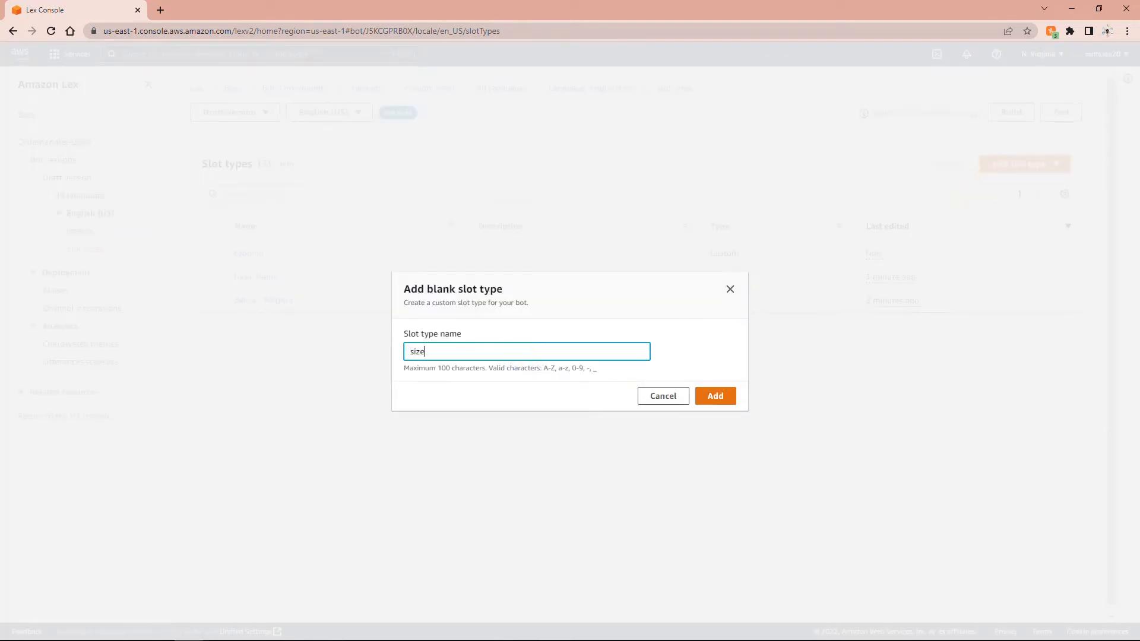
click(714, 395)
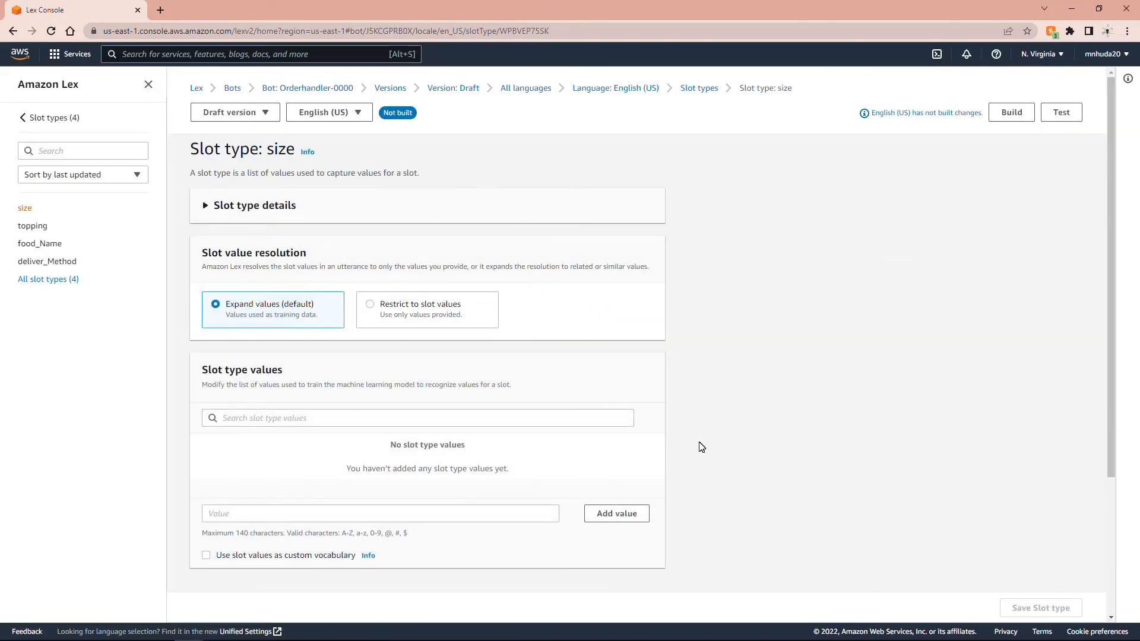
Give the size slot type the values "small", "medium" and "large", and save it.
click(422, 512)
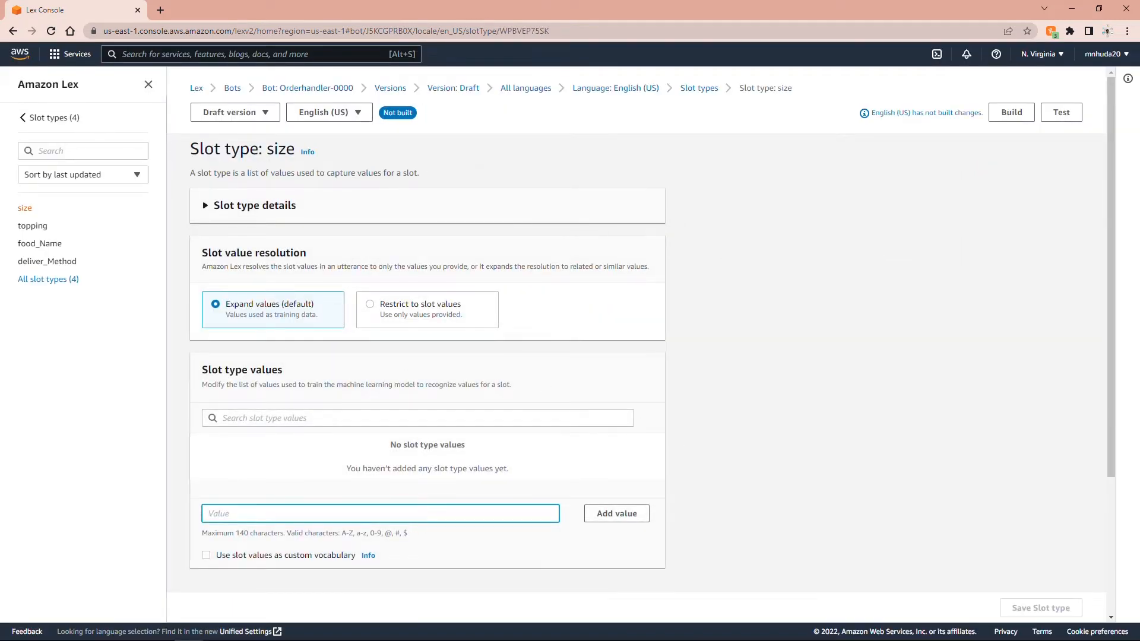
text(small)
click(599, 514)
click(389, 517)
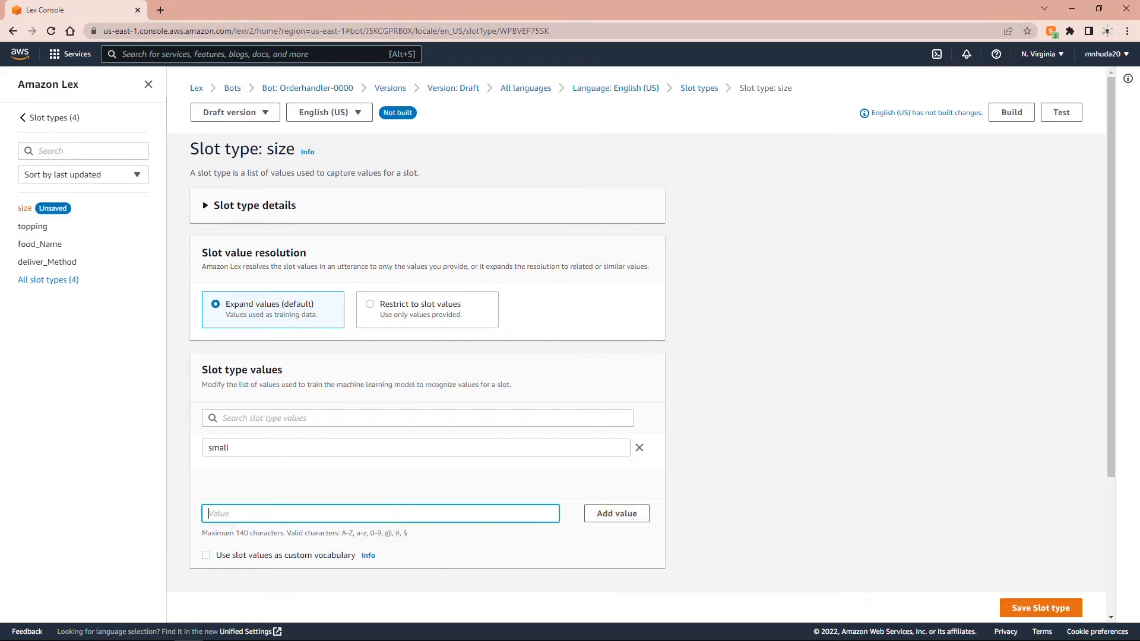
text(medium)
click(607, 514)
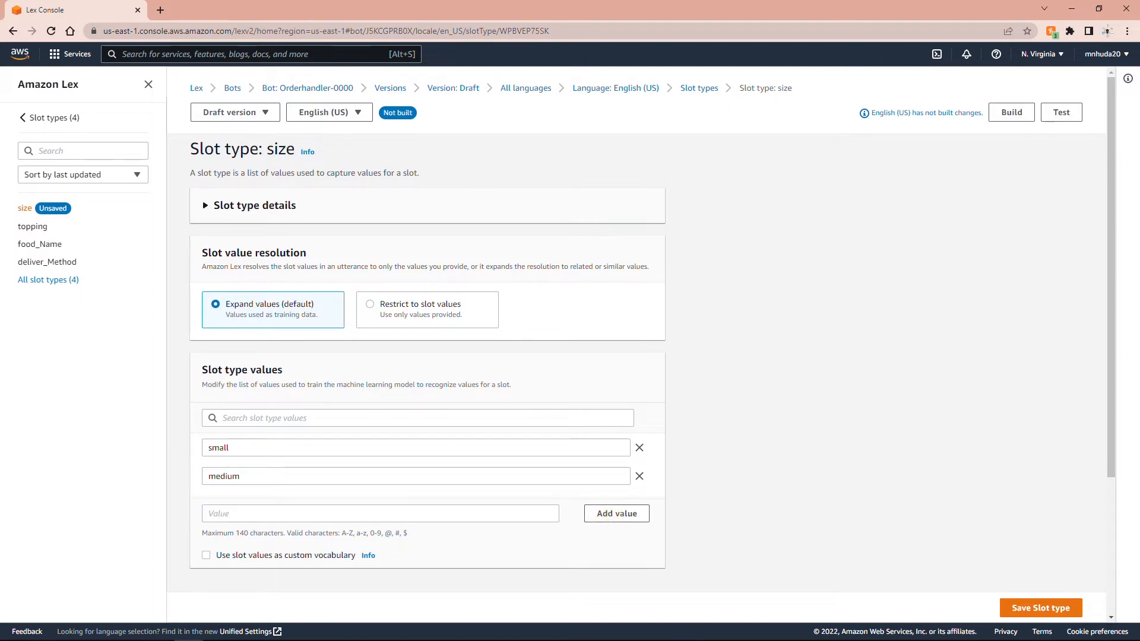
click(402, 514)
text(la)
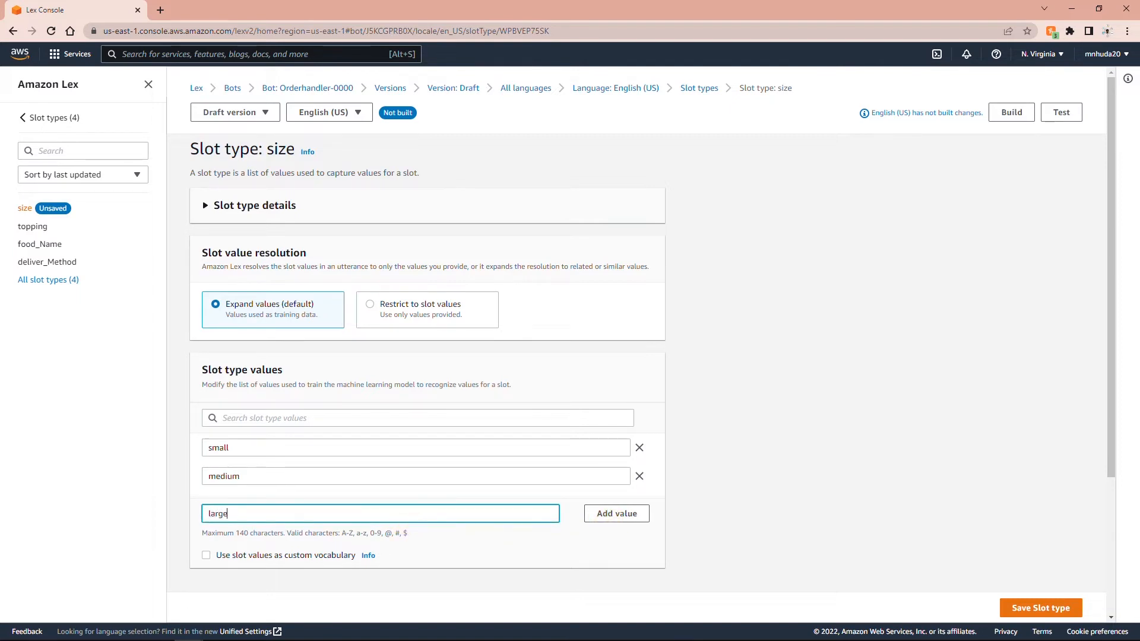
text(rge)
click(611, 513)
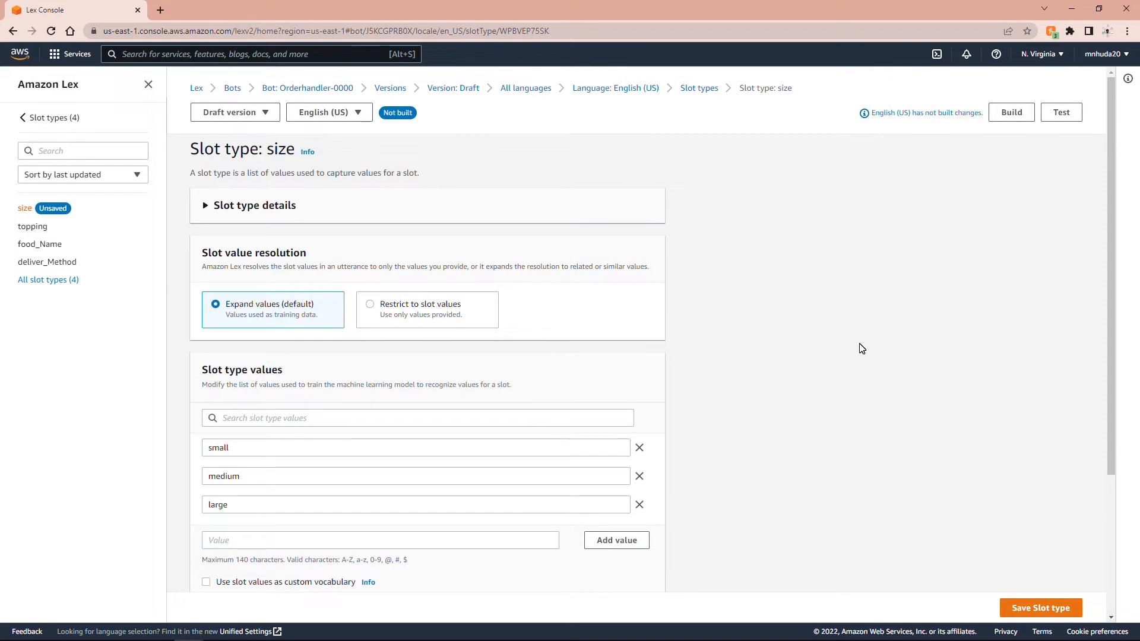
click(1024, 607)
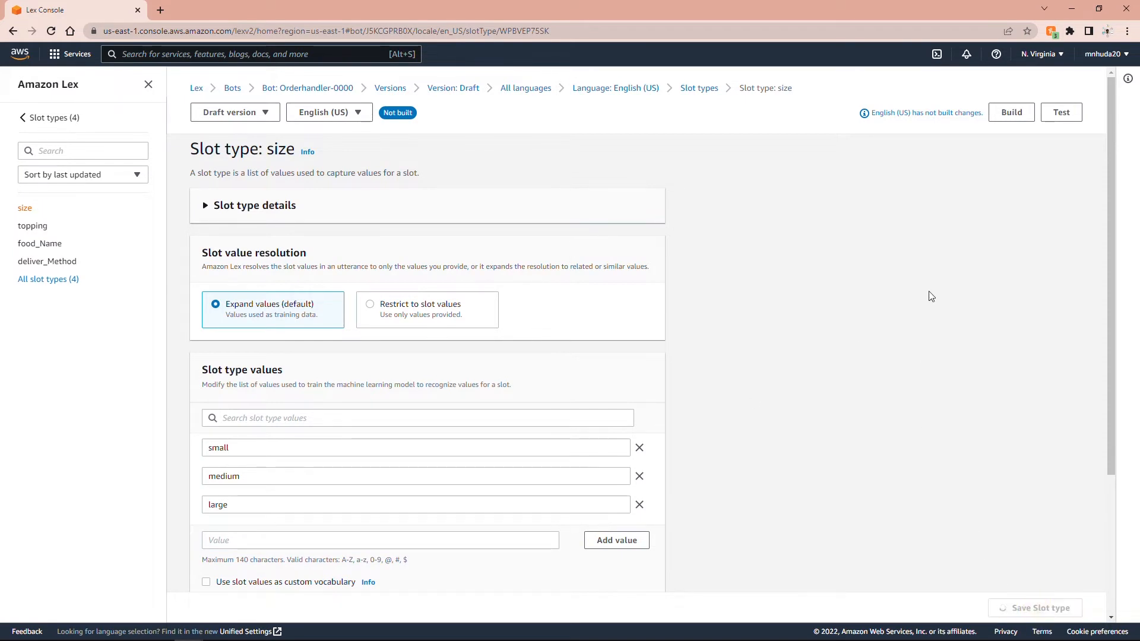
From the slot types list, create a blank slot type named order_Quantity.
click(699, 89)
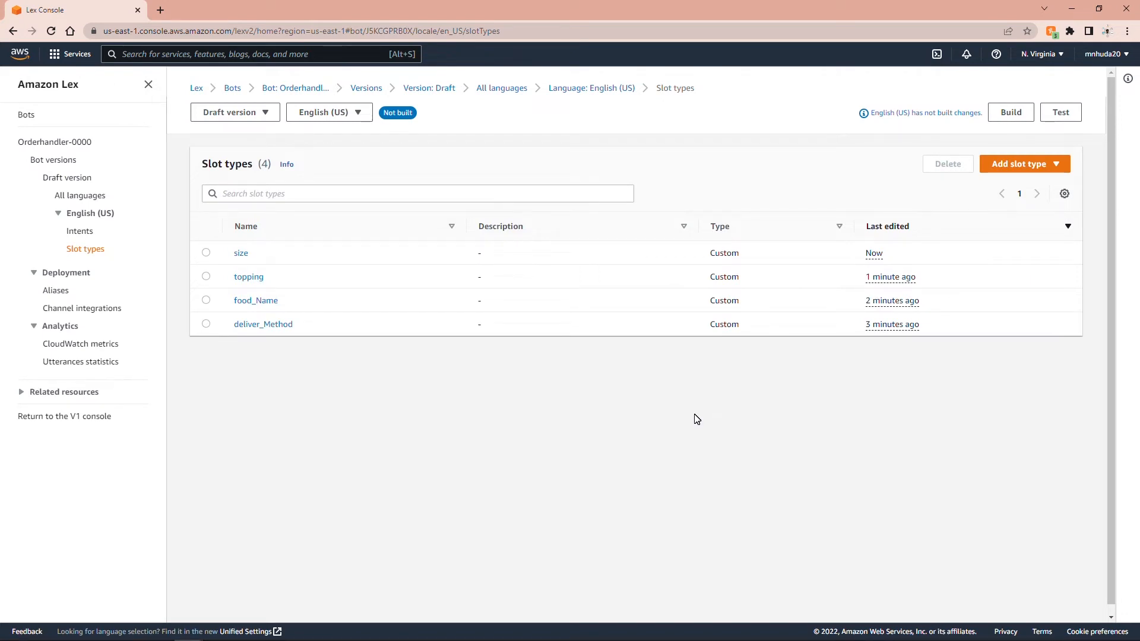
click(1026, 171)
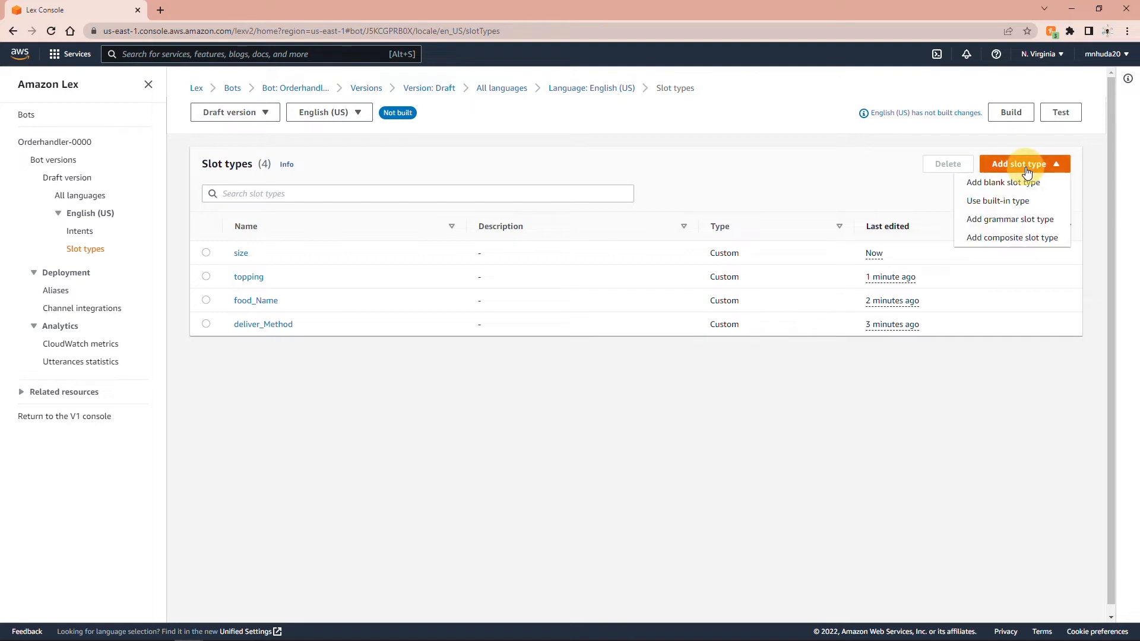
click(985, 183)
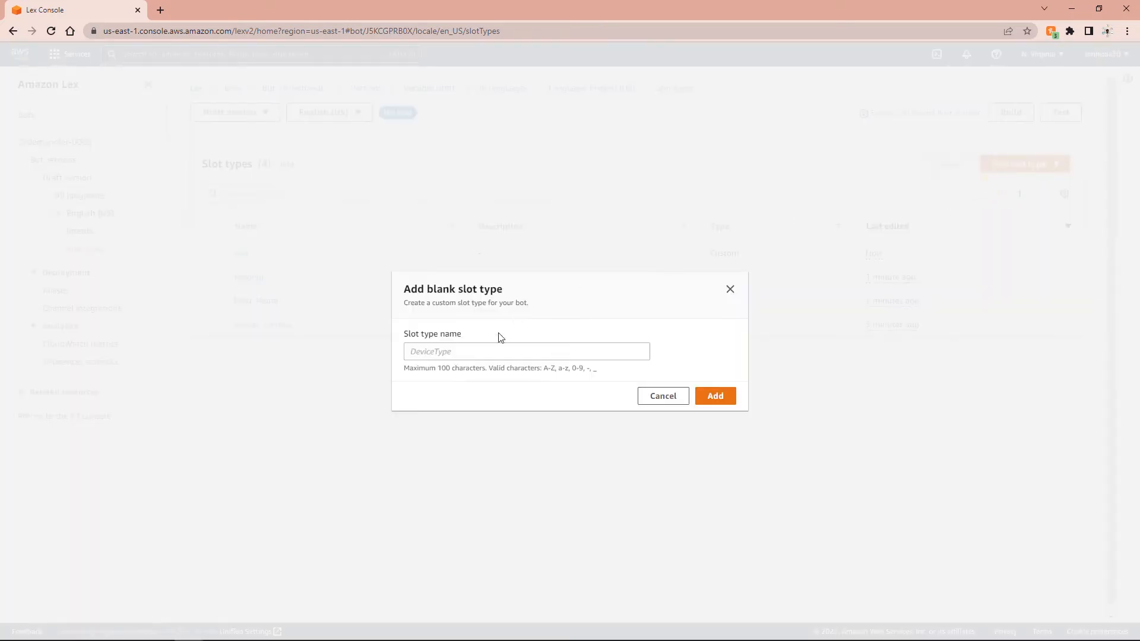
click(506, 350)
text(order_Quantity)
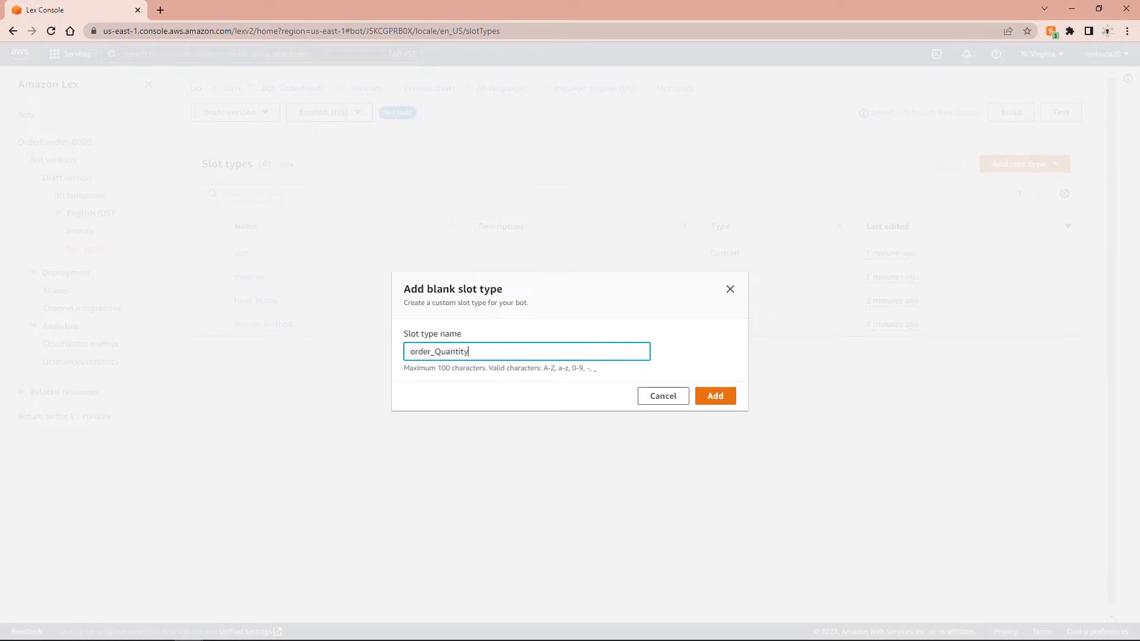
click(731, 398)
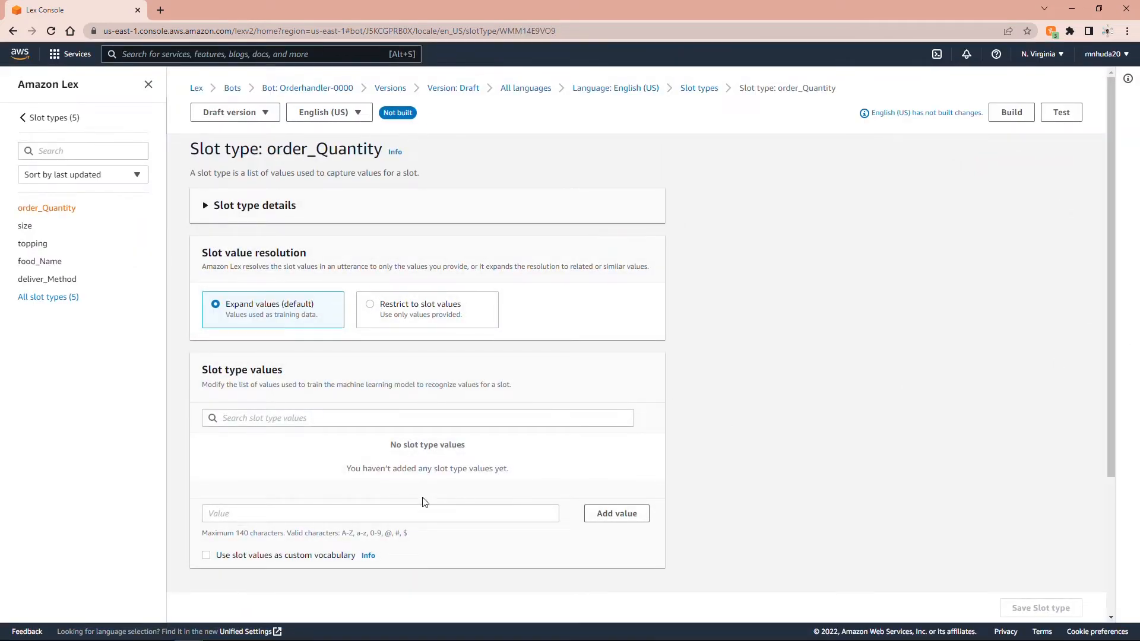
Add the values 1 and 2 to the order_Quantity slot type and save it.
click(408, 514)
text(1)
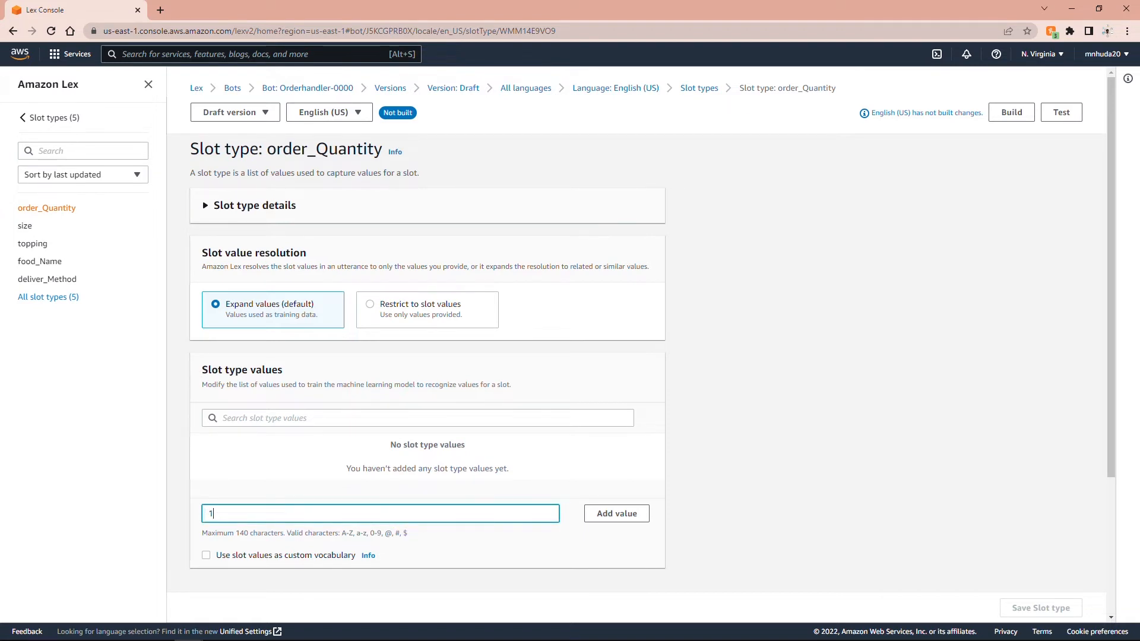
click(617, 515)
click(382, 514)
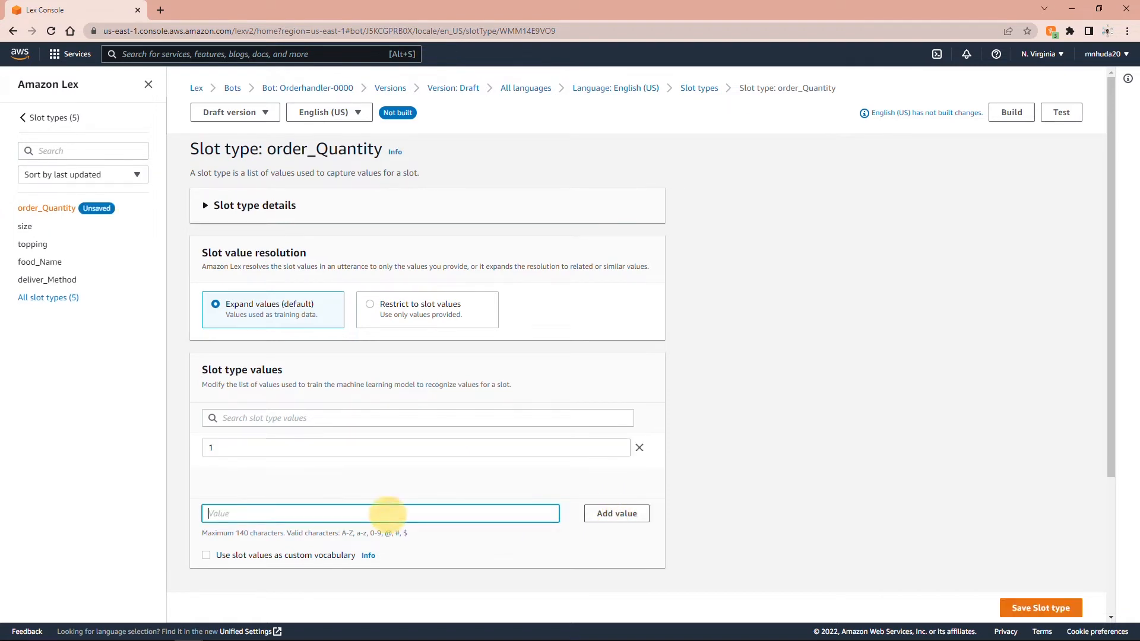
text(2)
click(629, 512)
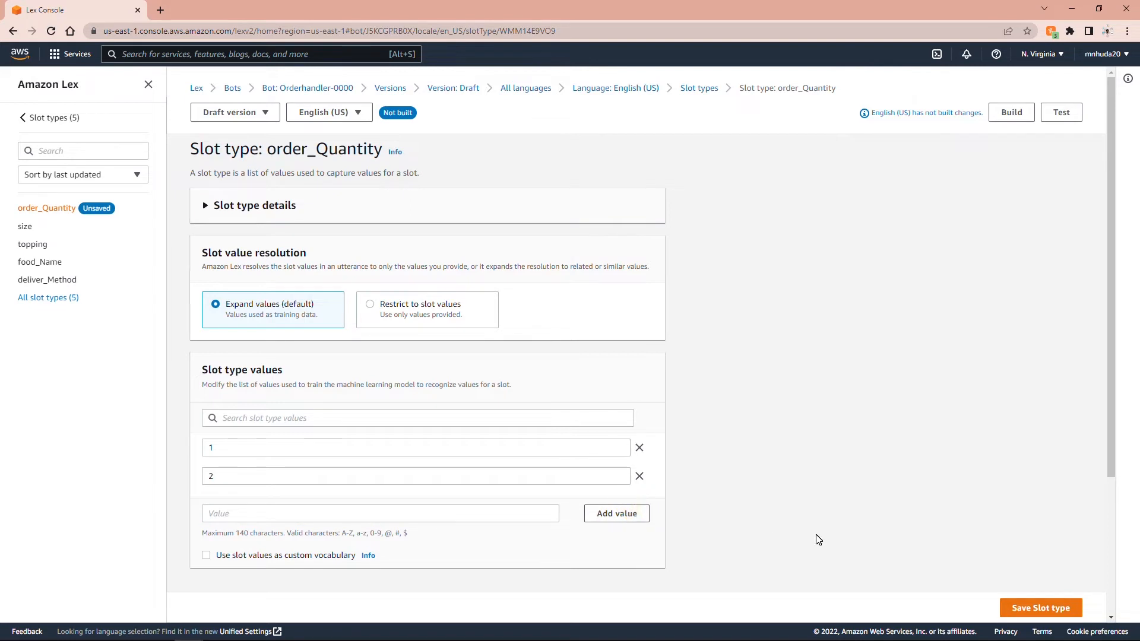
click(1016, 608)
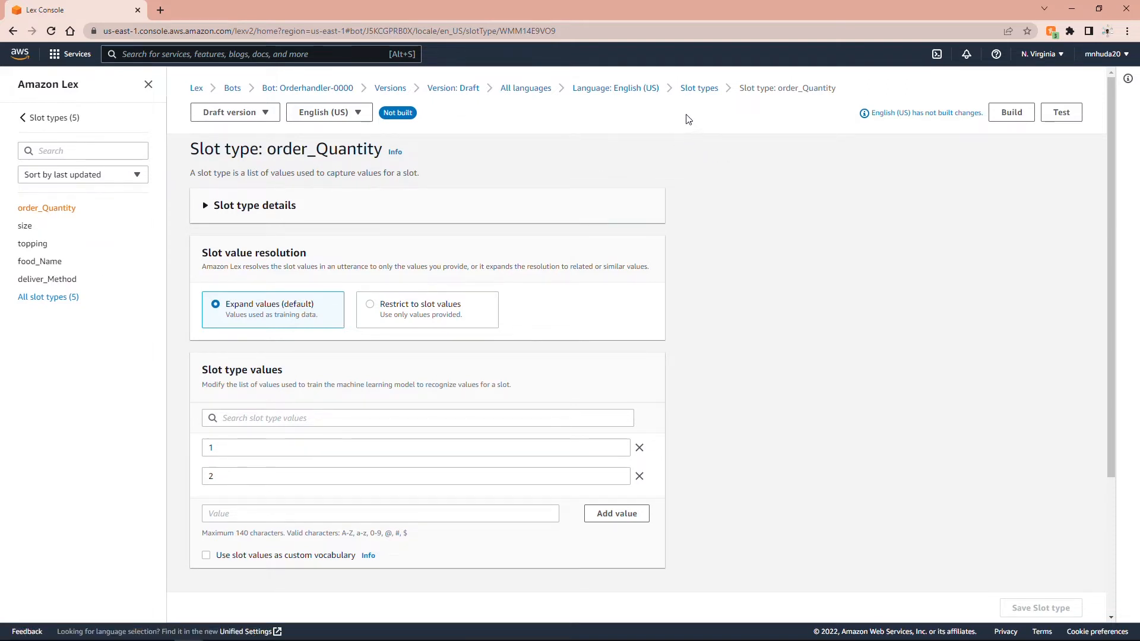
Return to the bot's intents list and open the OrderPizza-1234 intent.
click(25, 117)
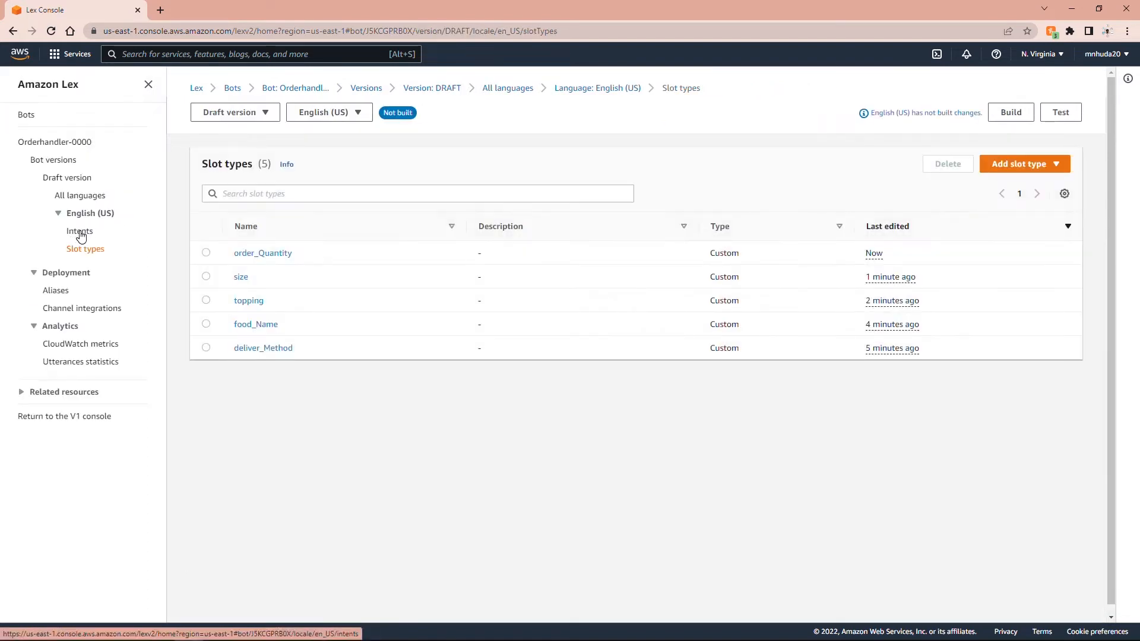
click(81, 233)
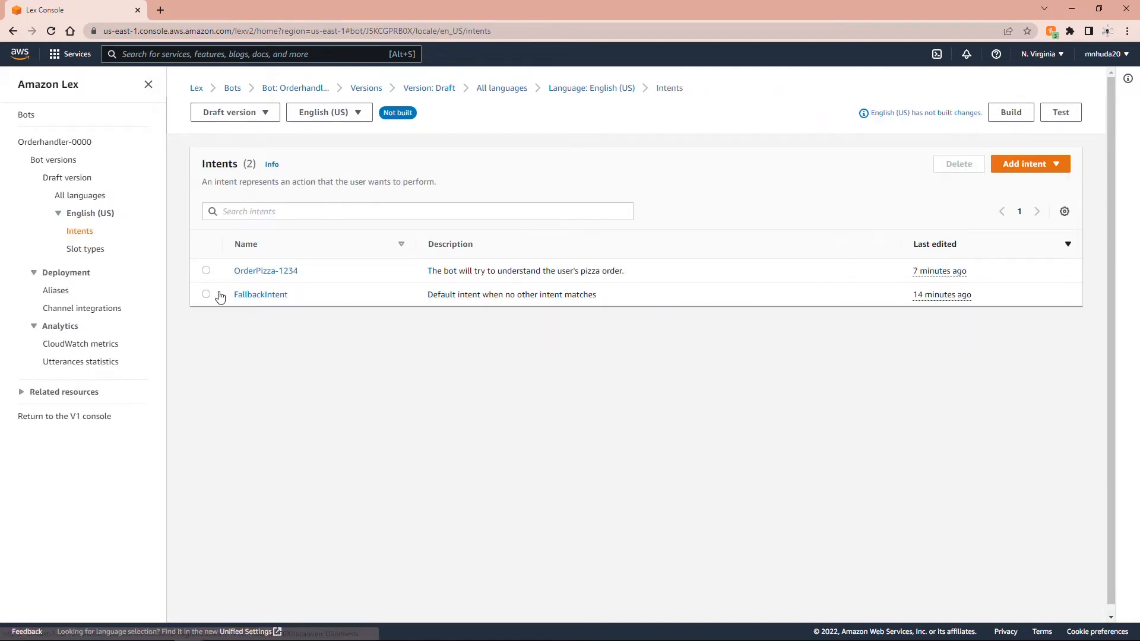
click(267, 272)
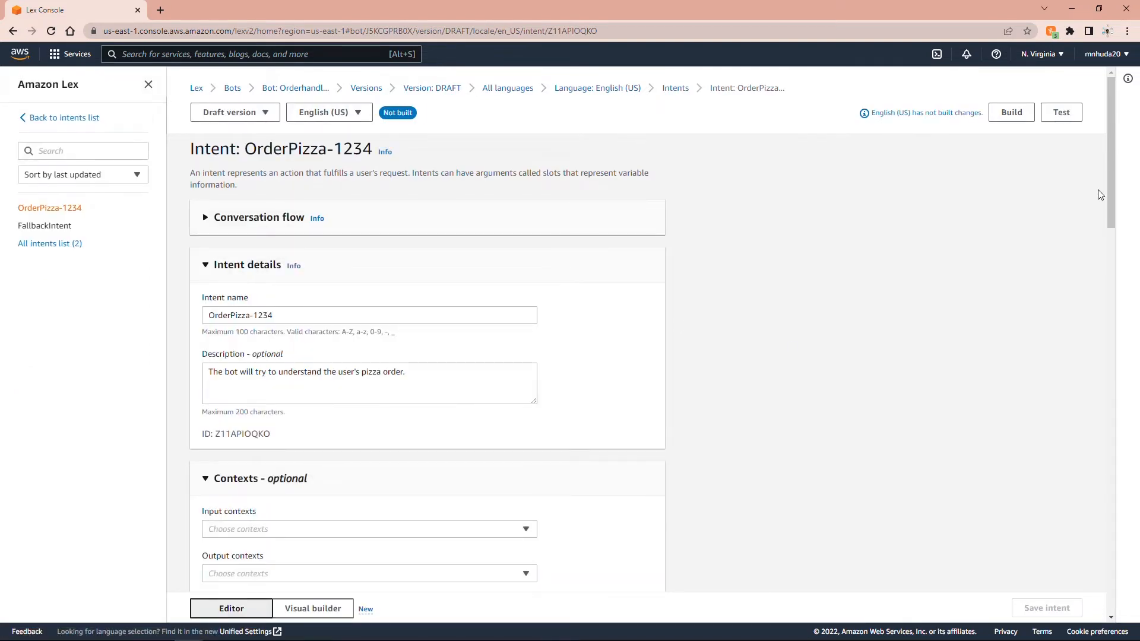
Add a required slot named deliveryMethod with slot type deliver_Method and the prompt "Delivery or pickup?".
drag(1108, 149, 1131, 327)
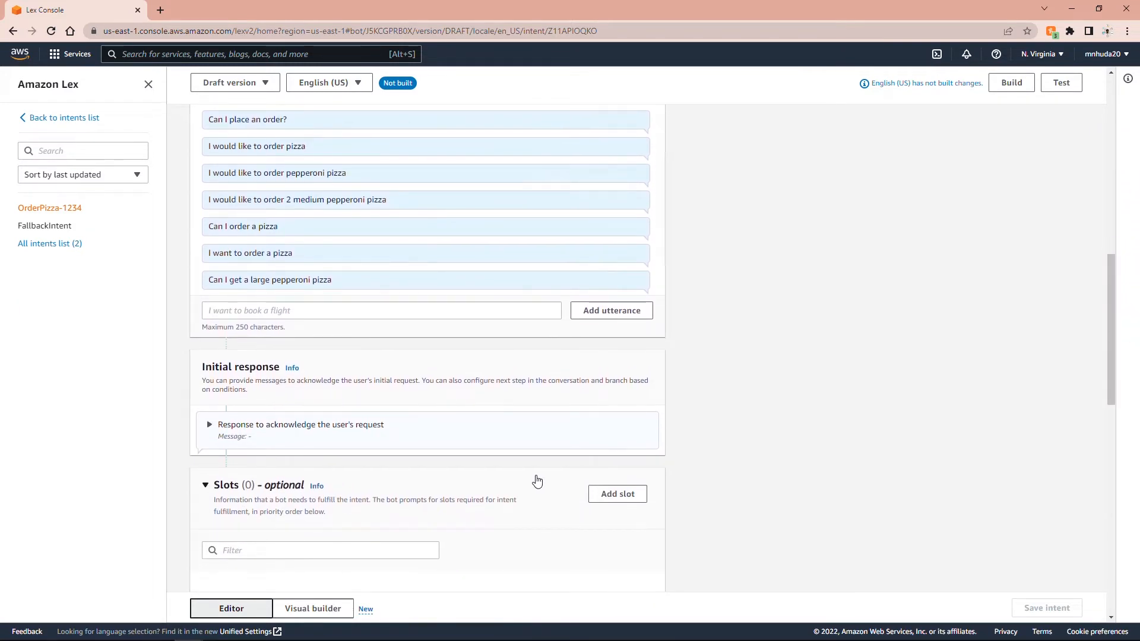
click(617, 495)
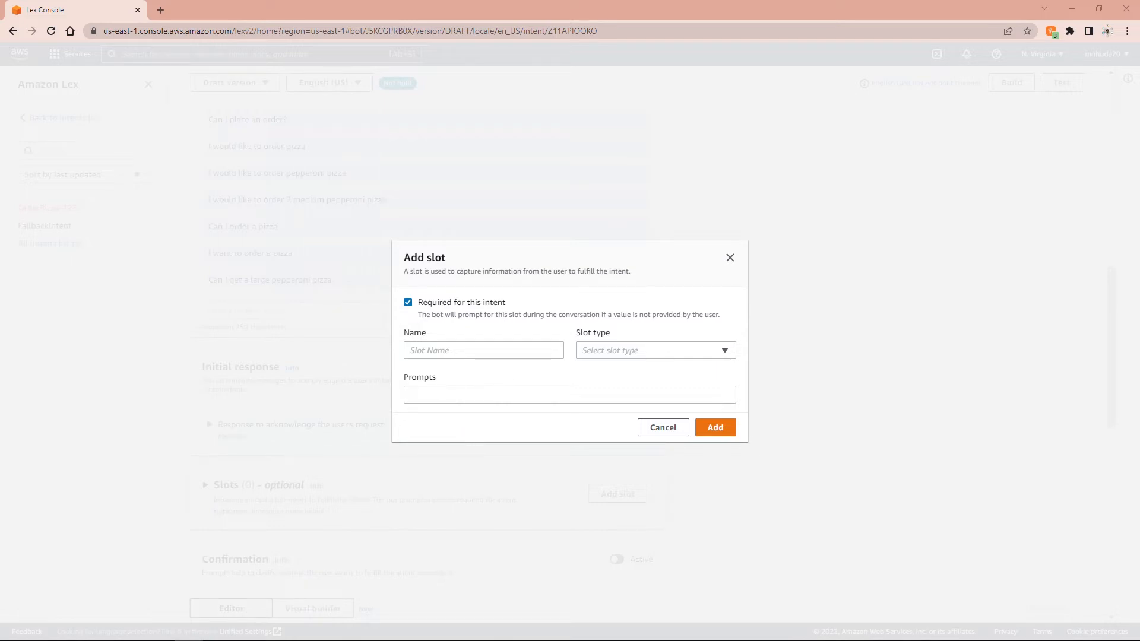
click(447, 350)
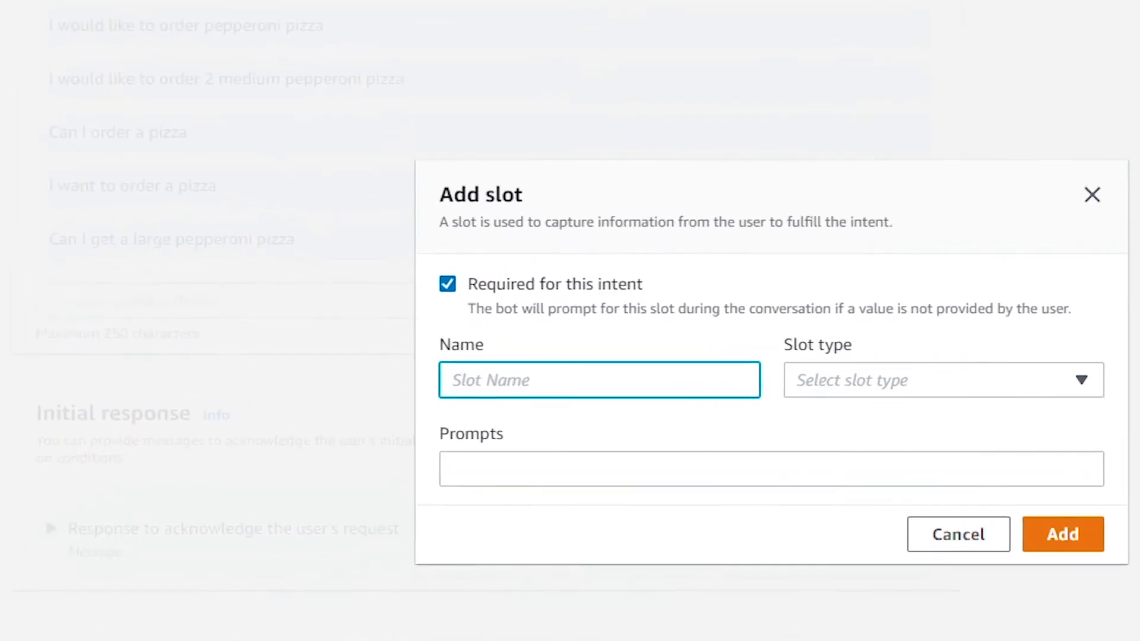
text(deliver)
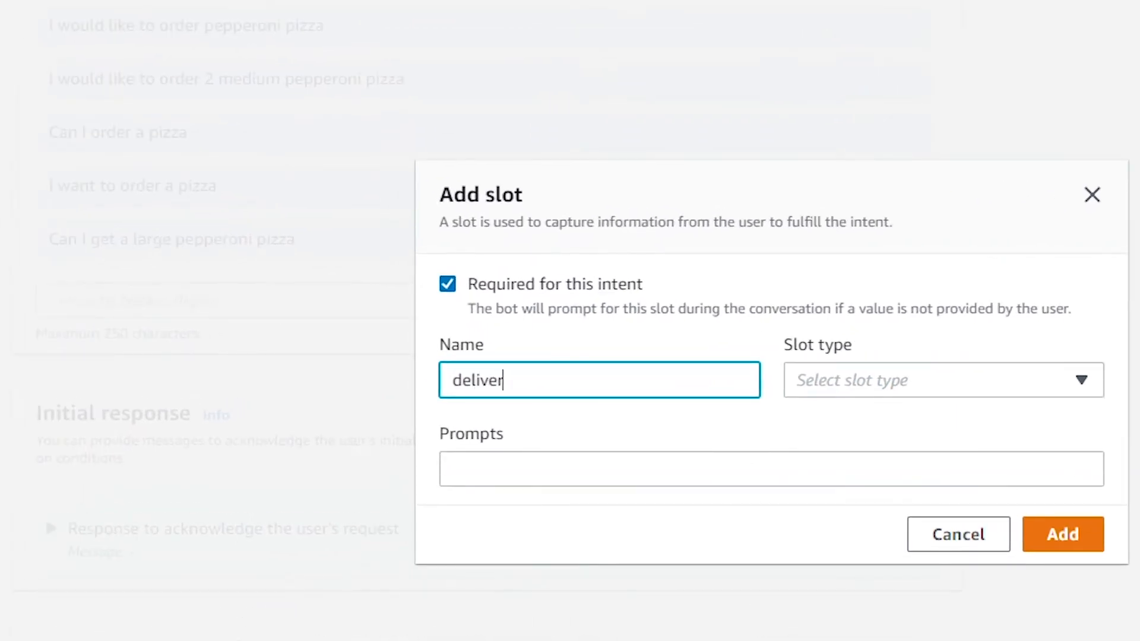
text(yMethod)
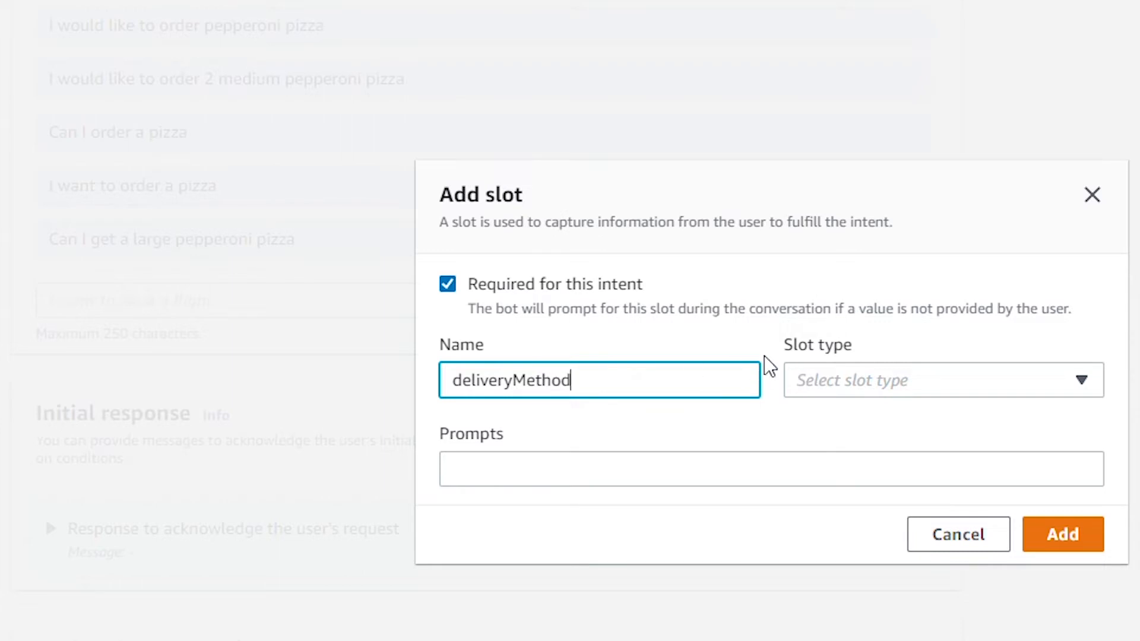
click(829, 380)
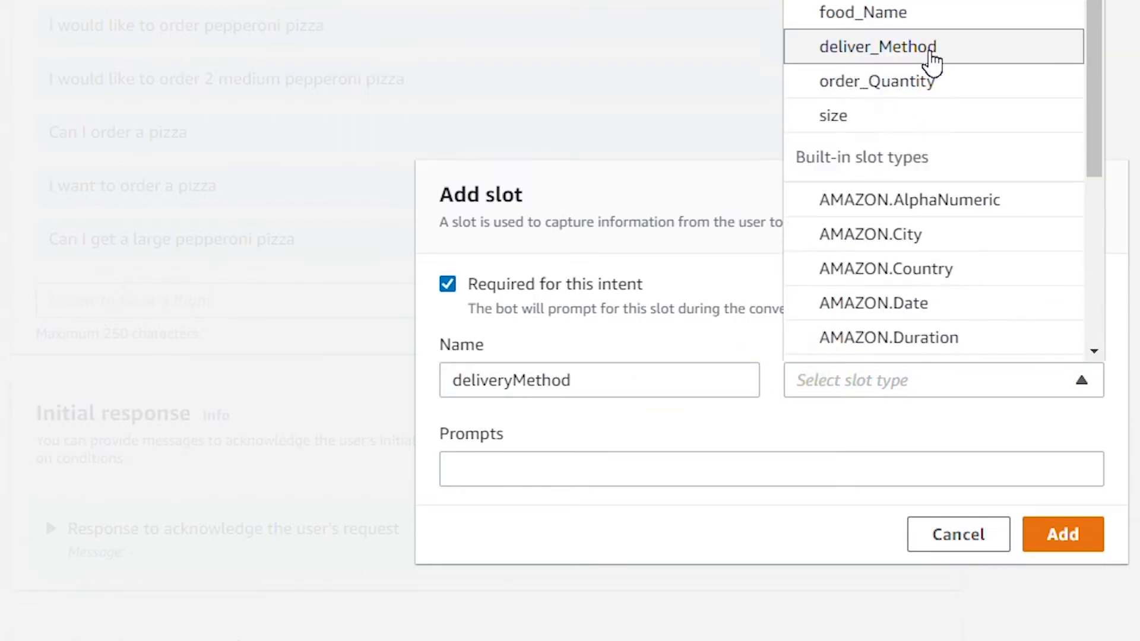
click(928, 49)
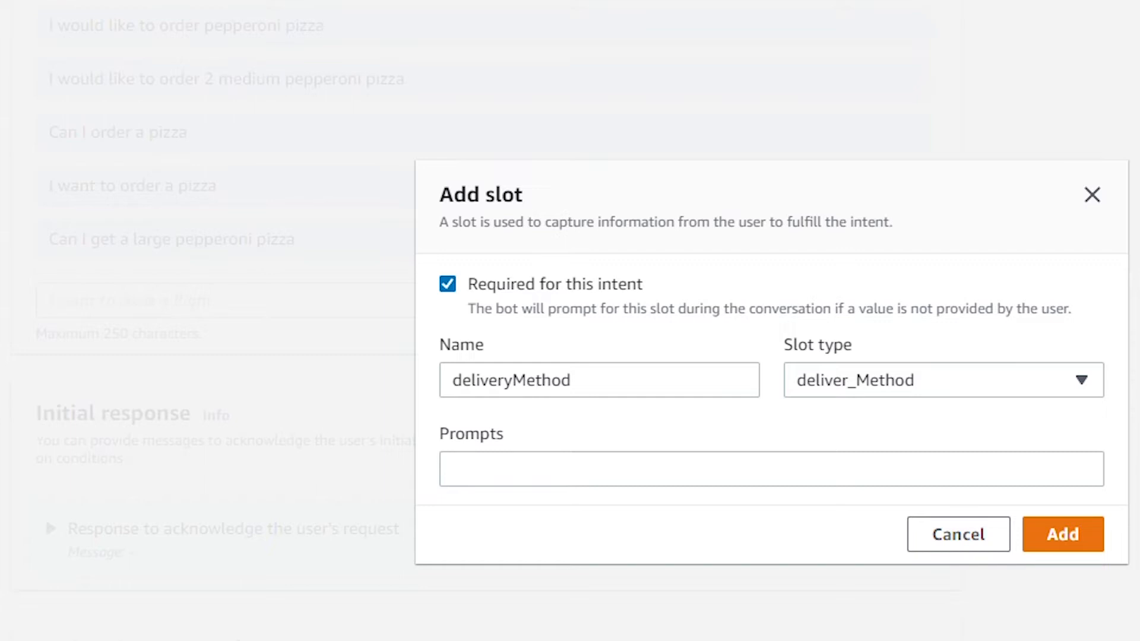
click(611, 466)
text(Del)
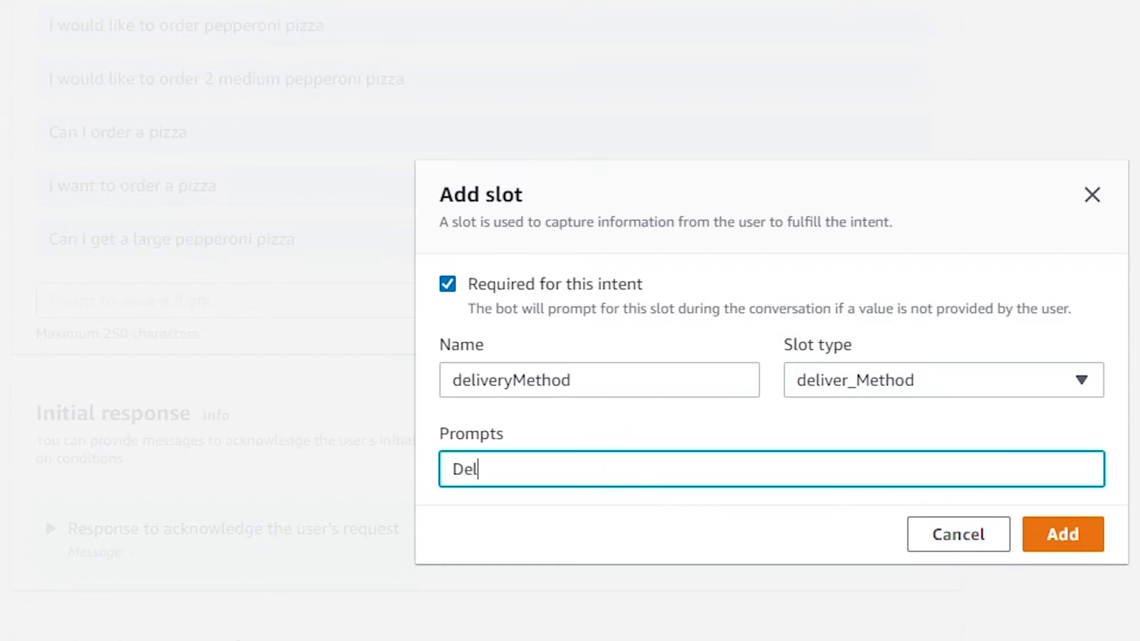
text(ivery or pickup?)
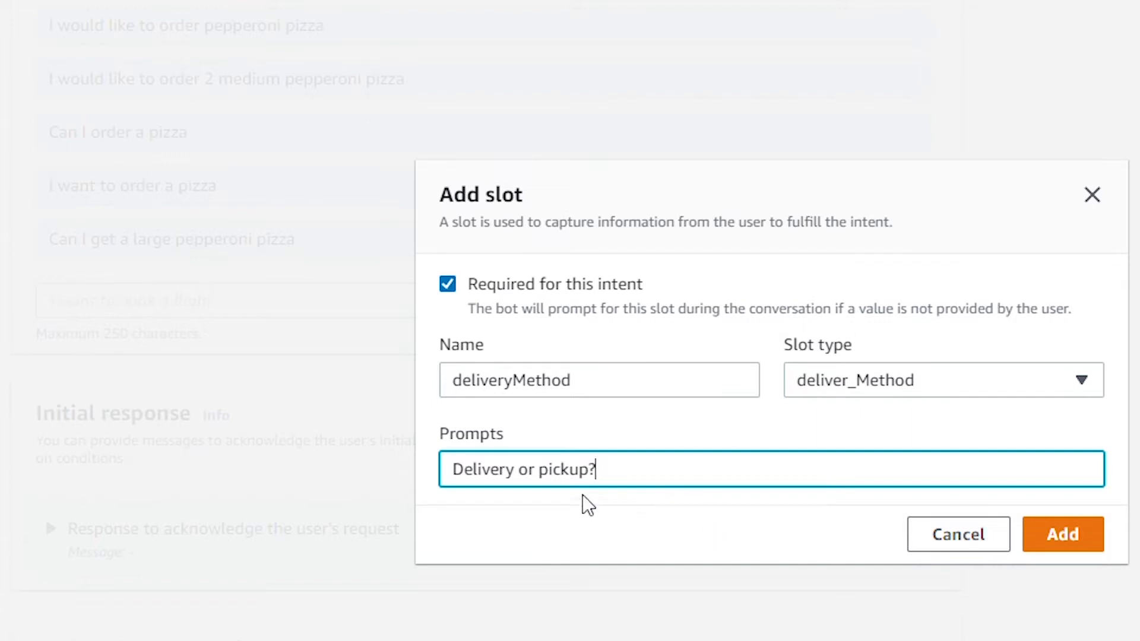
click(1052, 536)
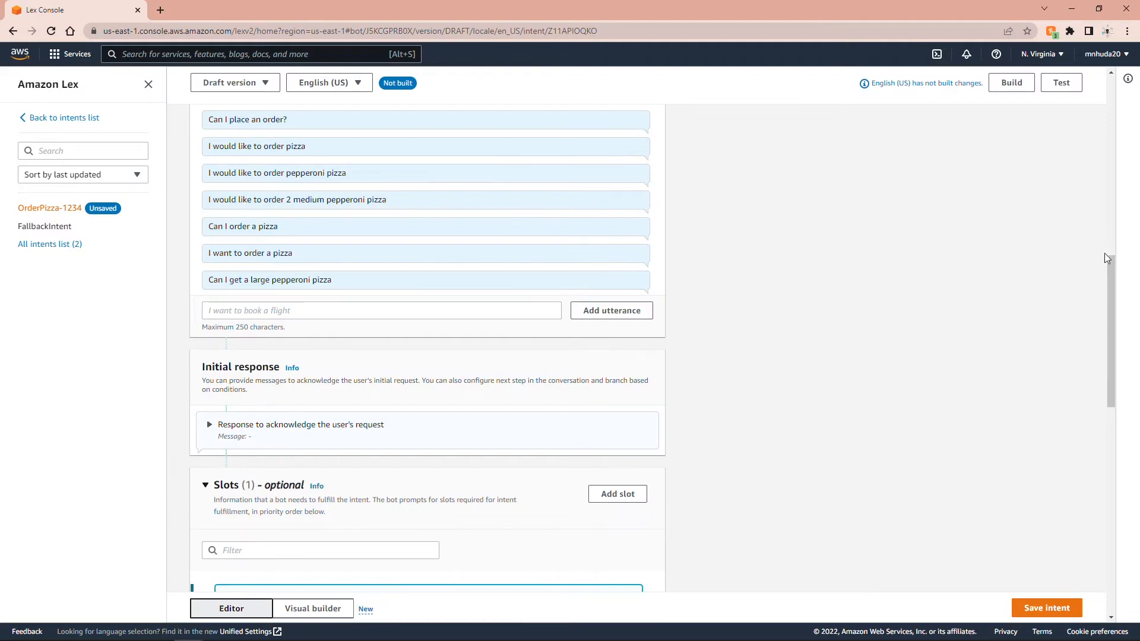
Expand the deliveryMethod slot and open its advanced options.
drag(1110, 274, 1111, 354)
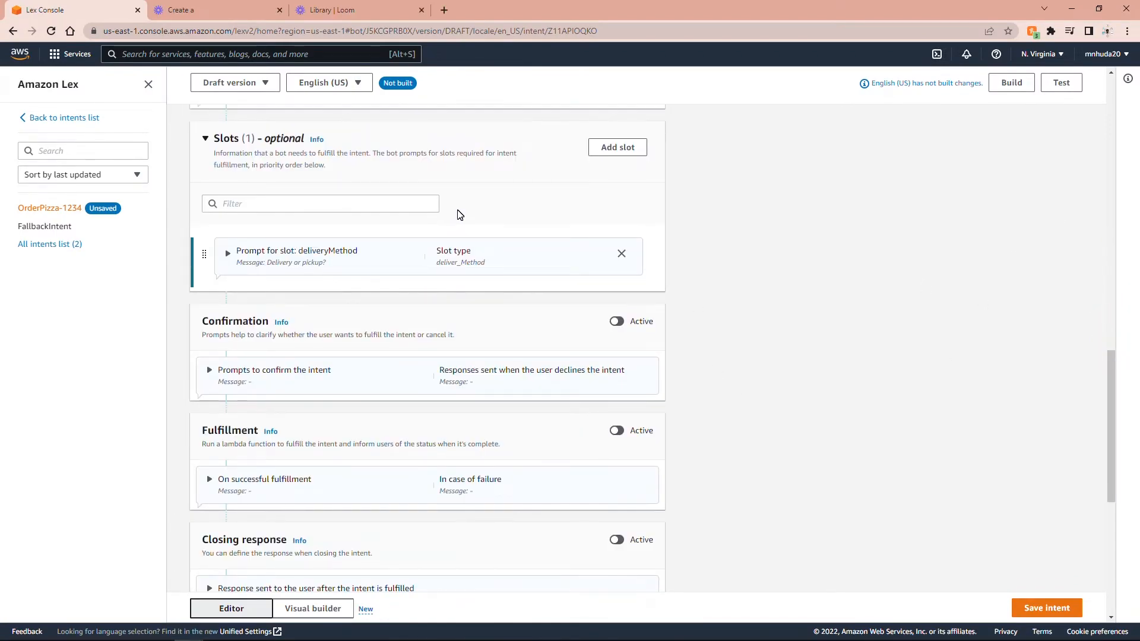
click(228, 253)
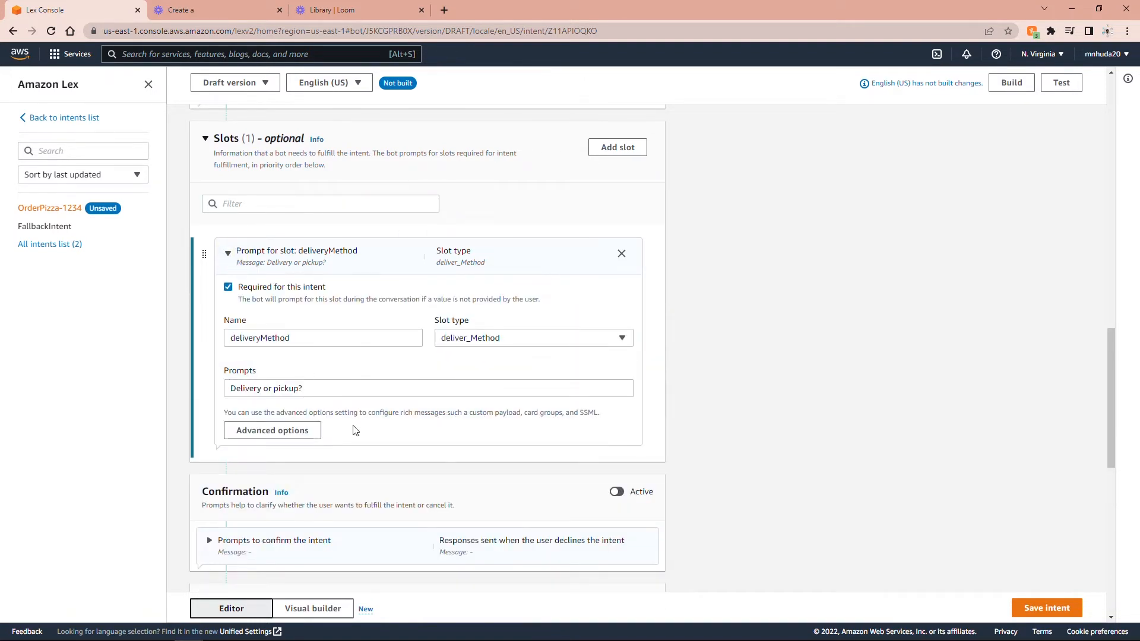
click(274, 432)
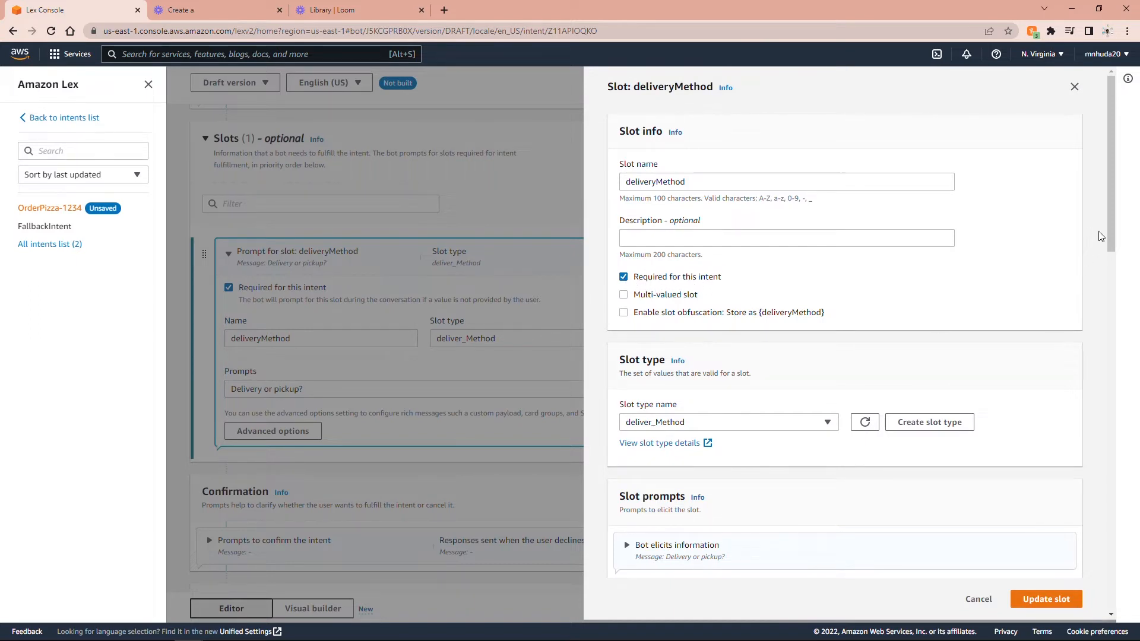
Examine the deliveryMethod slot's prompt message group and its optional variations.
drag(1109, 216, 1120, 348)
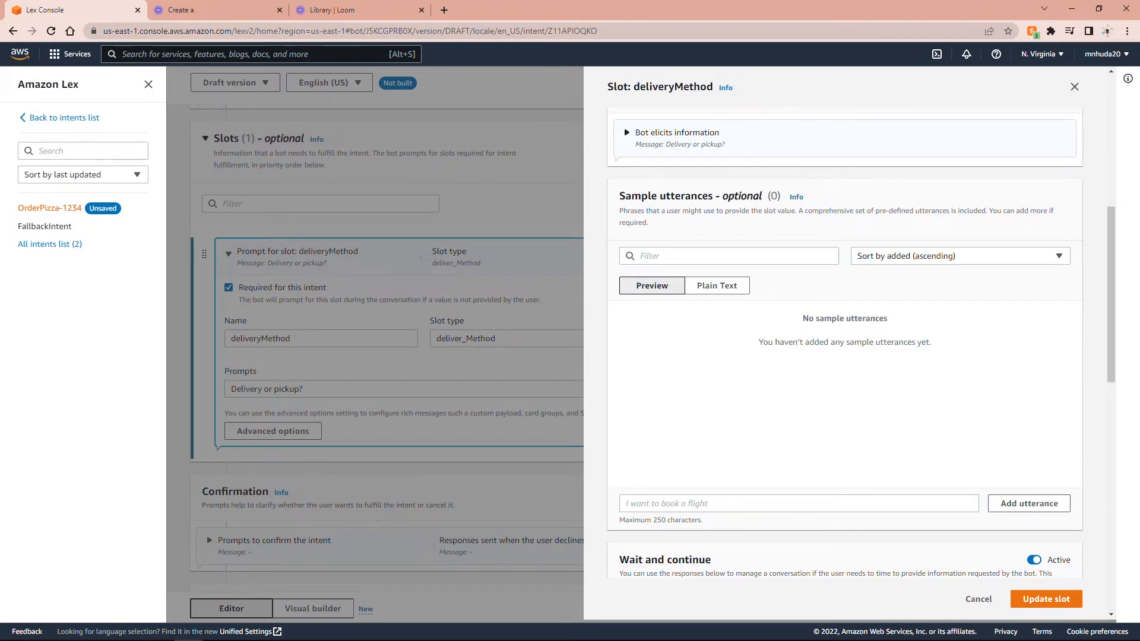
click(628, 134)
scroll(628, 139, up, 2)
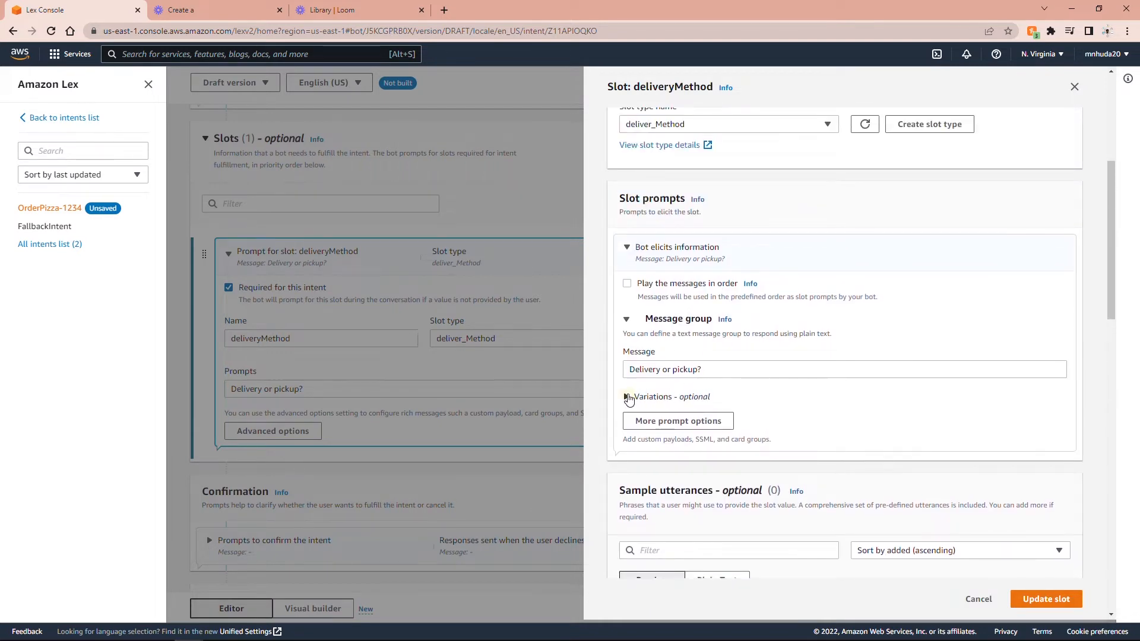
click(627, 397)
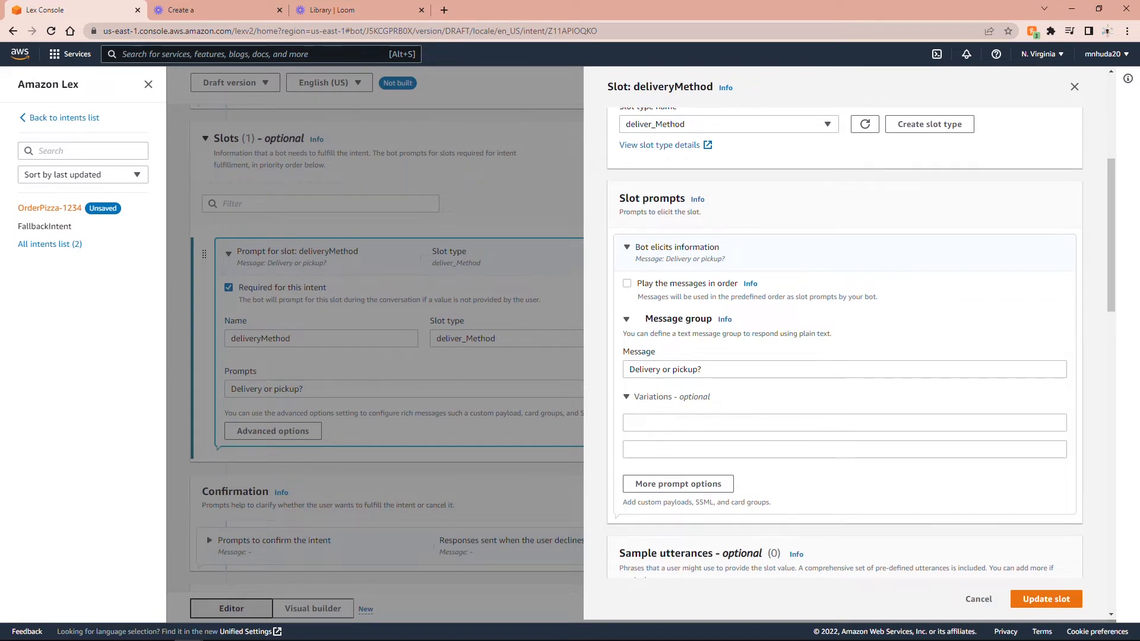
click(627, 397)
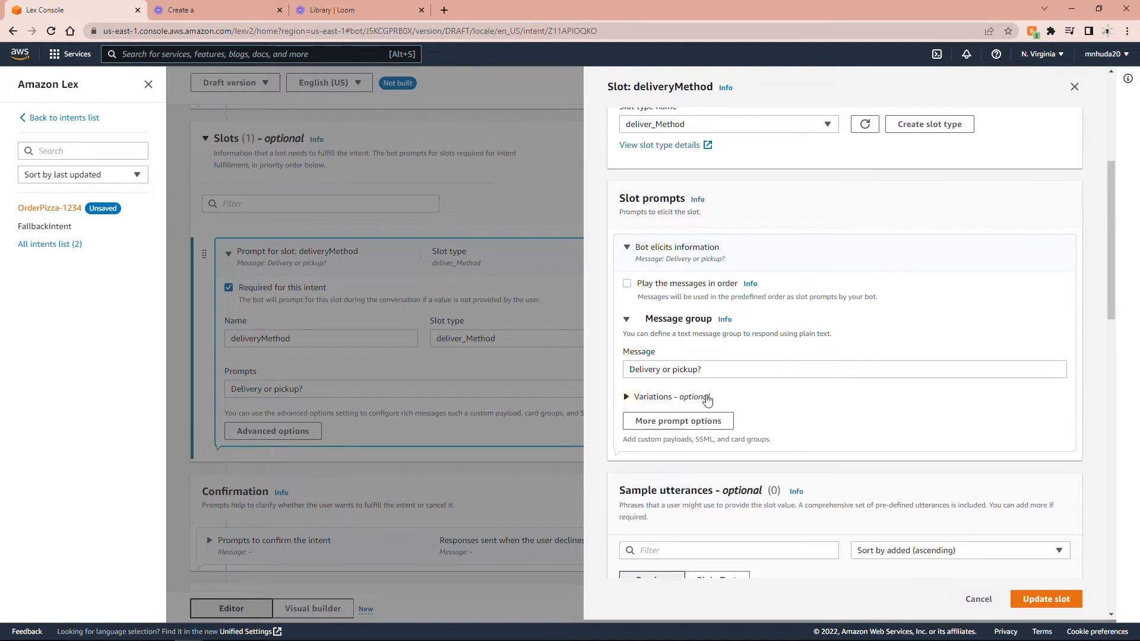
Enter the sample utterance "{deliveryMethod} please" as plain text for the deliveryMethod slot and update the slot.
scroll(1104, 315, down, 5)
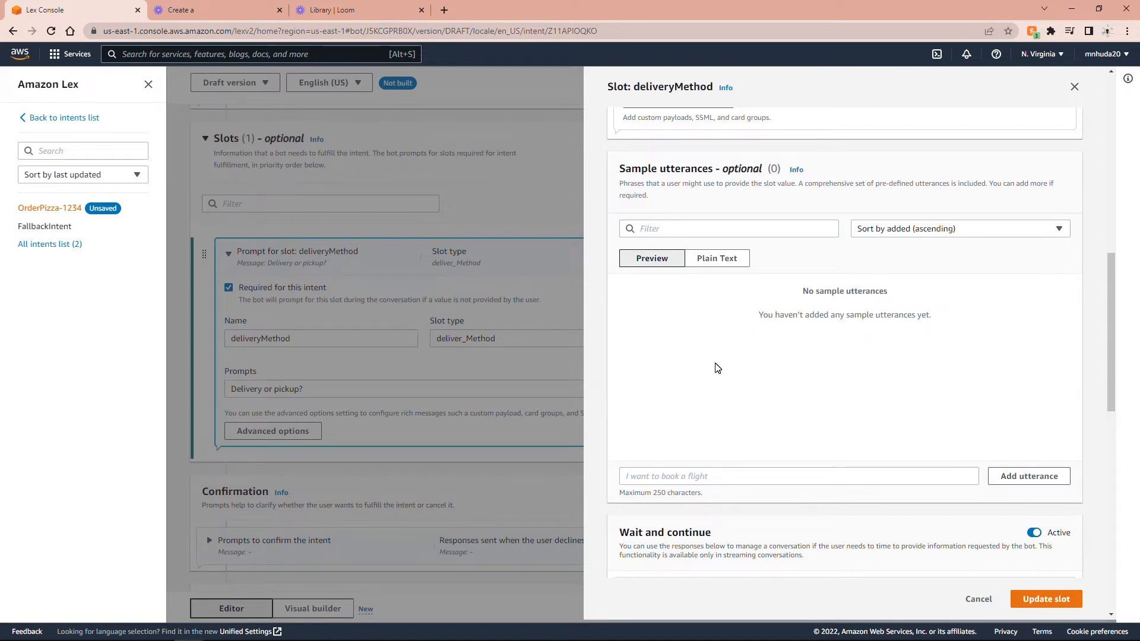
click(718, 259)
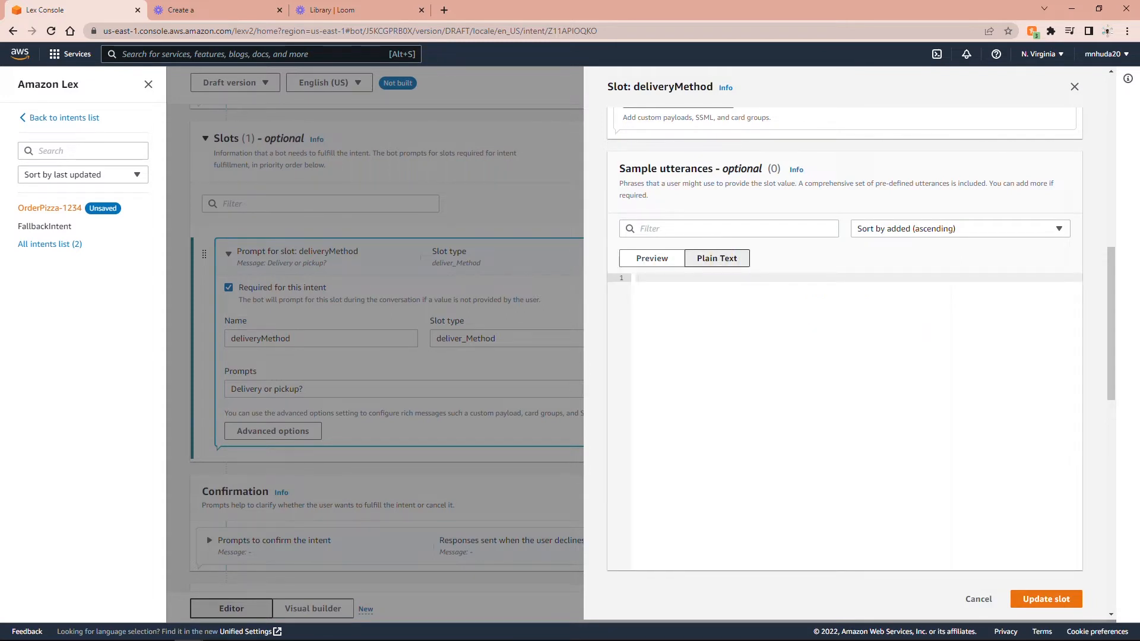
click(688, 277)
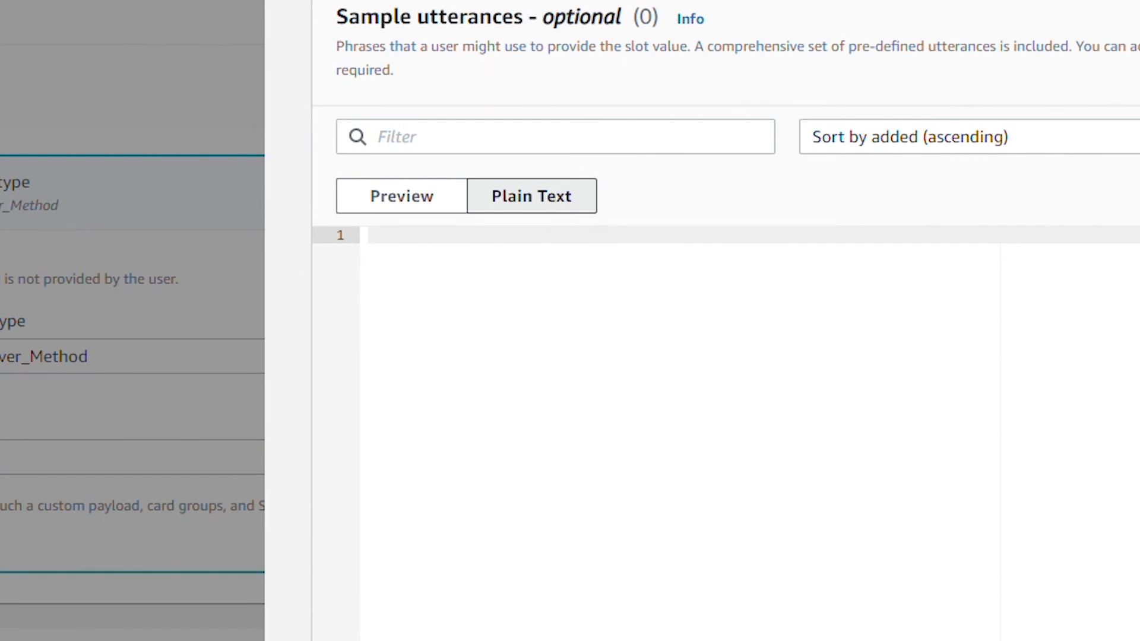
text({delivery)
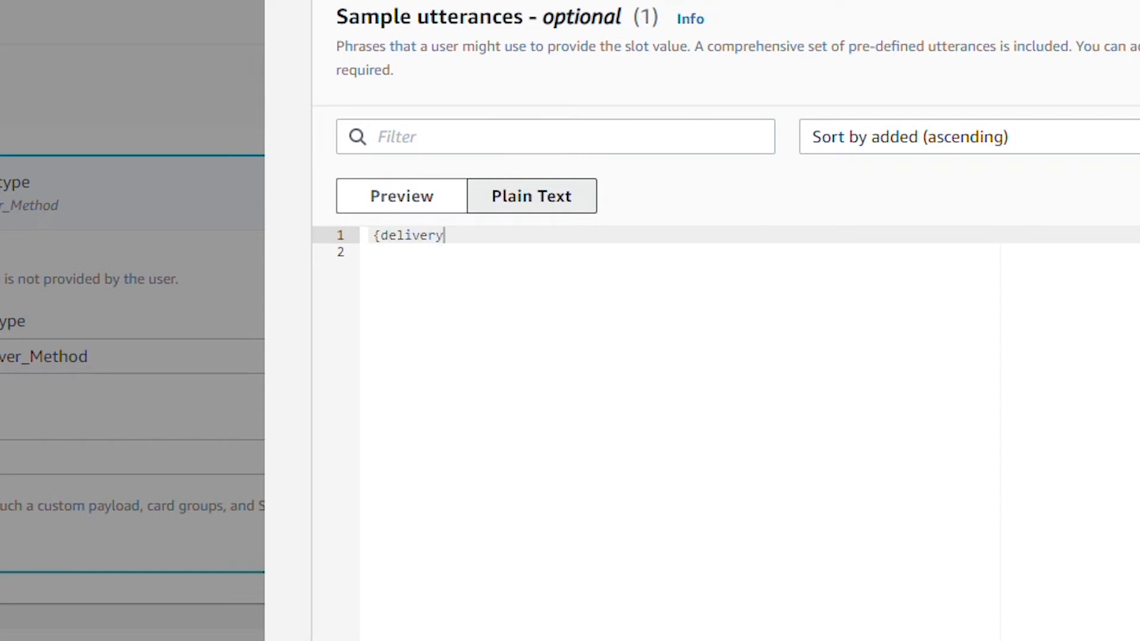
text(Method} please)
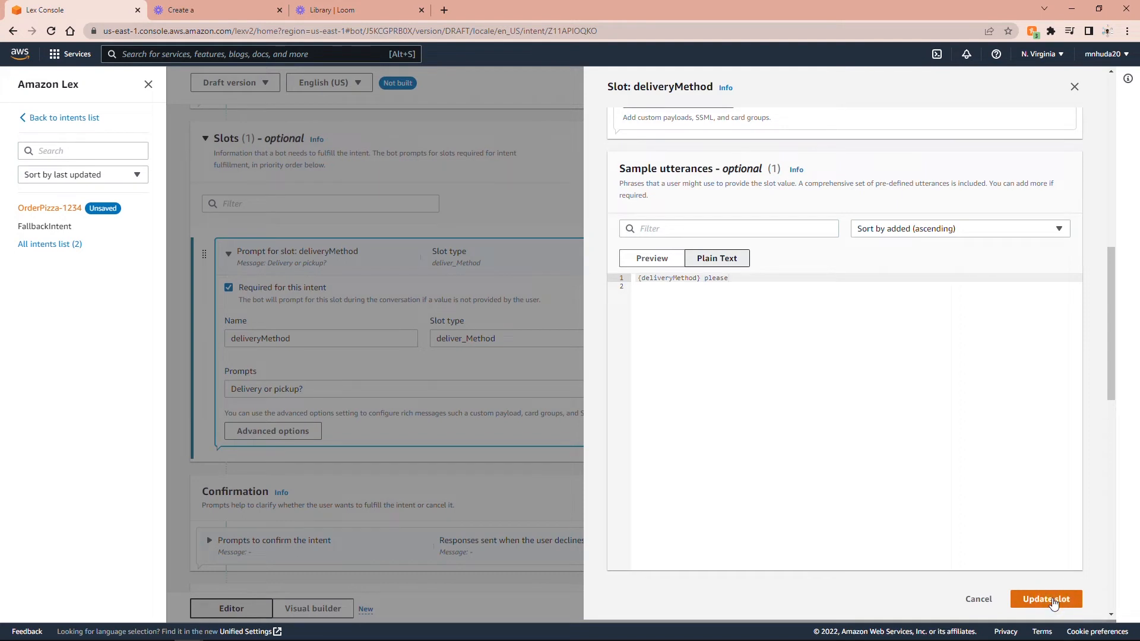
click(1051, 600)
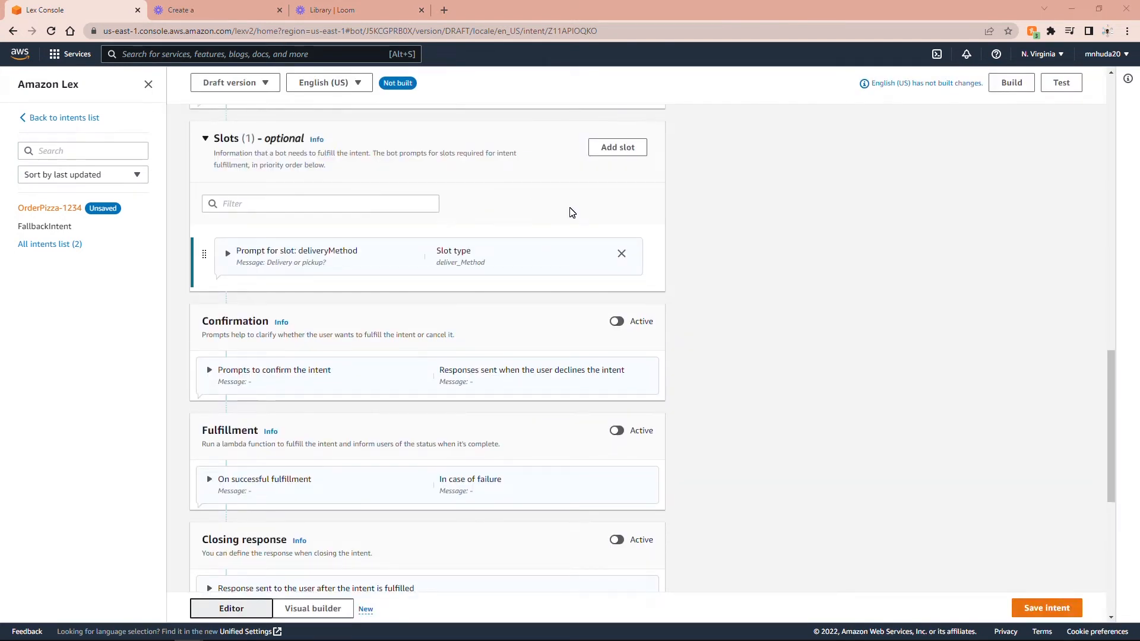
Add a required slot named foodName with slot type food_Name and the prompt "What would you like to order?".
click(622, 153)
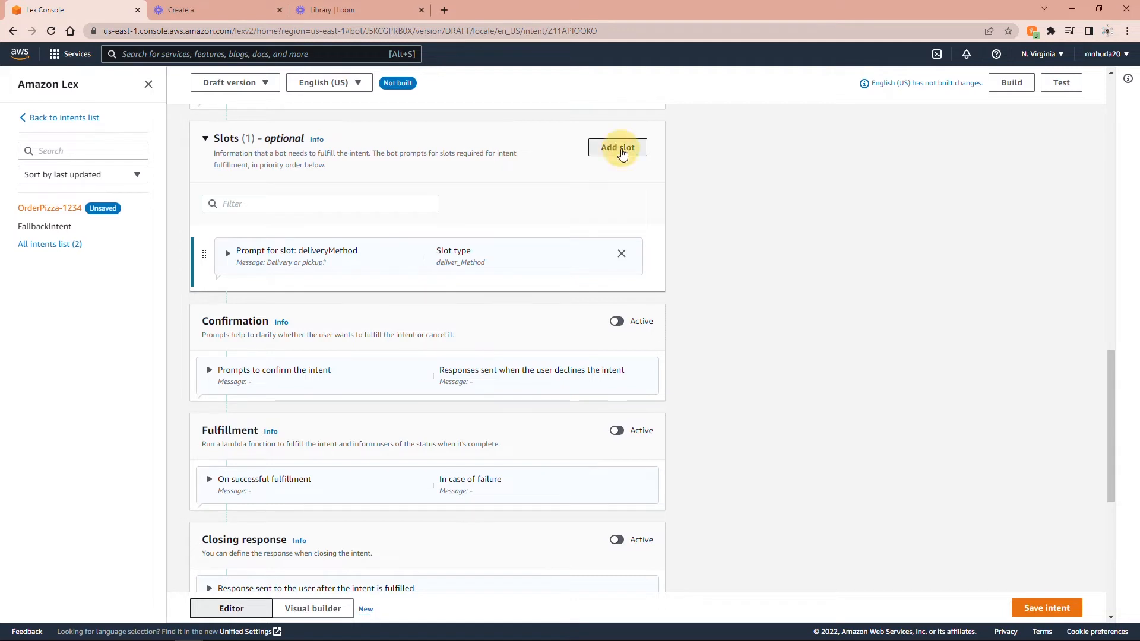
click(504, 349)
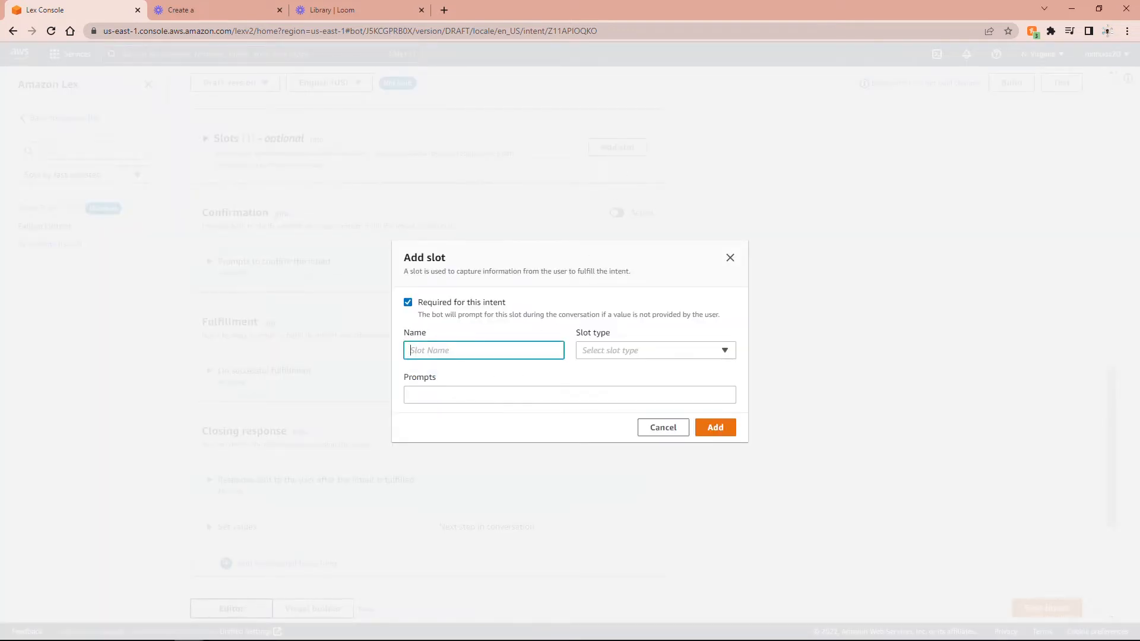
text(foodName)
click(617, 355)
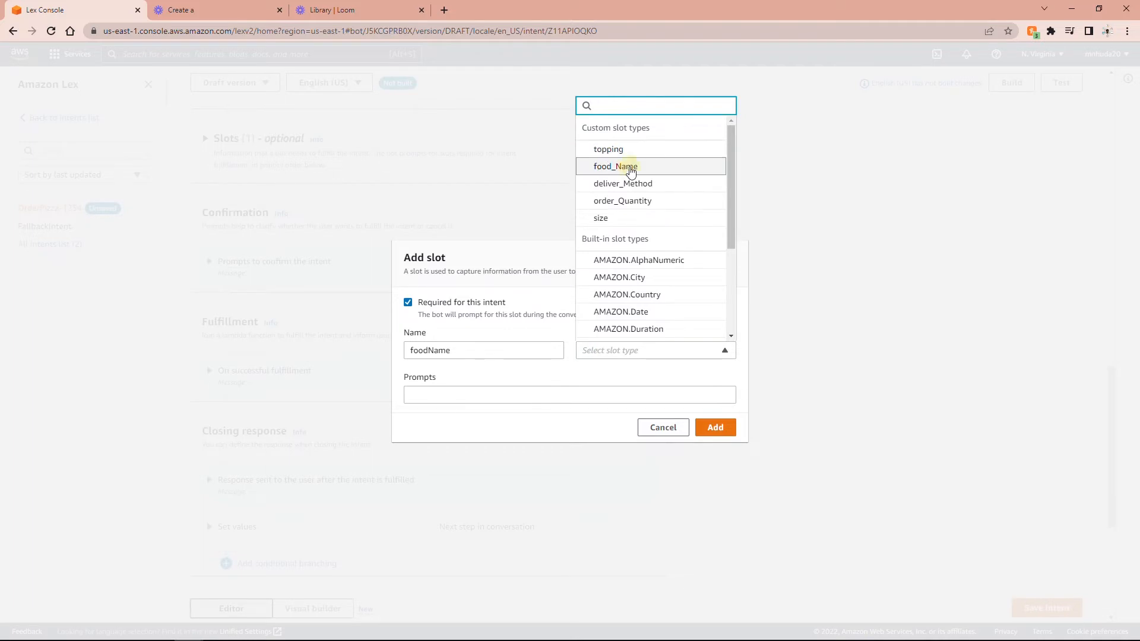
click(625, 168)
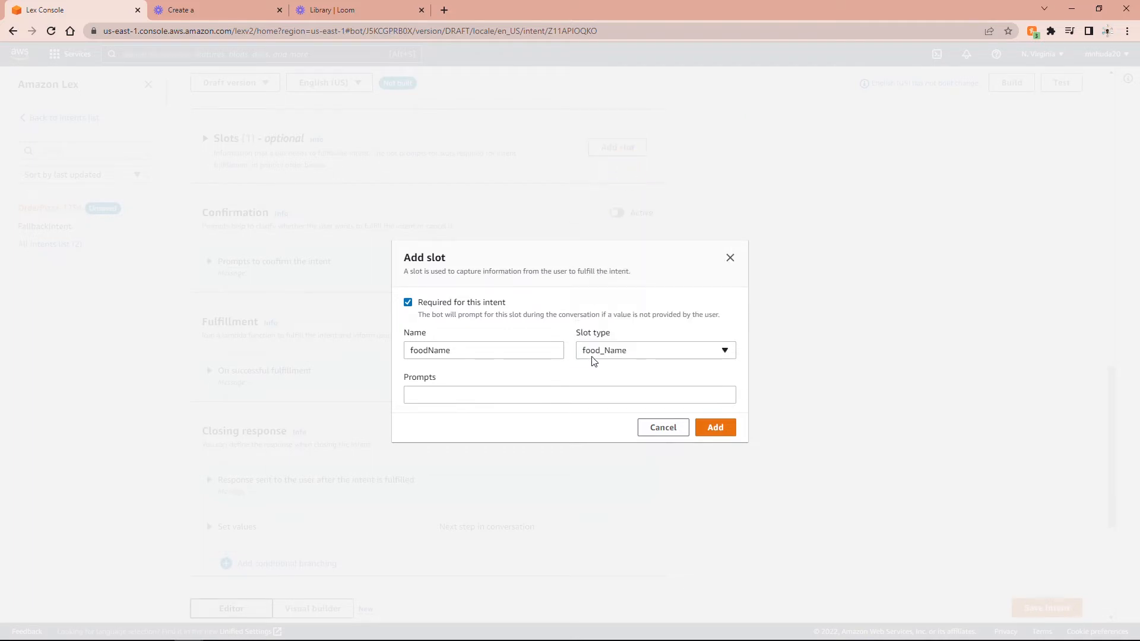
click(453, 394)
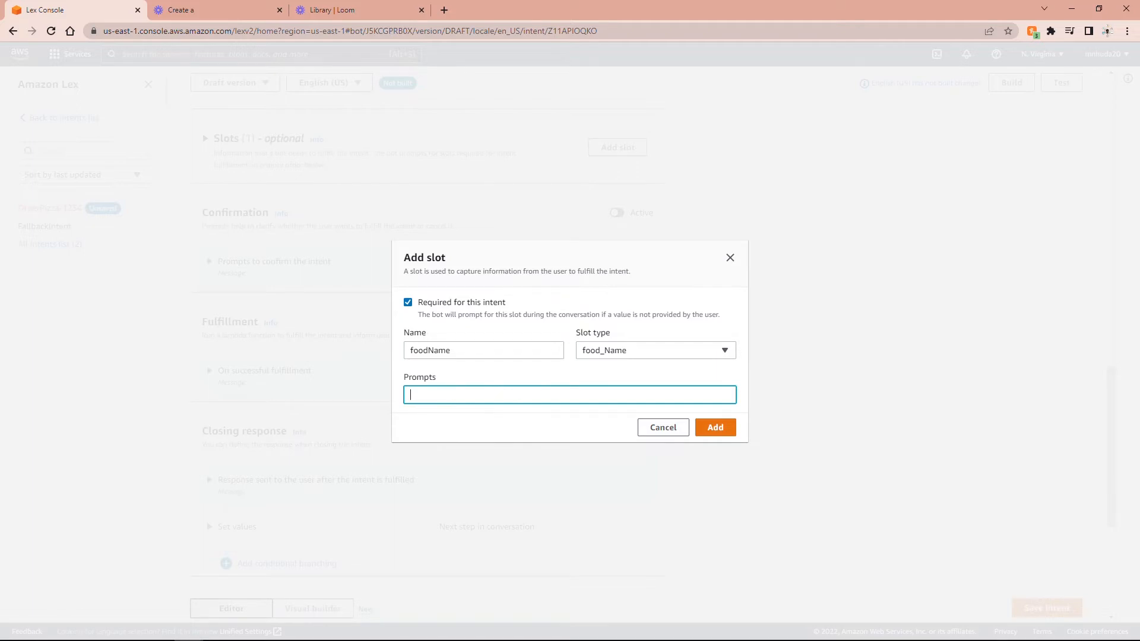
text(What would you like to order?)
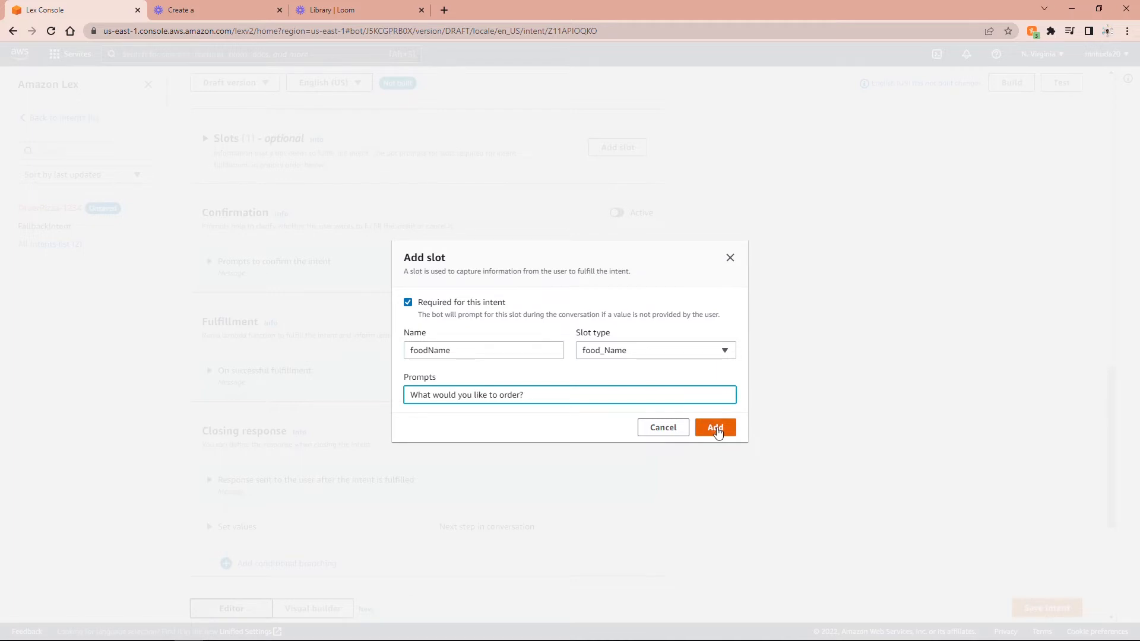
click(716, 427)
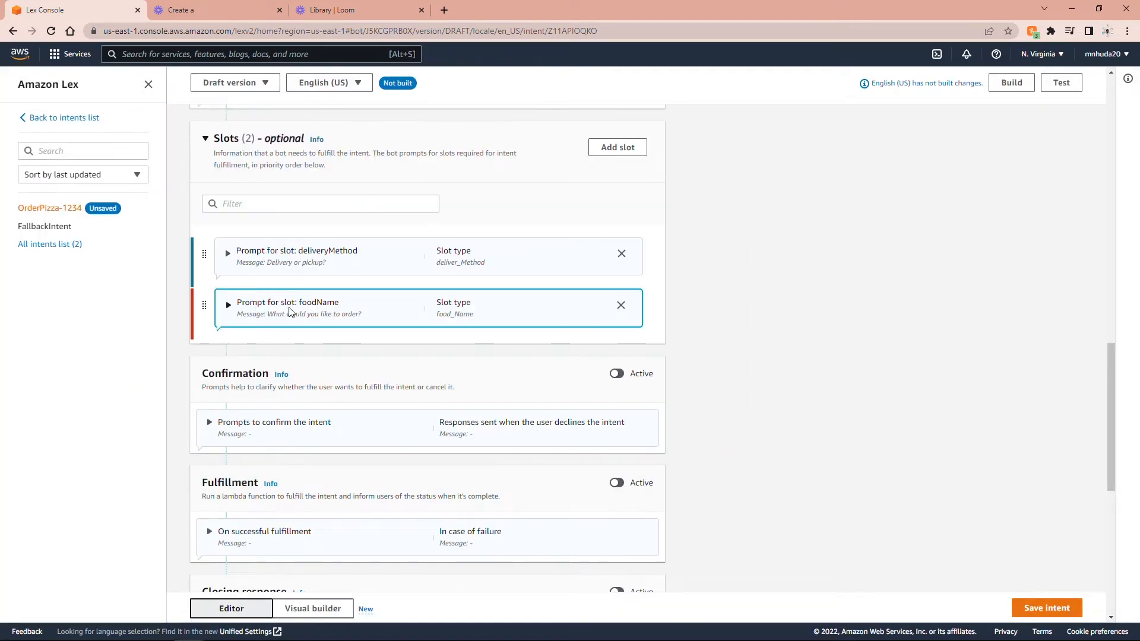
In the foodName slot's advanced options, add the prompt variation "What kind of food would you like to order?".
click(228, 305)
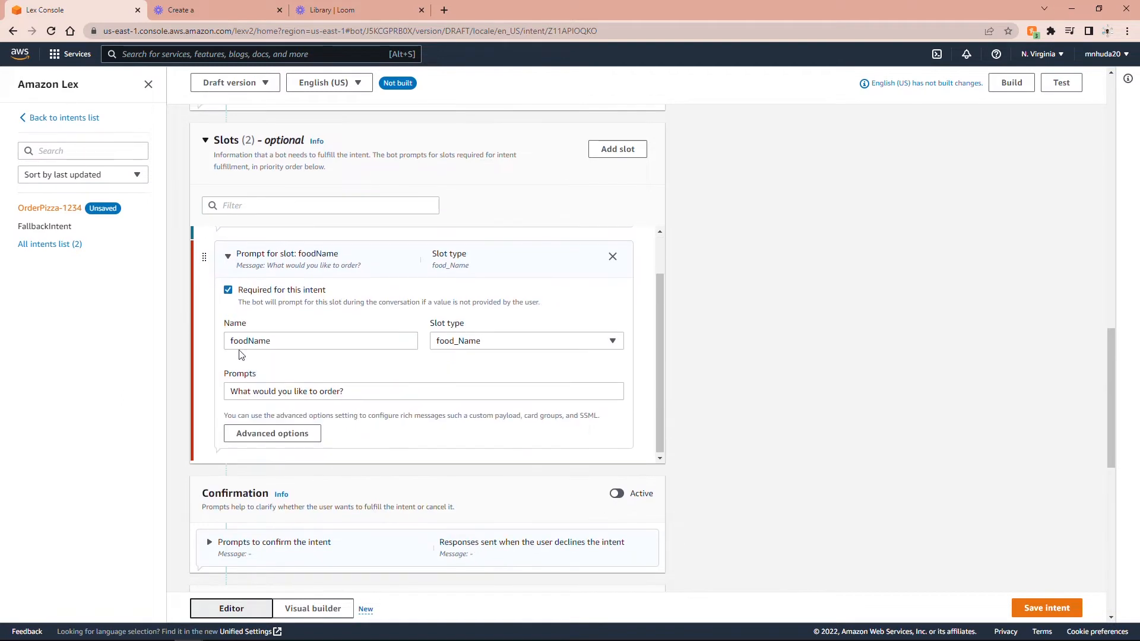
click(277, 434)
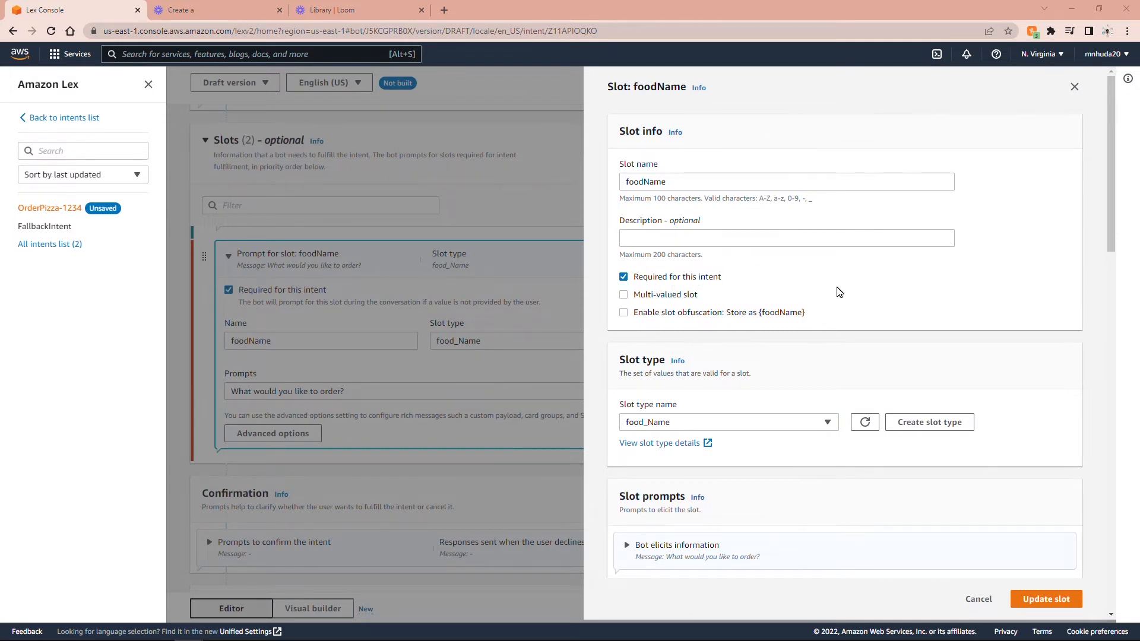
drag(1110, 211, 1122, 316)
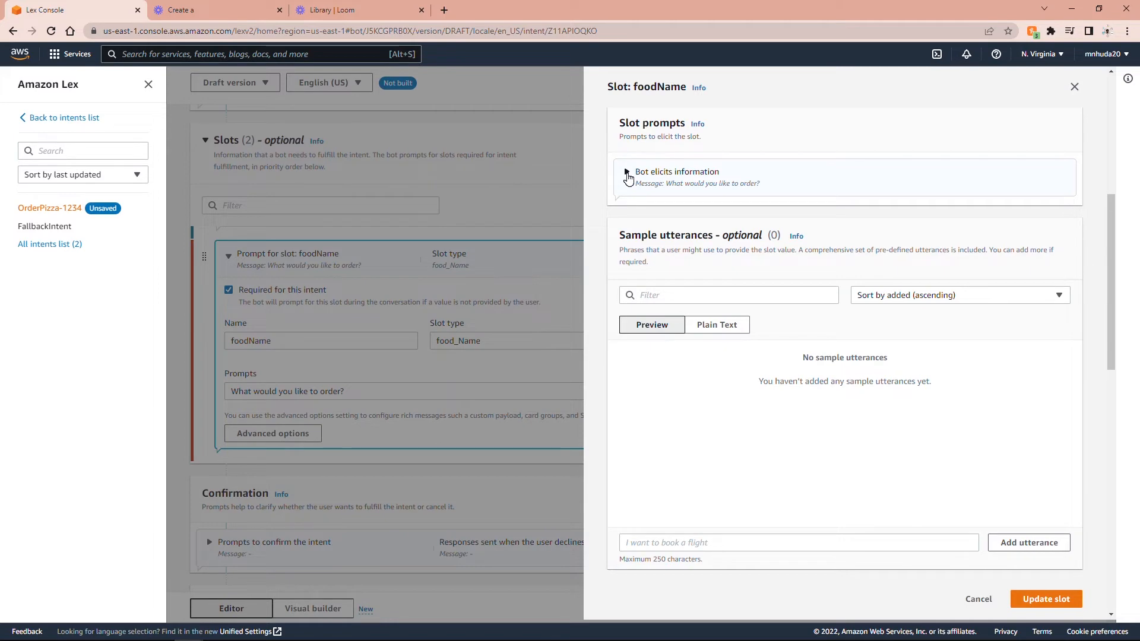
click(627, 174)
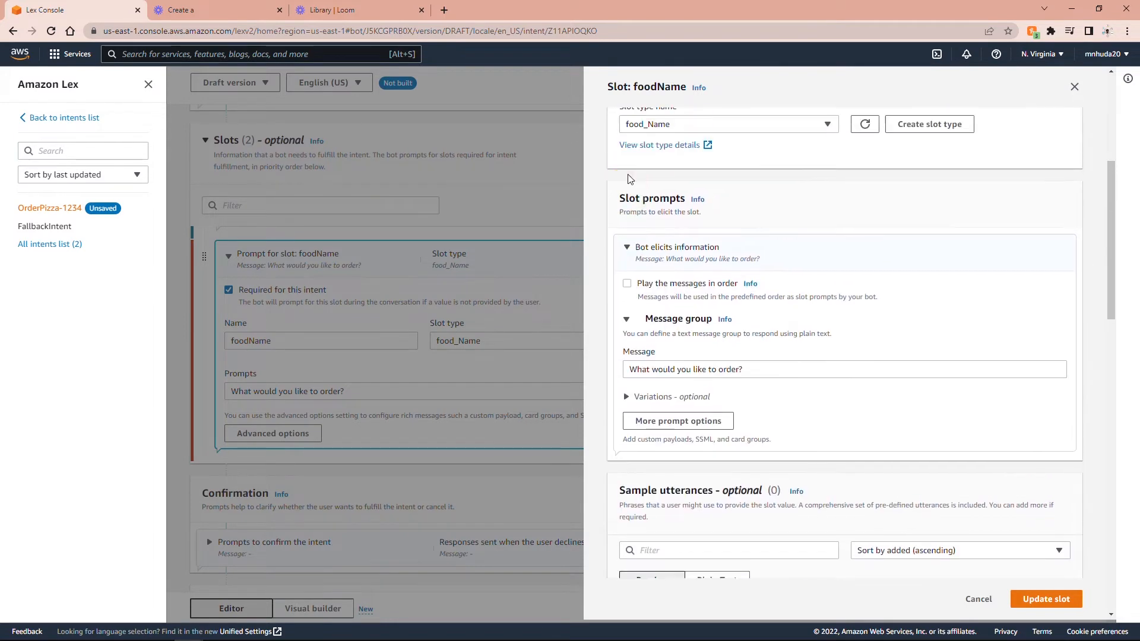
click(626, 397)
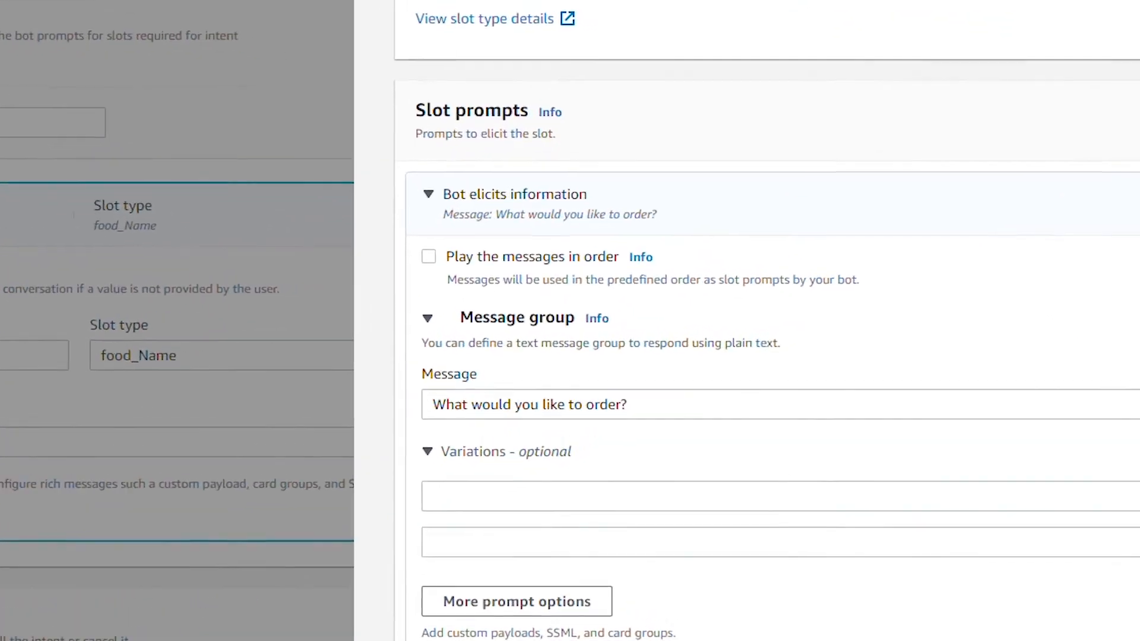
click(807, 434)
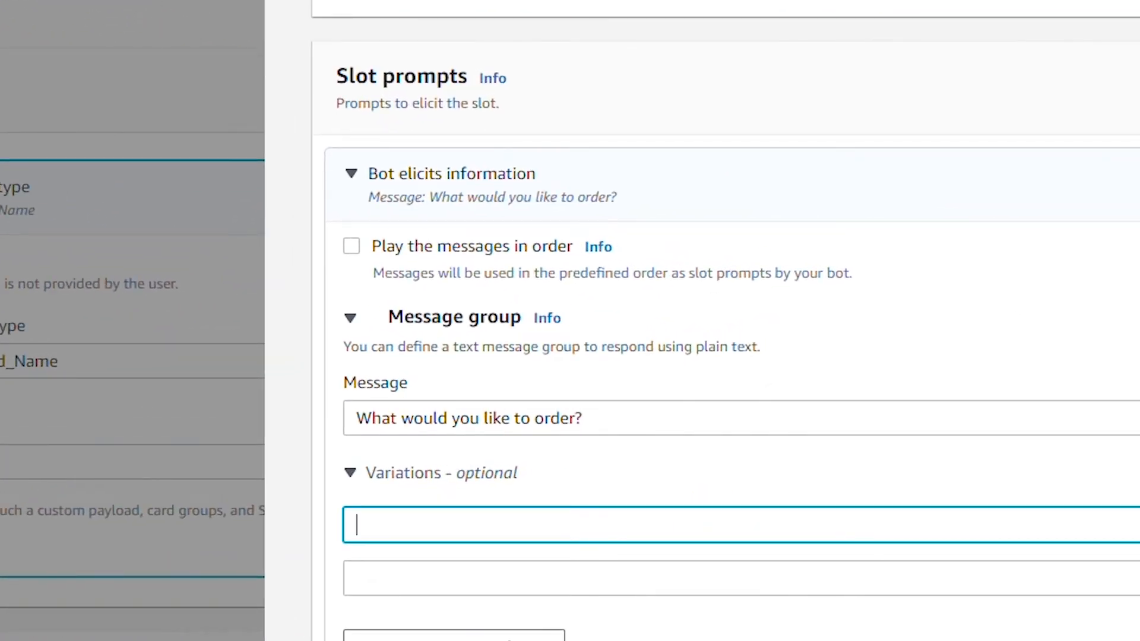
text(What kind of food)
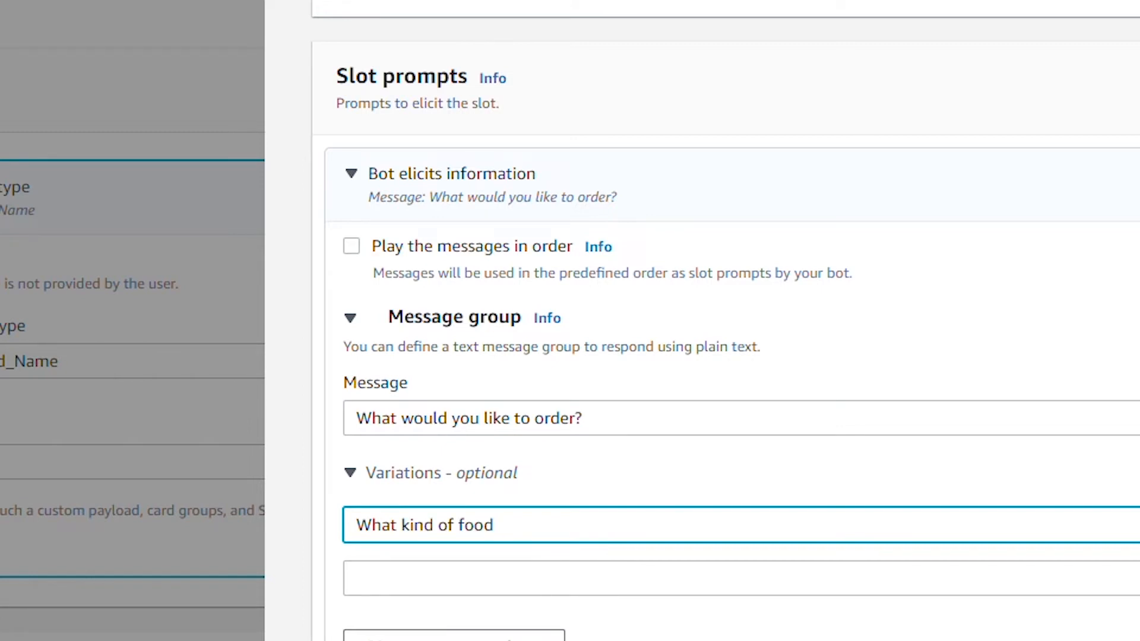
text( would you like to order?)
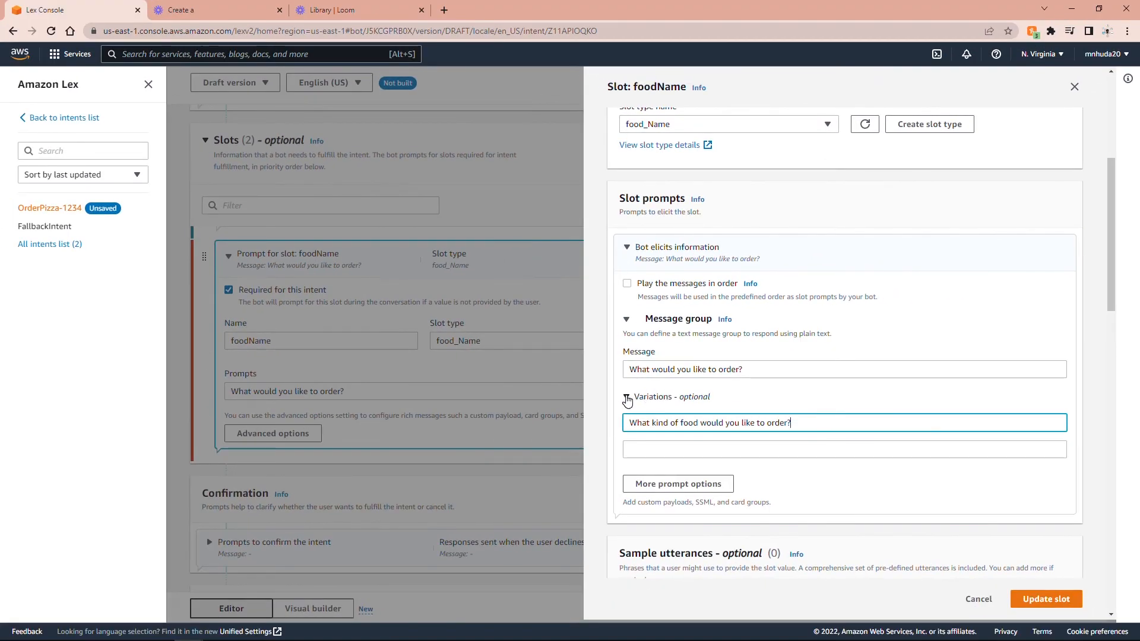
click(627, 398)
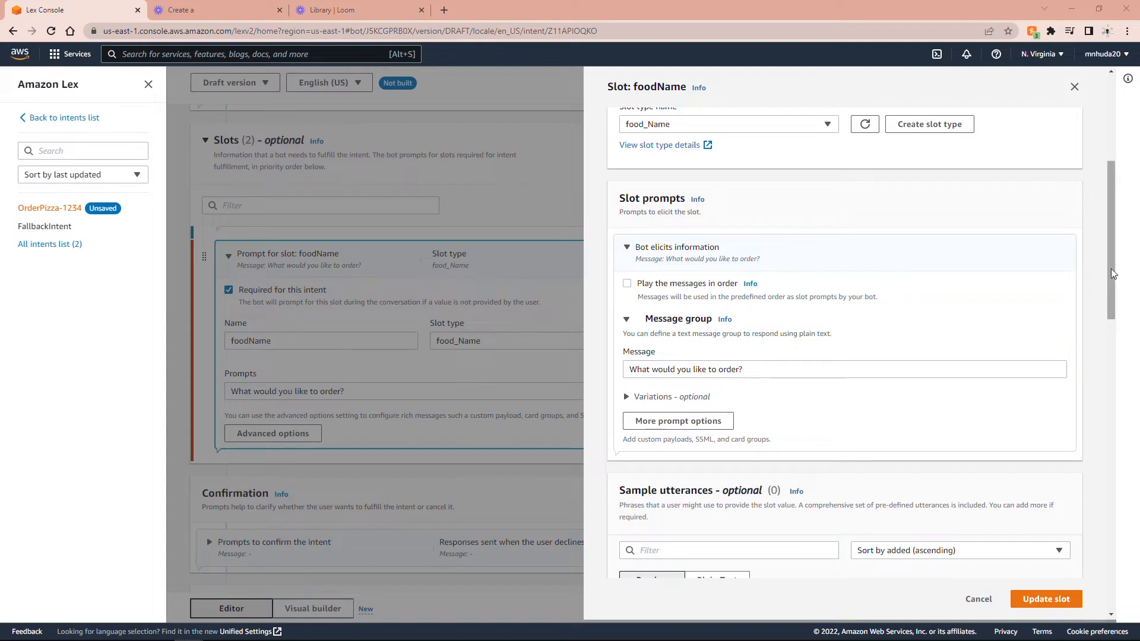
Enter the plain-text sample utterances "Can I order {foodName}" and "I would like to order {foodName}" for the foodName slot and update it.
drag(1113, 272, 1122, 372)
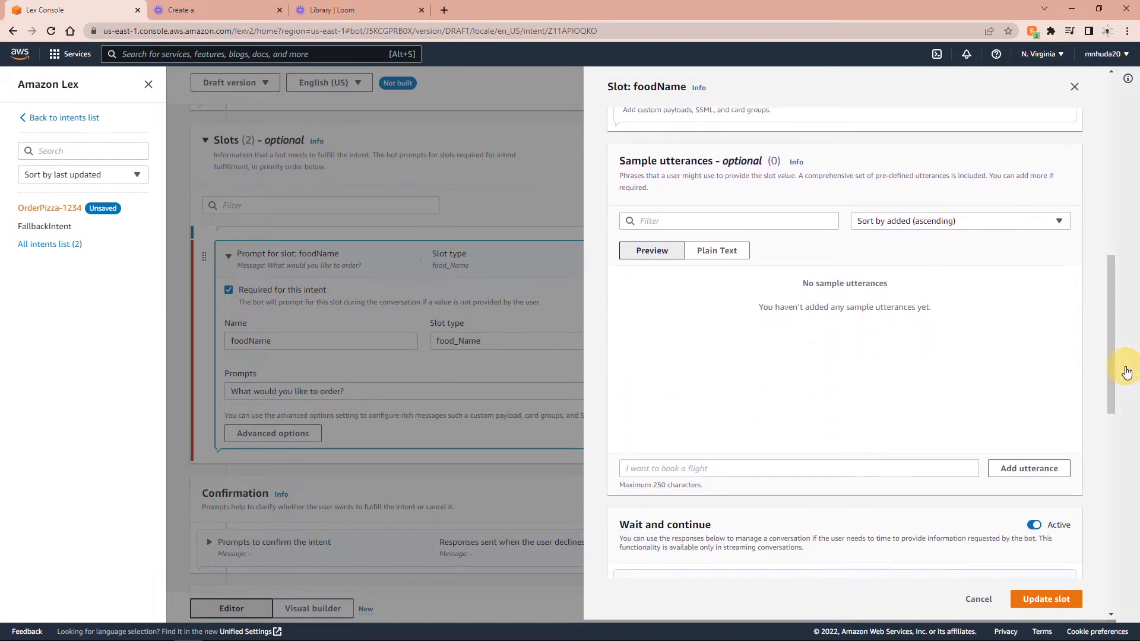
click(716, 250)
text(Can I order)
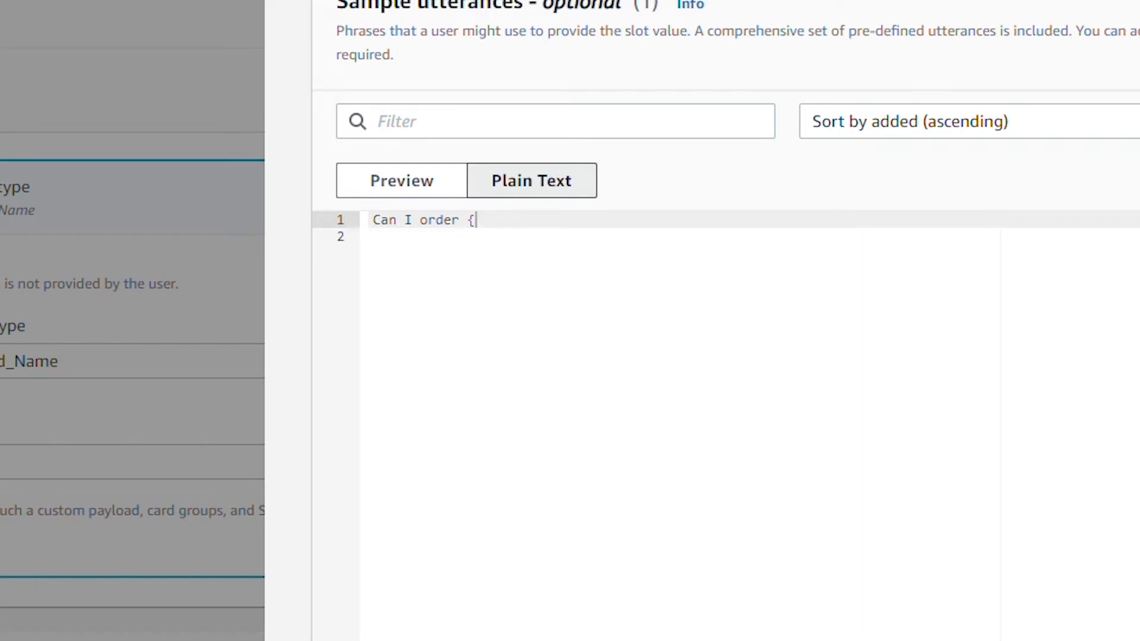
text({foodName})
key(Return)
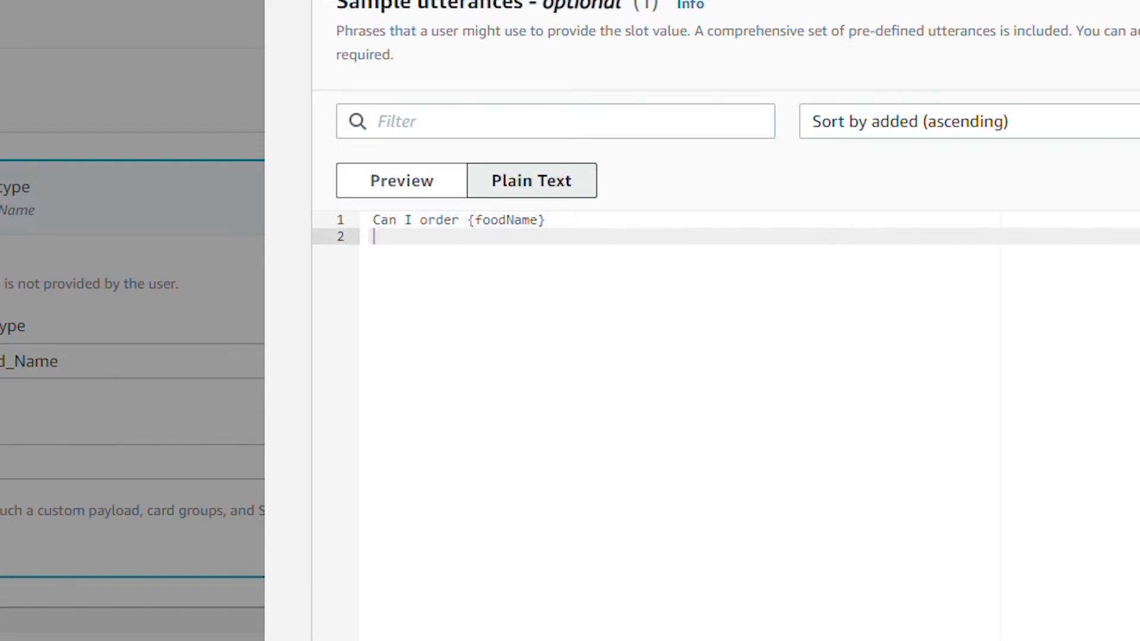
text(I would like to order )
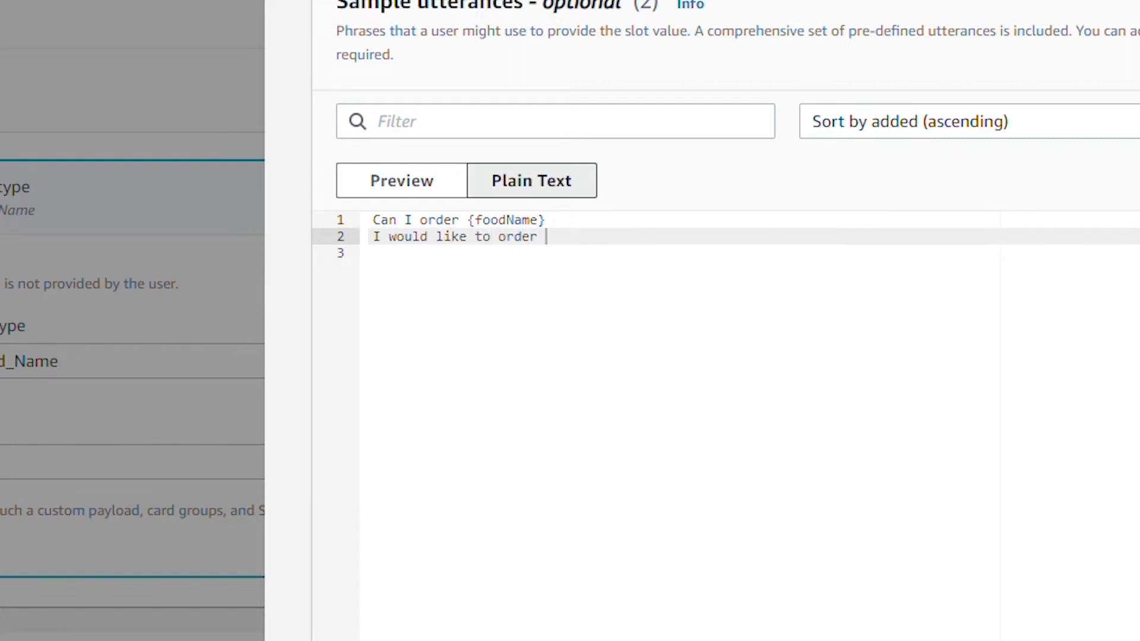
text({foodName})
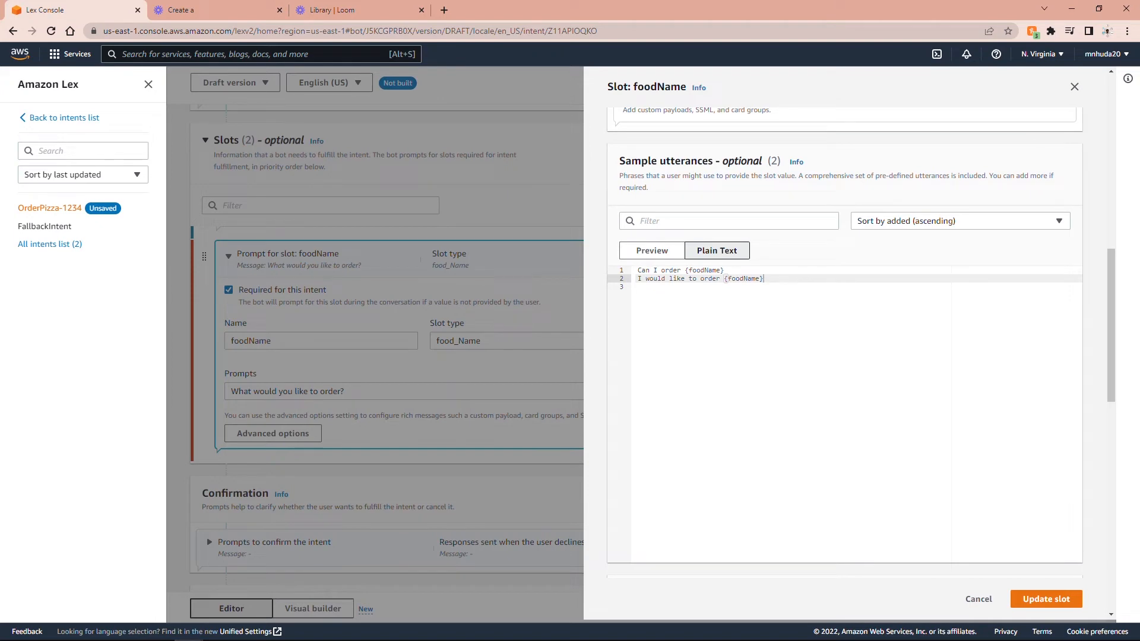
click(1046, 601)
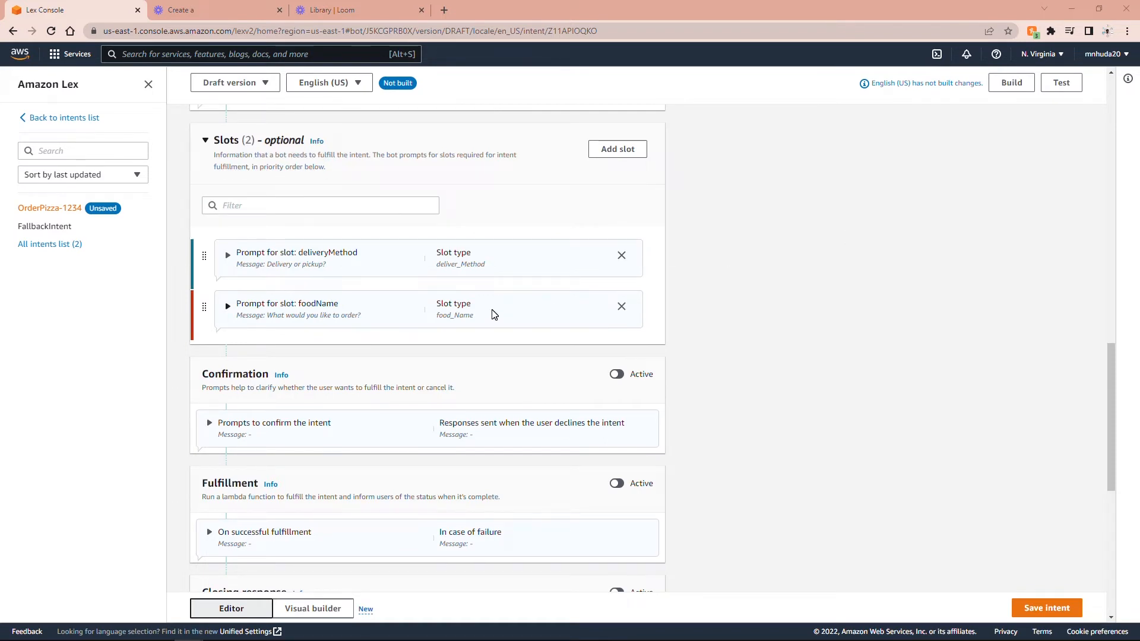
Add a required slot named size with slot type size and the prompt "What size {foodName} would you like?".
click(629, 150)
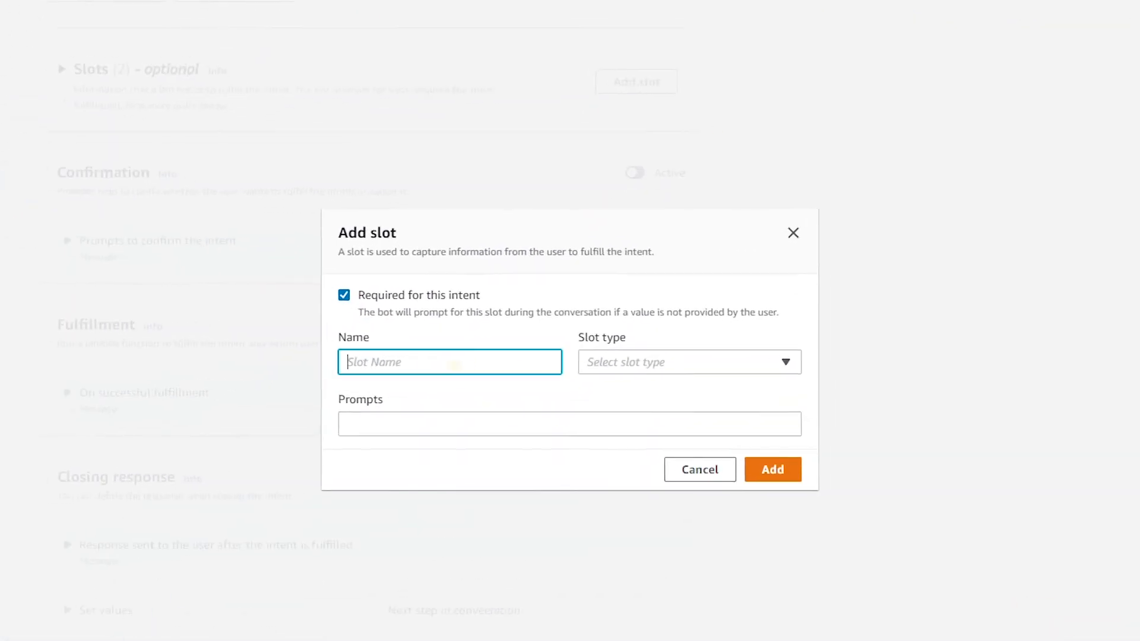
text(size)
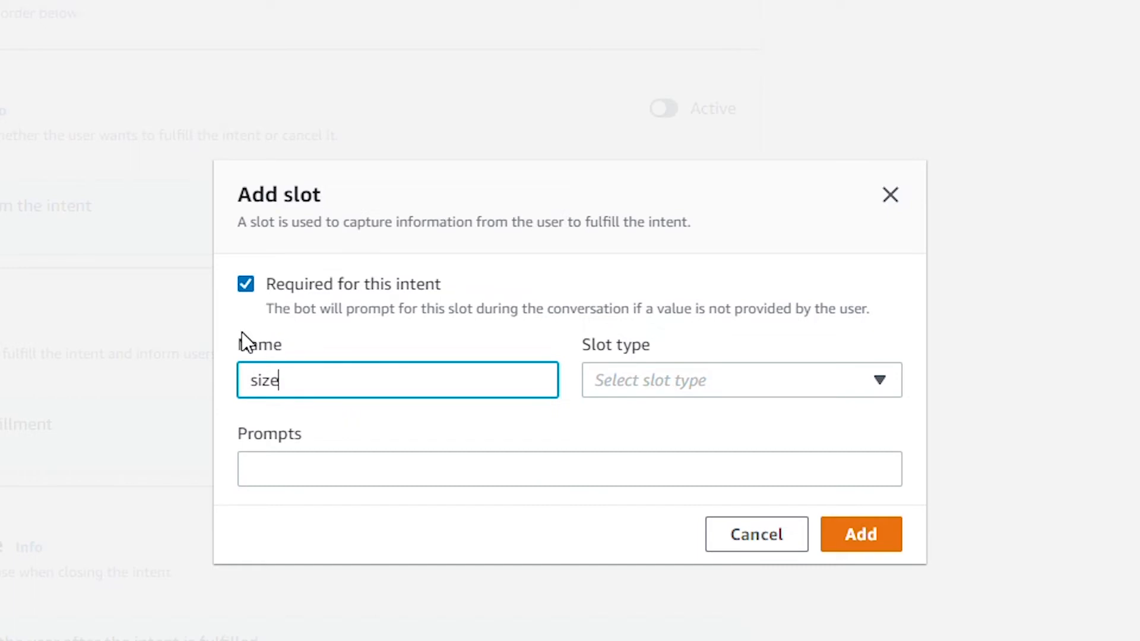
click(734, 390)
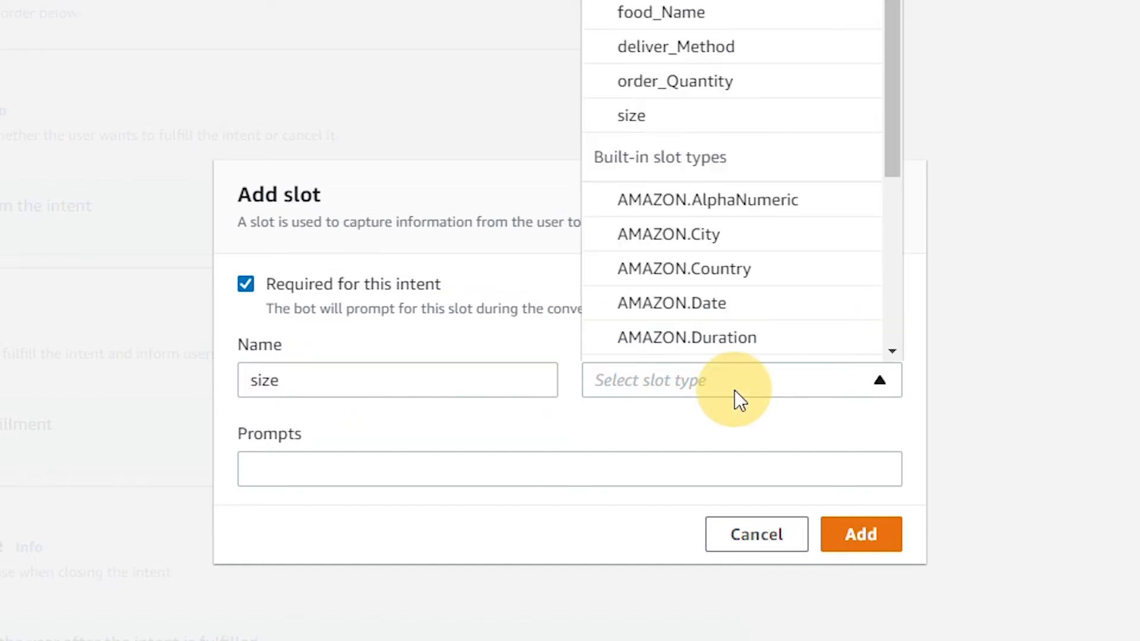
click(679, 117)
click(333, 471)
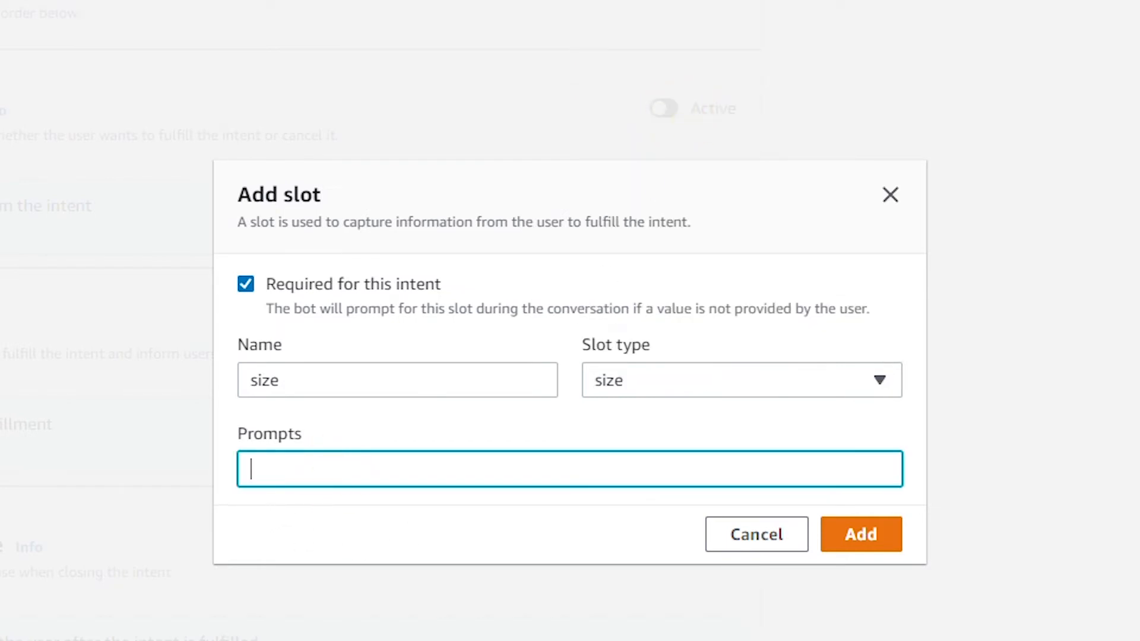
text(What size )
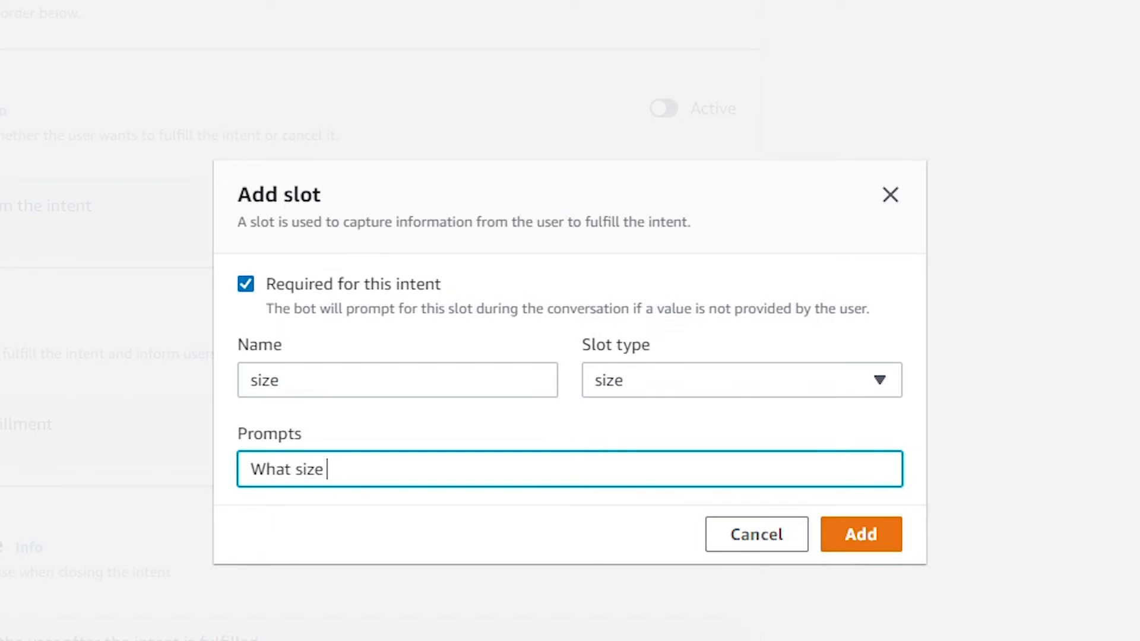
text({foodName)
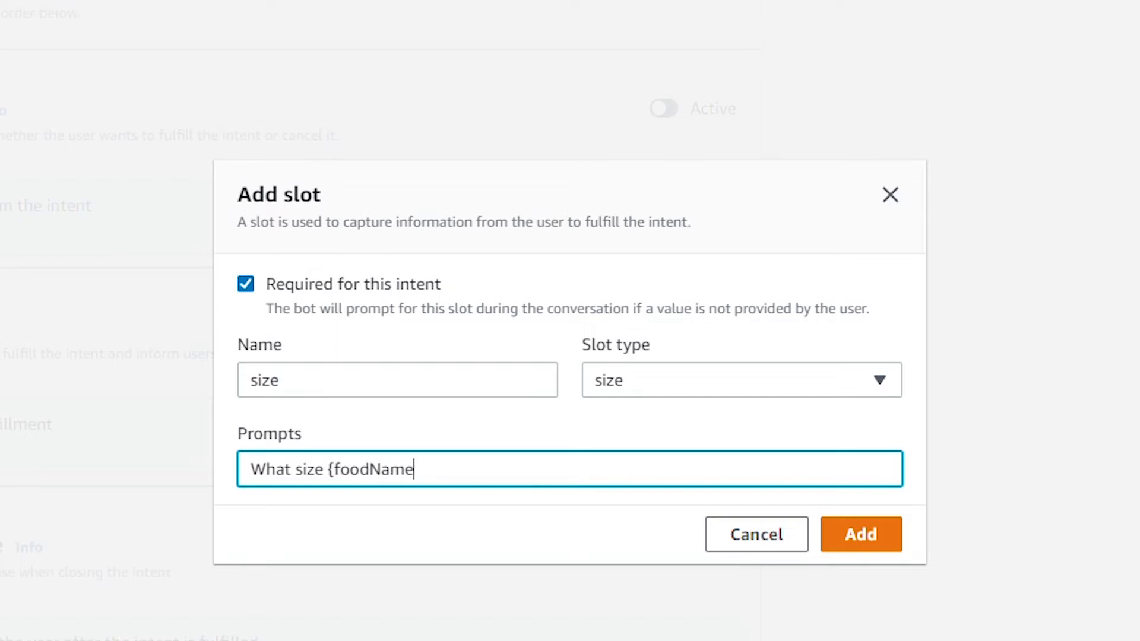
text(})
click(452, 469)
text(would you like)
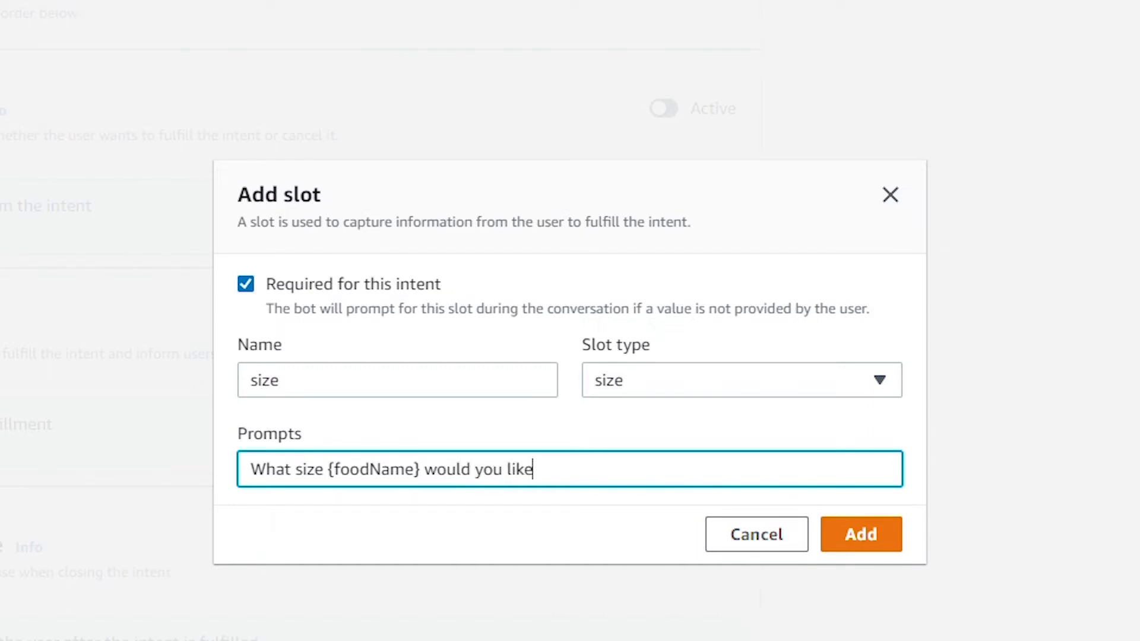
text(?)
click(855, 537)
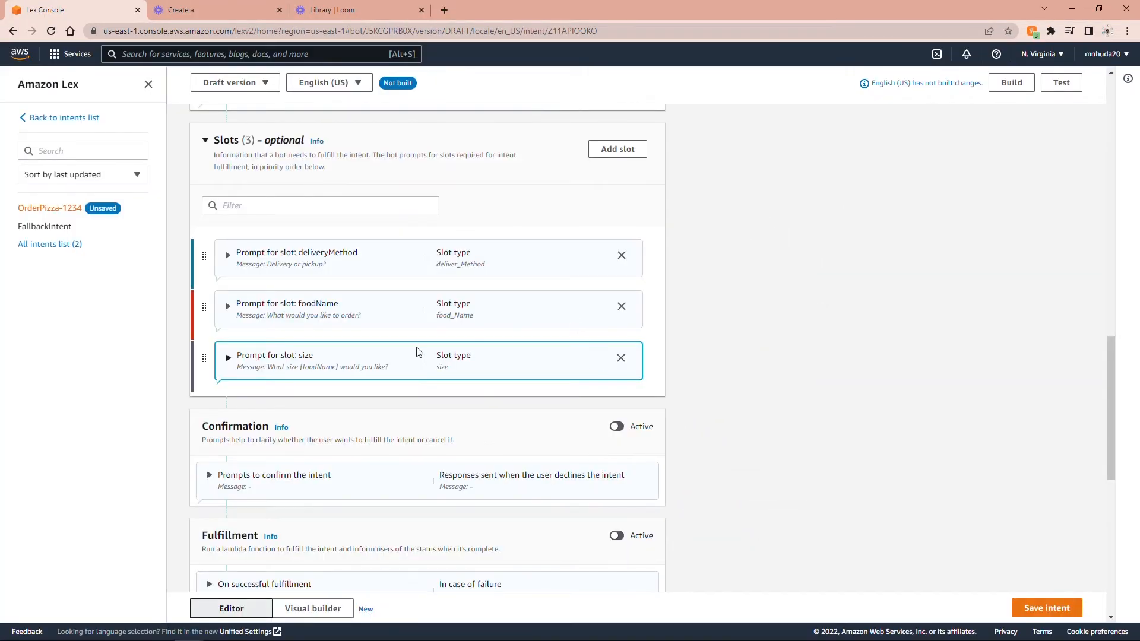
In the size slot's advanced options, add the prompt variation "What size {foodName} would you like to order?".
click(228, 357)
scroll(429, 407, down, 2)
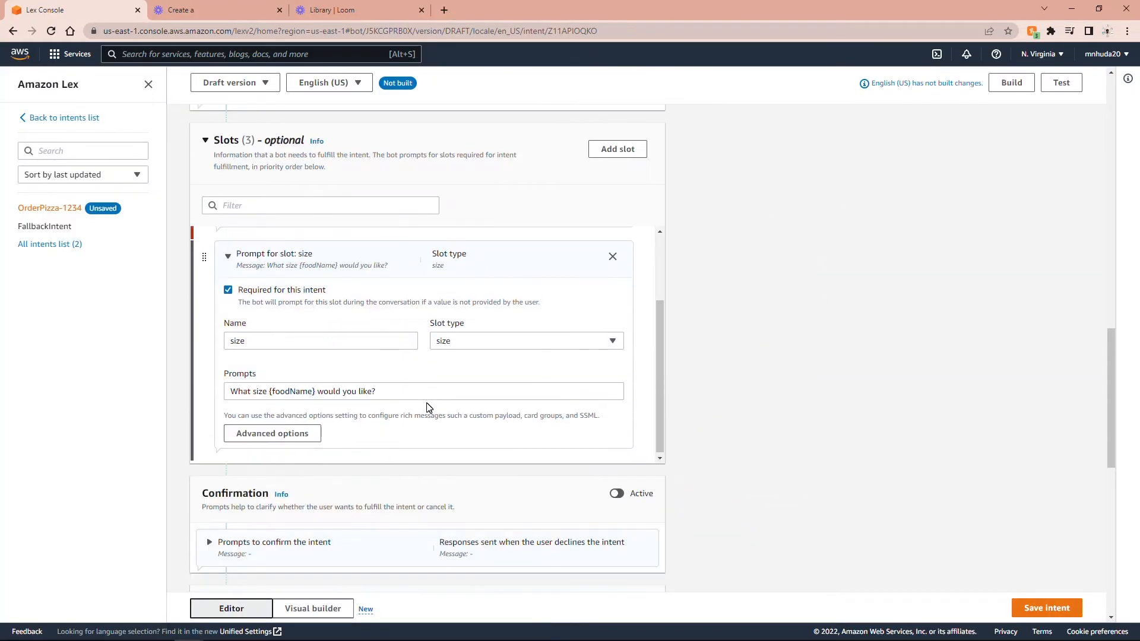
click(281, 438)
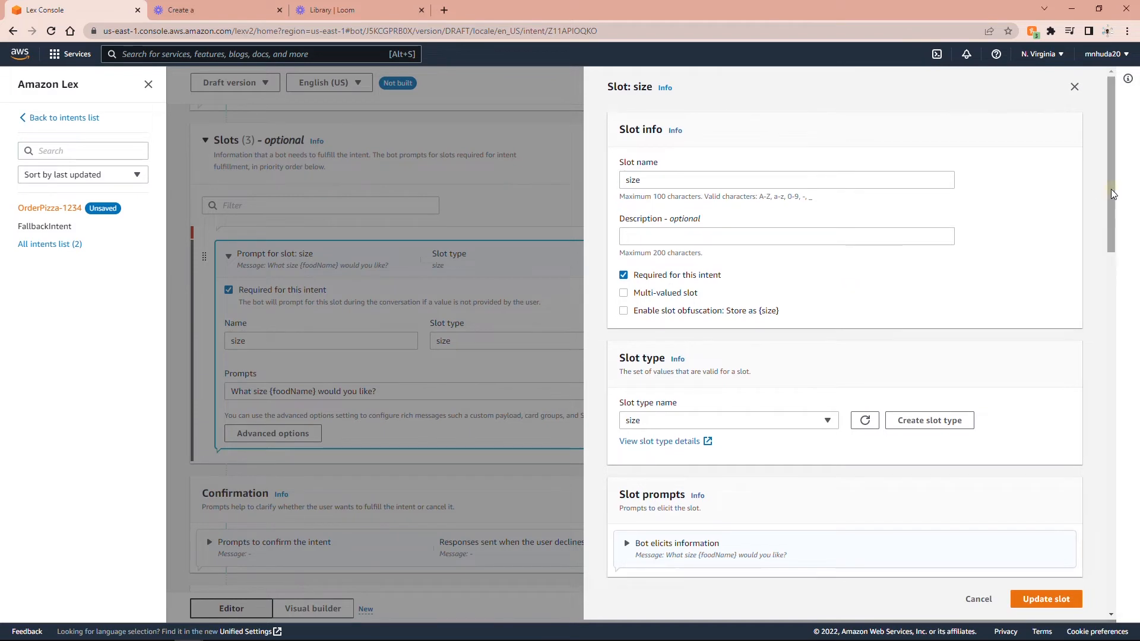
drag(1110, 188, 1116, 283)
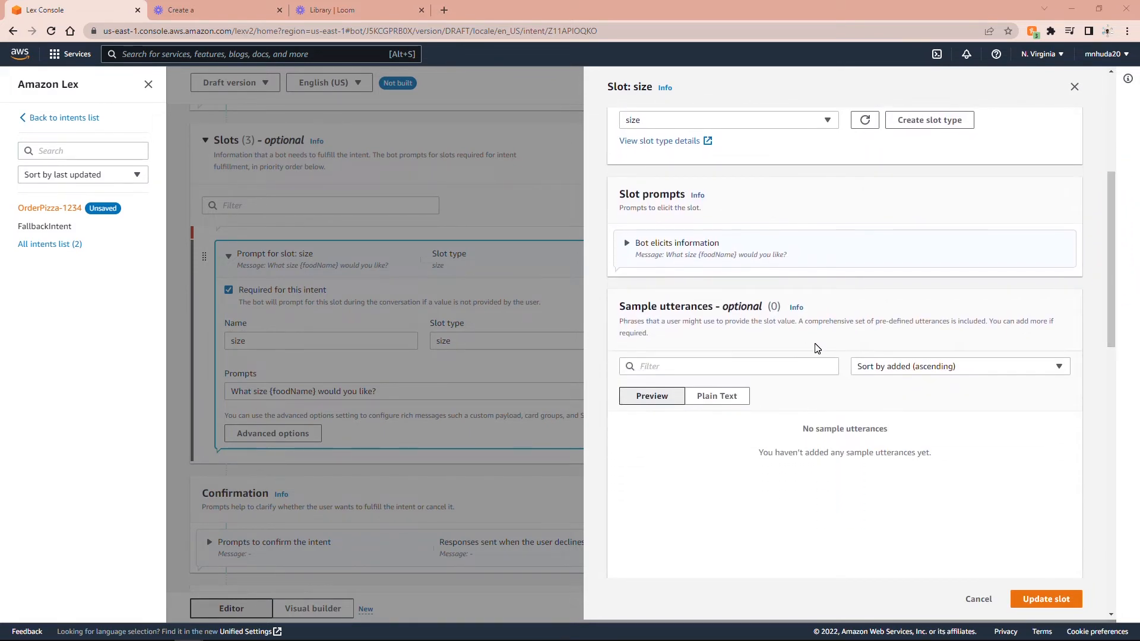
click(626, 244)
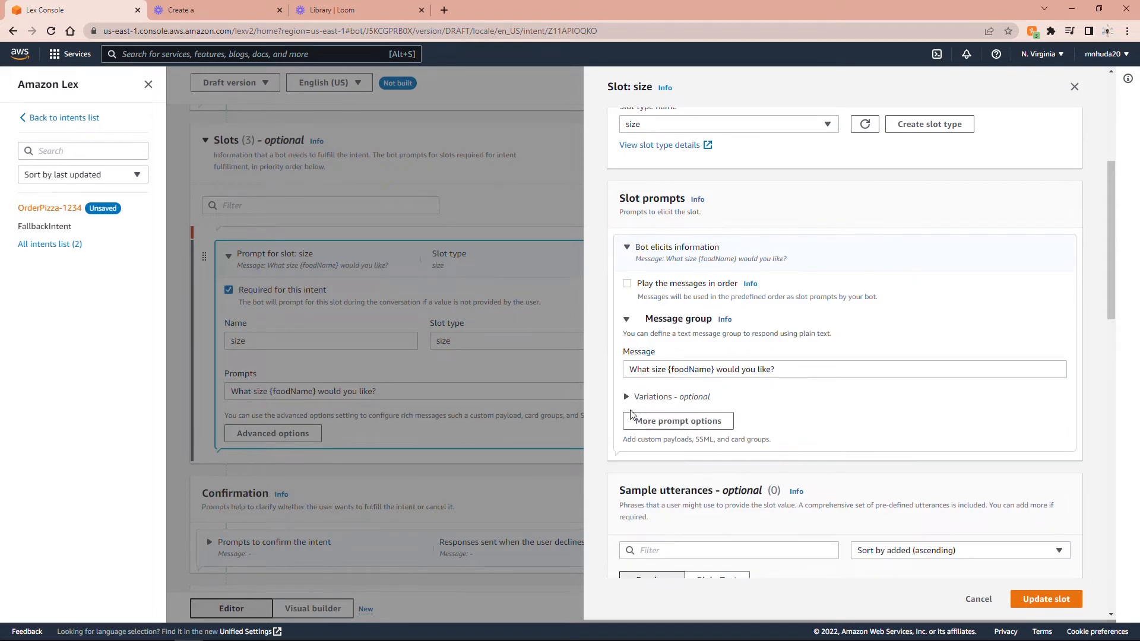
click(643, 397)
click(730, 422)
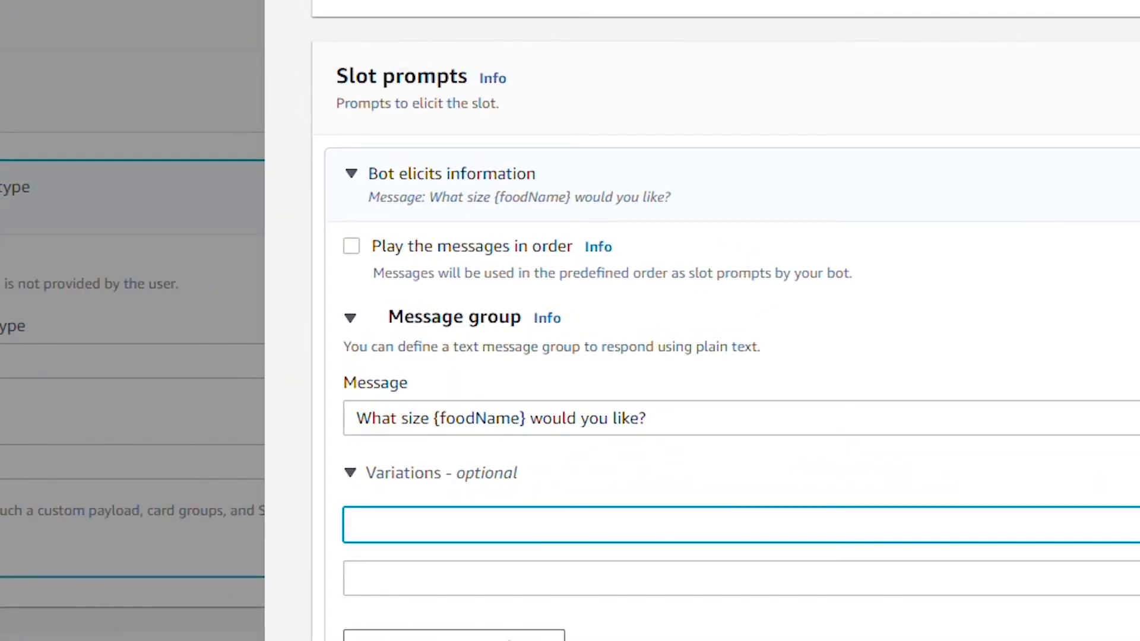
text(What size {food)
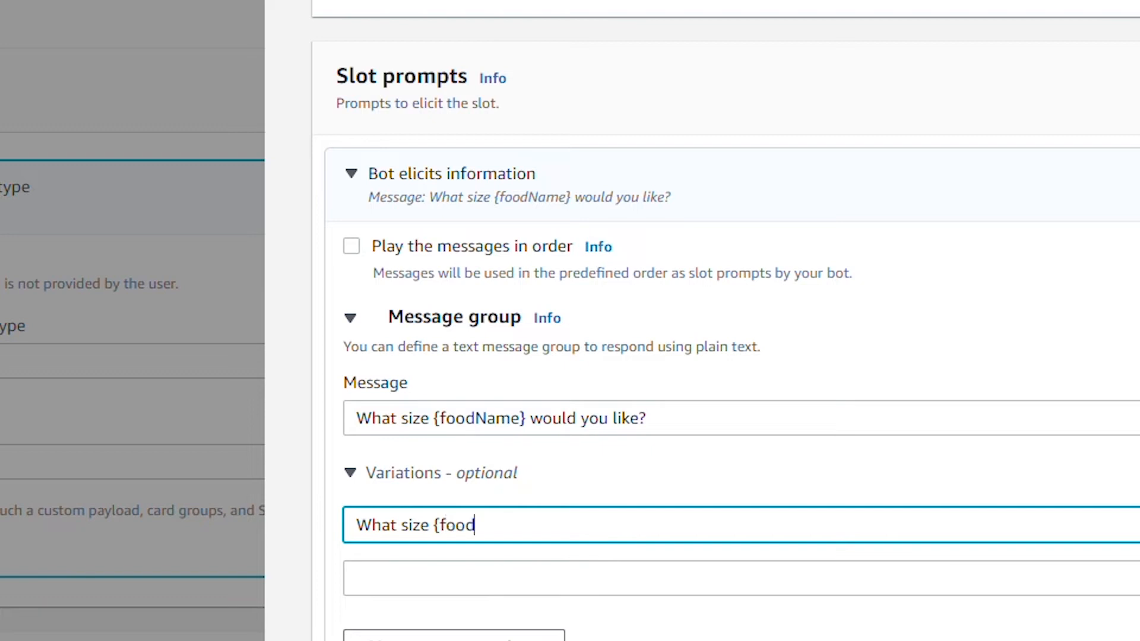
text(Name})
text(would you like to order?)
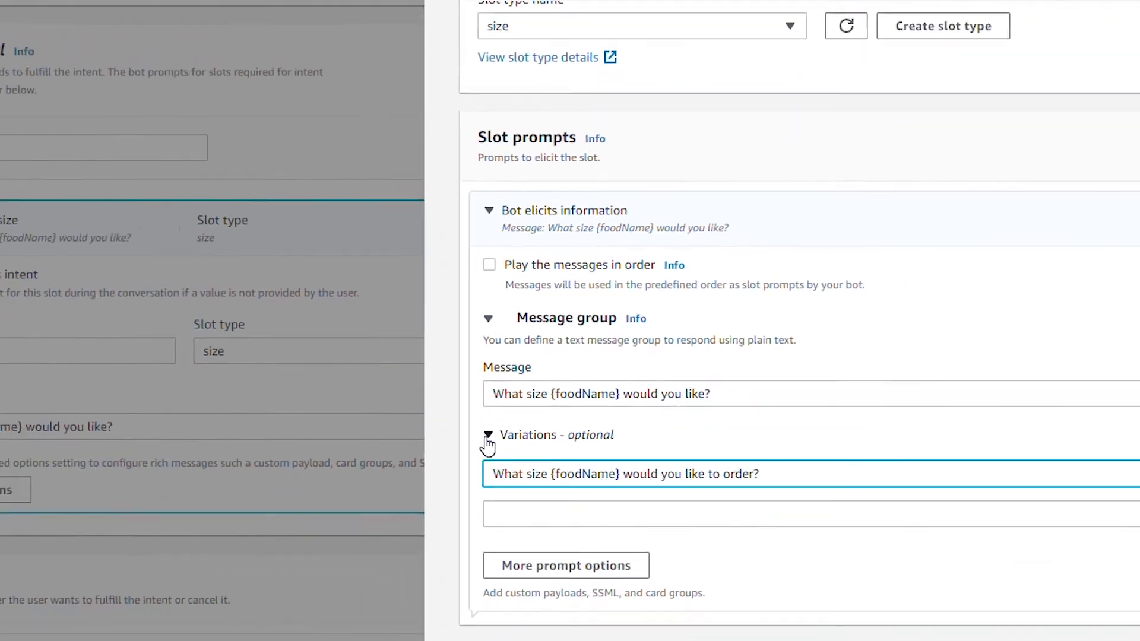
click(487, 438)
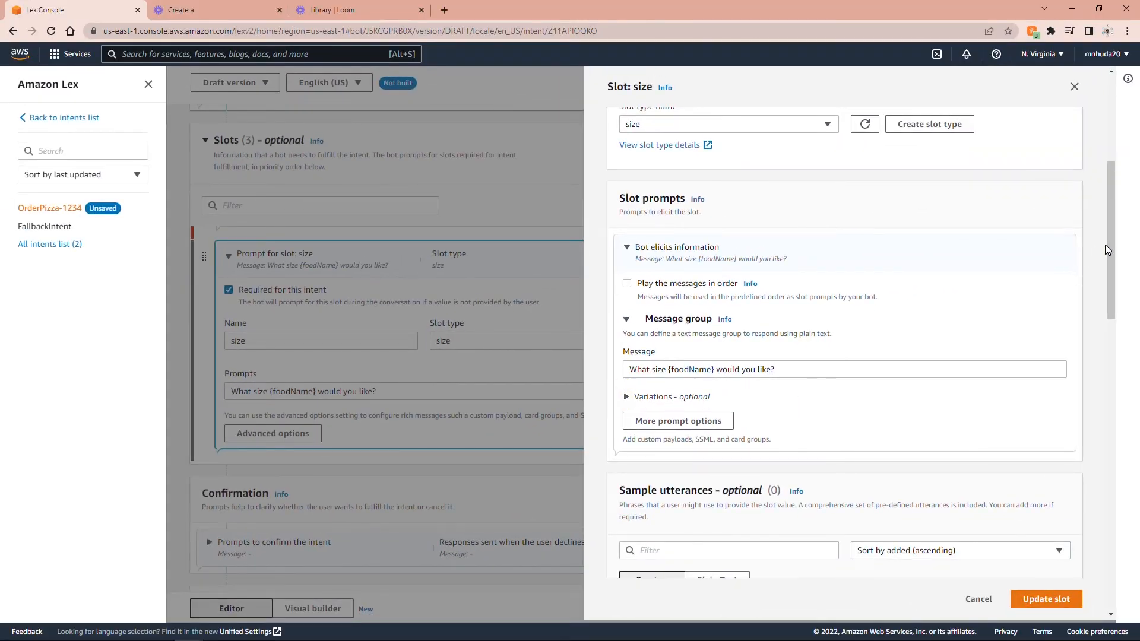
Enter the plain-text sample utterances "I would like {size}" and "{size} please" for the size slot and update it.
drag(1108, 246, 1111, 344)
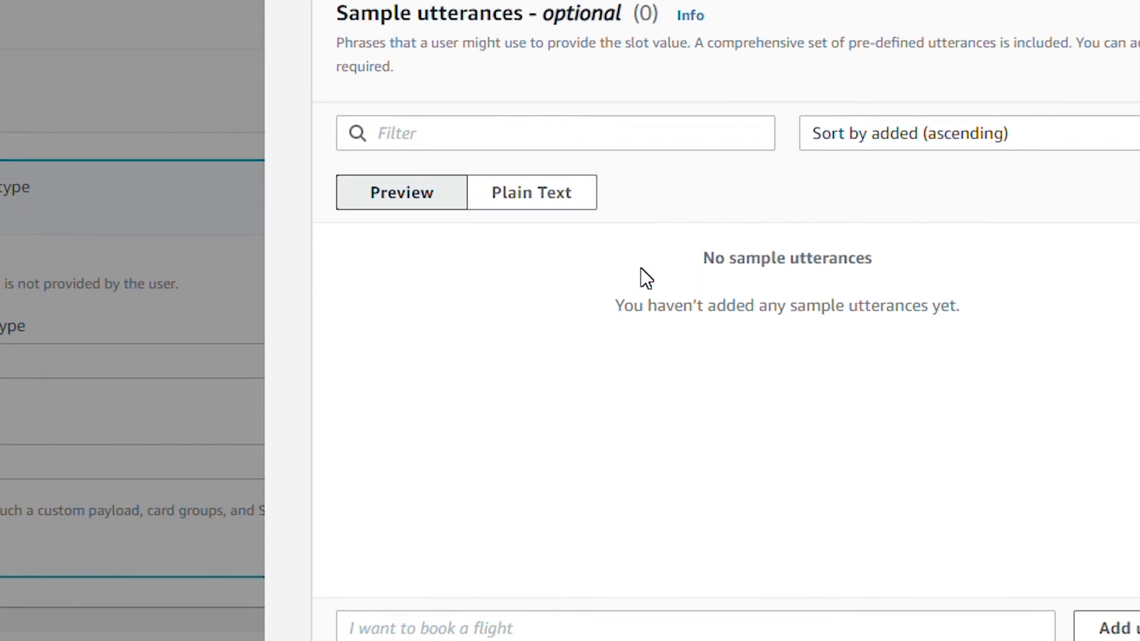
click(511, 194)
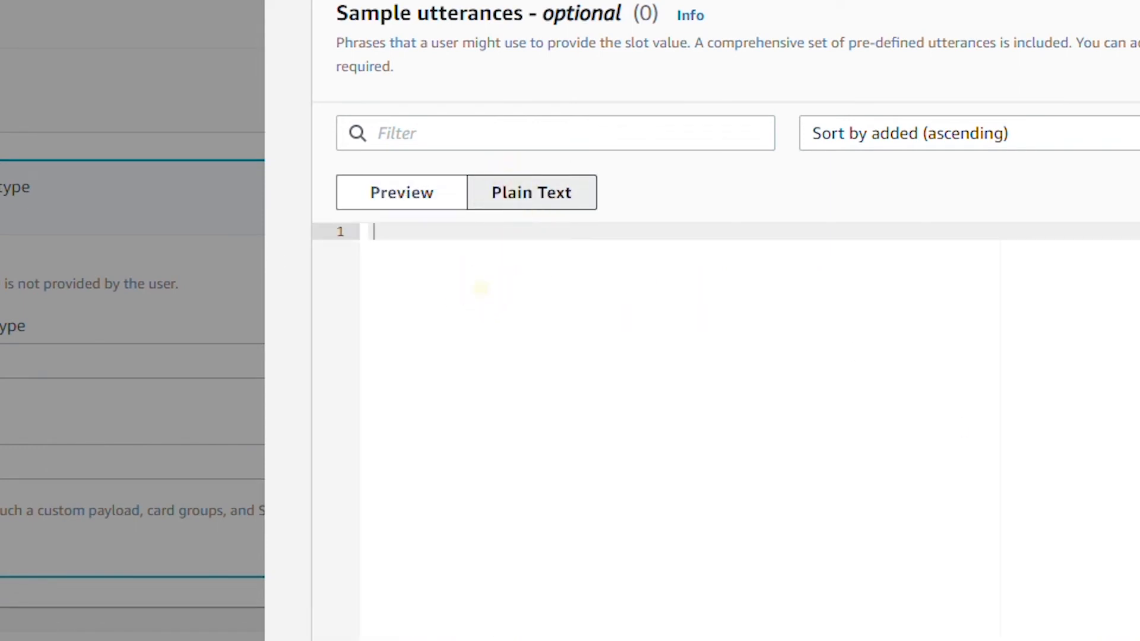
text(I would like )
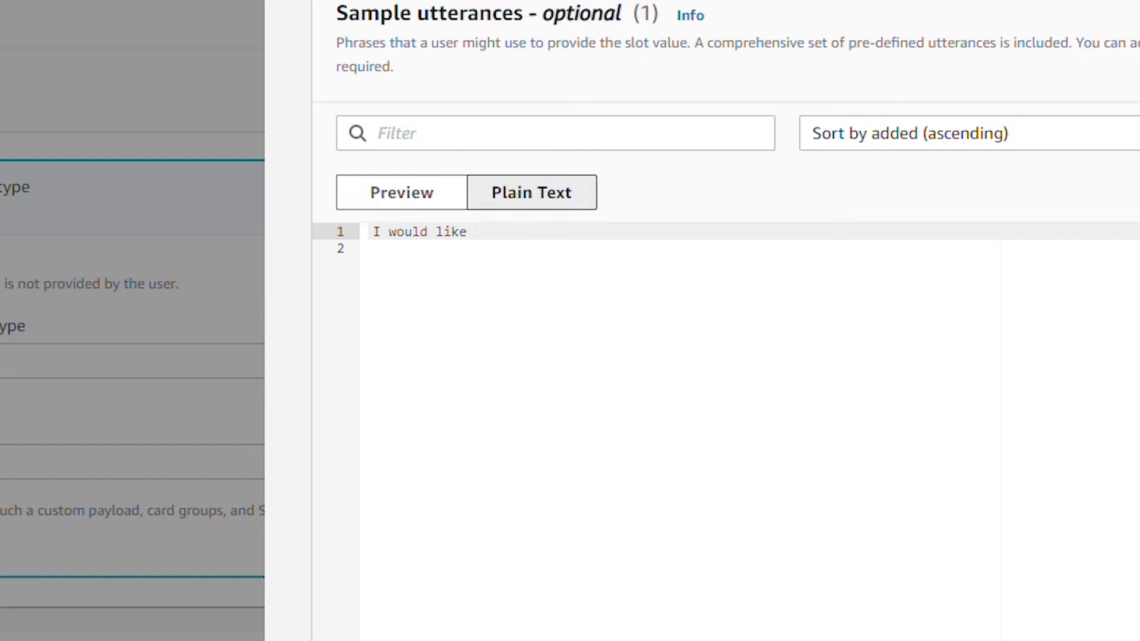
text({size})
click(374, 248)
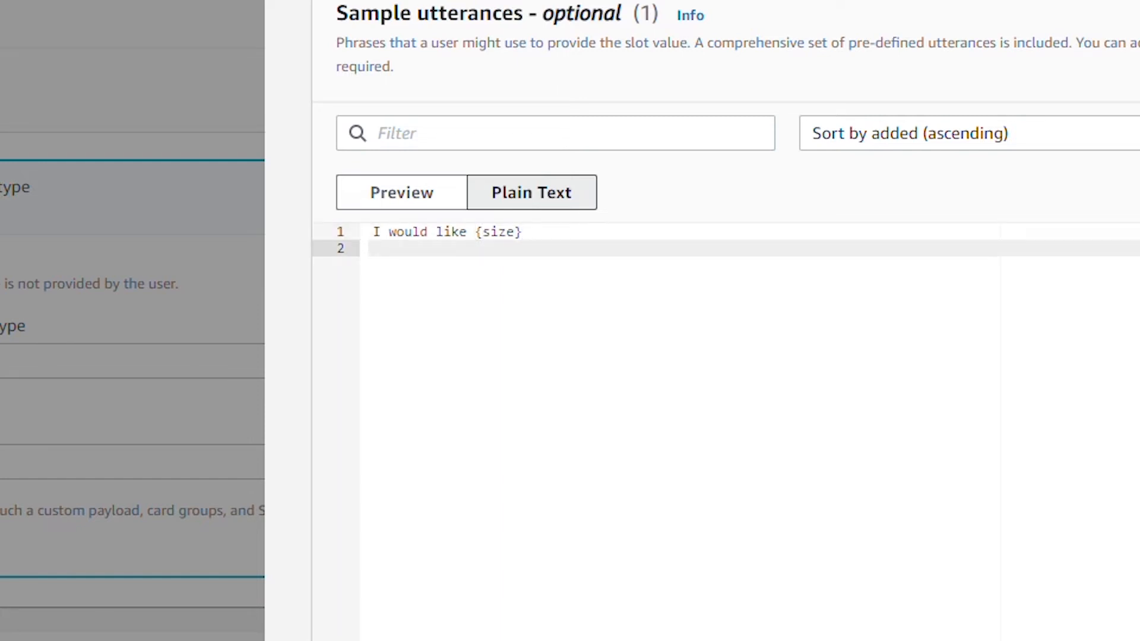
text({size} please)
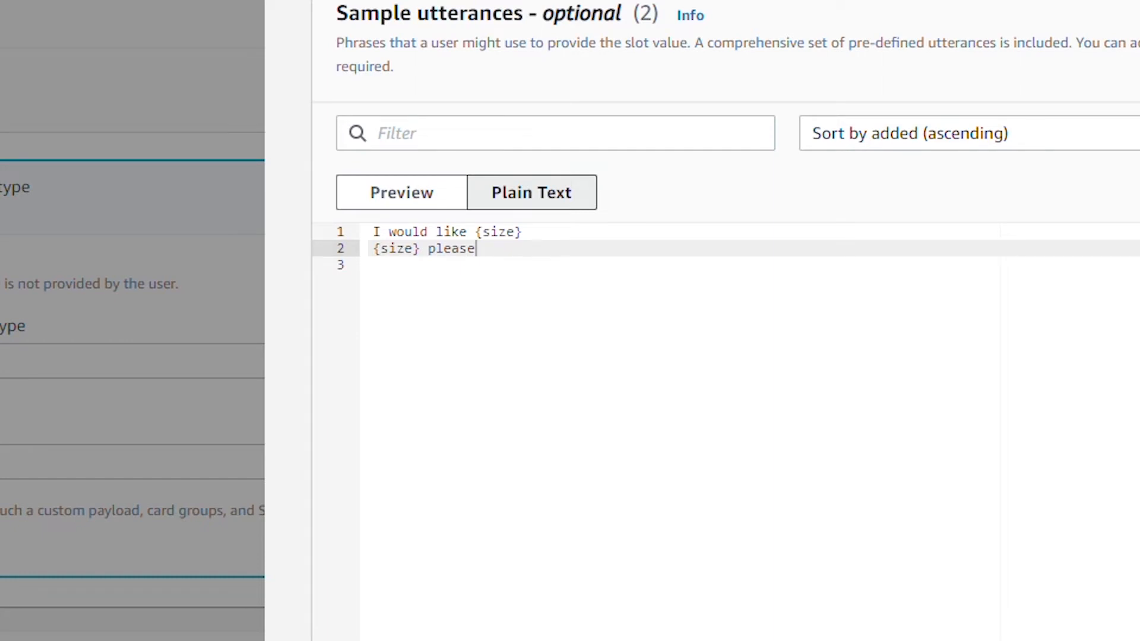
click(515, 231)
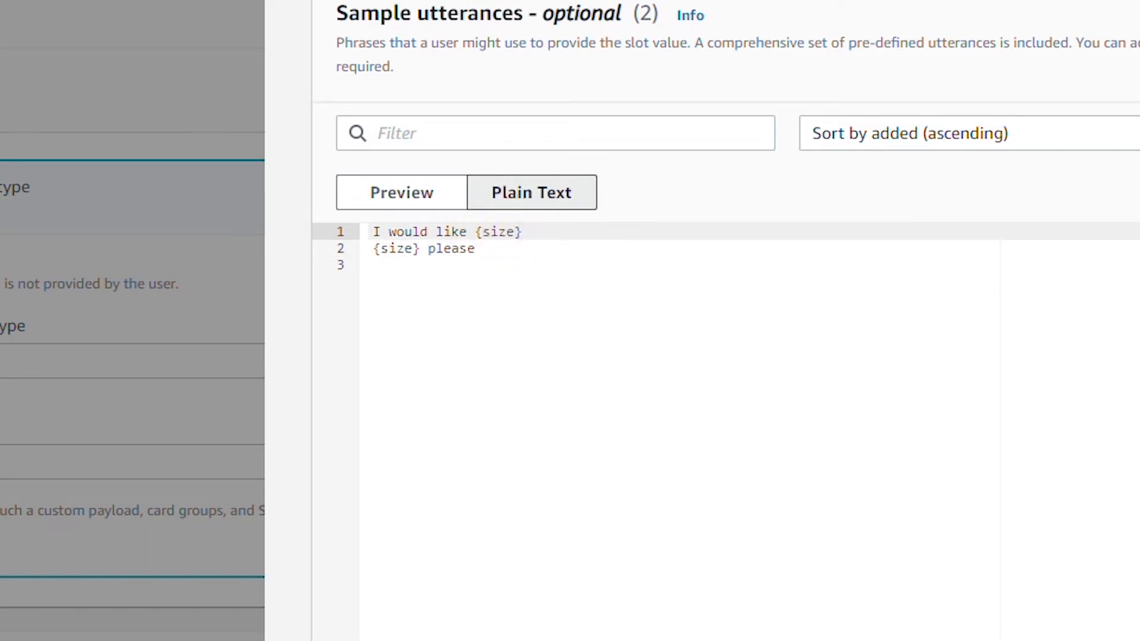
click(483, 248)
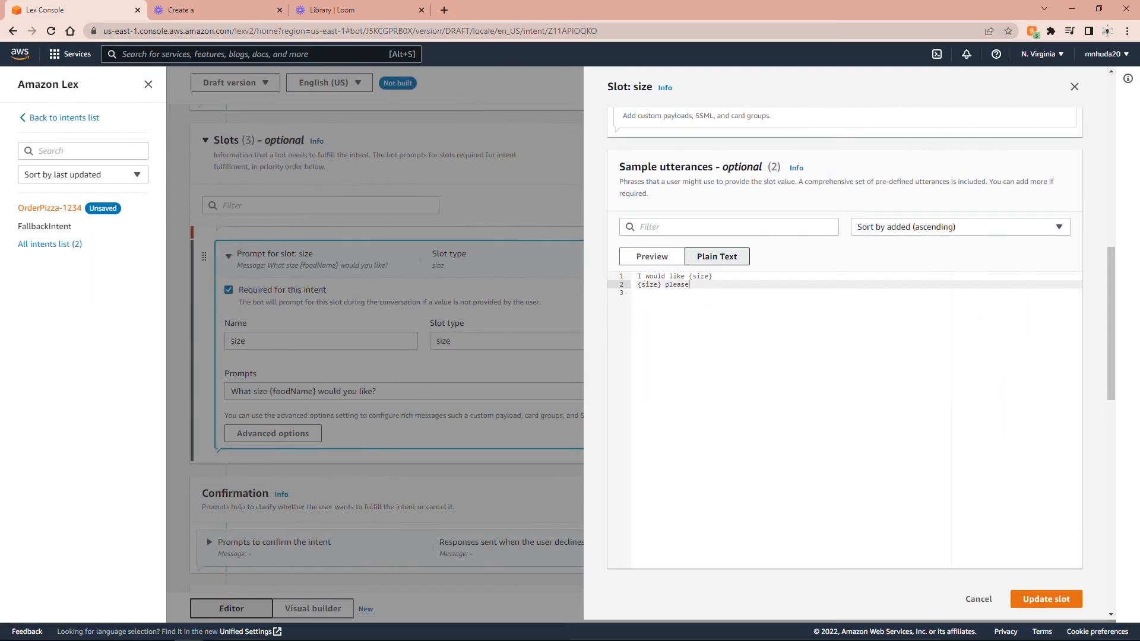
click(1049, 601)
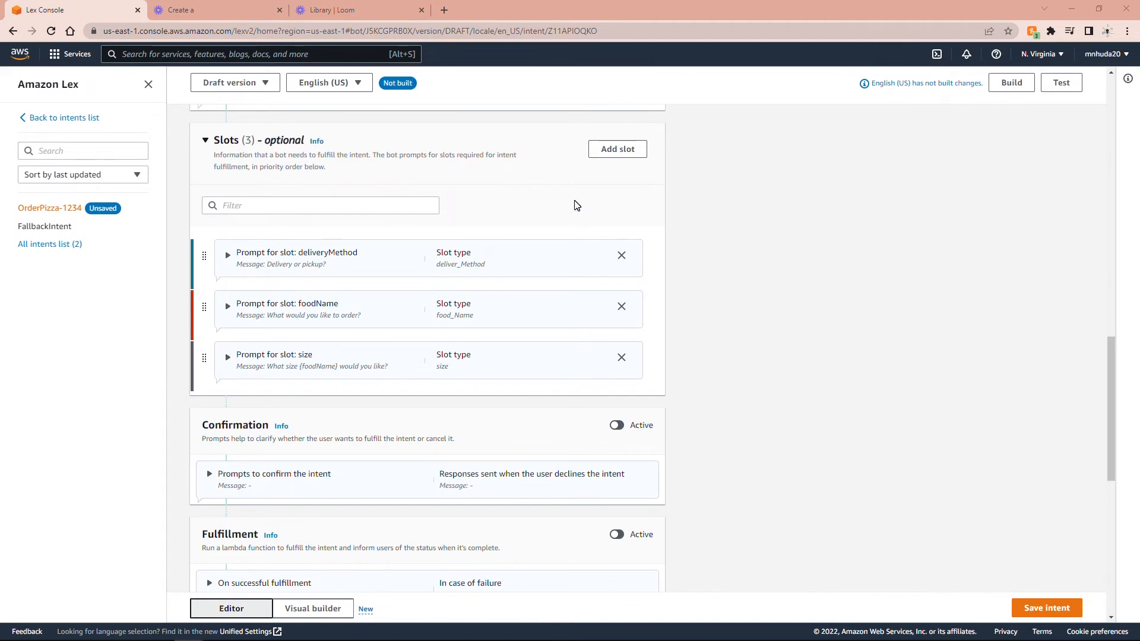
Add a required slot named topping with slot type topping and the prompt "What topping do you like with your {foodName} ?".
click(610, 153)
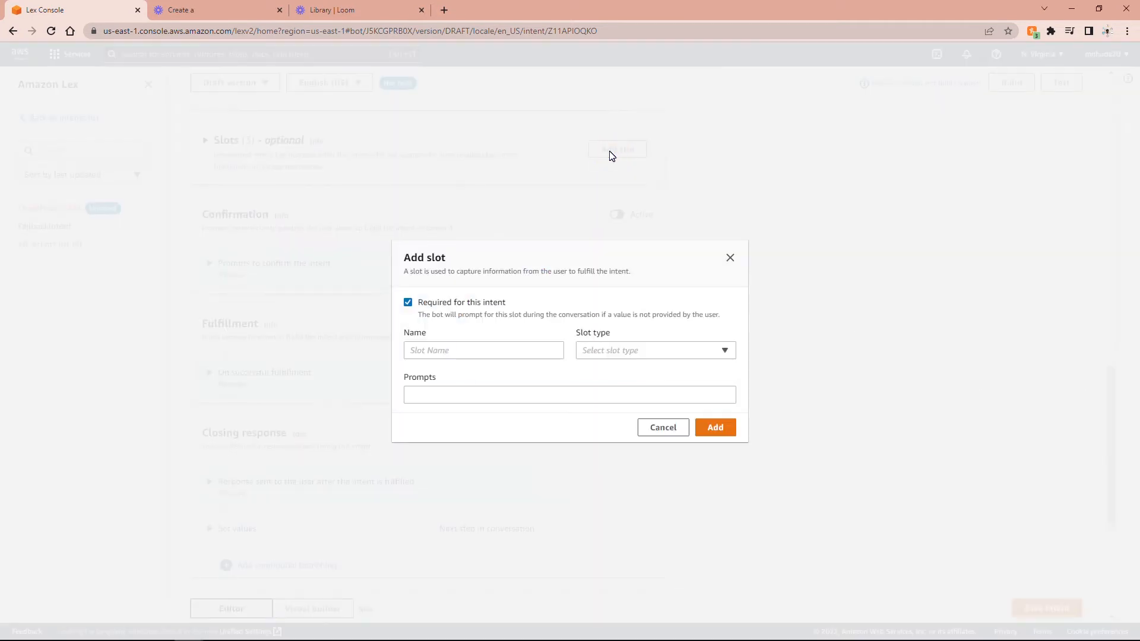
click(501, 345)
text(t)
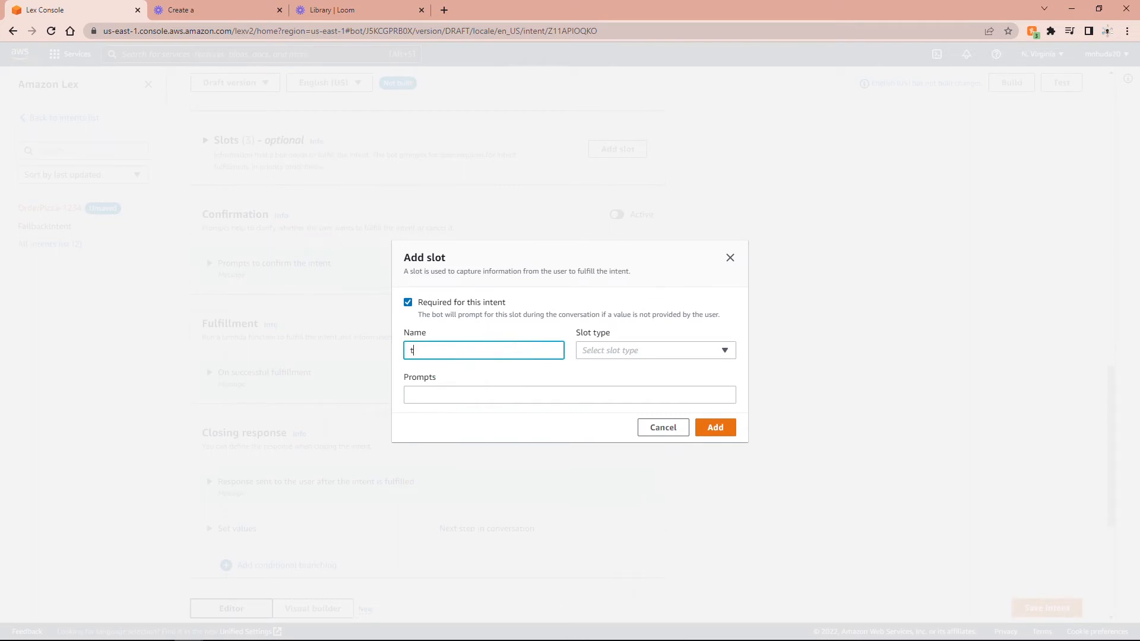
text(opping)
click(614, 352)
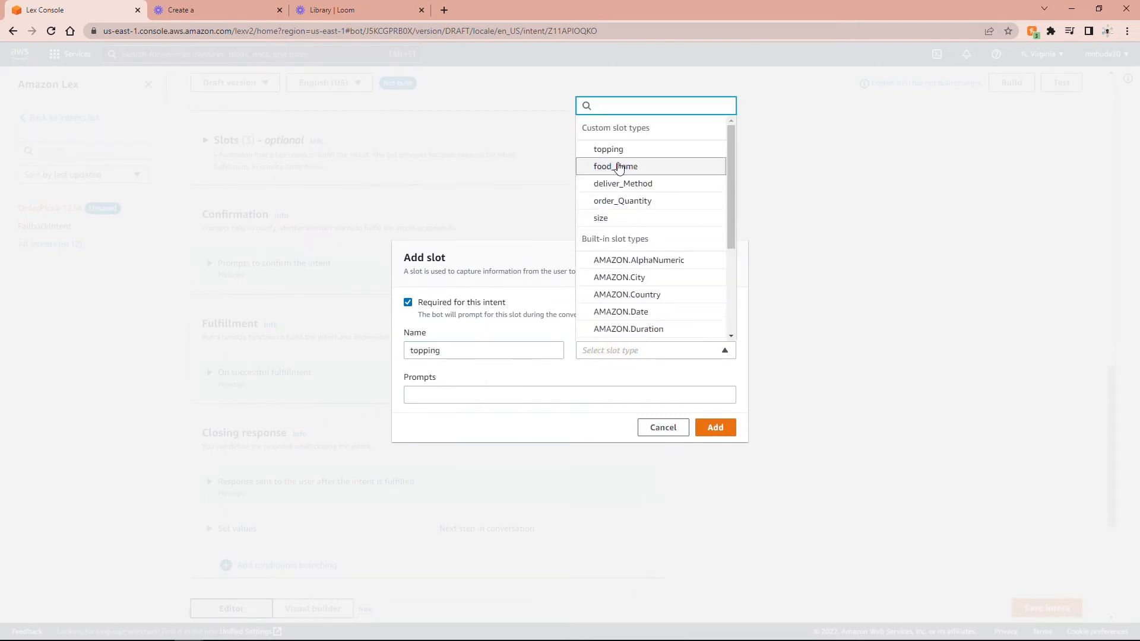
click(635, 154)
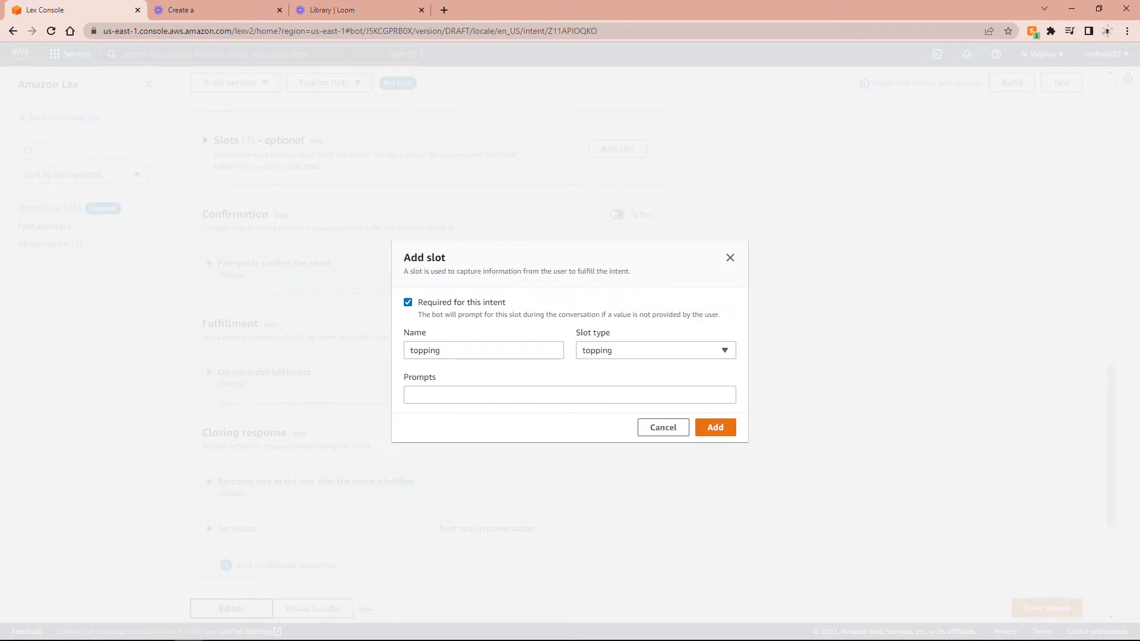
click(448, 394)
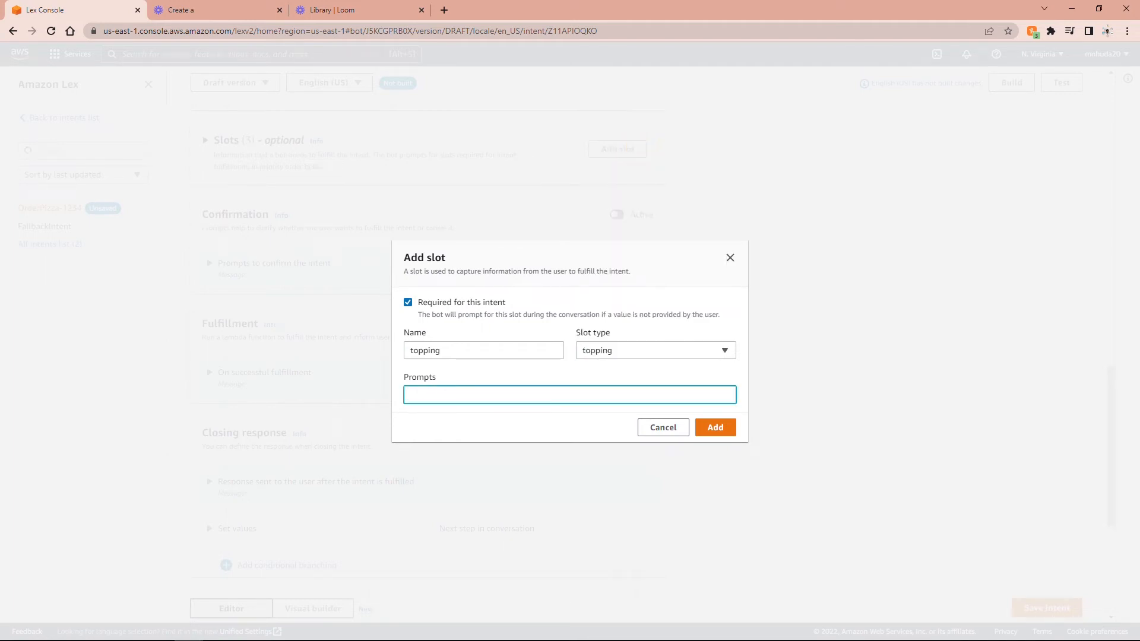
text(What topping do you like wi)
text(th your {food)
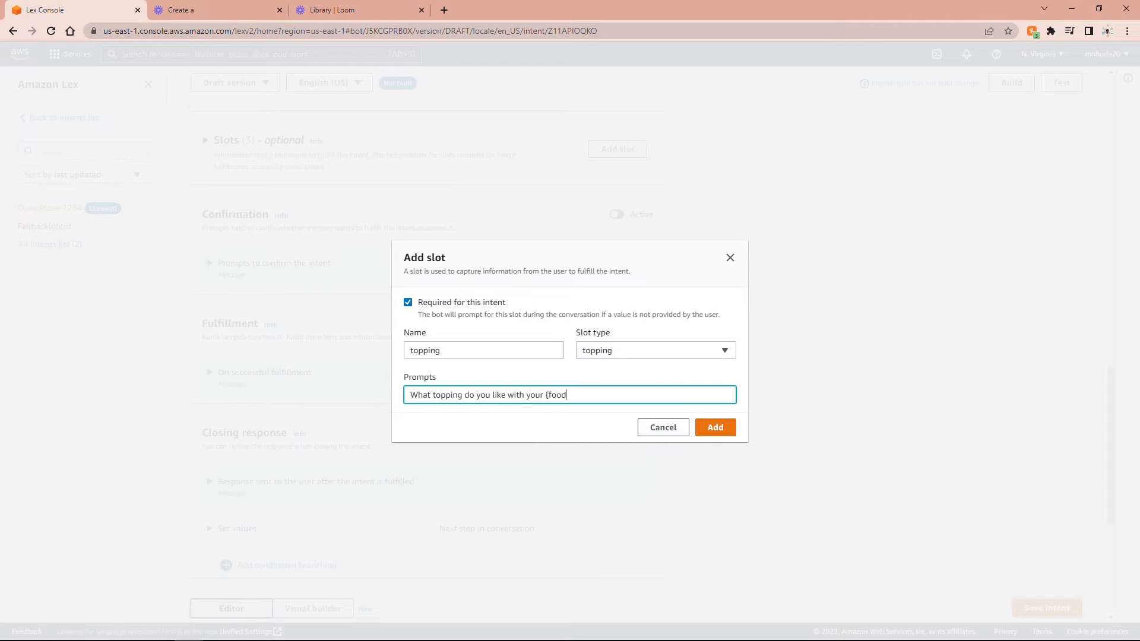
text(Name})
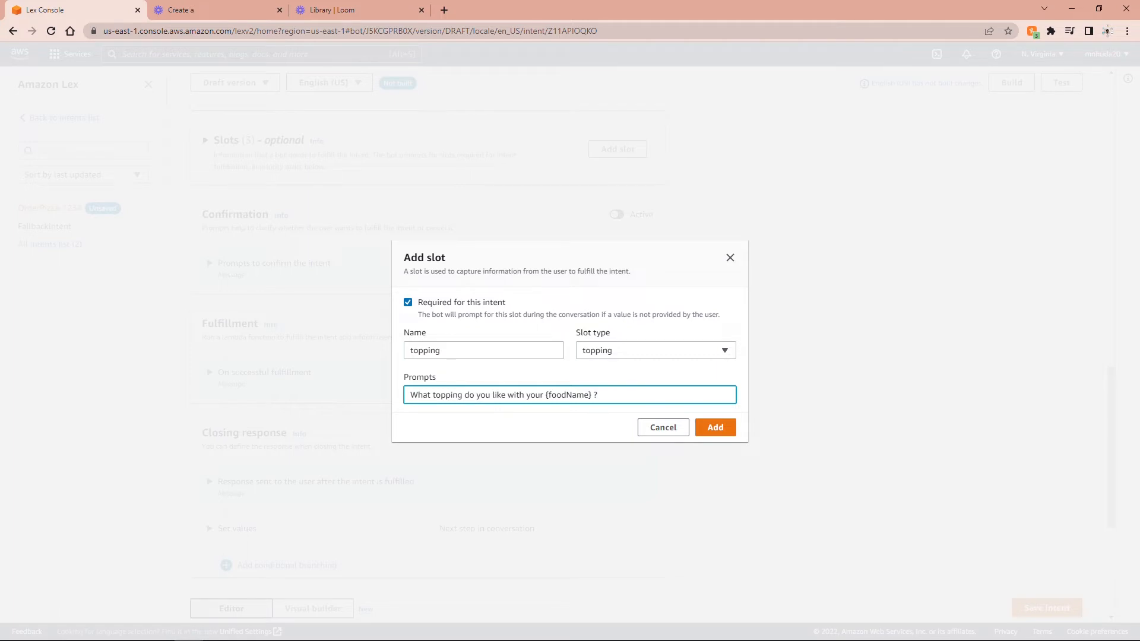
click(716, 429)
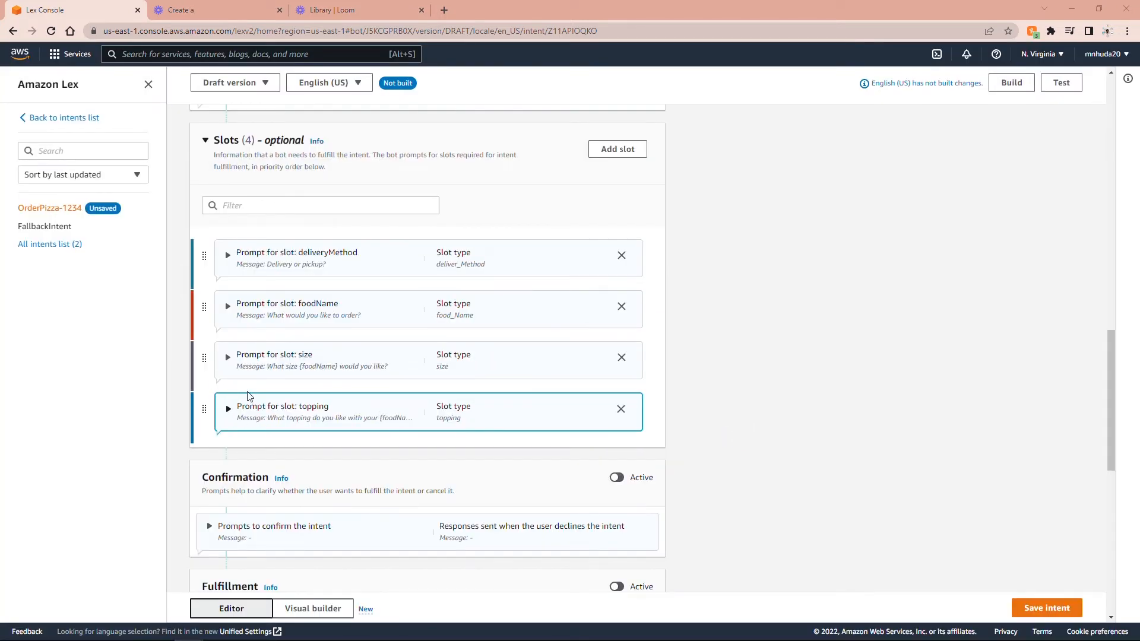
In the topping slot's advanced options, enter the plain-text sample utterances "{topping} please" and "I would like {topping}" and update the slot.
click(228, 409)
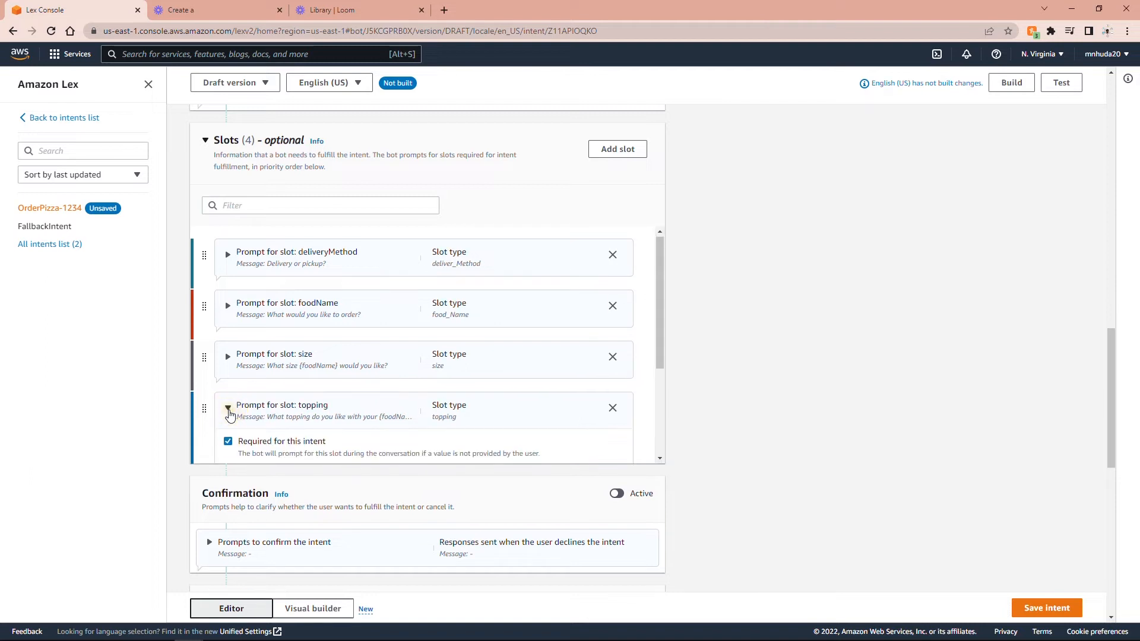
scroll(430, 368, down, 3)
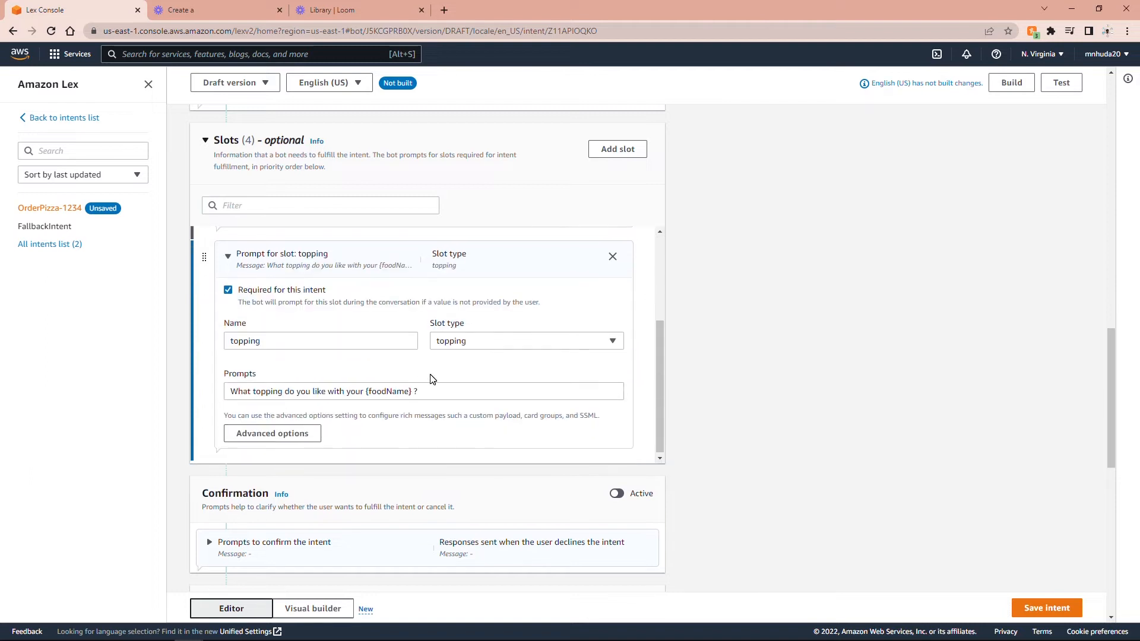
click(275, 433)
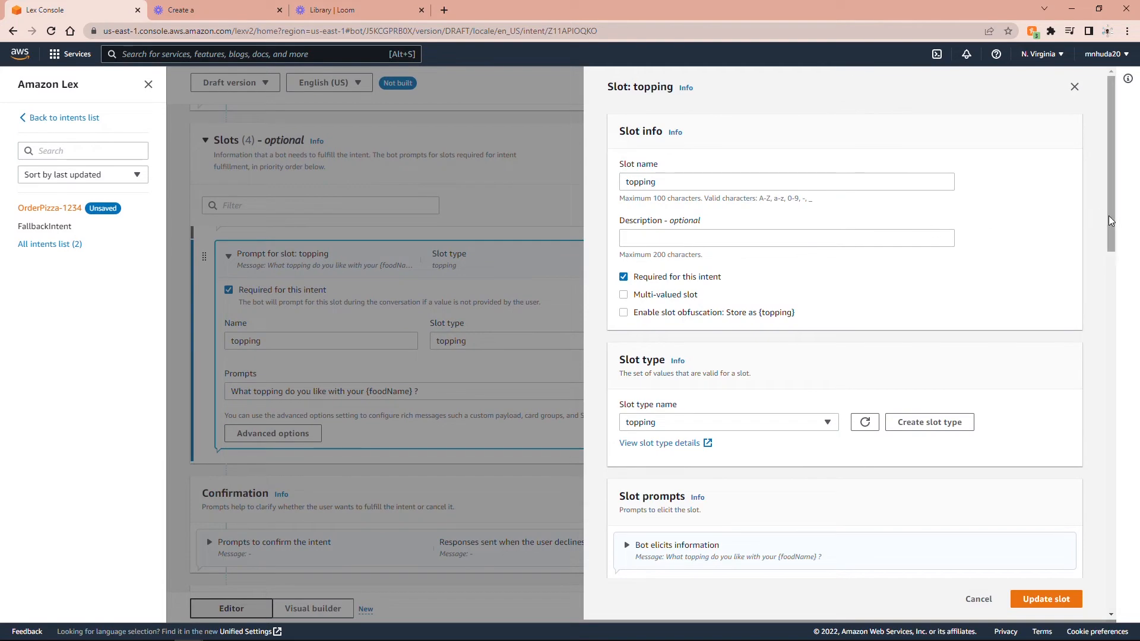
drag(1109, 215, 1105, 318)
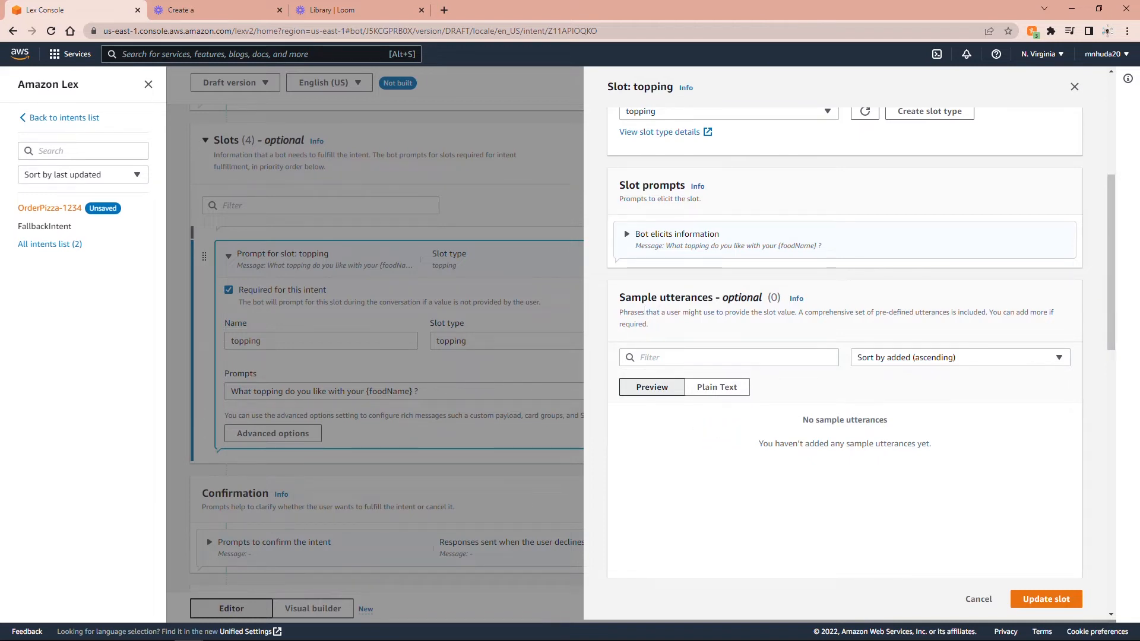
click(712, 387)
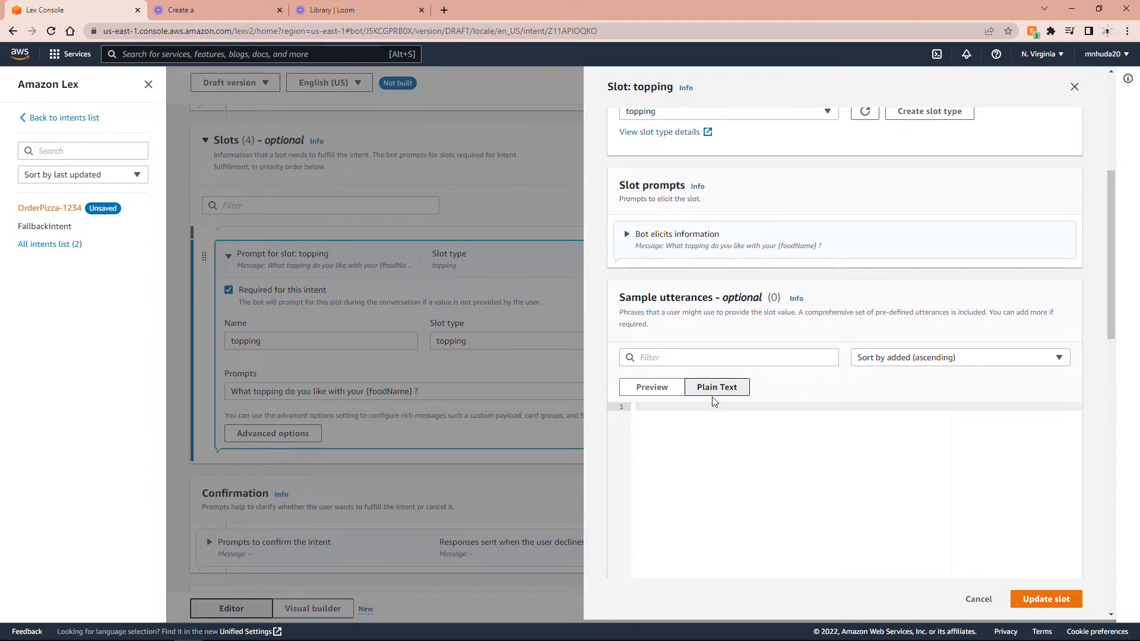
click(714, 407)
text({topping} please)
key(Return)
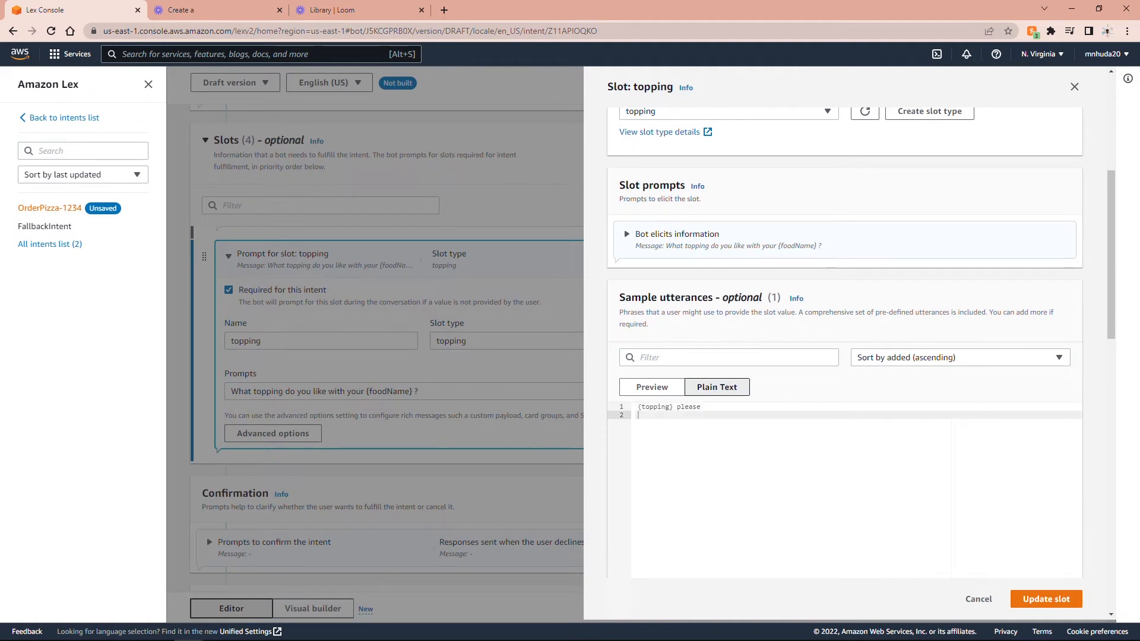
text(I would like {topping)
click(1046, 599)
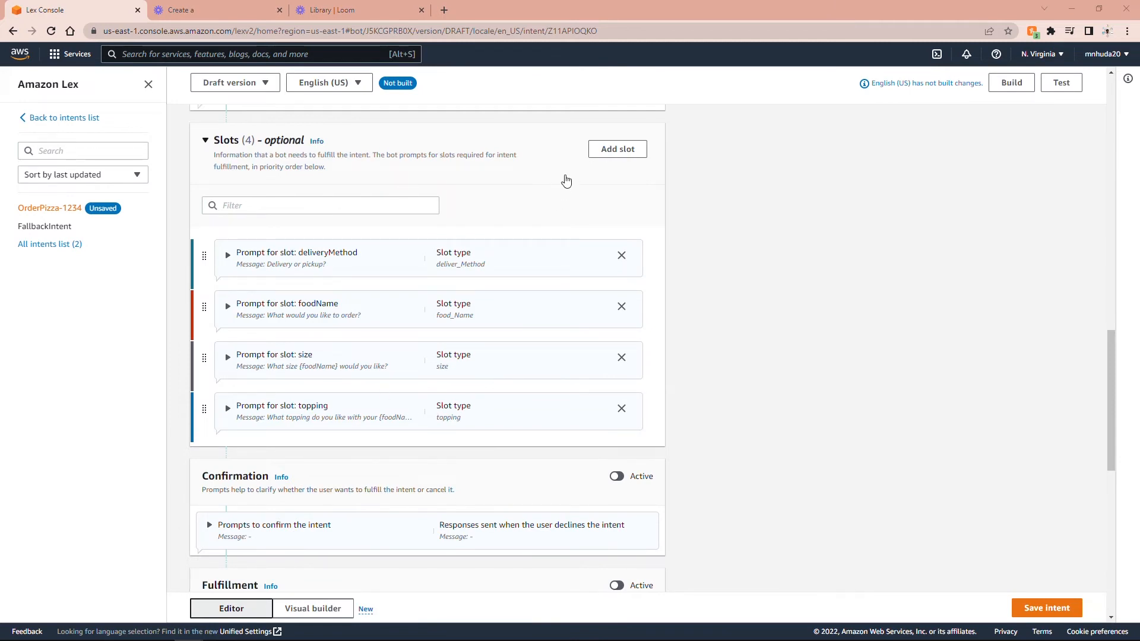
Add a required slot named orderQuantity with slot type AMAZON.Number and the prompt "How many {foodName} would you like?".
click(622, 158)
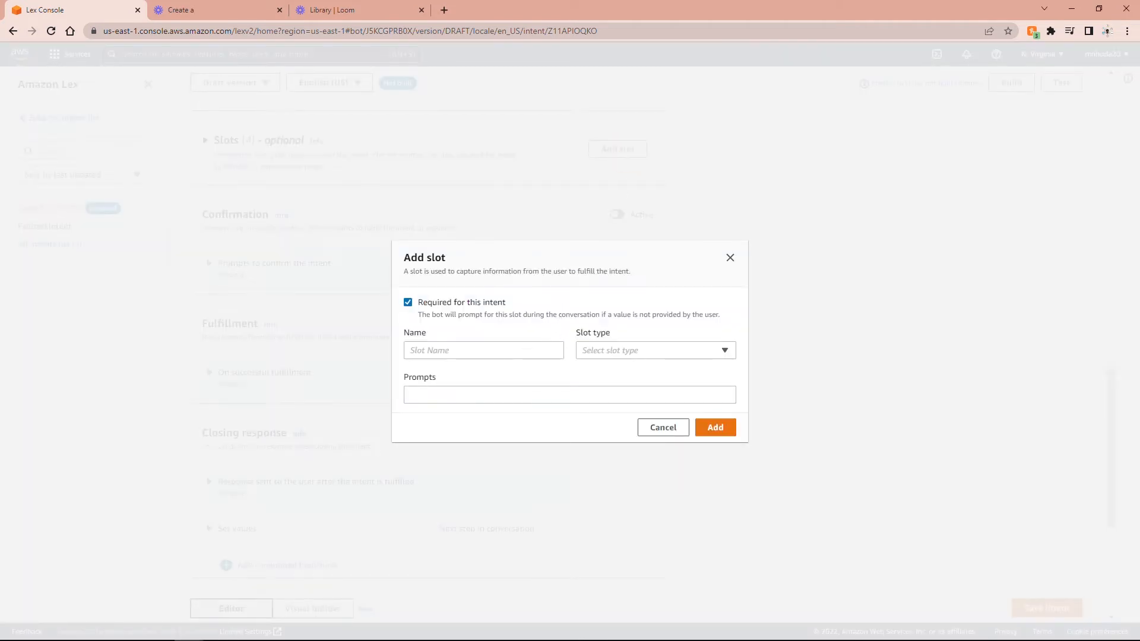
click(464, 349)
text(orderQu)
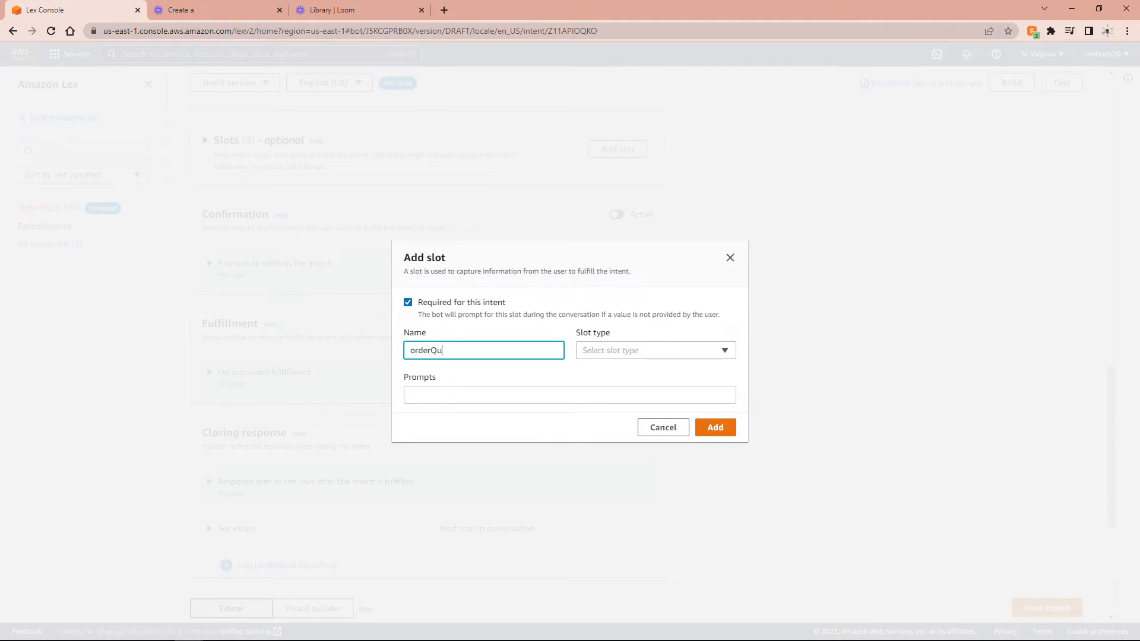
text(antity)
click(635, 351)
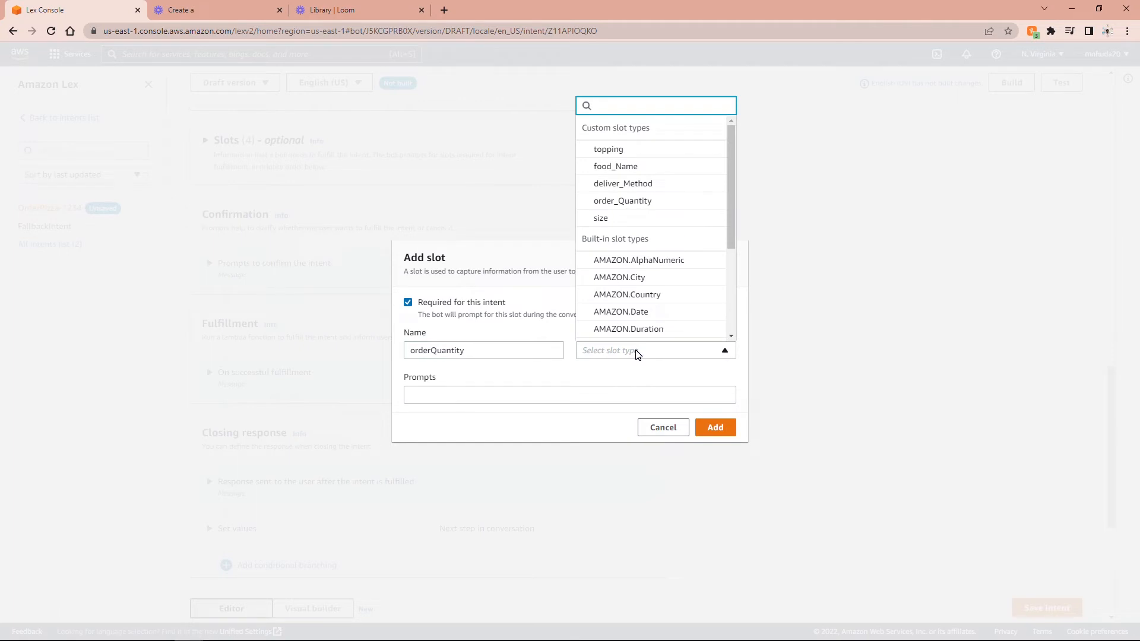
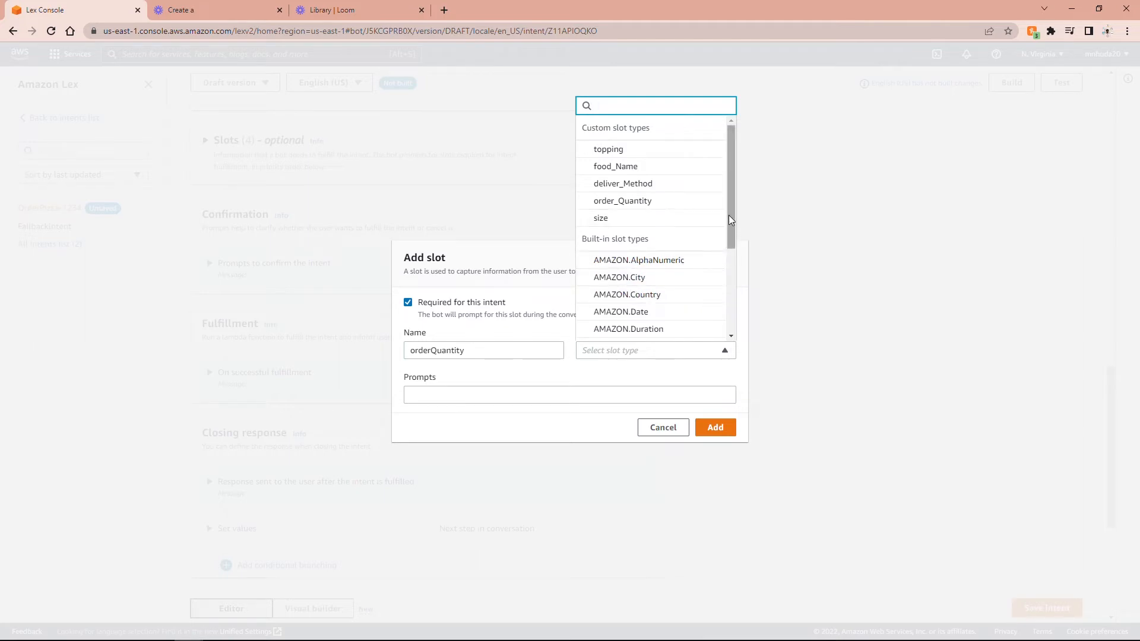
drag(732, 207, 733, 255)
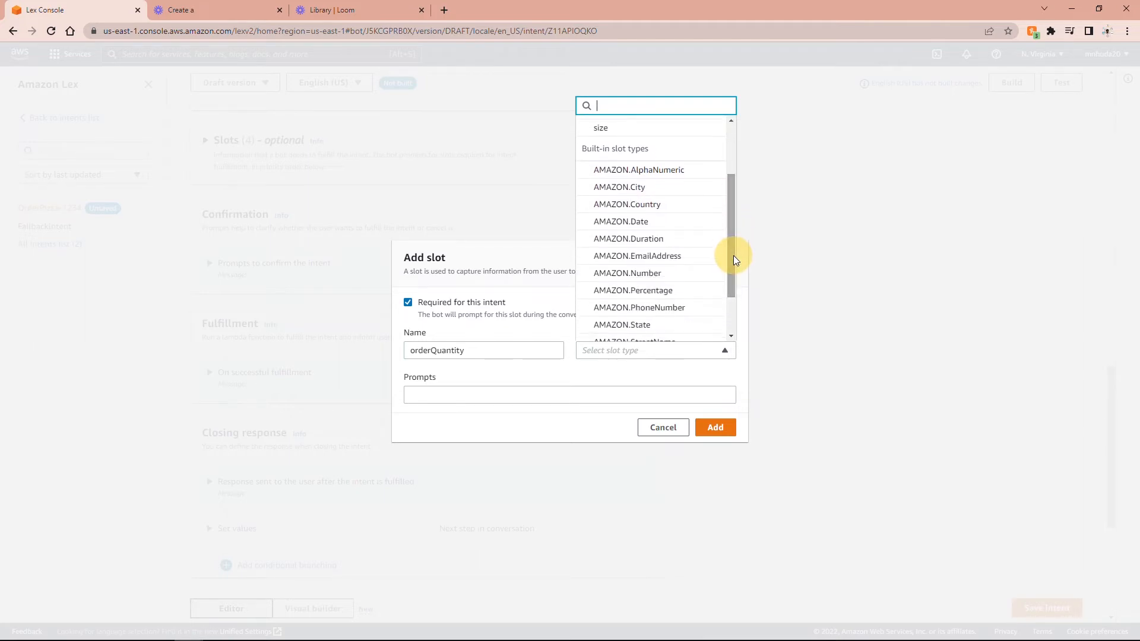
click(635, 276)
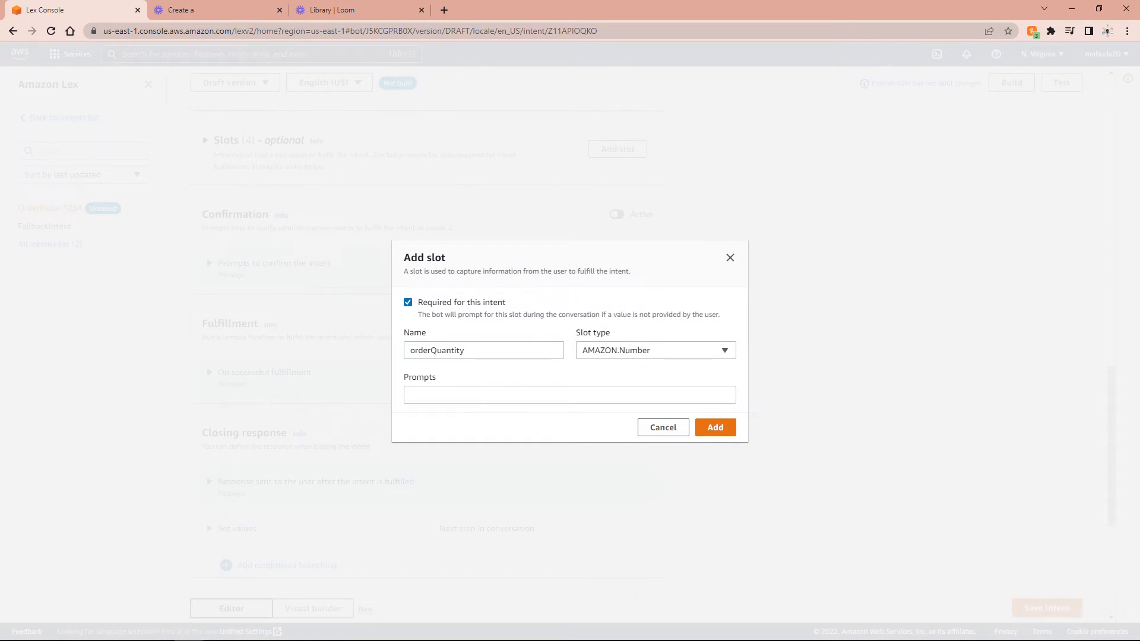
click(536, 395)
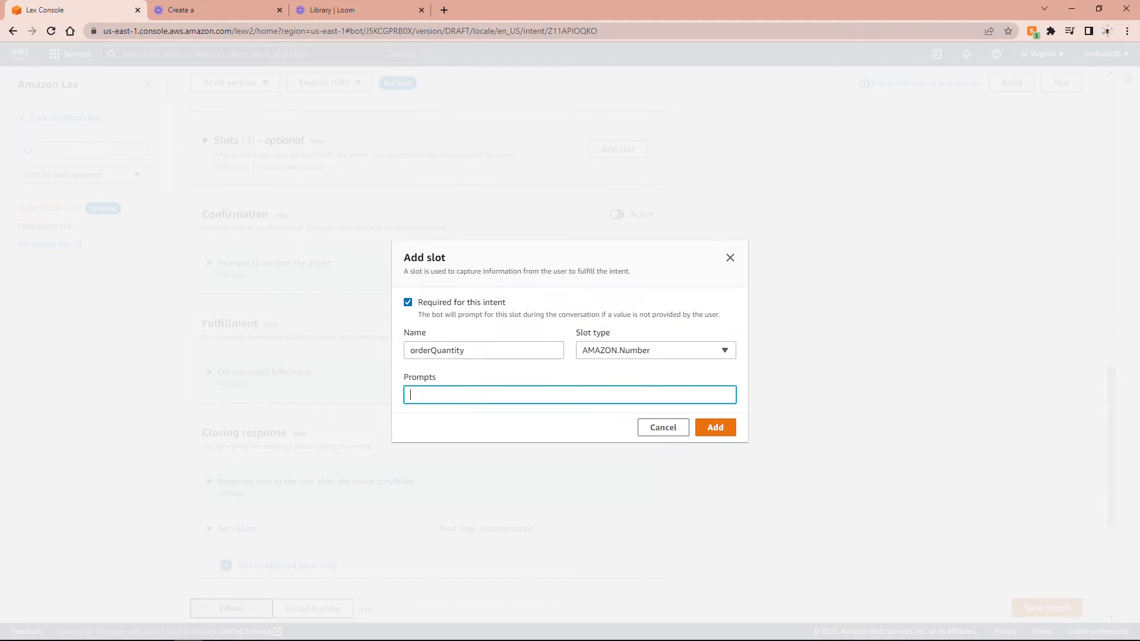
text(How many {foodName} would you like?)
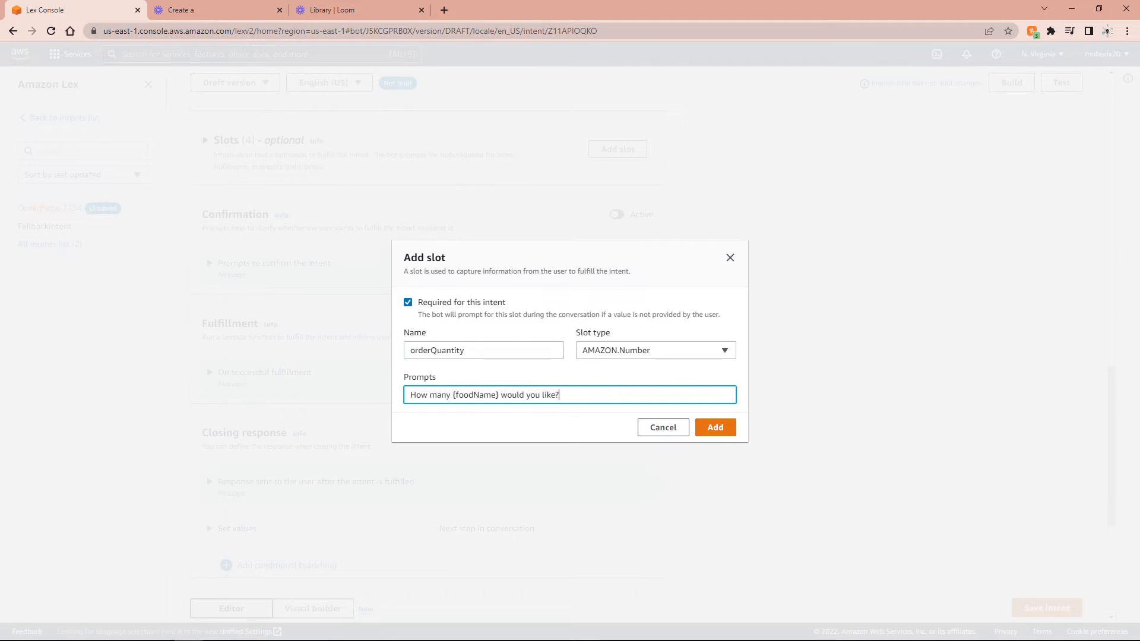
click(719, 429)
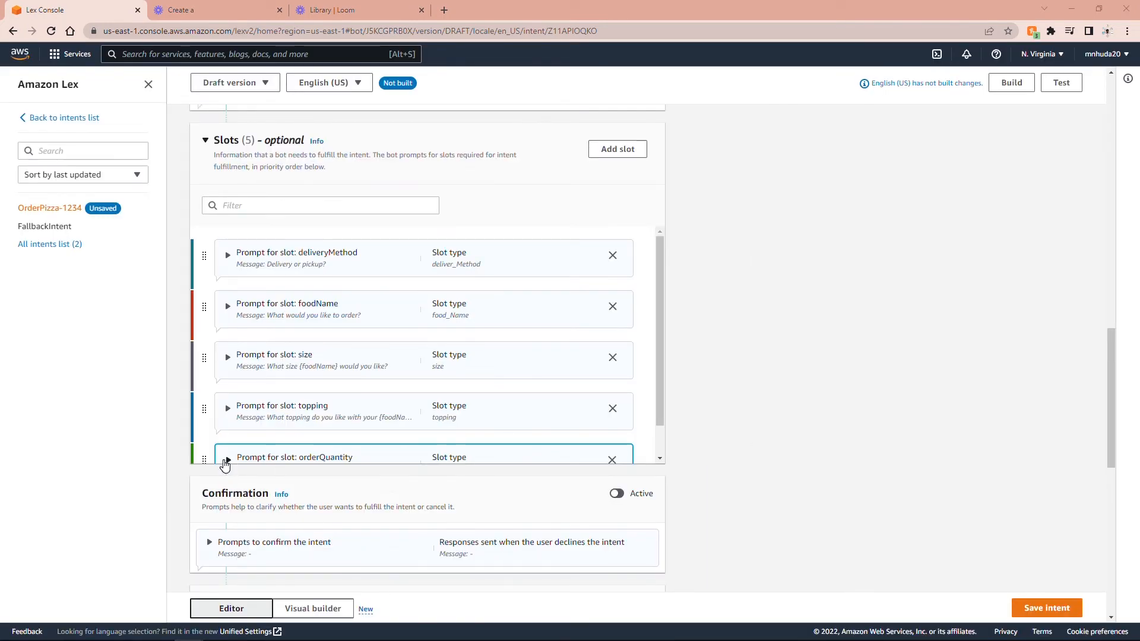
In the orderQuantity slot's advanced options, add the prompt variation "How many {foodName} would you like to order?".
click(228, 460)
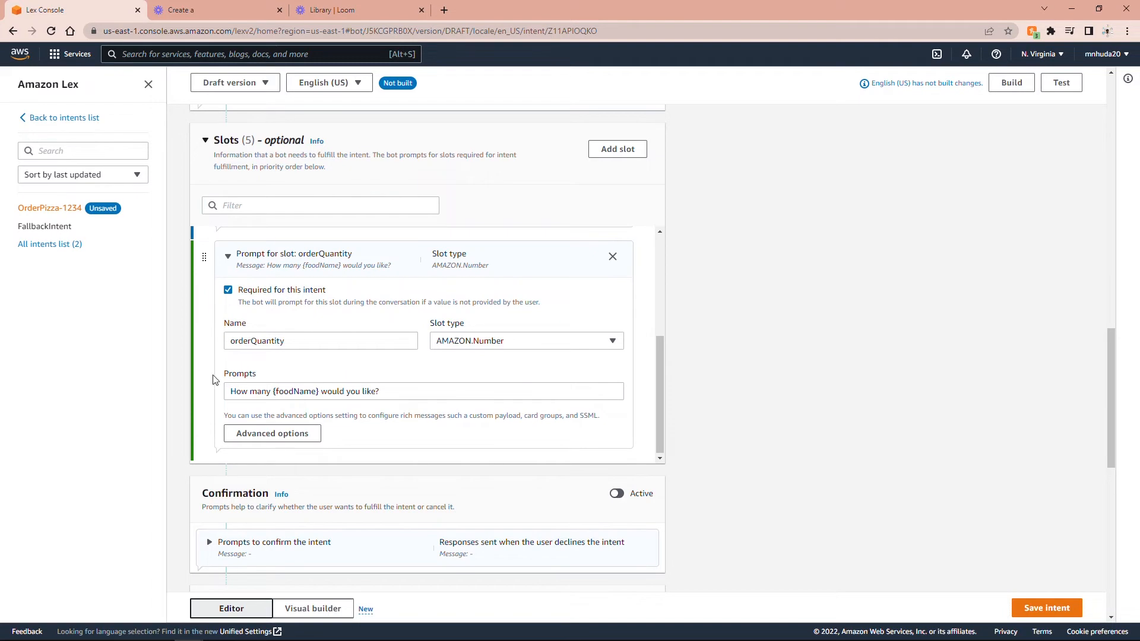
click(275, 433)
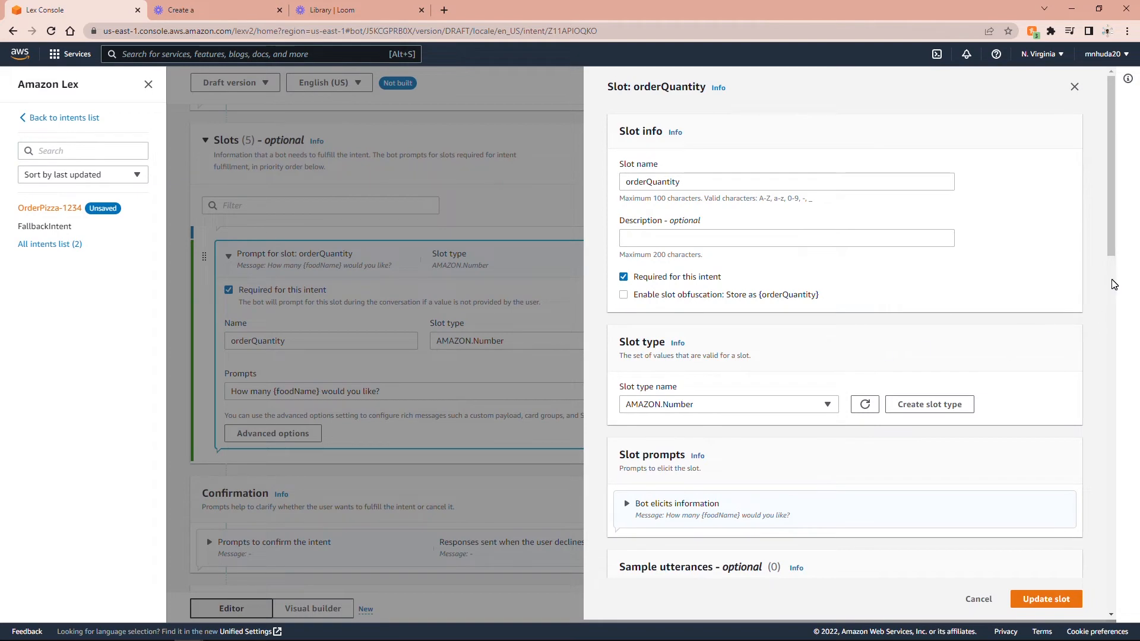
scroll(1113, 236, down, 5)
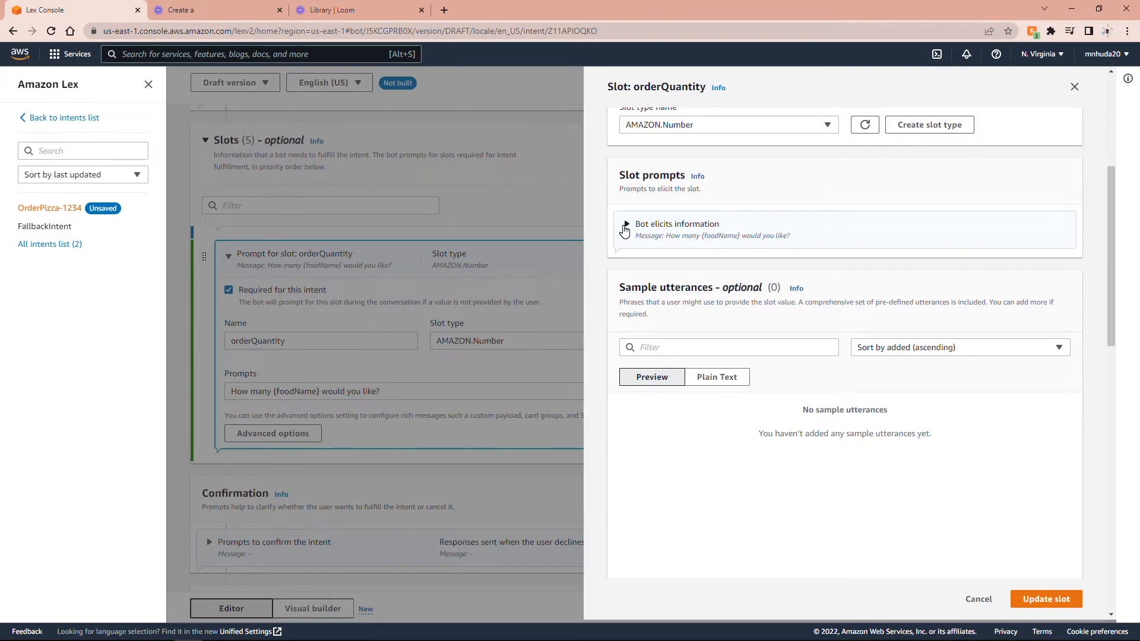
click(624, 230)
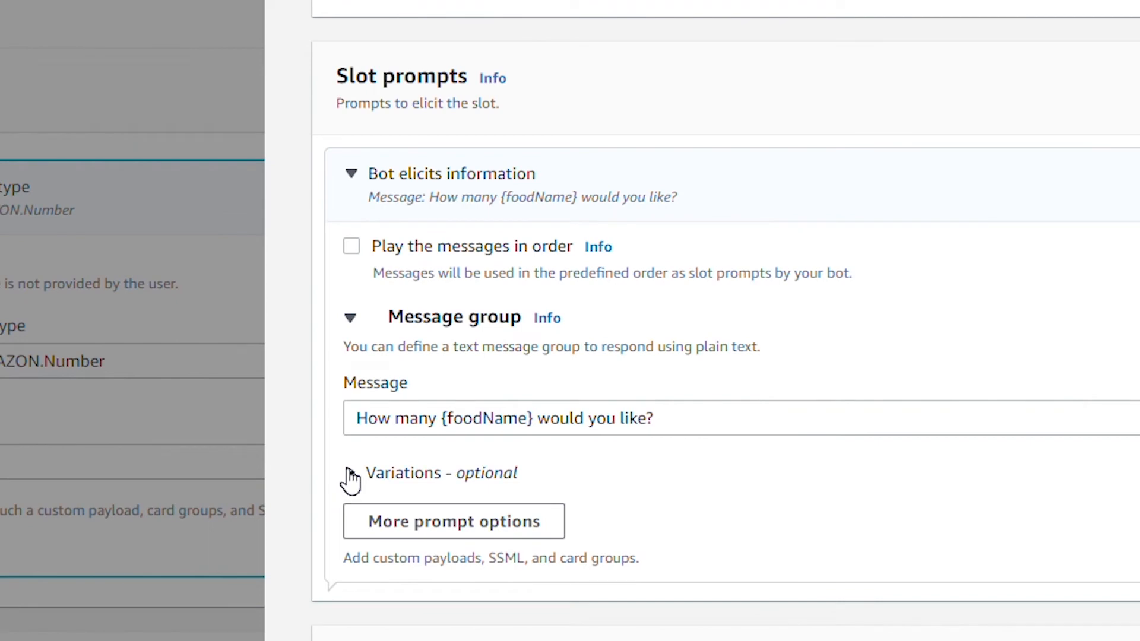
click(351, 473)
scroll(724, 356, down, 6)
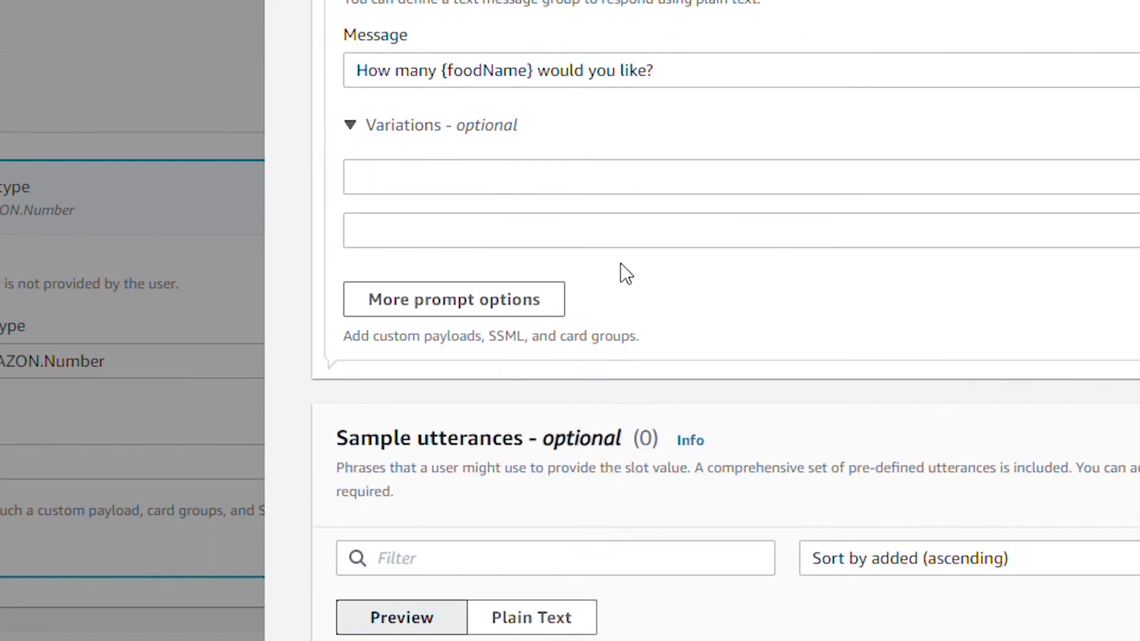
click(489, 184)
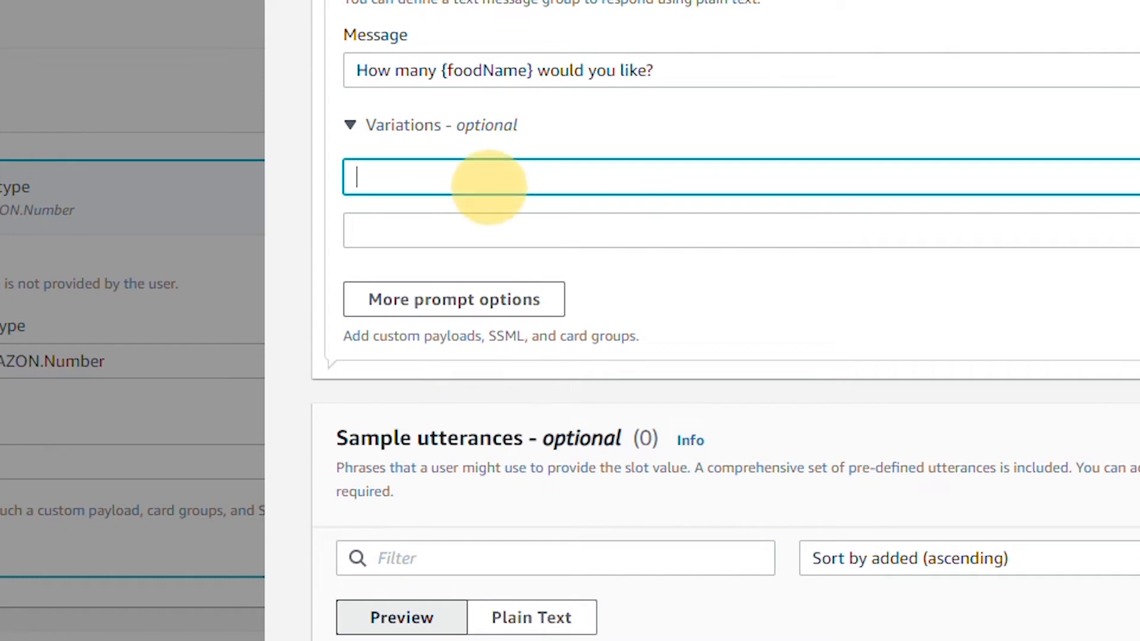
text(How )
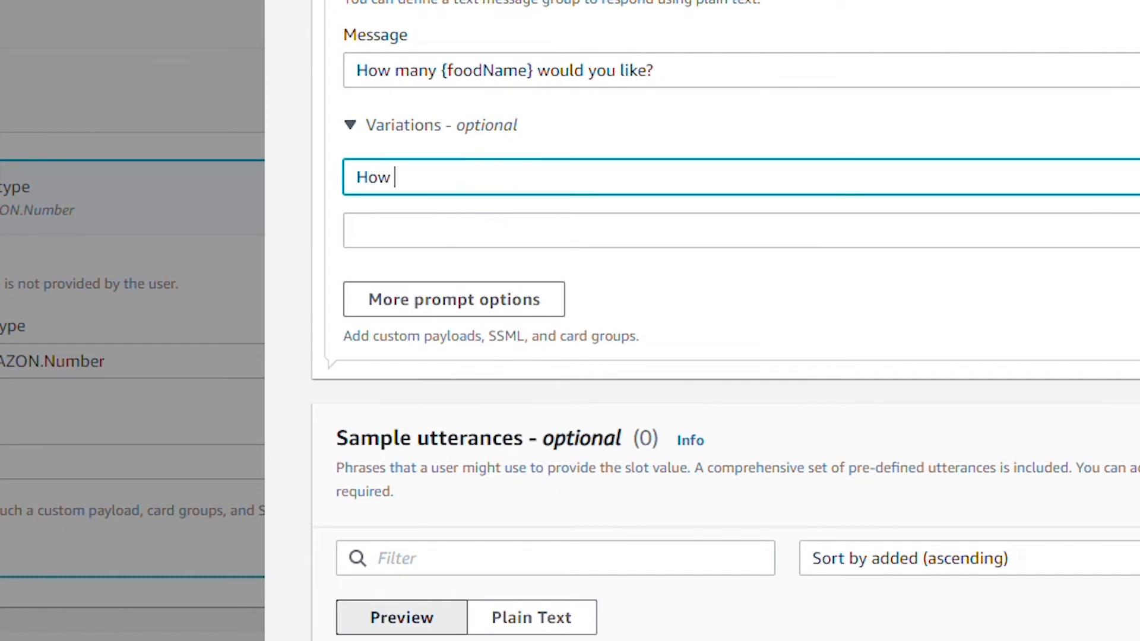
text(many {food)
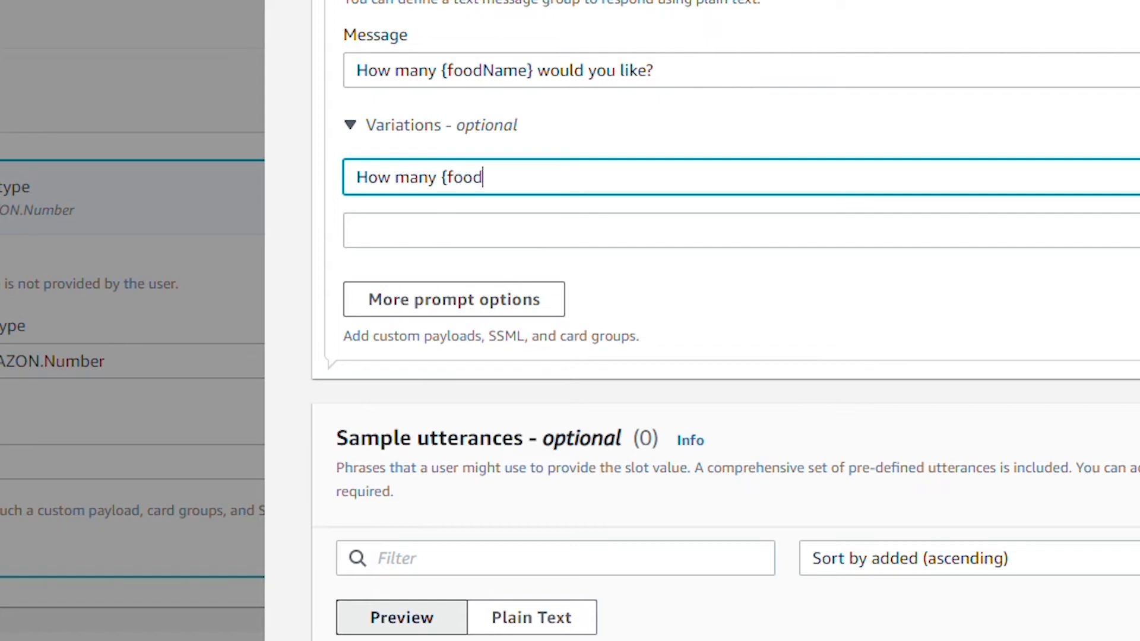
text(Name} would you like)
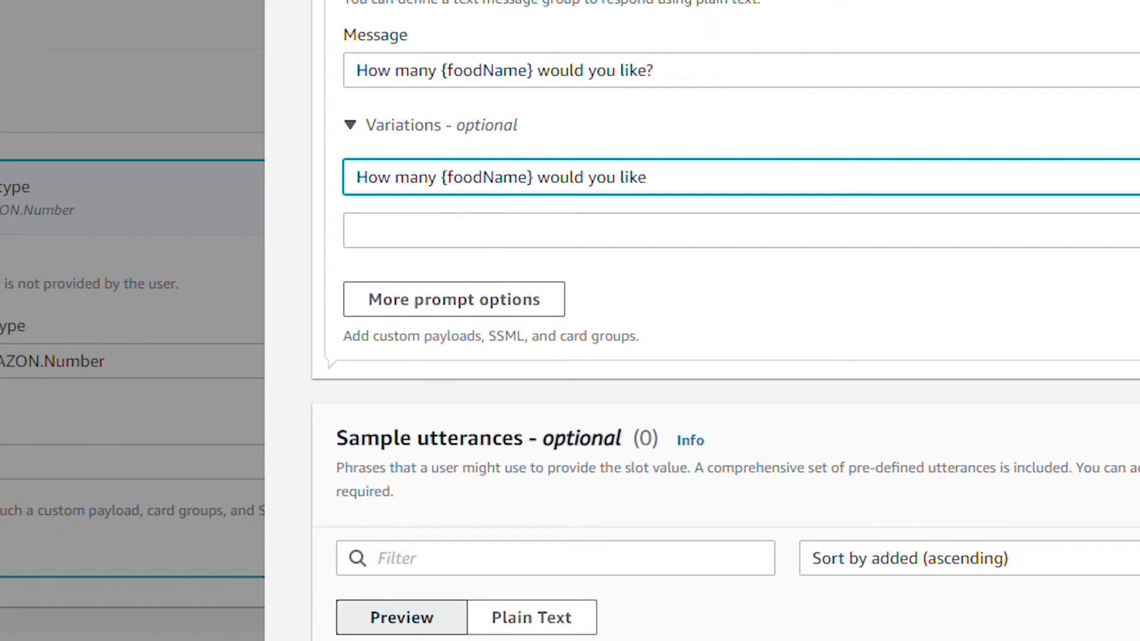
text( to order?)
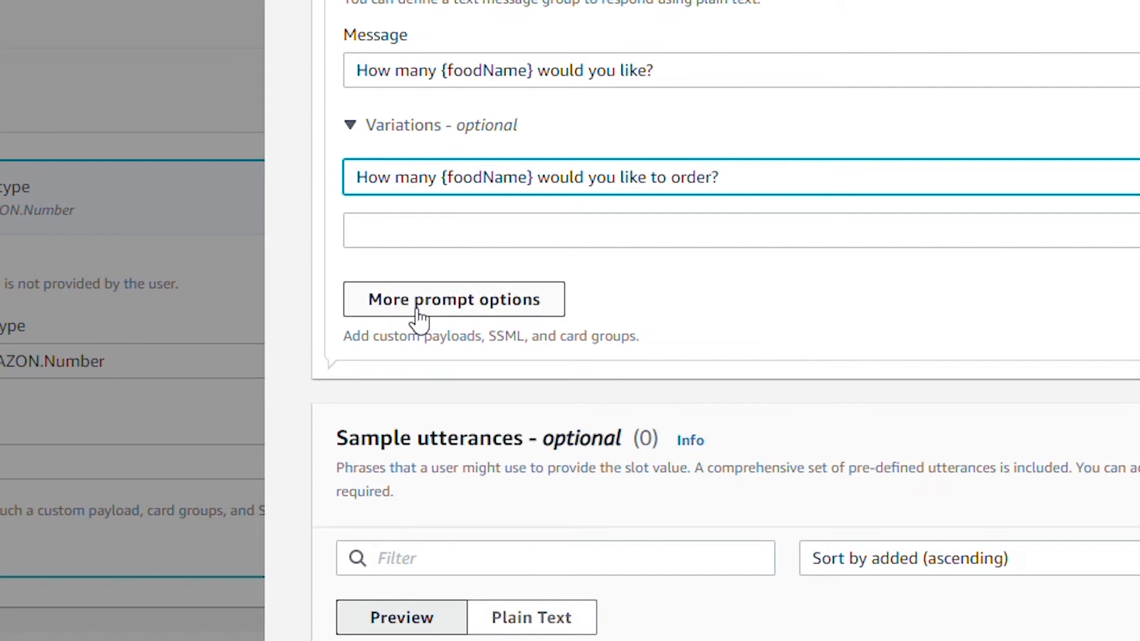
Add a second prompt variation "How many {size} {foodName} would you like to order?" to the orderQuantity slot.
click(369, 229)
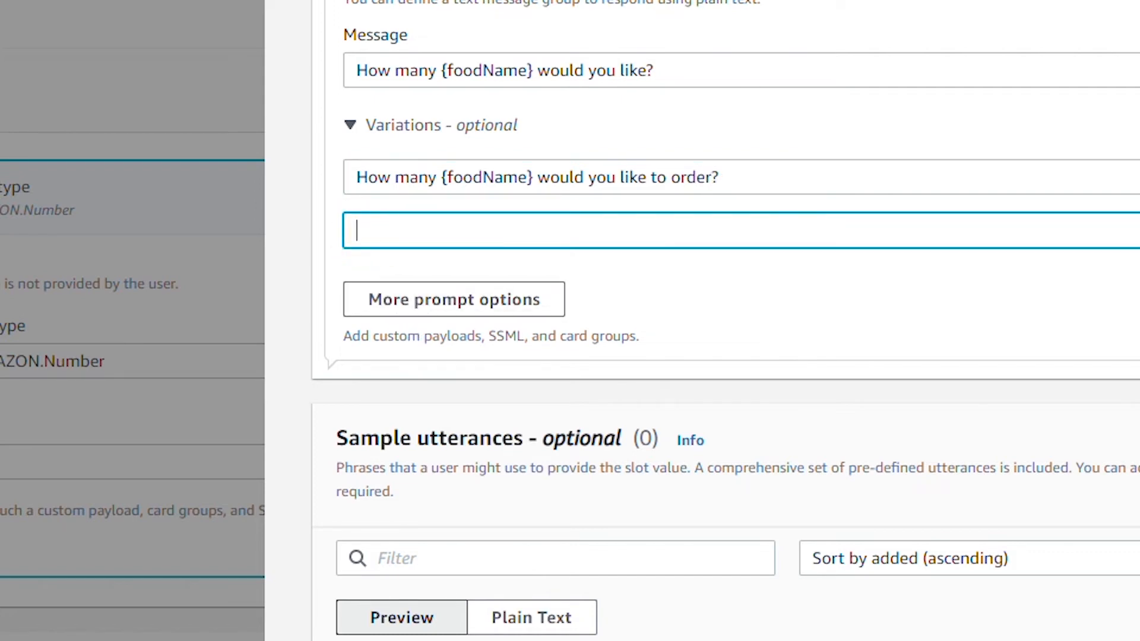
text(How many {)
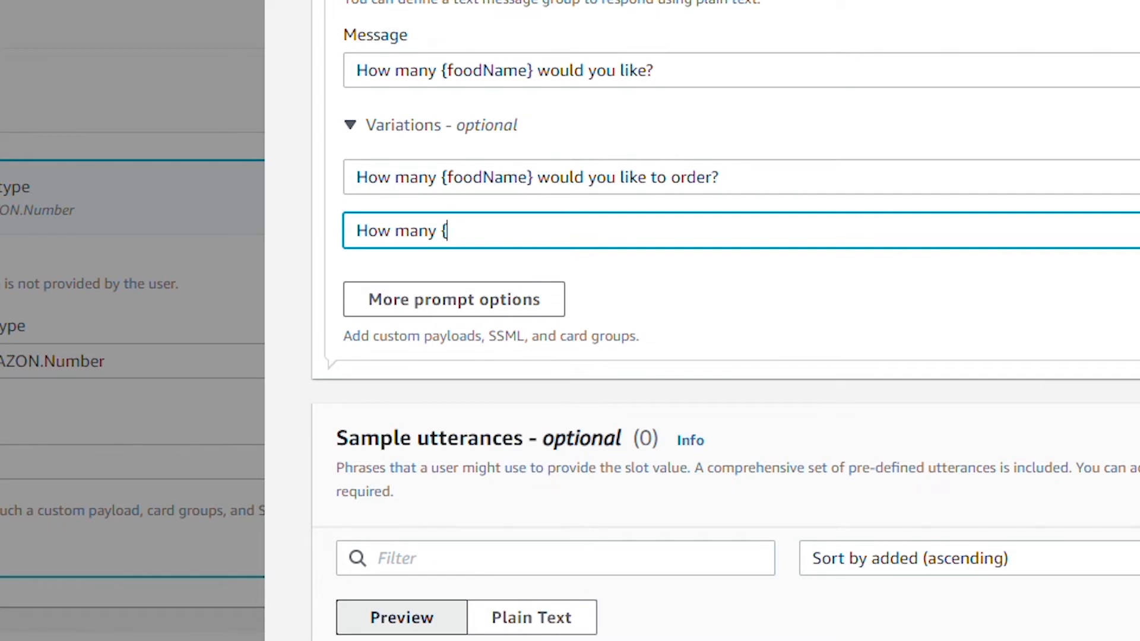
text(size})
text({foodName)
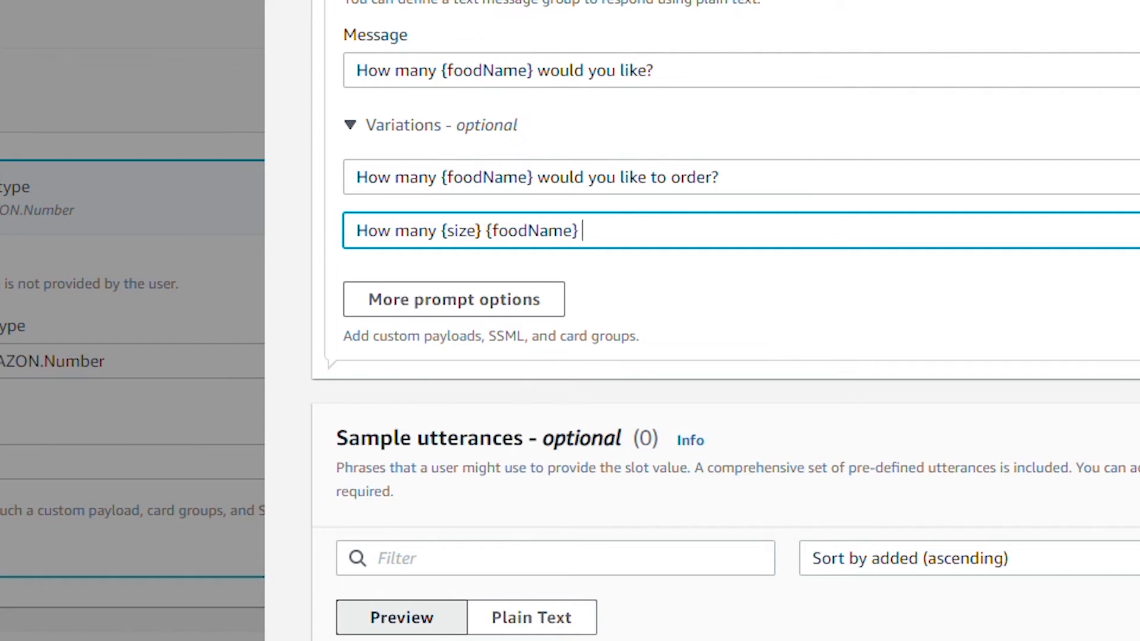
text(would you like )
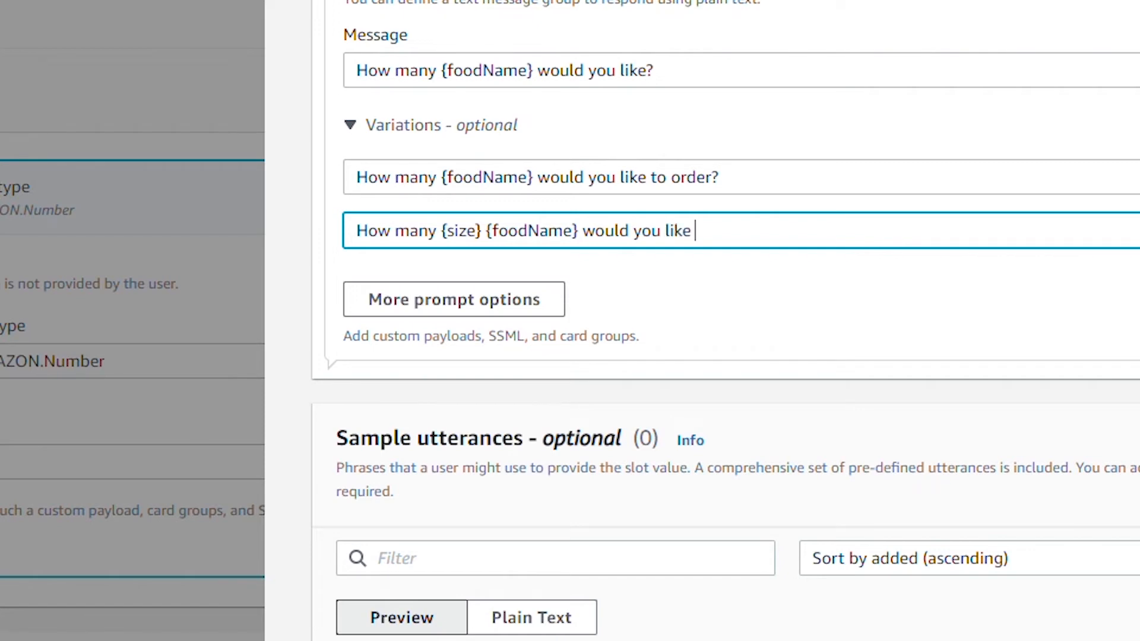
text(to order?)
Enter the plain-text sample utterances "I would like to order {orderQuantity} please" and "{orderQuantity} please" for the orderQuantity slot and update it.
click(1065, 503)
scroll(850, 333, down, 10)
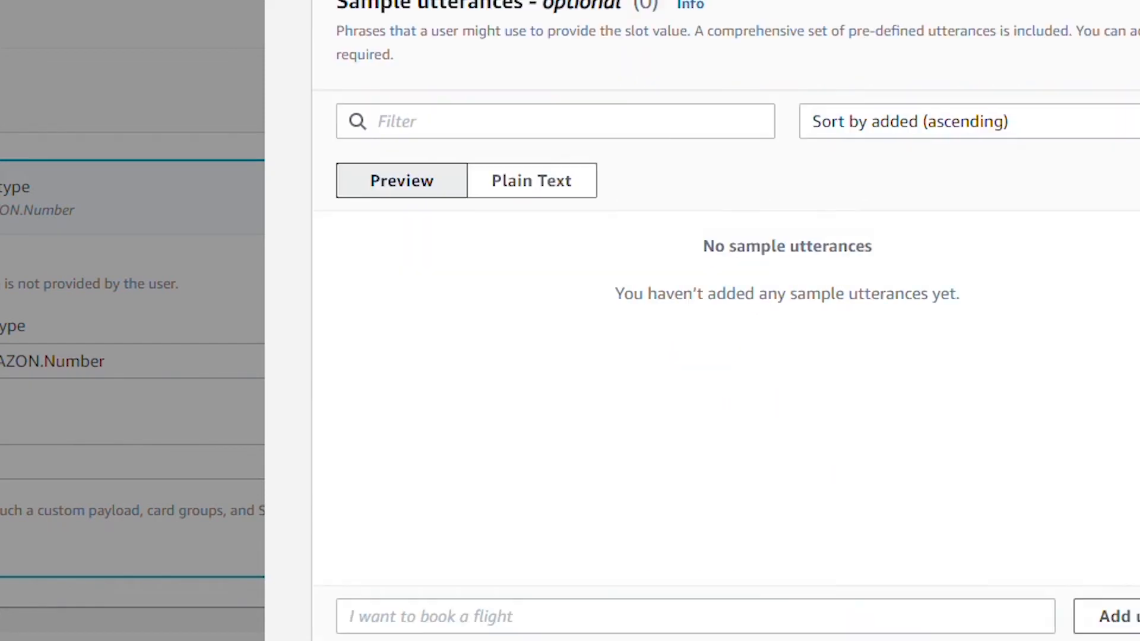
scroll(850, 332, up, 2)
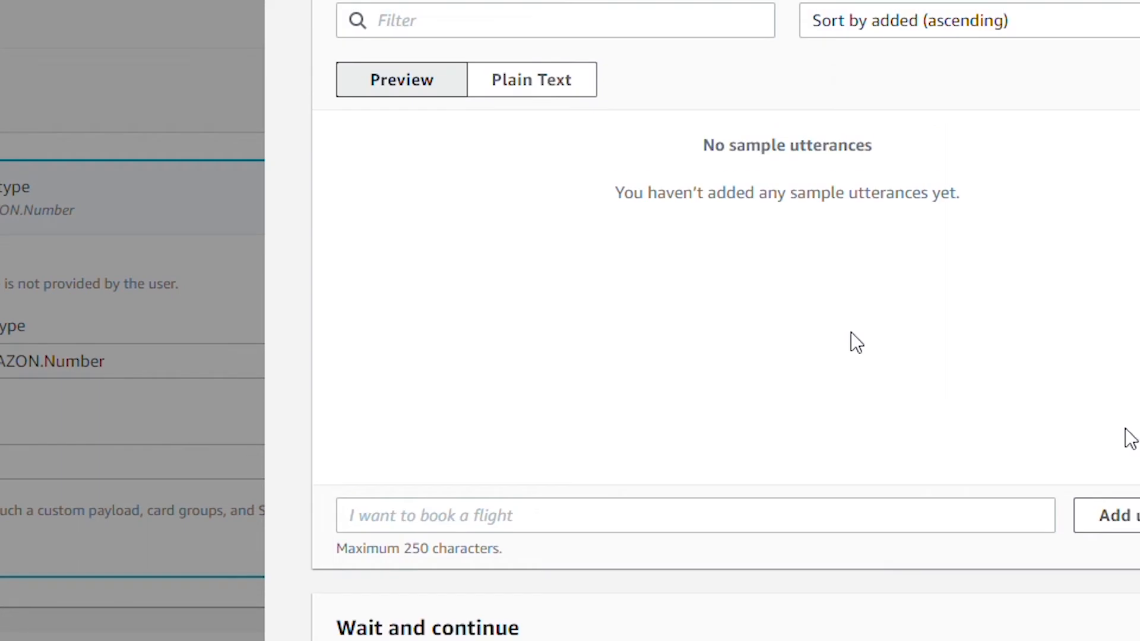
click(539, 81)
click(521, 132)
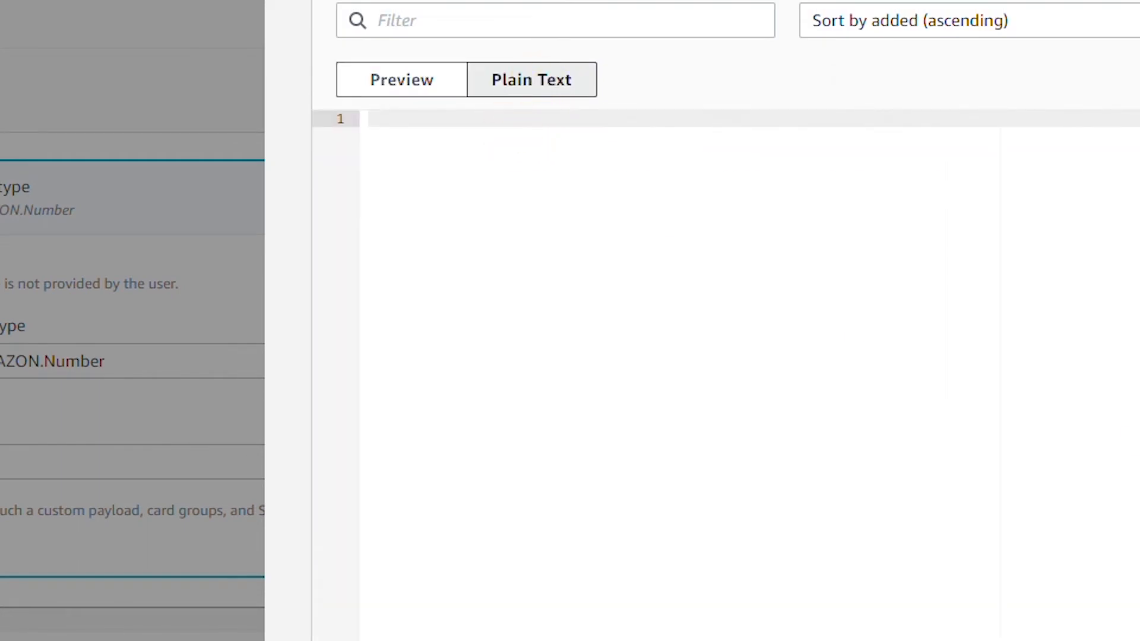
text(I would like to order )
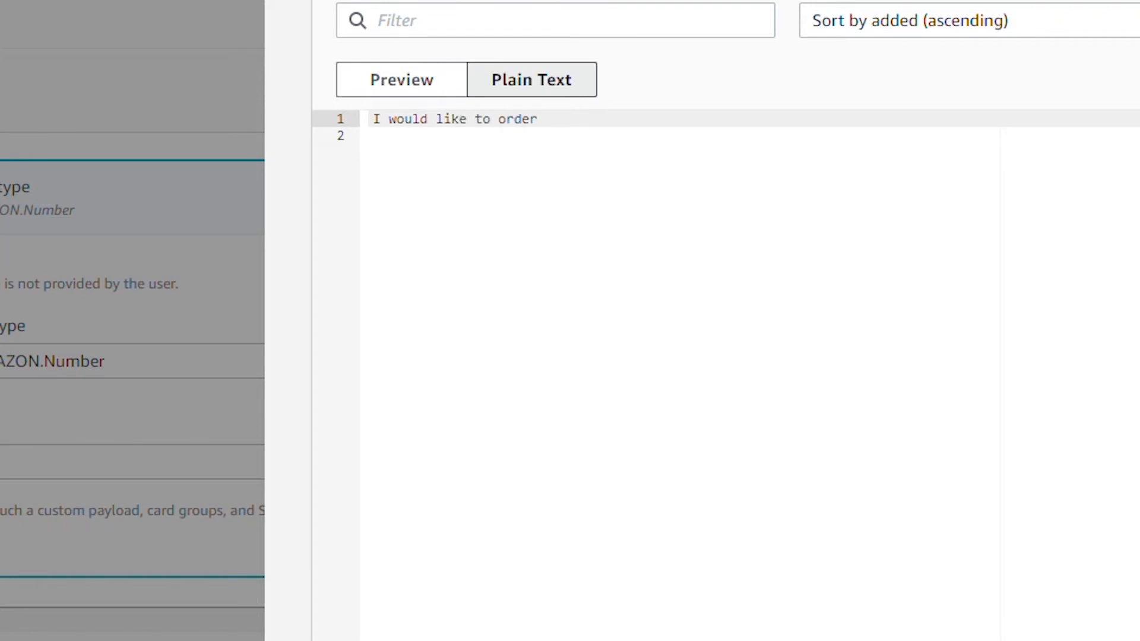
text({orderQuantity)
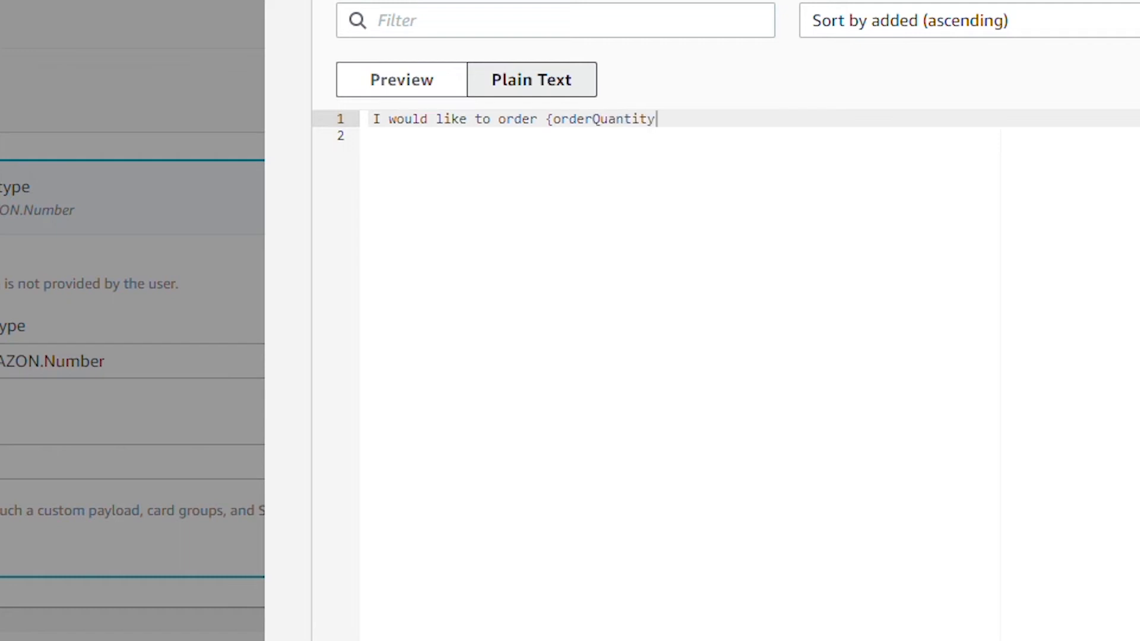
text(} please)
key(Return)
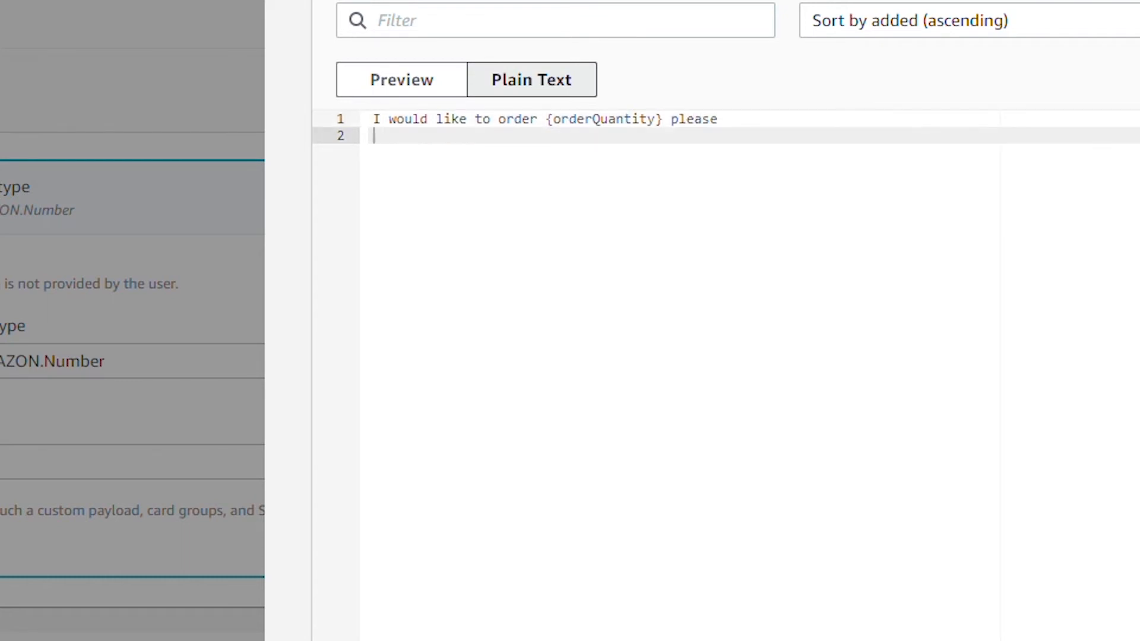
text({orderQuantity)
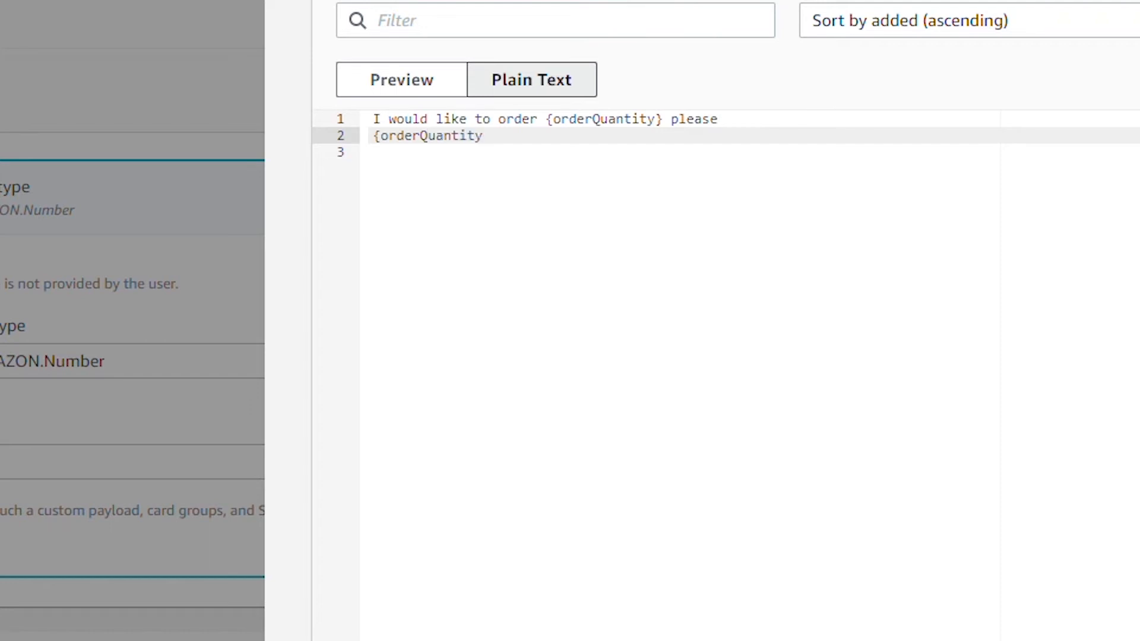
text(} please.)
key(BackSpace)
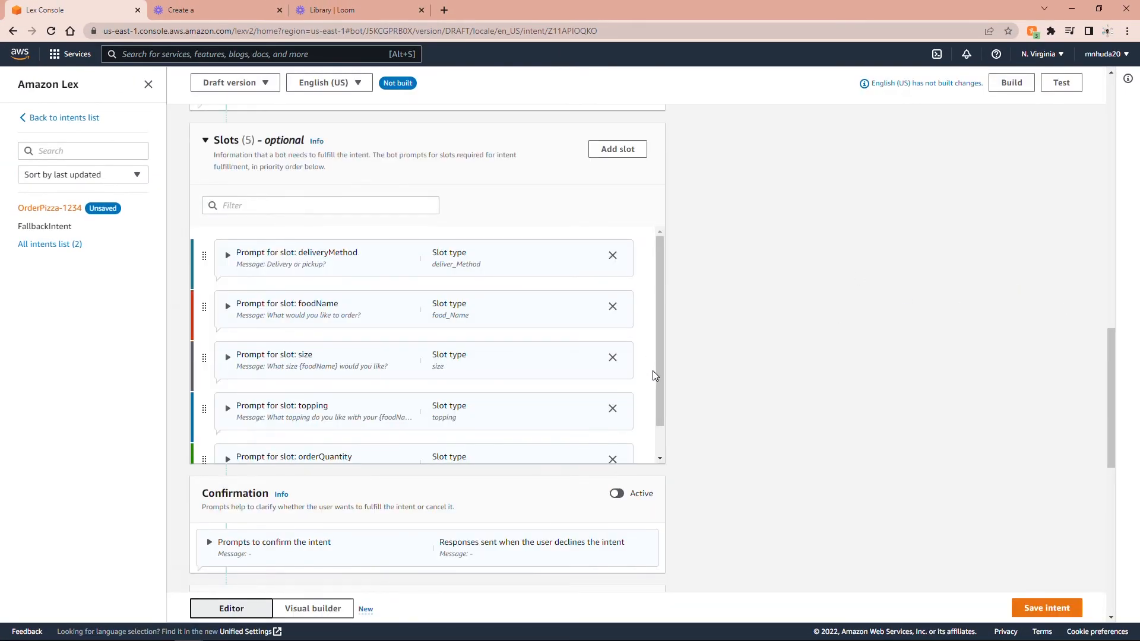
Look over the intent's slot list and save the OrderPizza-1234 intent.
scroll(663, 340, down, 1)
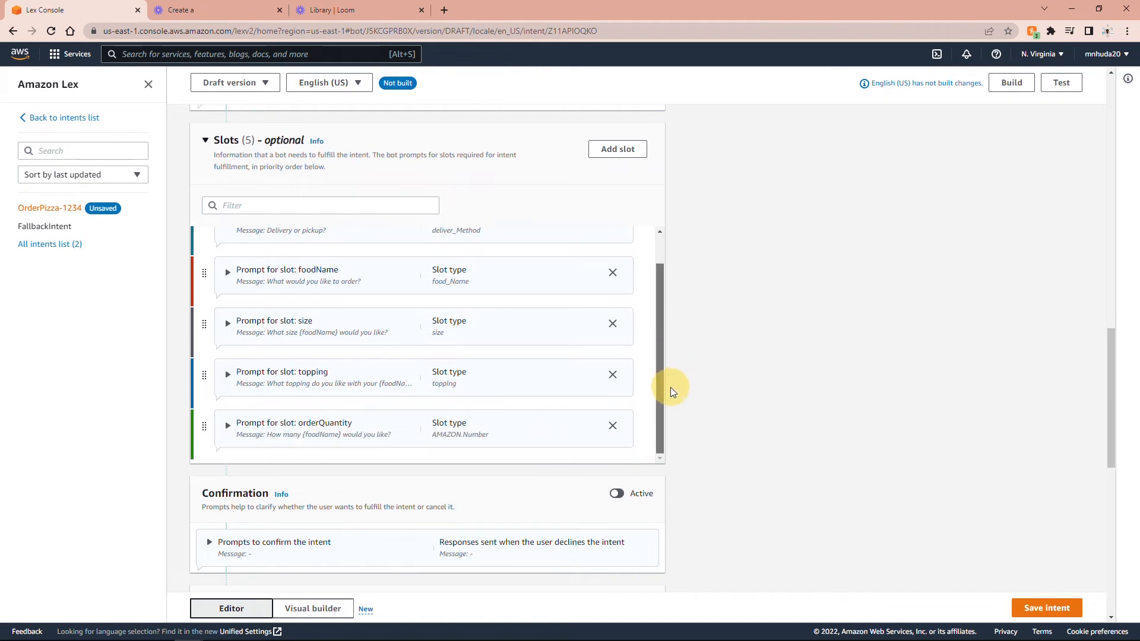
click(658, 254)
drag(657, 248, 665, 319)
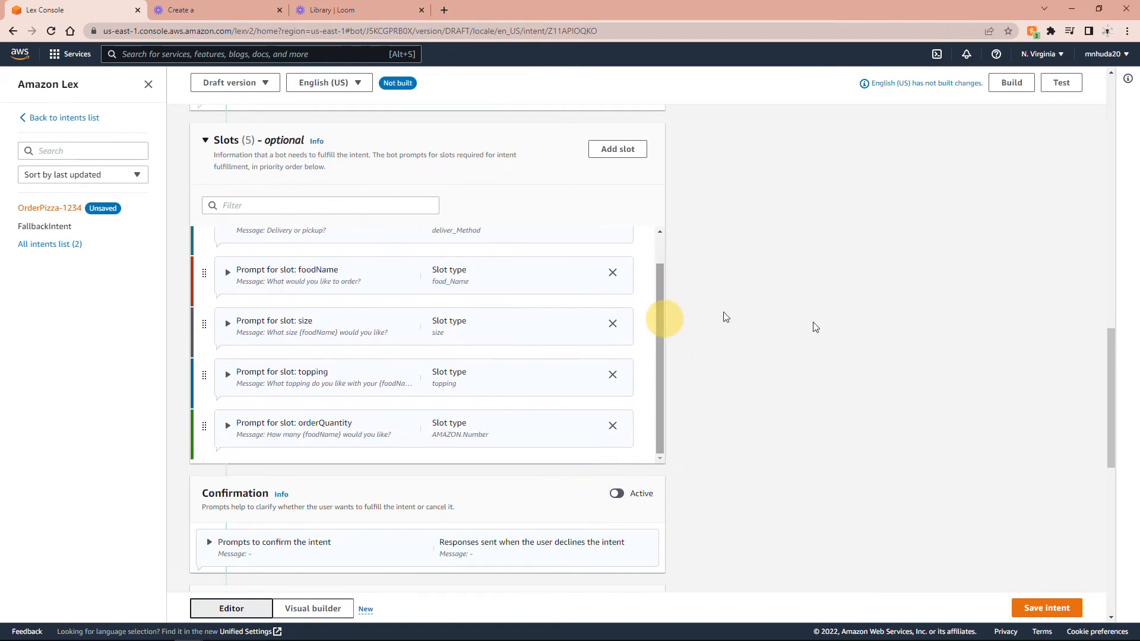
click(1043, 609)
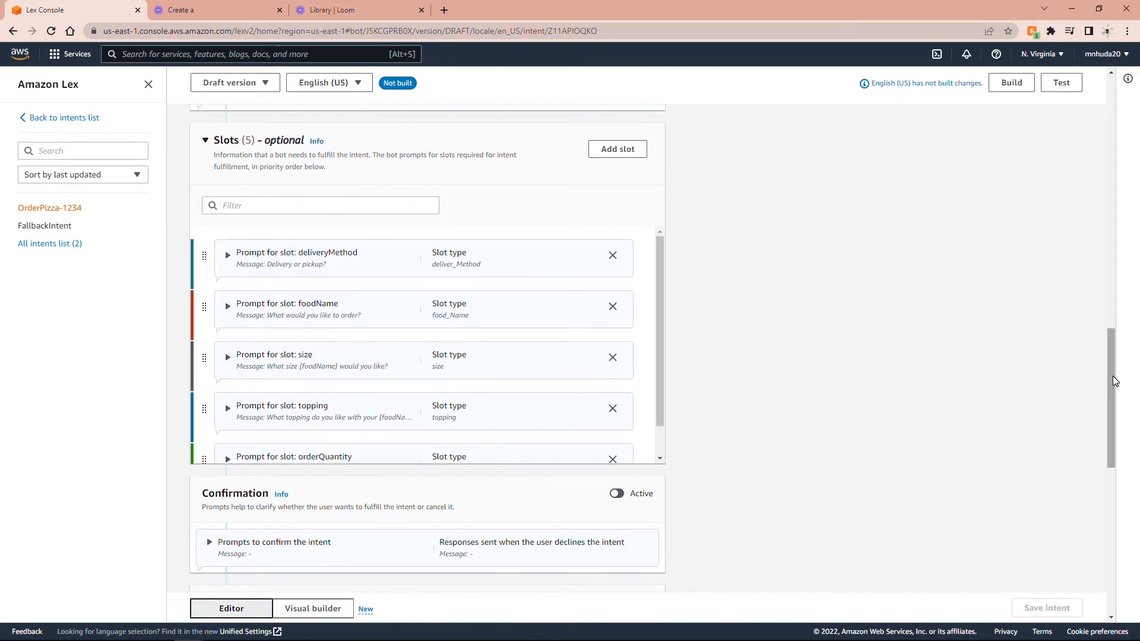
Set the initial response message acknowledging the user's request to "Sure, I can help with that." and collapse its message group.
drag(1113, 376, 1063, 276)
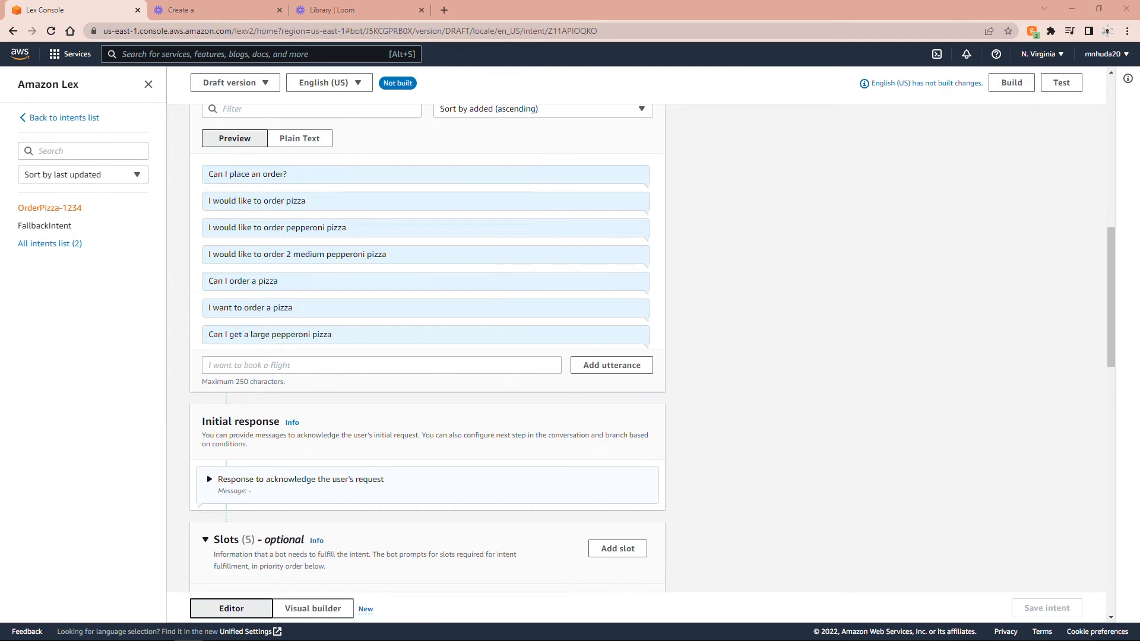
click(211, 488)
scroll(210, 485, down, 1)
scroll(211, 486, down, 2)
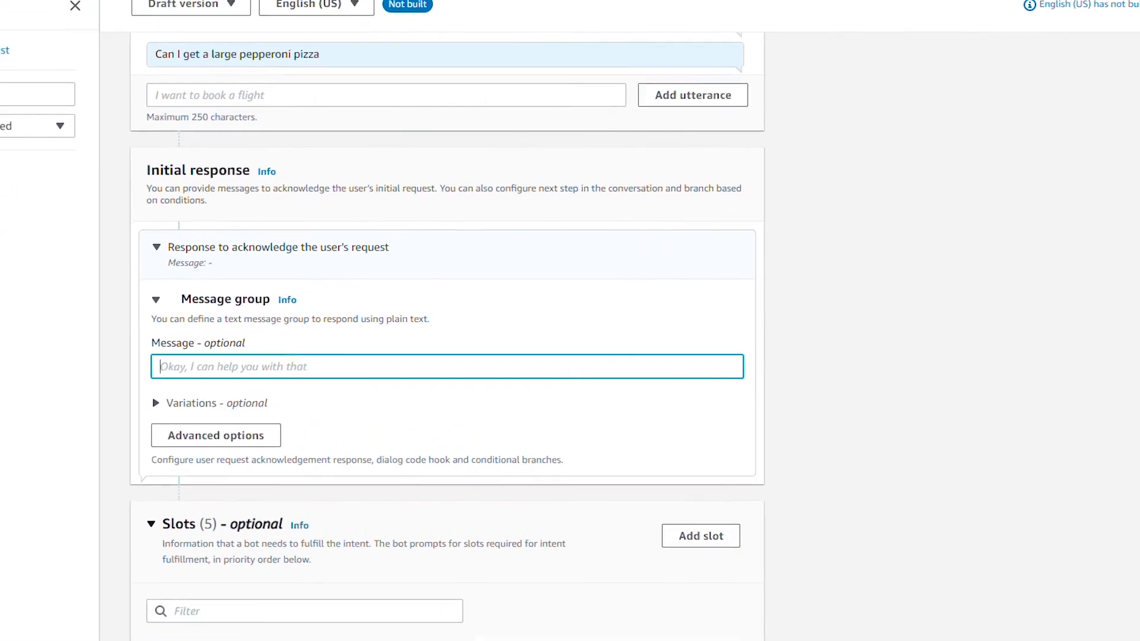
text(Sure, I )
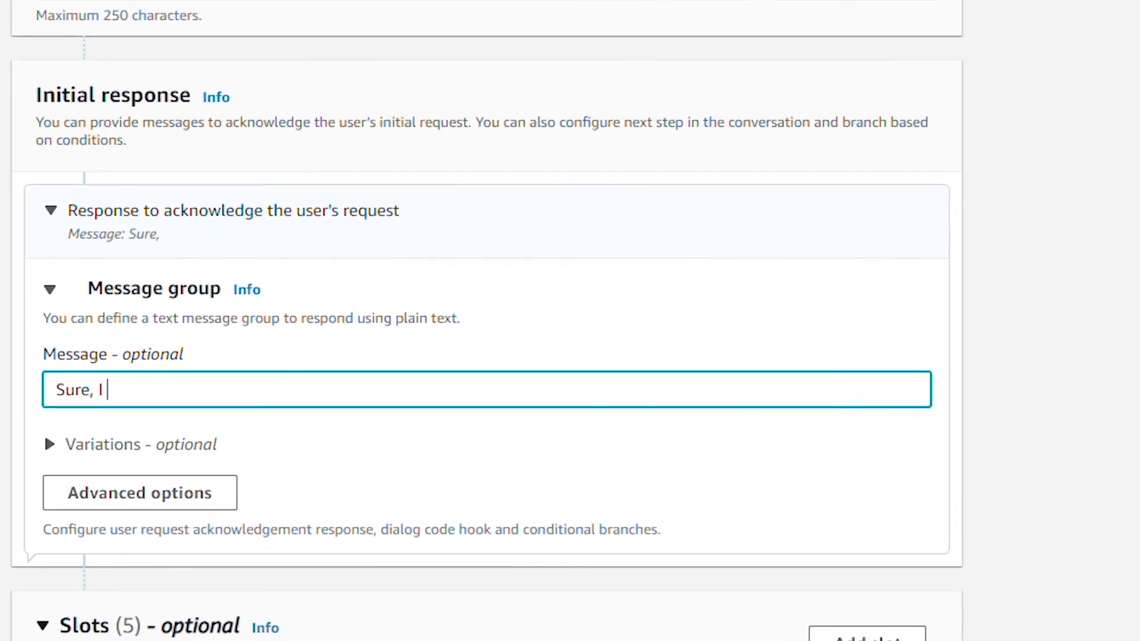
text(can help )
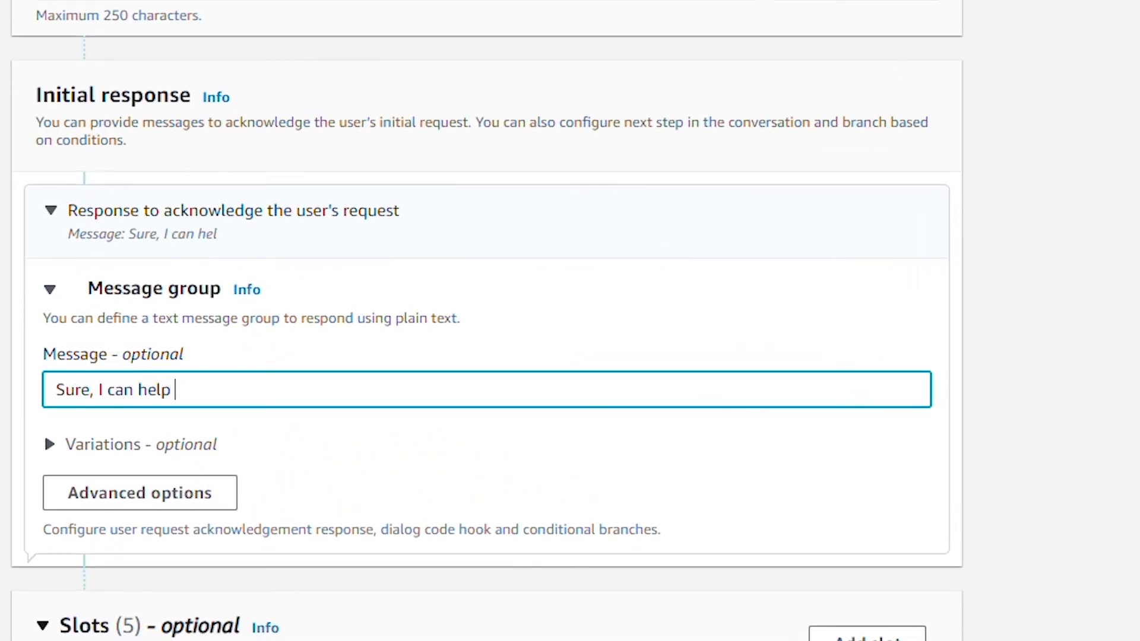
text(with that.)
click(40, 287)
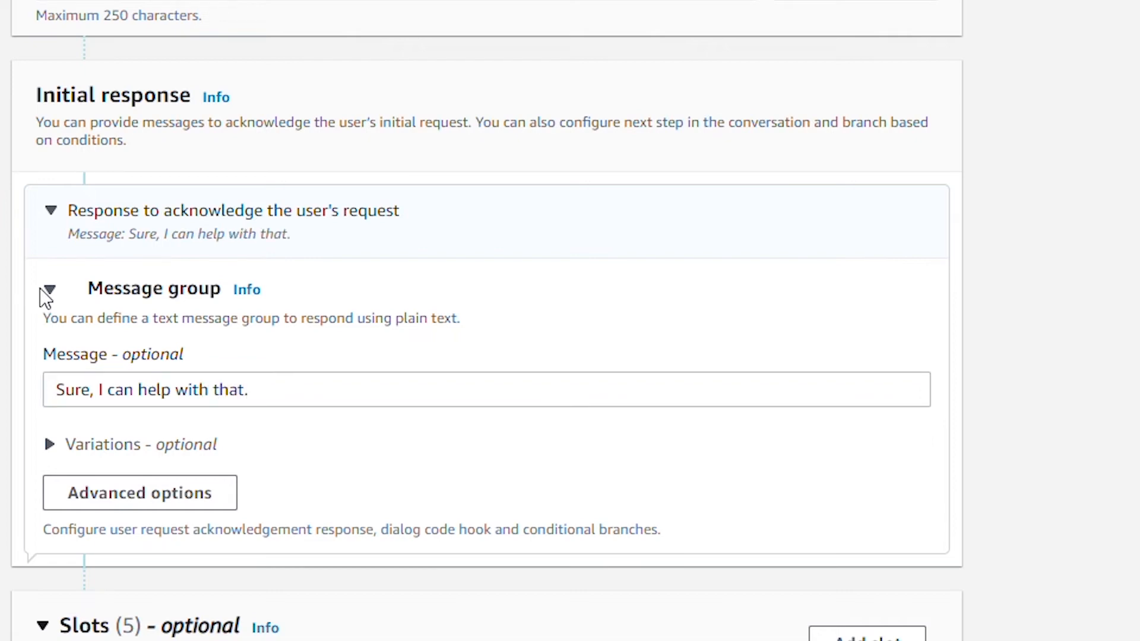
click(51, 289)
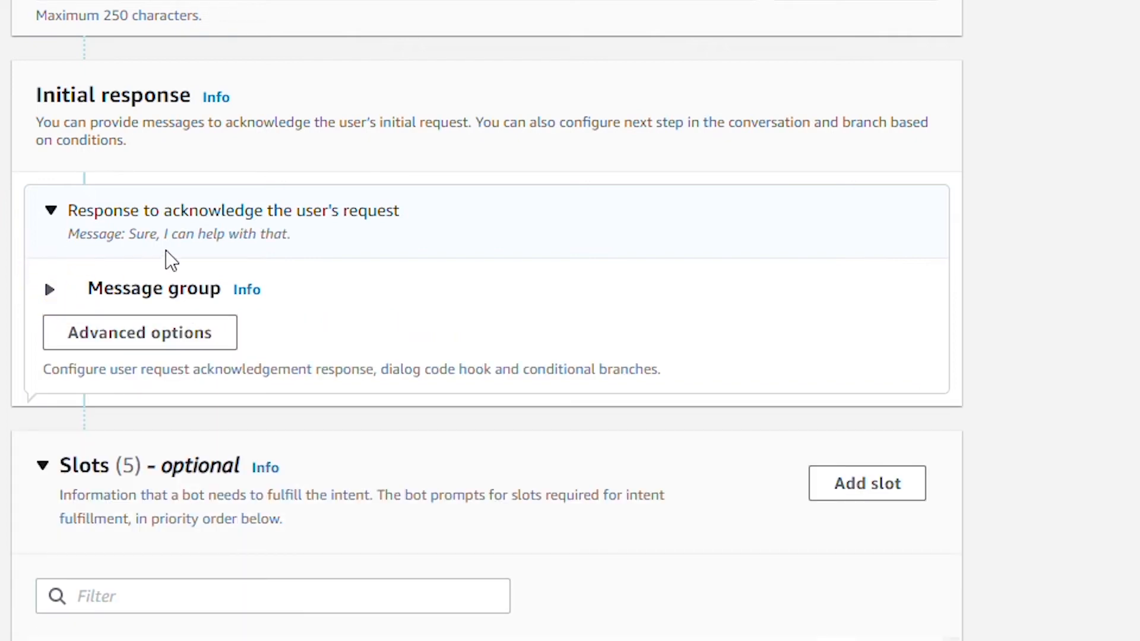
Set the intent's confirmation prompt to "Are you sure to order {orderQuantity} {size} {topping} {foodName} ?".
scroll(32, 227, down, 15)
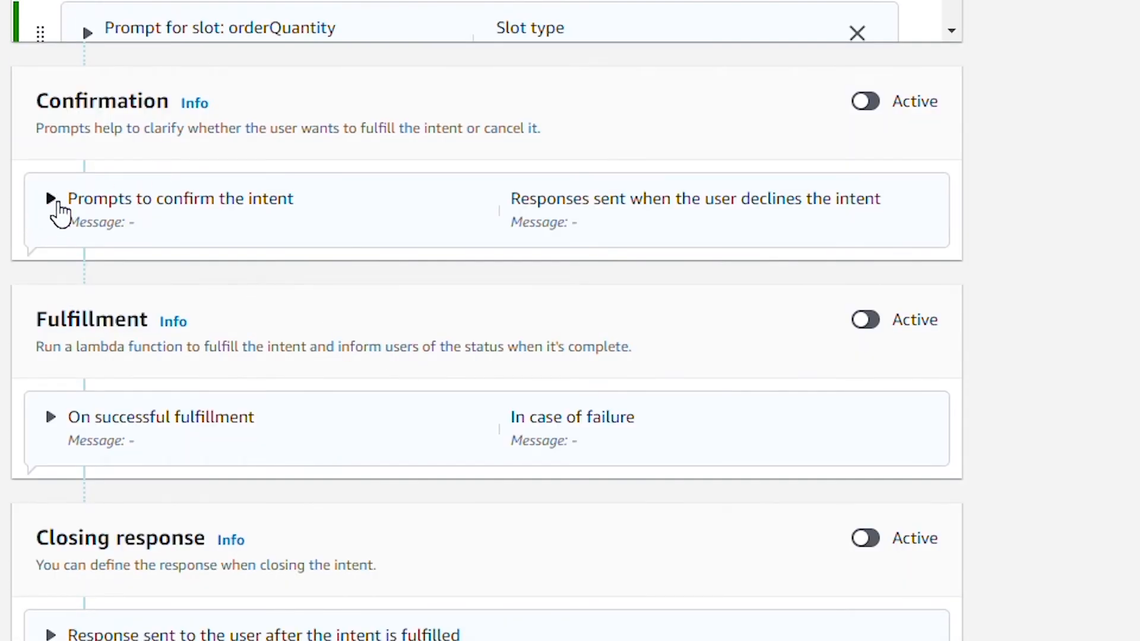
scroll(17, 215, up, 1)
click(51, 207)
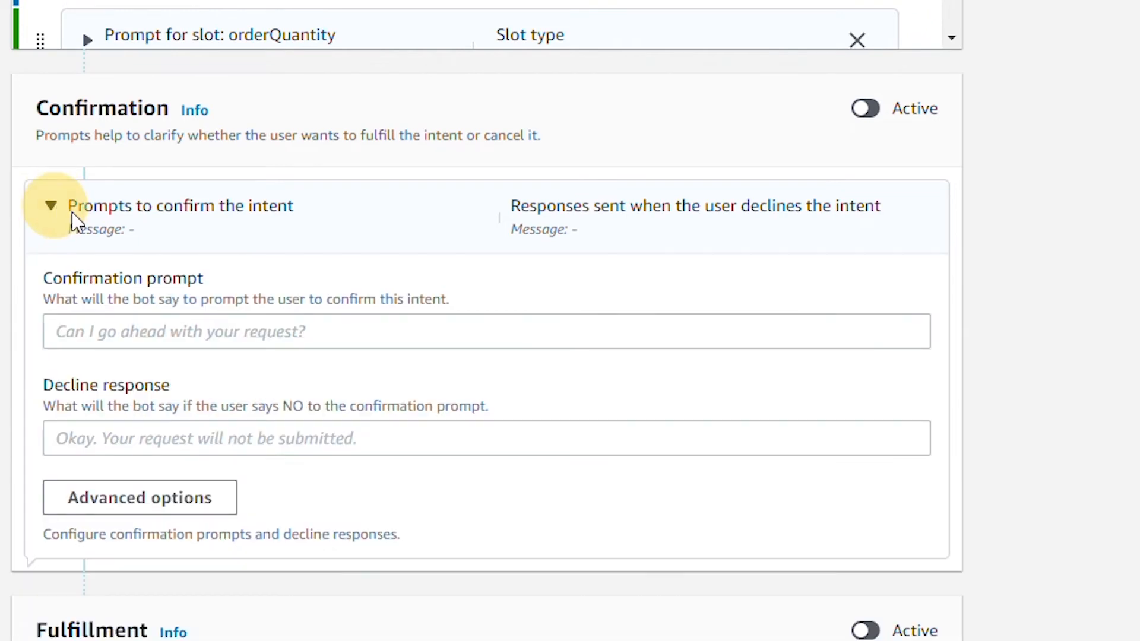
click(210, 331)
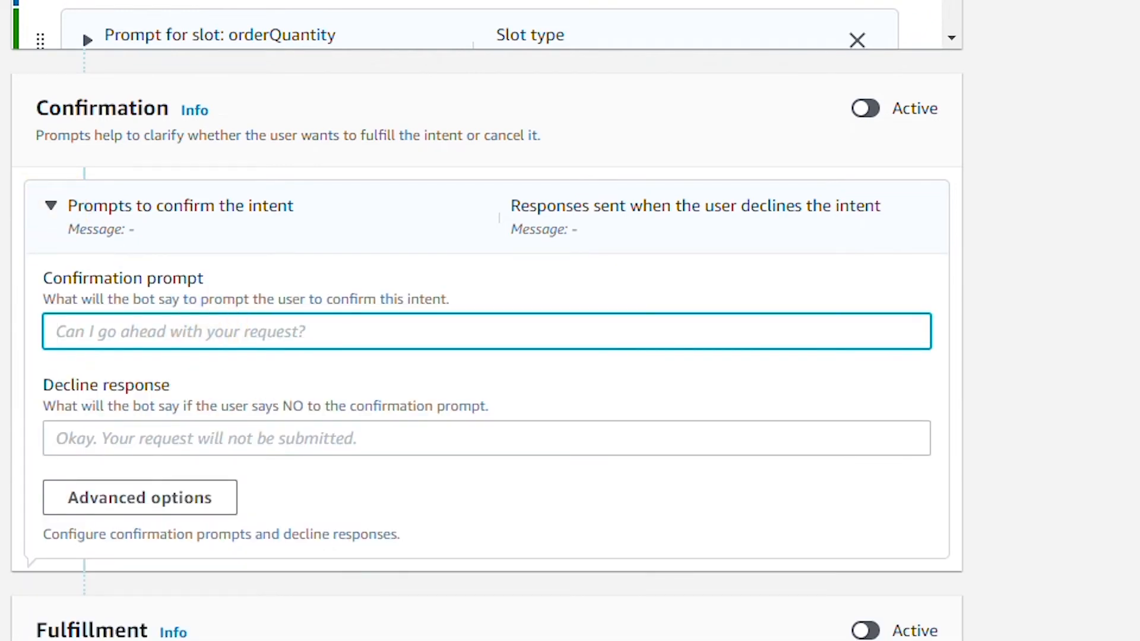
text(Are yo)
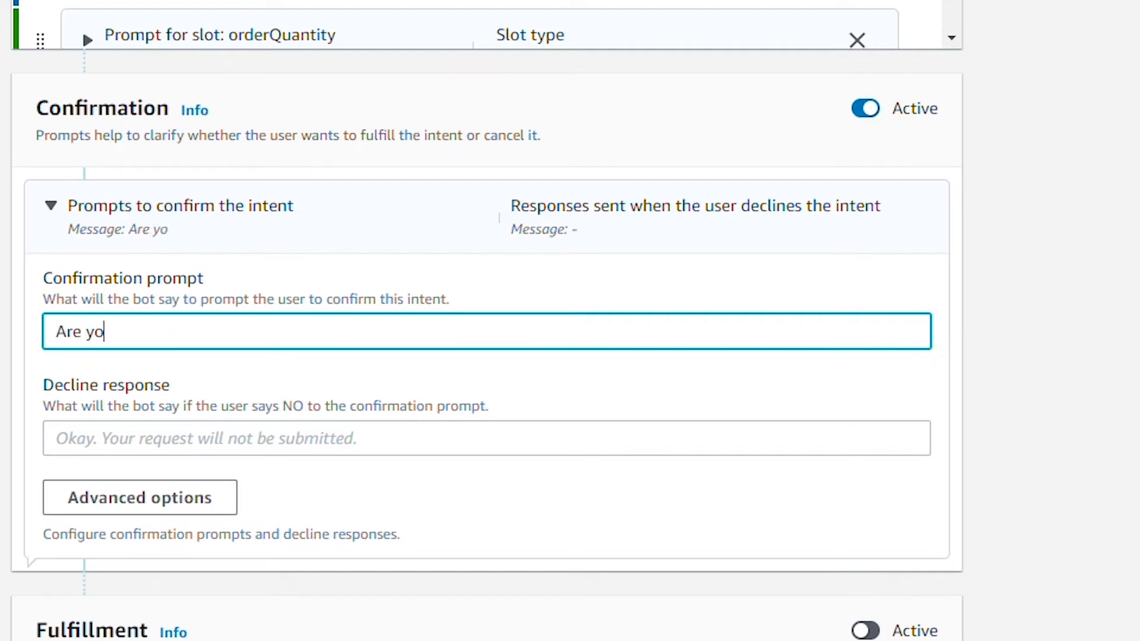
text(u sure t)
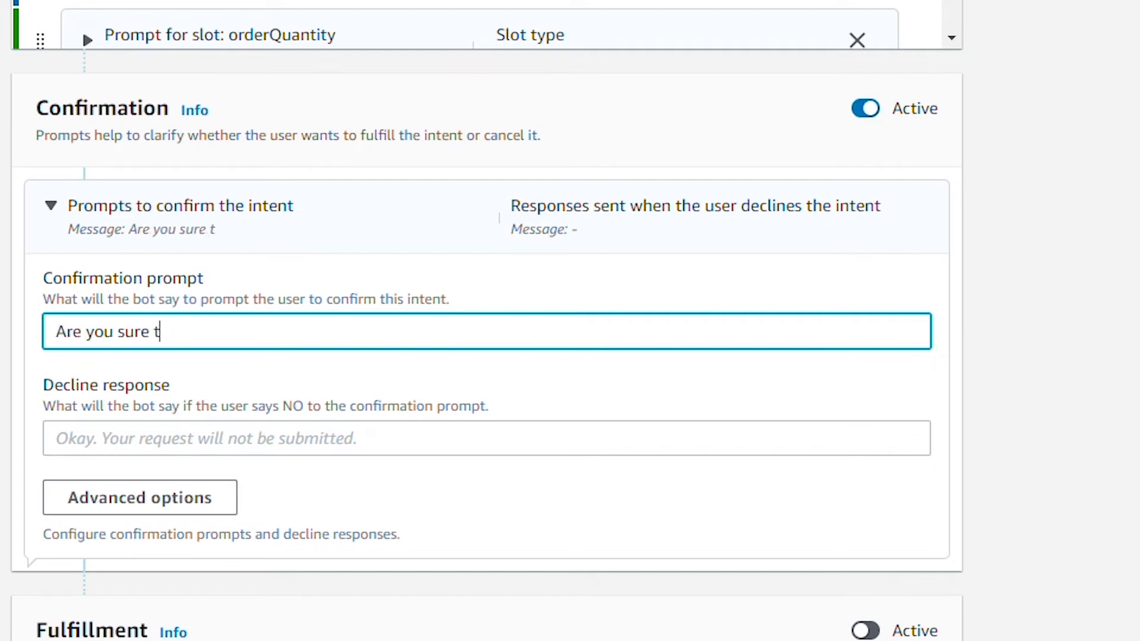
text(o order)
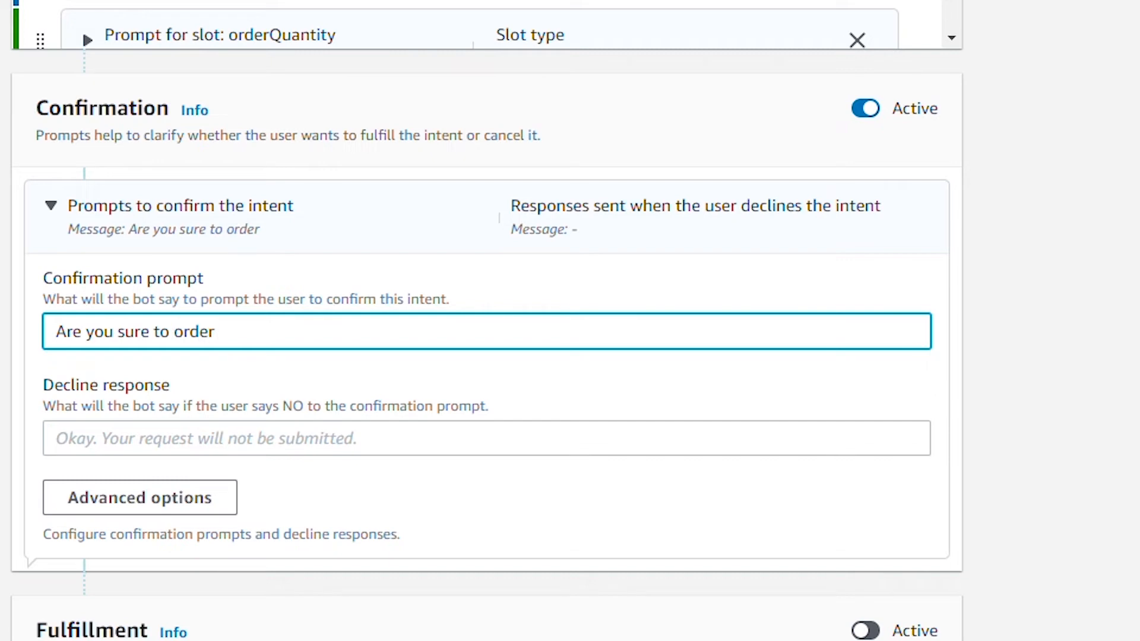
text( {orderQuantity})
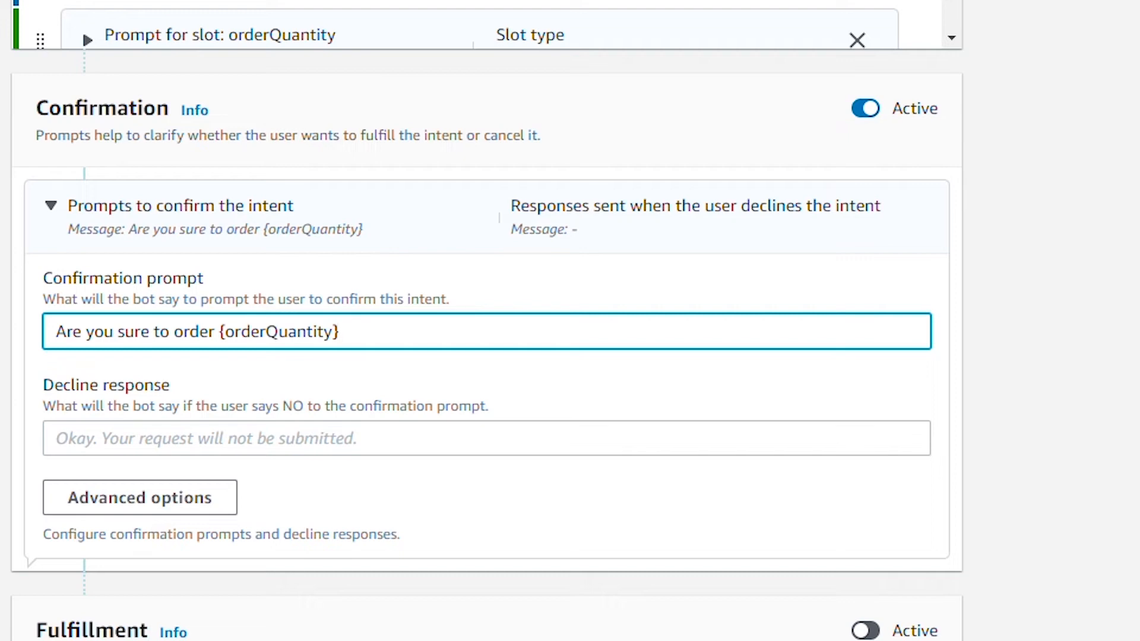
text({size})
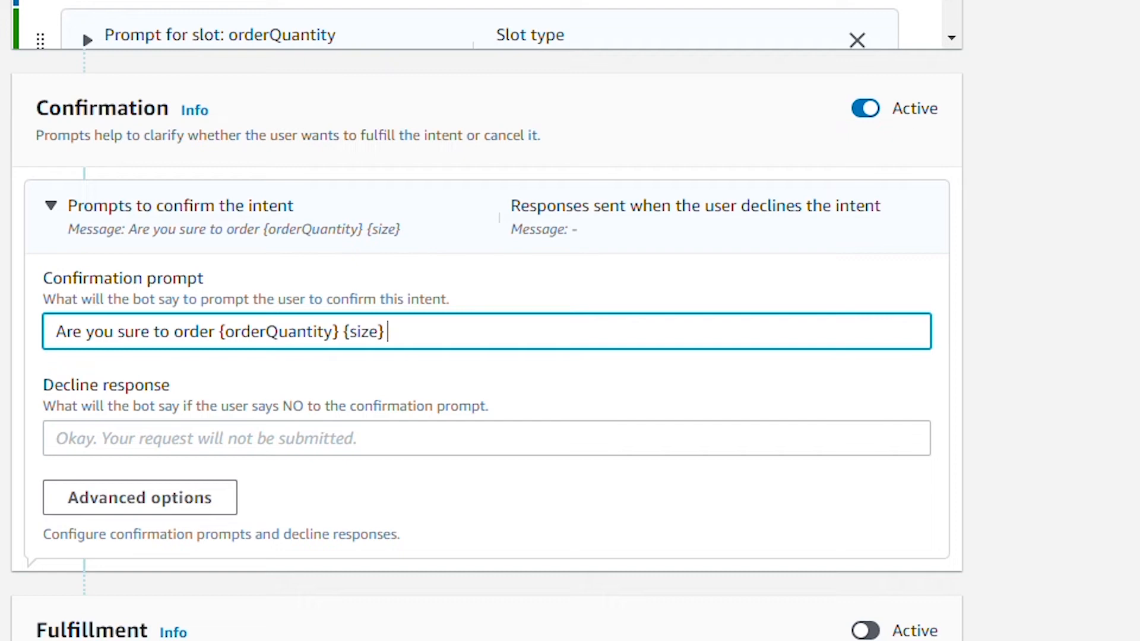
text({topping)
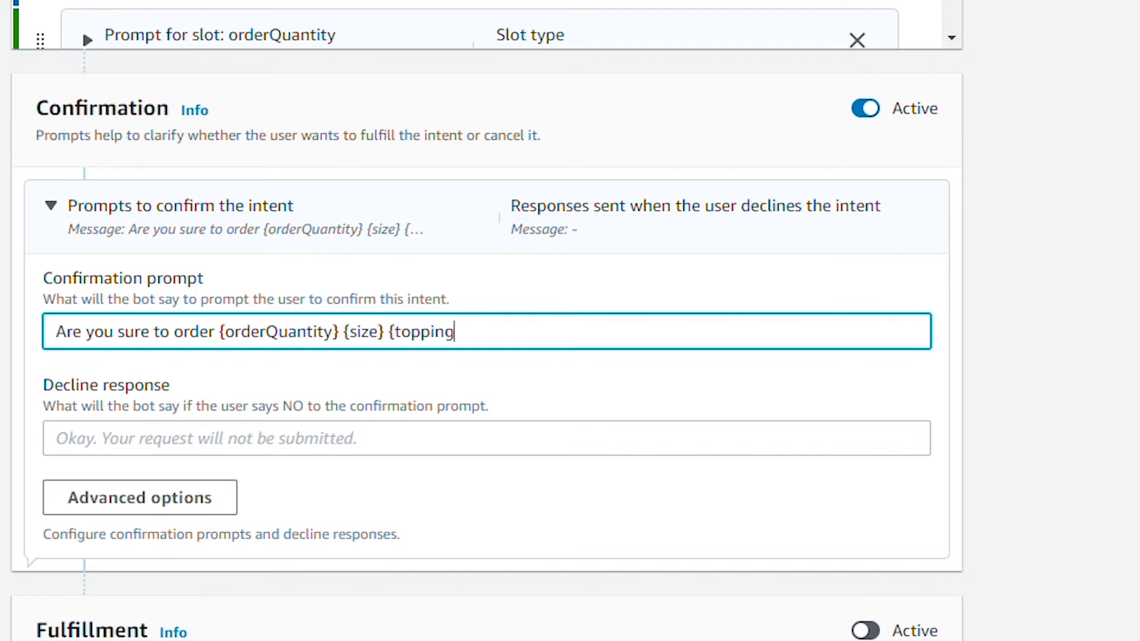
text(} {foodNam)
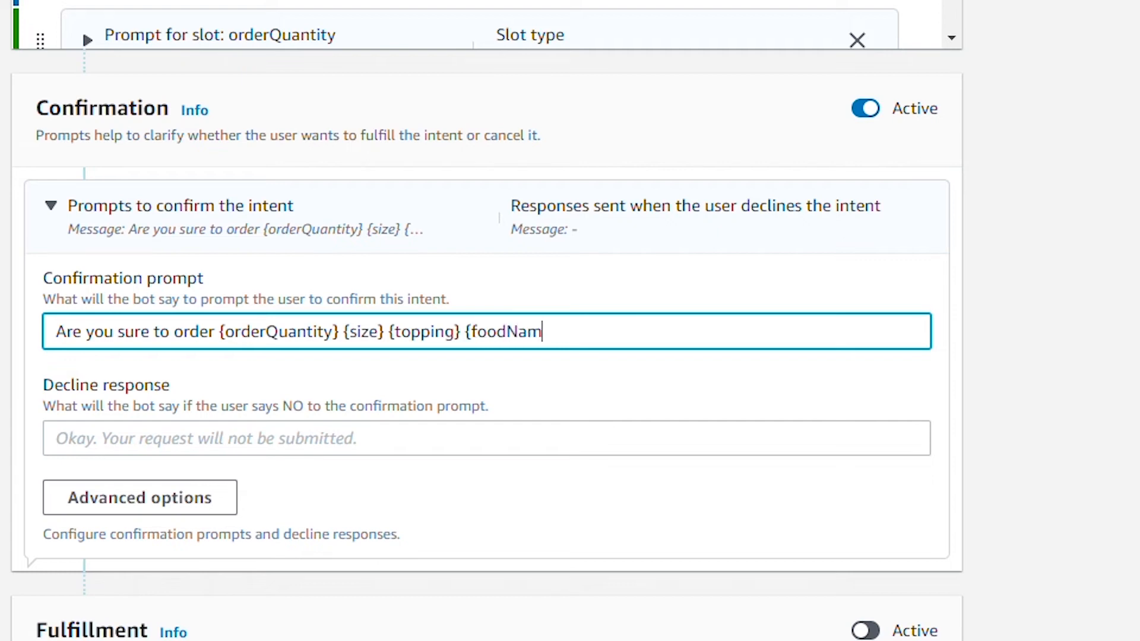
text(e} ?)
Set the confirmation's decline response to "Okay, your order will not be placed." and collapse the confirmation prompts.
click(279, 440)
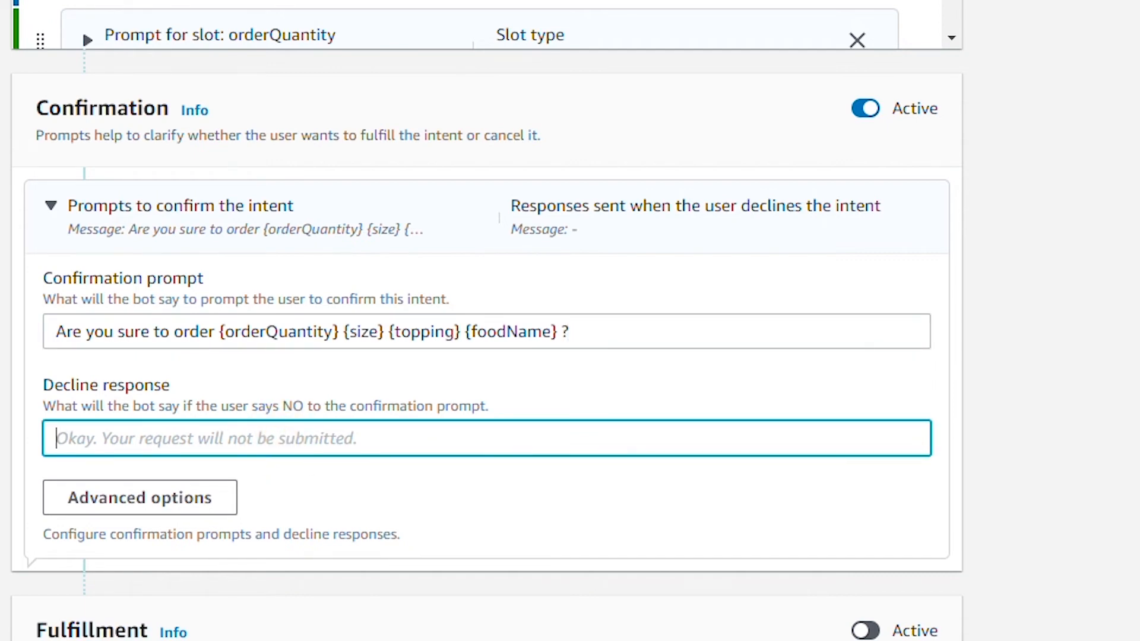
text(Okay, )
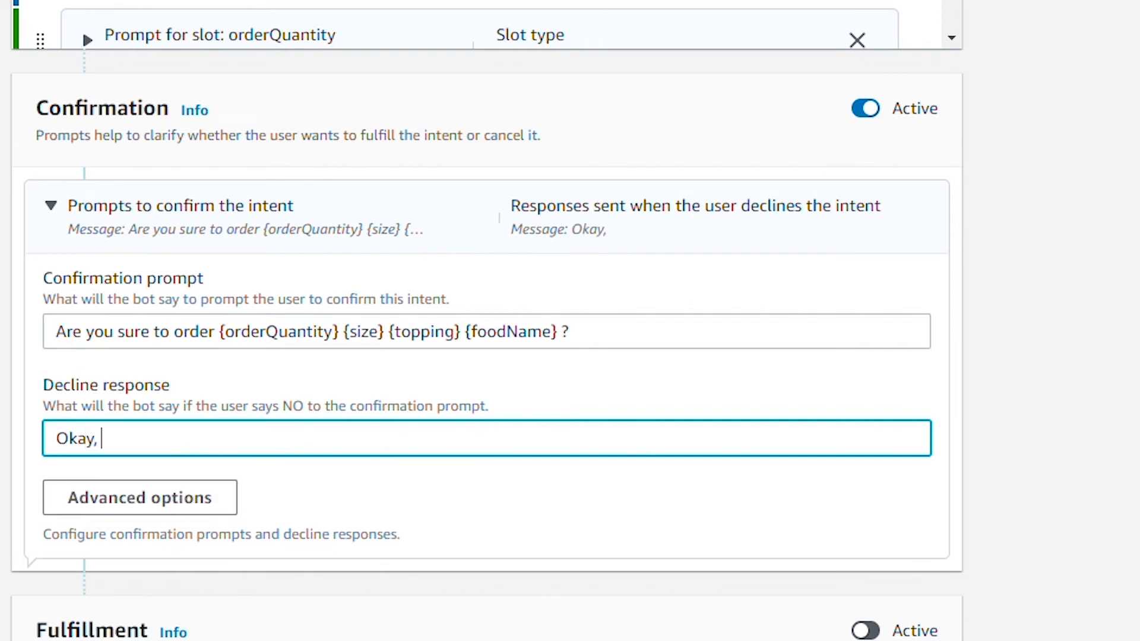
text(your ord)
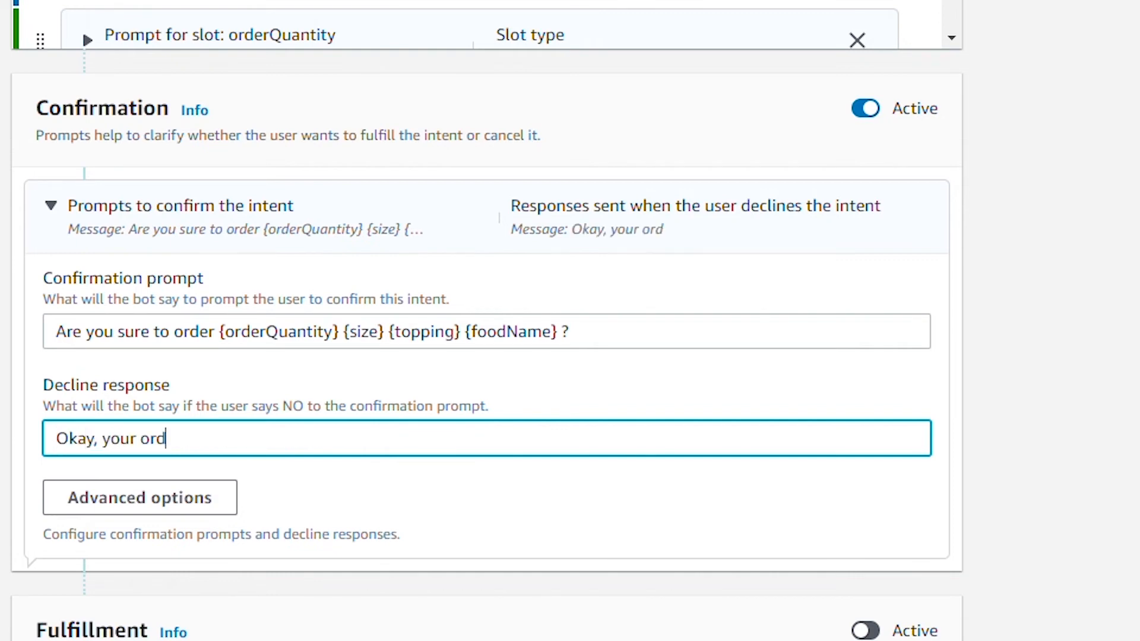
text(er will not )
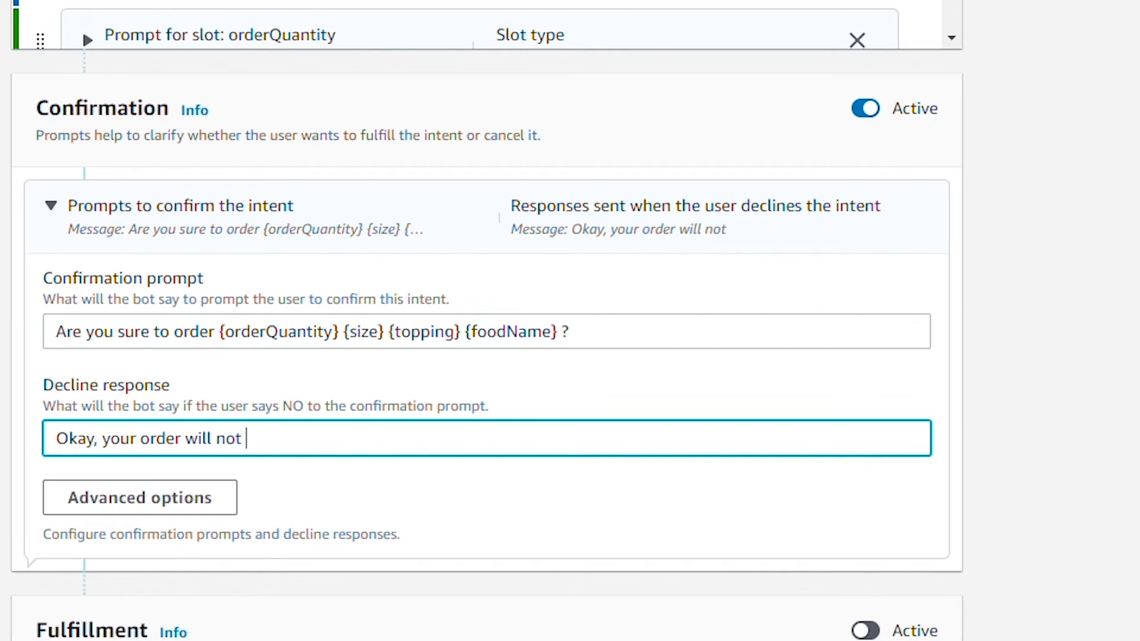
text(be placed)
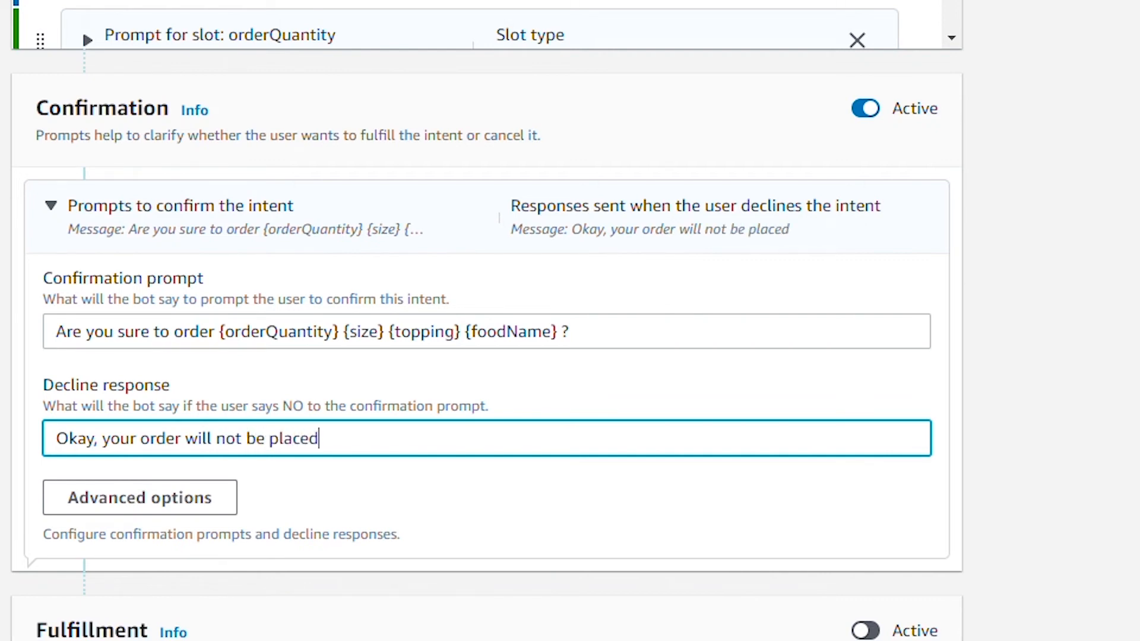
text(.)
click(46, 204)
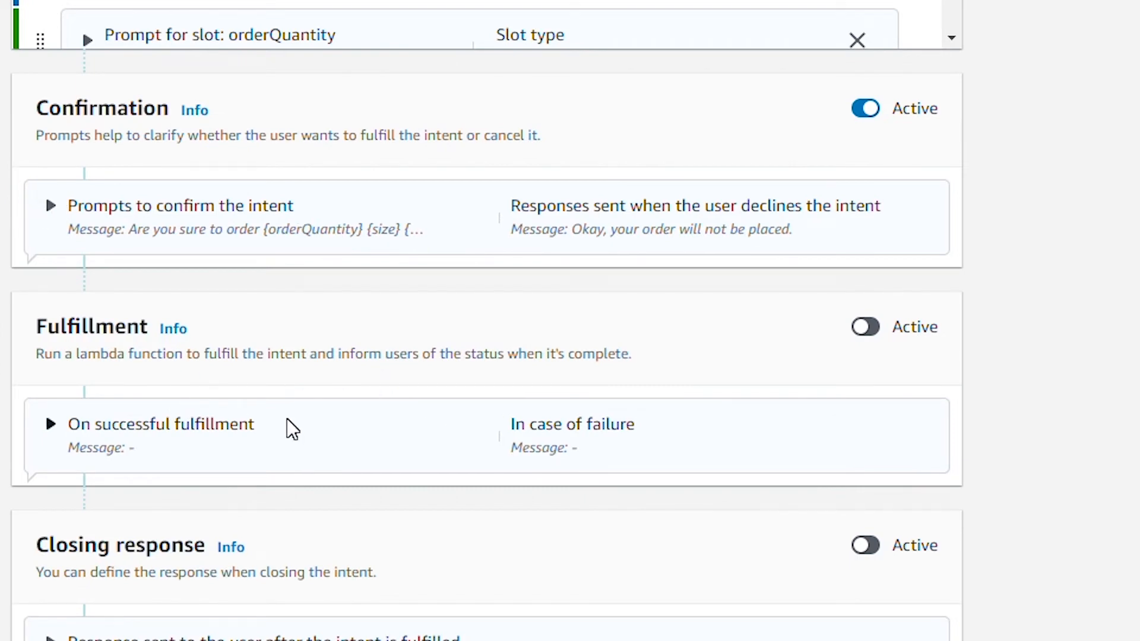
Set the successful fulfillment message to "Your order has been placed. It will be ready in 20 minutes.".
click(50, 425)
scroll(51, 425, down, 3)
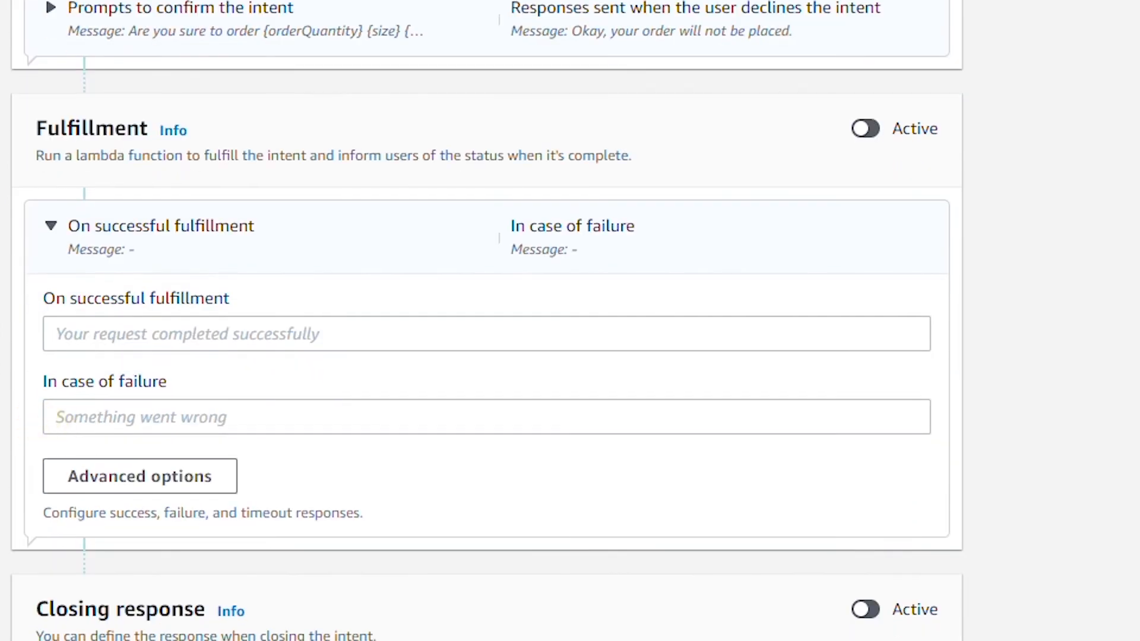
click(211, 333)
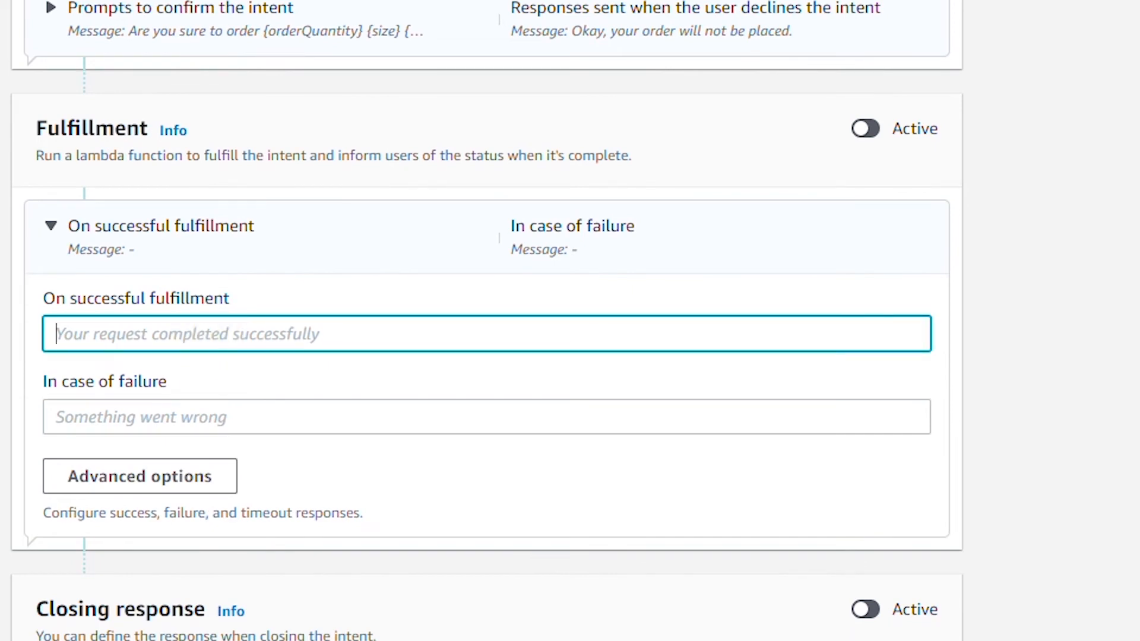
text(Your or)
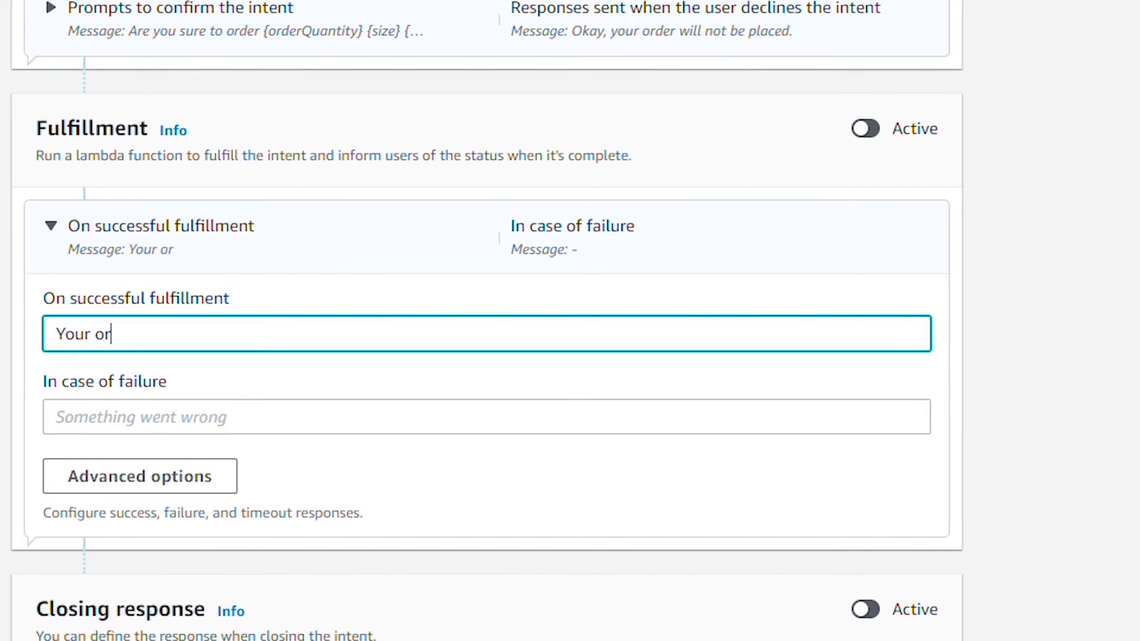
text(der has )
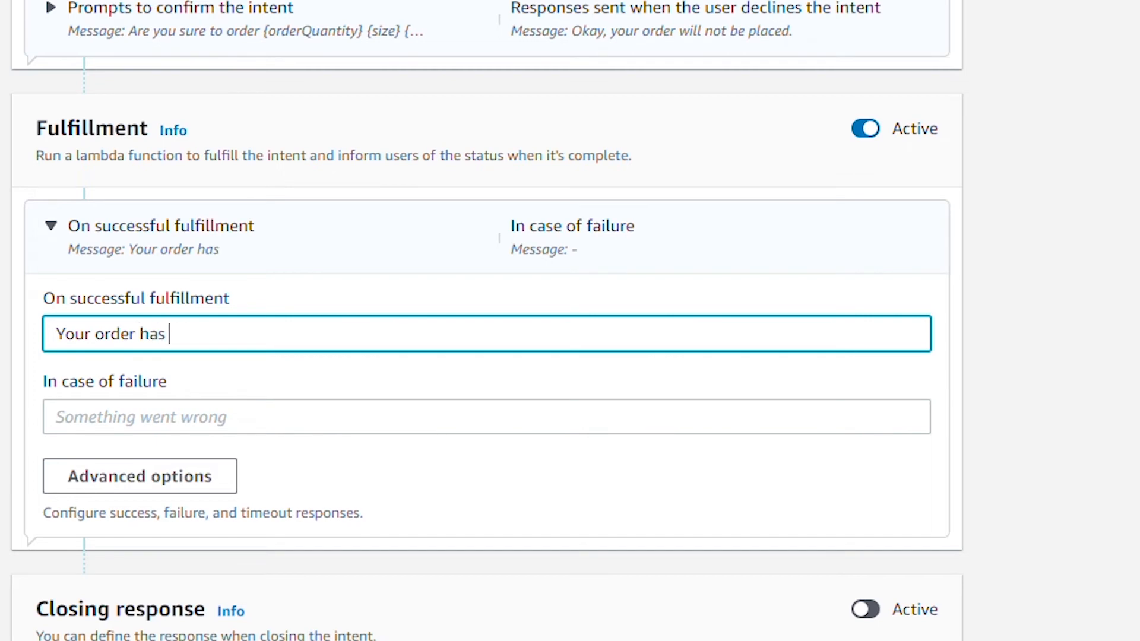
text(been placed.)
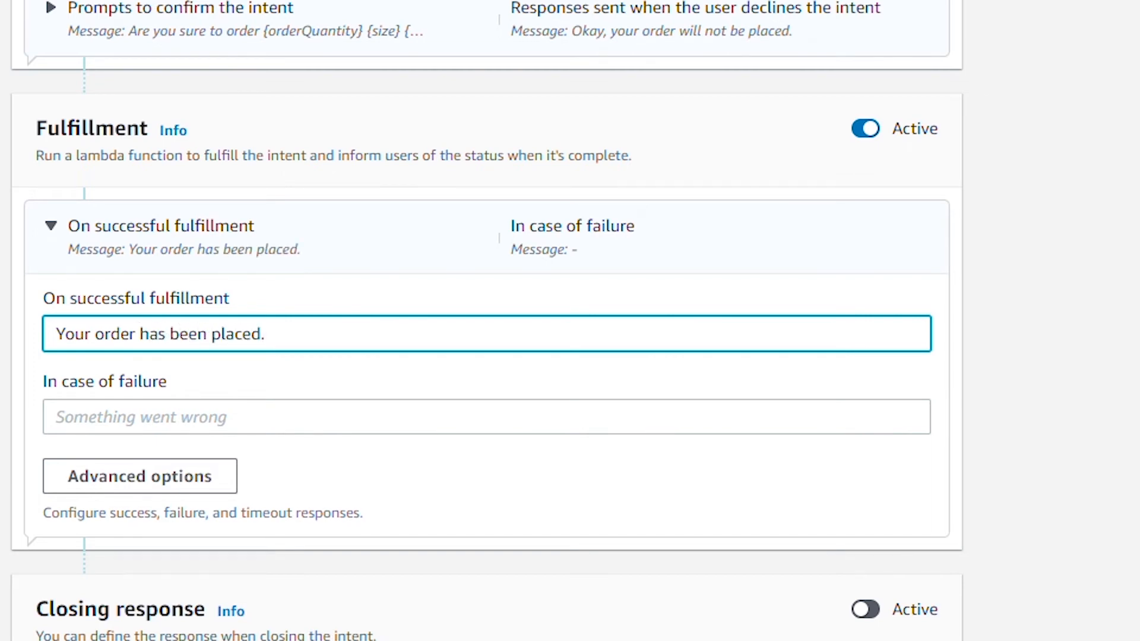
text( It will be re)
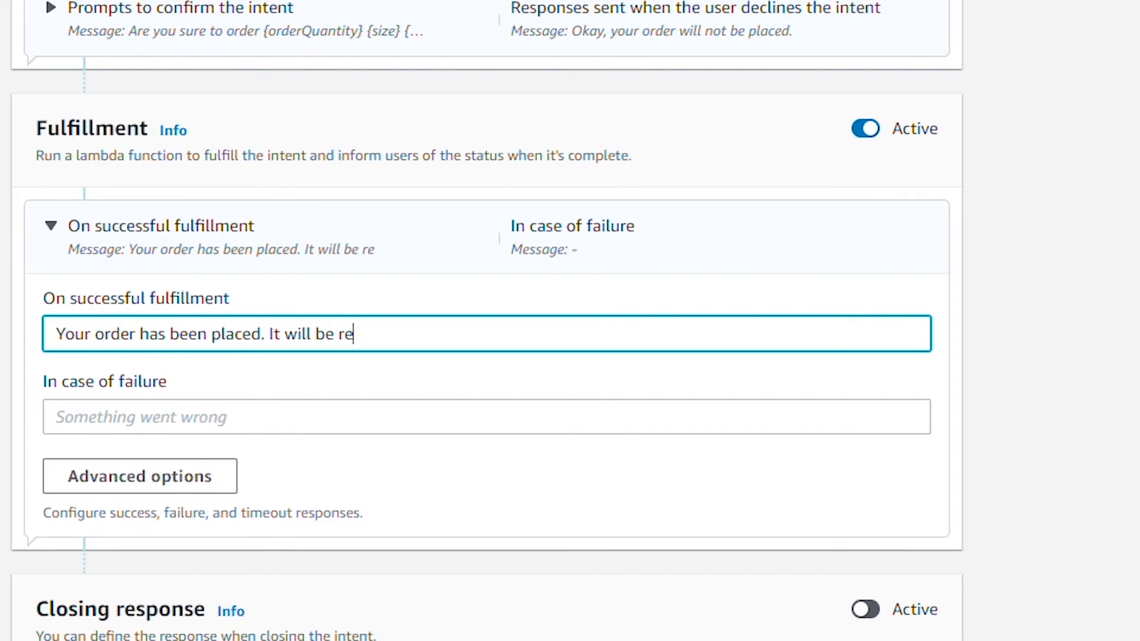
text(ady in )
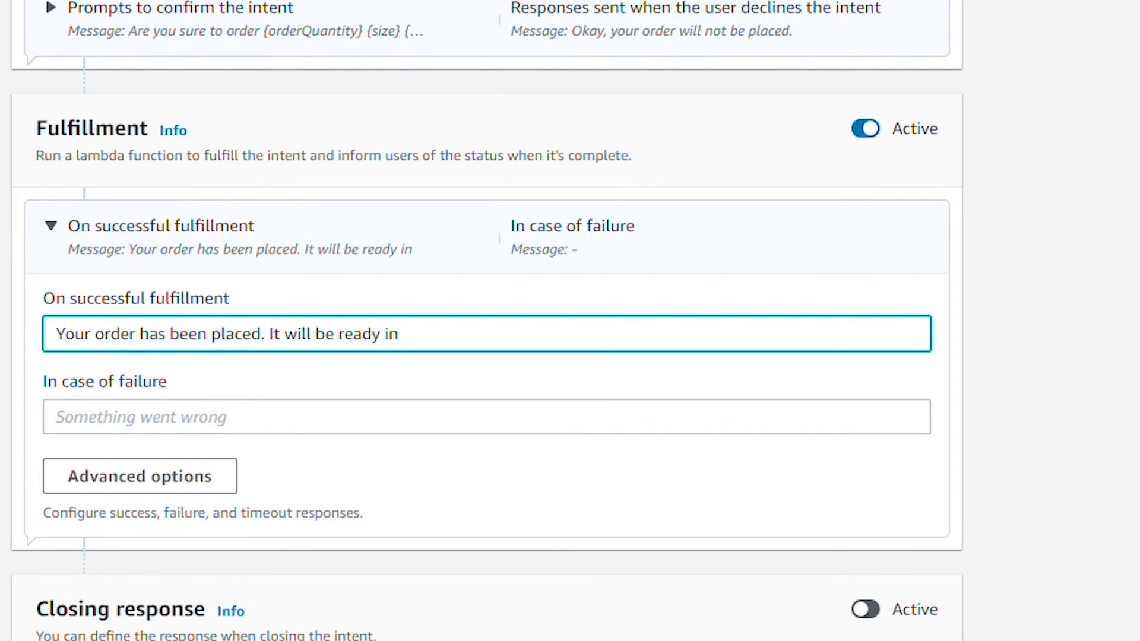
text(20 minute)
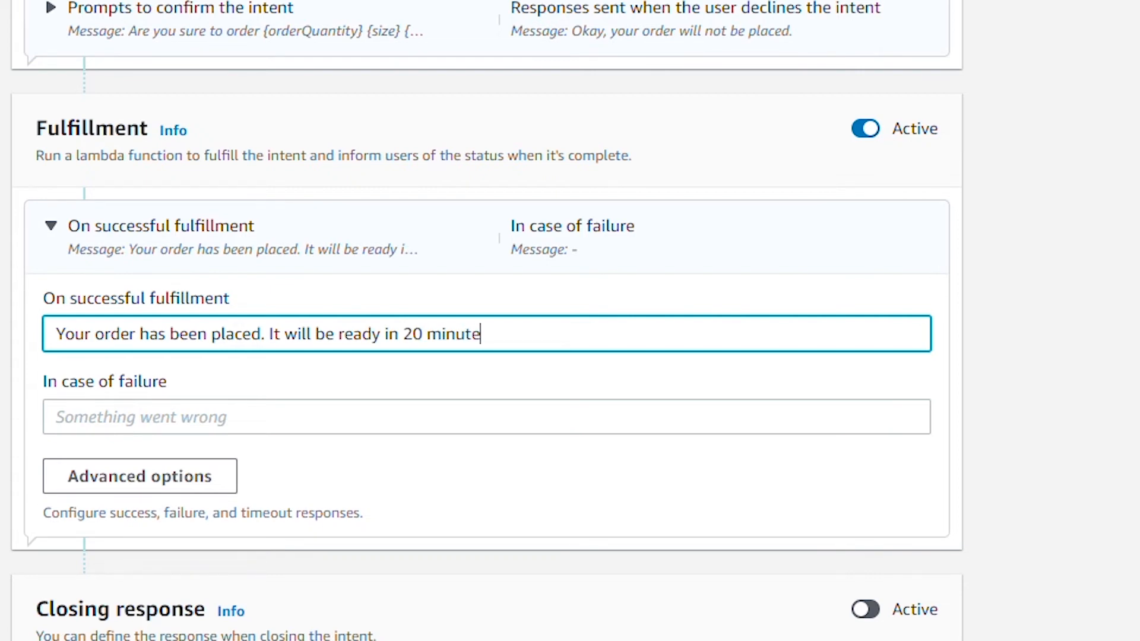
text(s.)
Set the fulfillment failure message to "Sorry, we cann't proceed with the order this time." and collapse the fulfillment messages.
click(199, 411)
text(So)
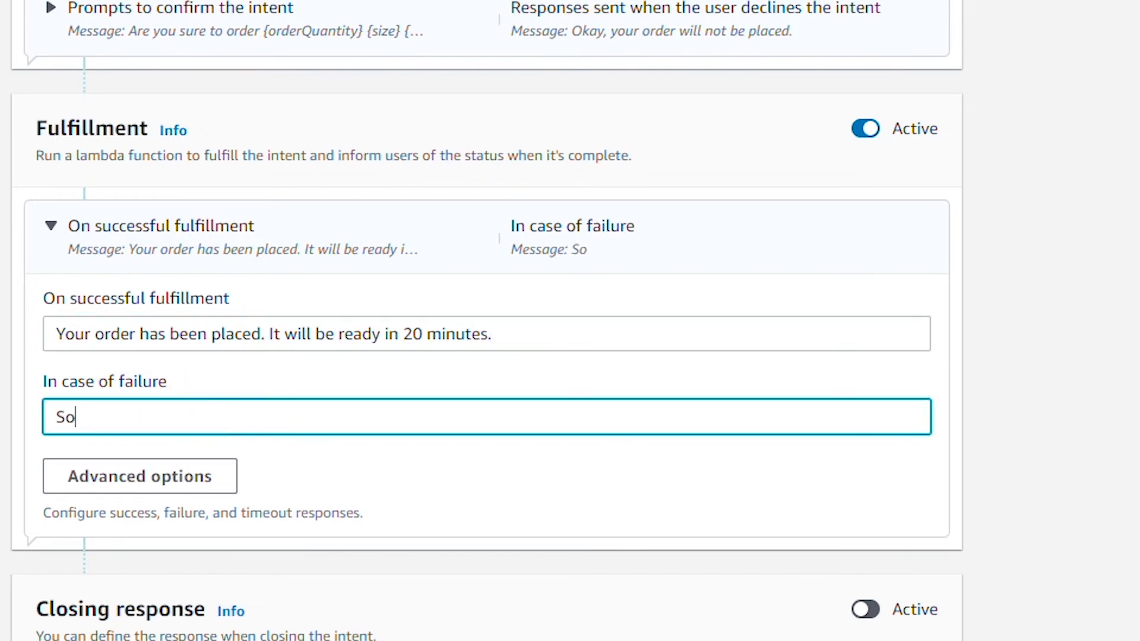
text(rry, we cann't)
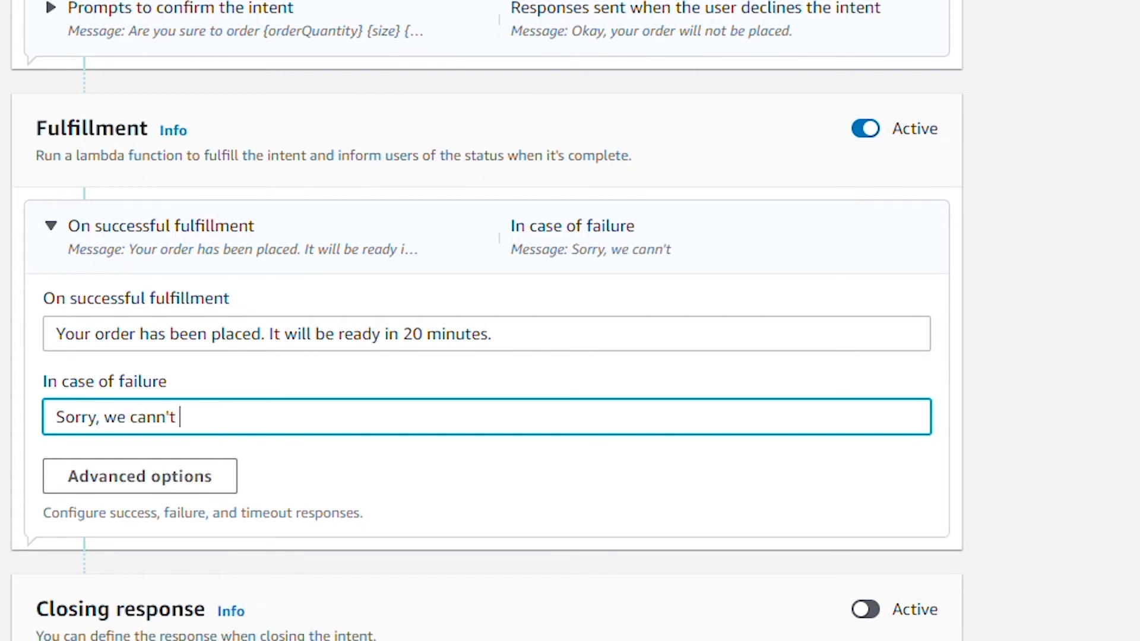
text(proceed with the ro)
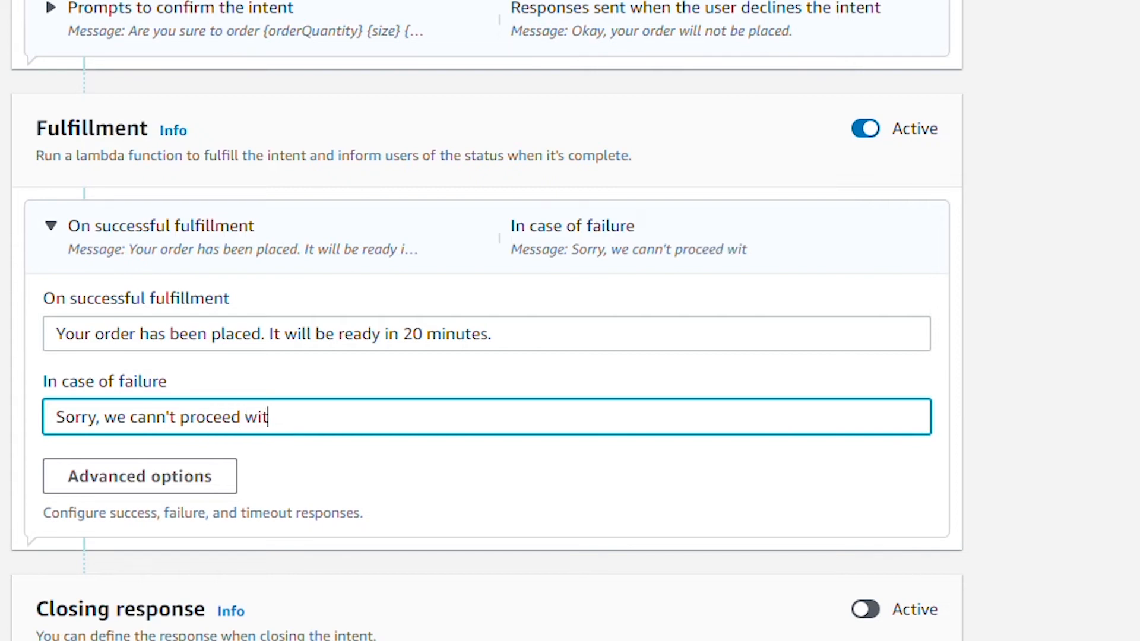
key(BackSpace)
key(BackSpace)
text(order this time.)
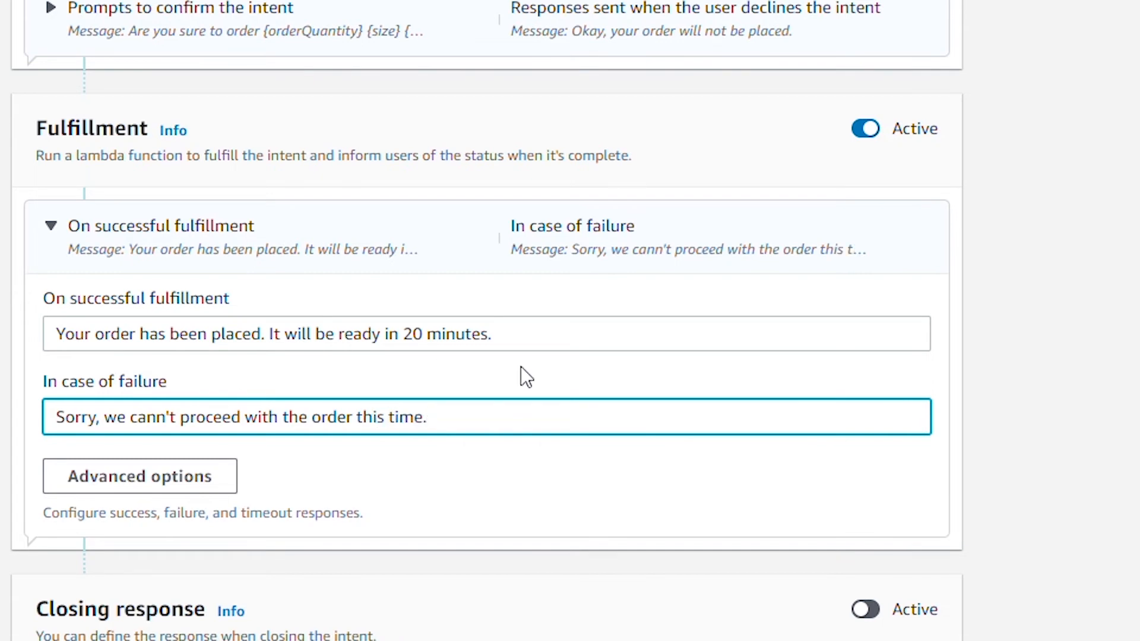
click(51, 226)
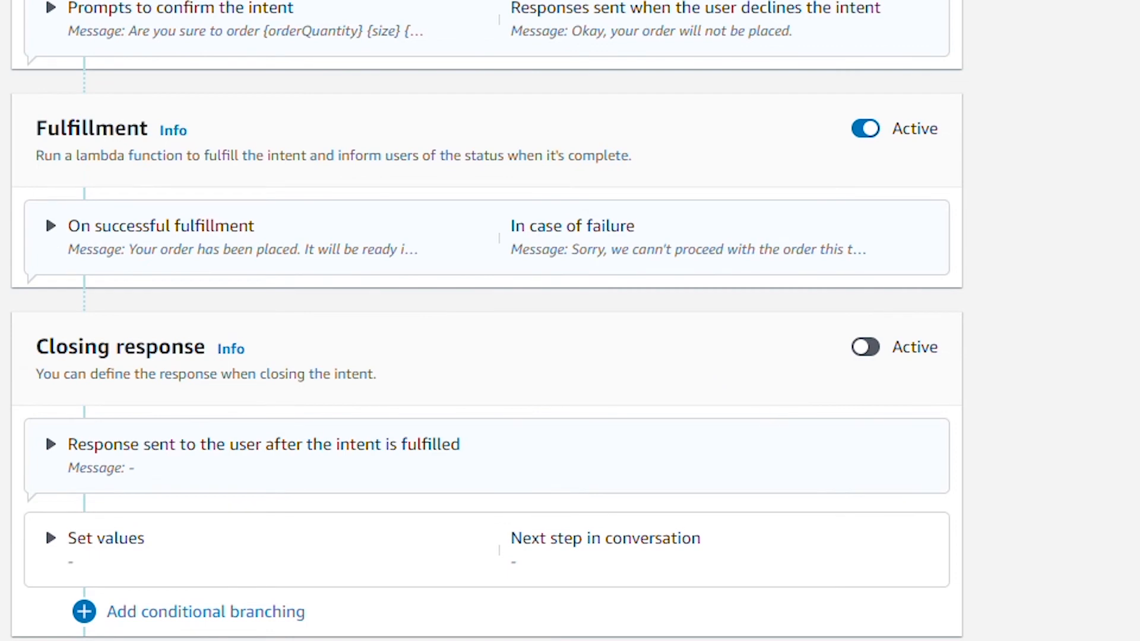
Set the closing response message to "Thank you for considering us for your {foodName}" and save the intent.
click(50, 445)
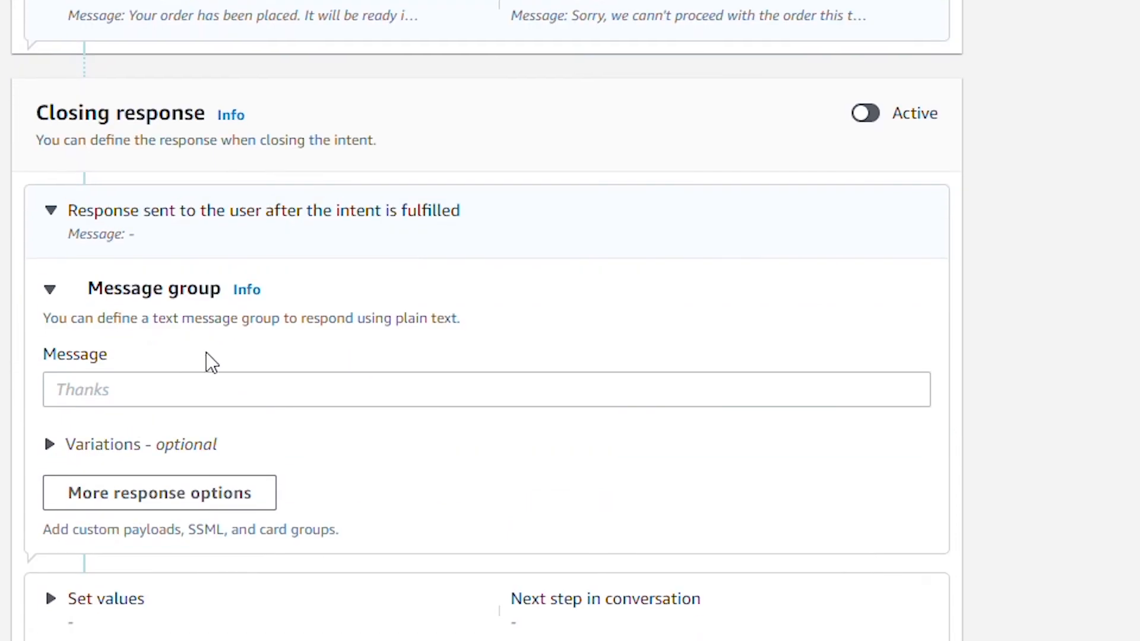
click(237, 388)
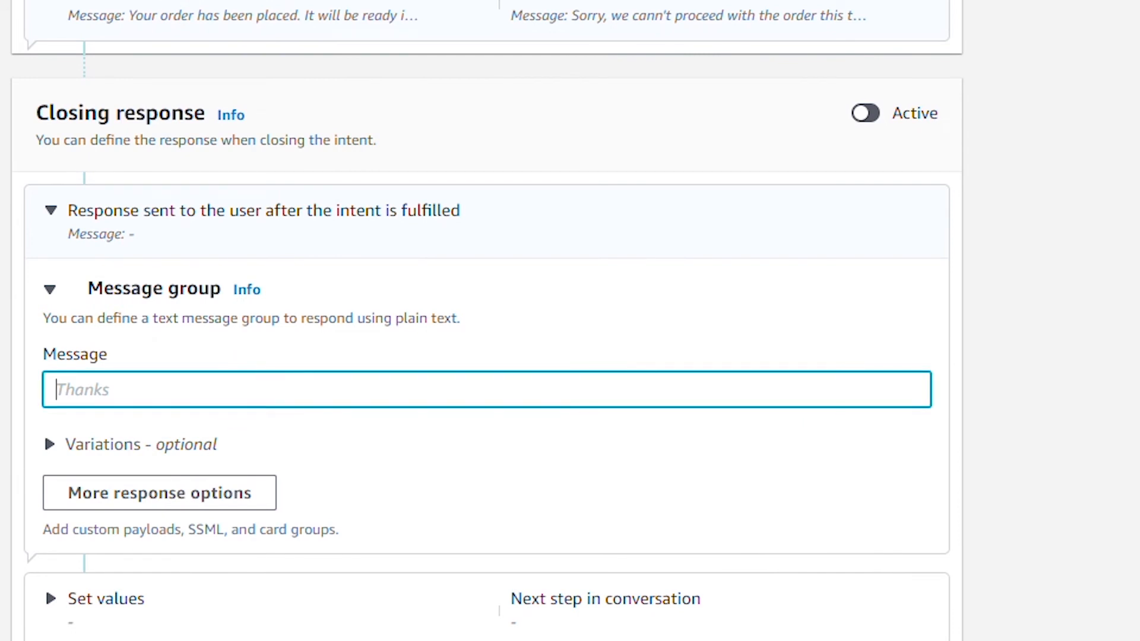
text(Thank you)
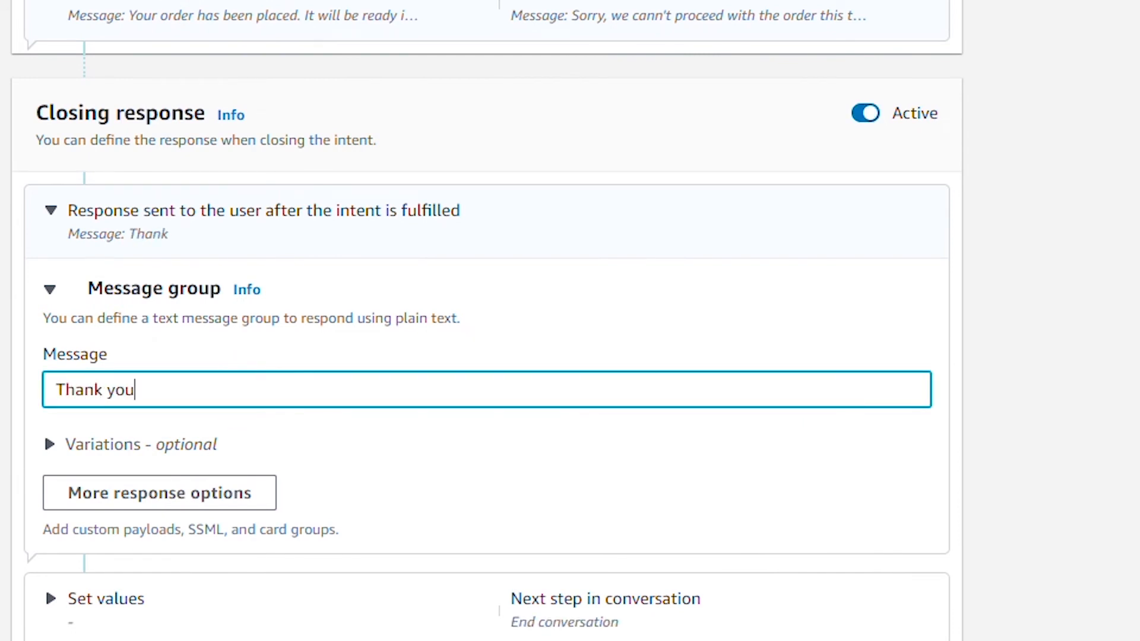
text( for considering)
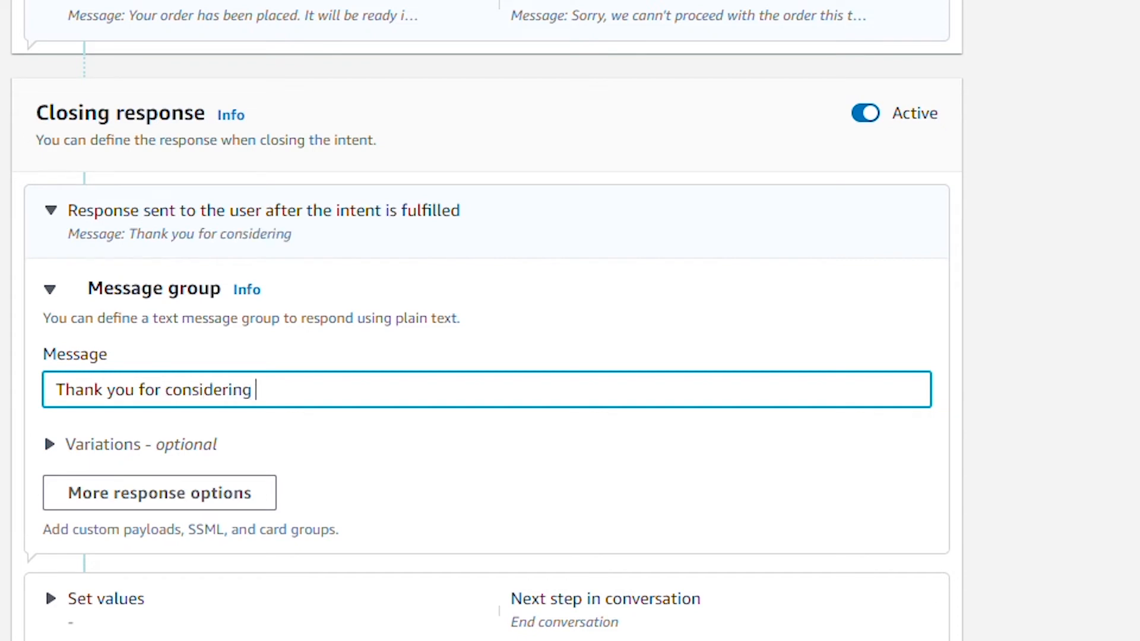
text( us for you)
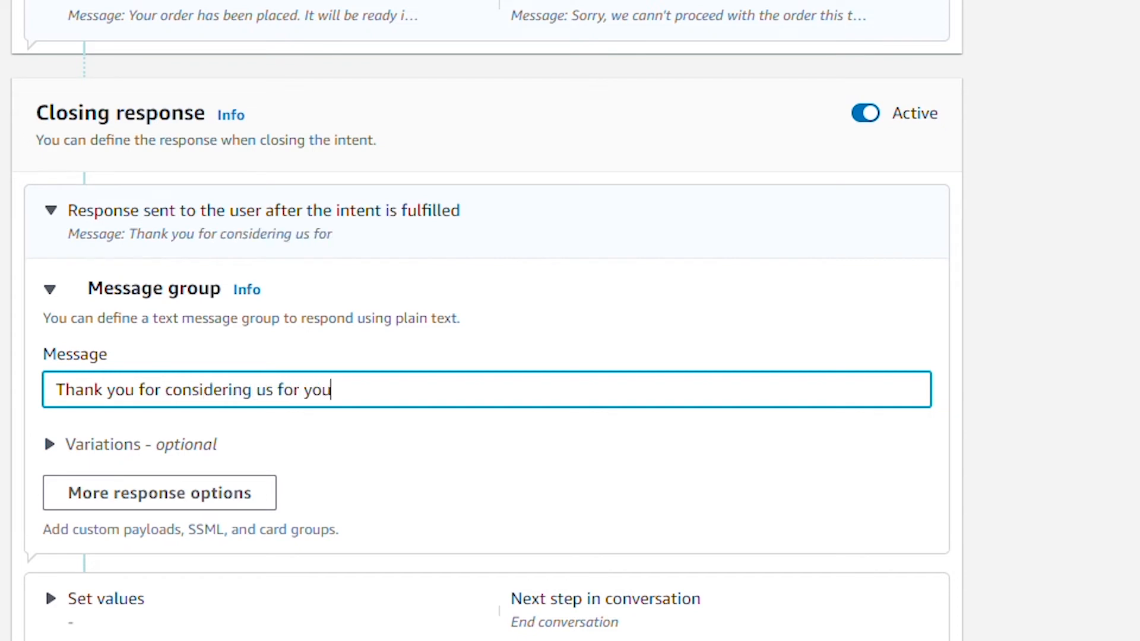
text(r {foo)
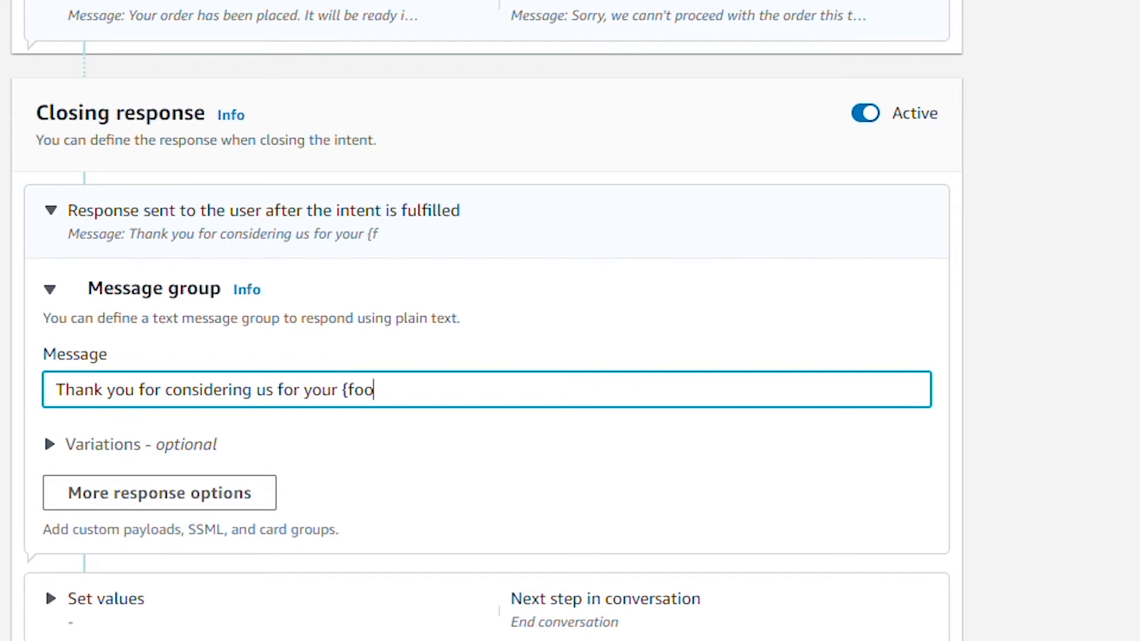
text(dnName)
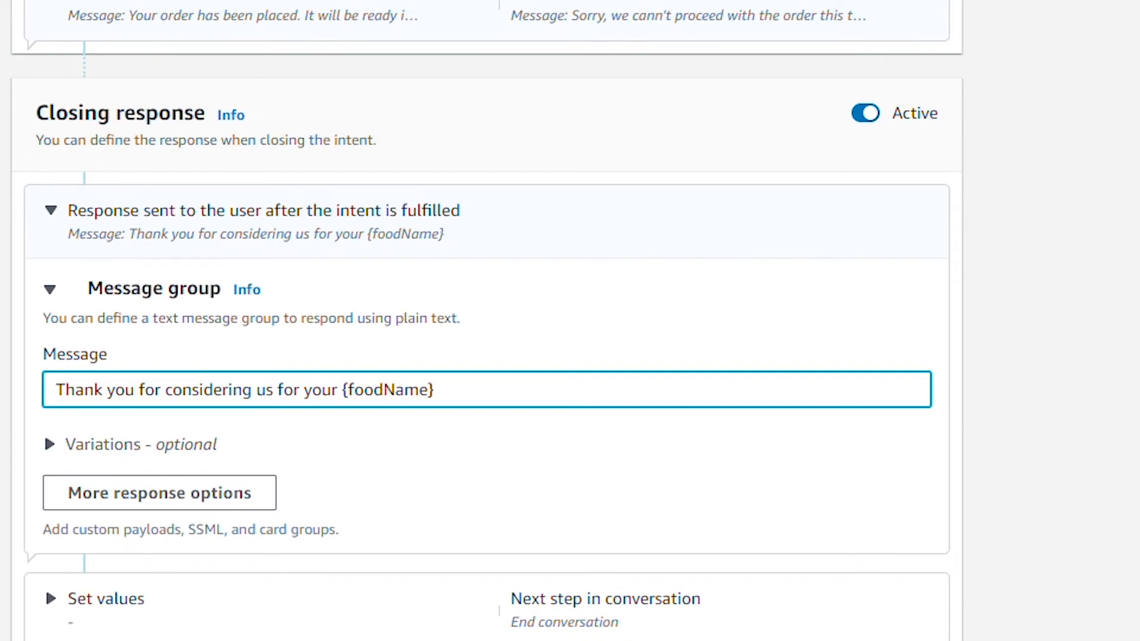
click(51, 291)
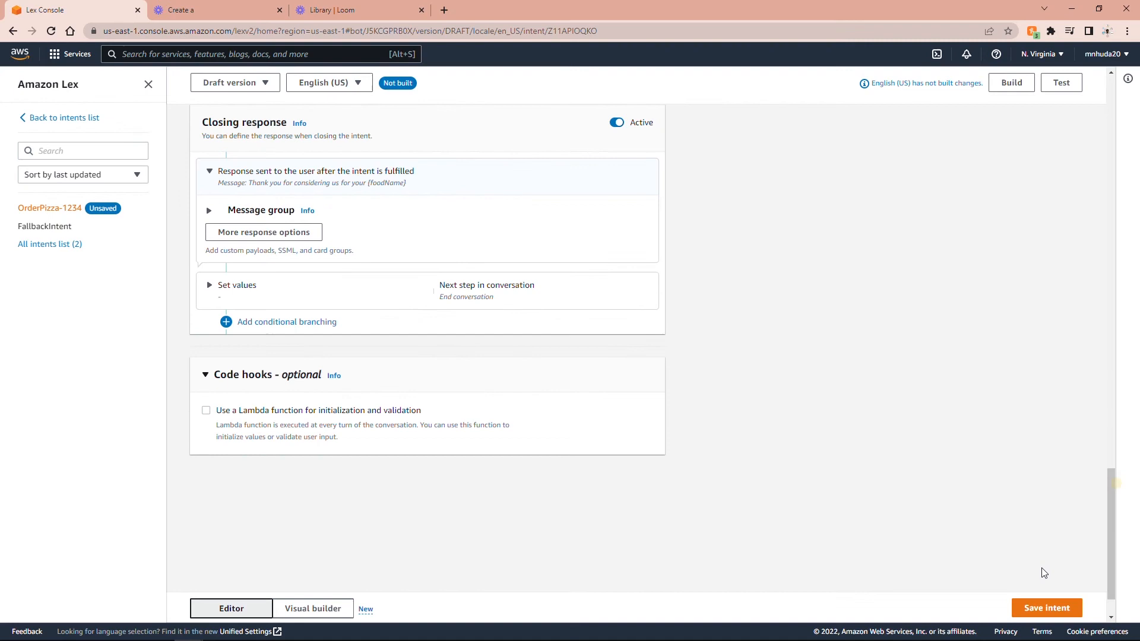
click(1051, 611)
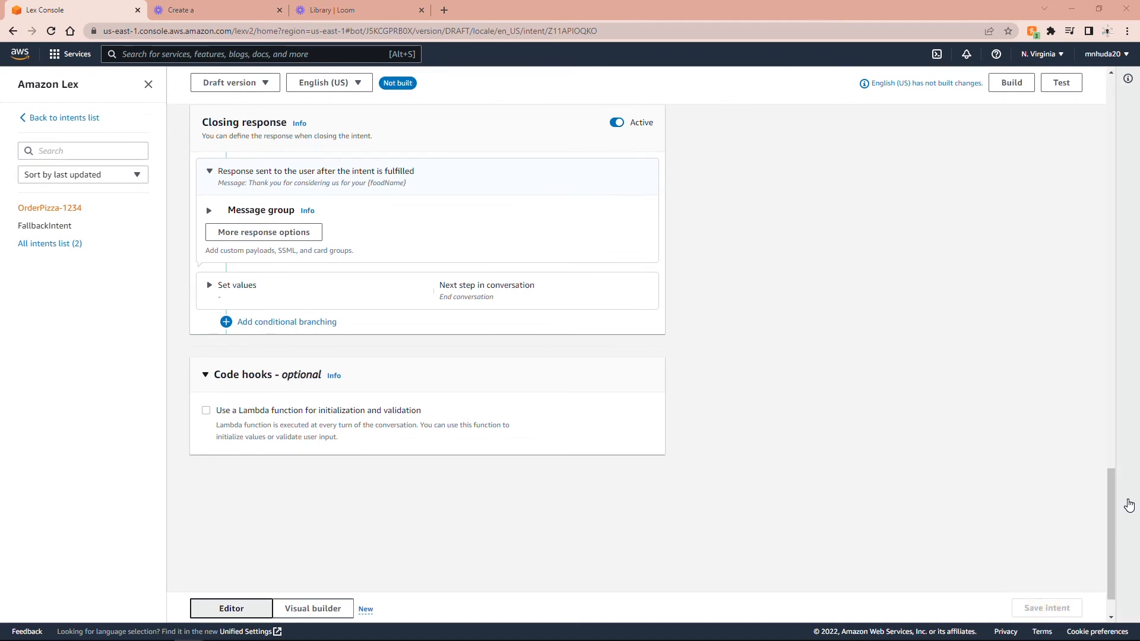
In the sample utterance "I would like to order pizza", replace "pizza" with the foodName slot.
drag(1113, 492, 1119, 220)
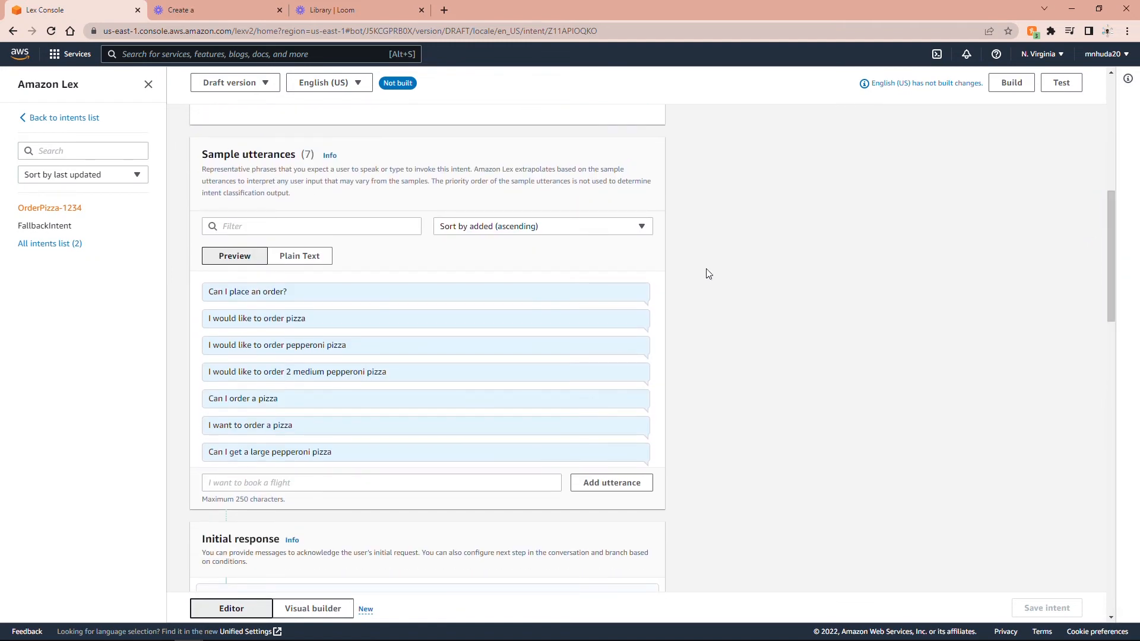
mouse_move(645, 328)
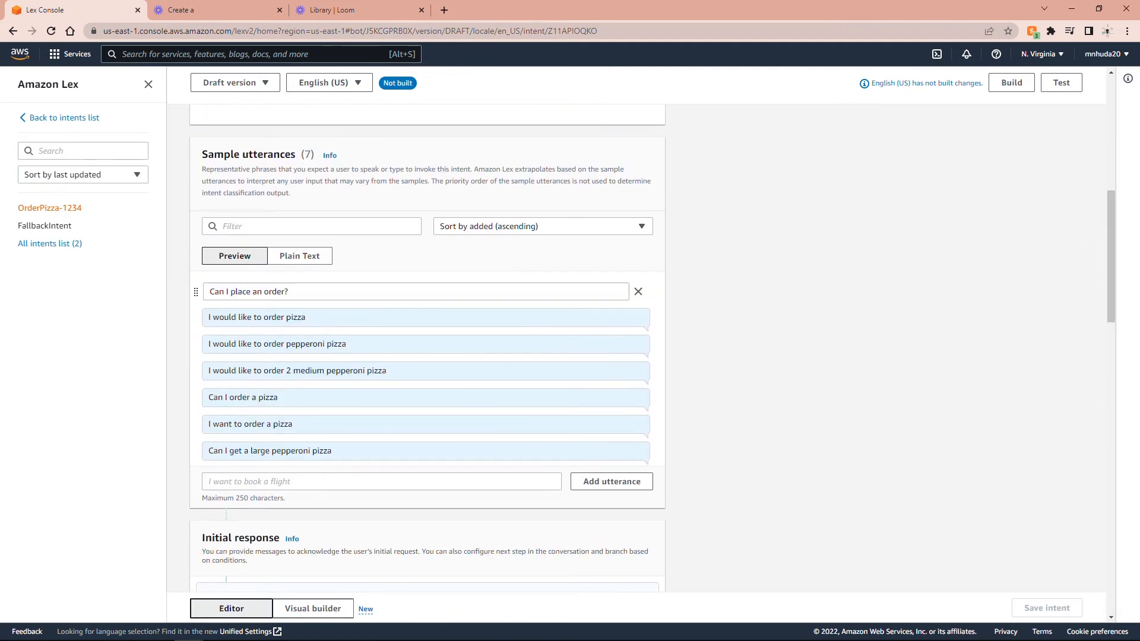
mouse_move(611, 353)
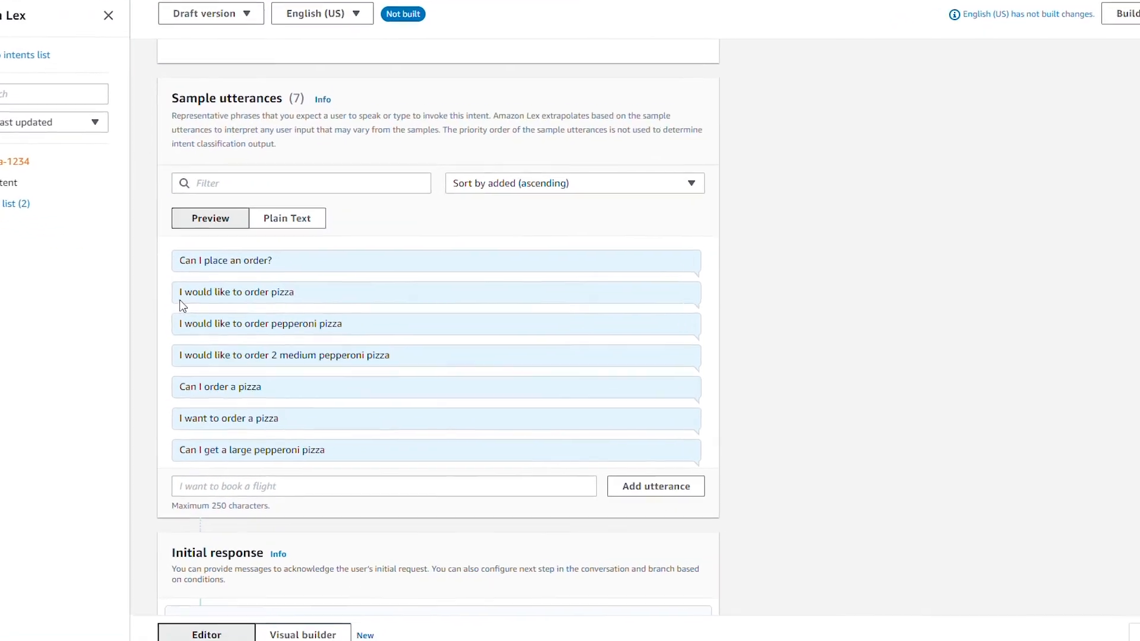
mouse_move(181, 297)
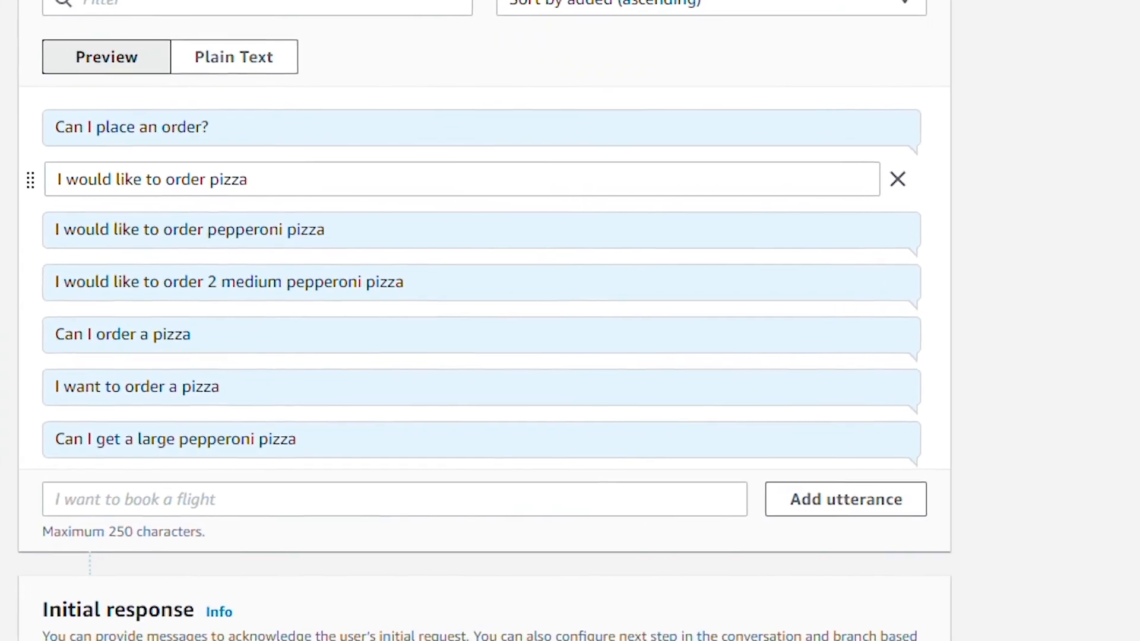
double_click(229, 180)
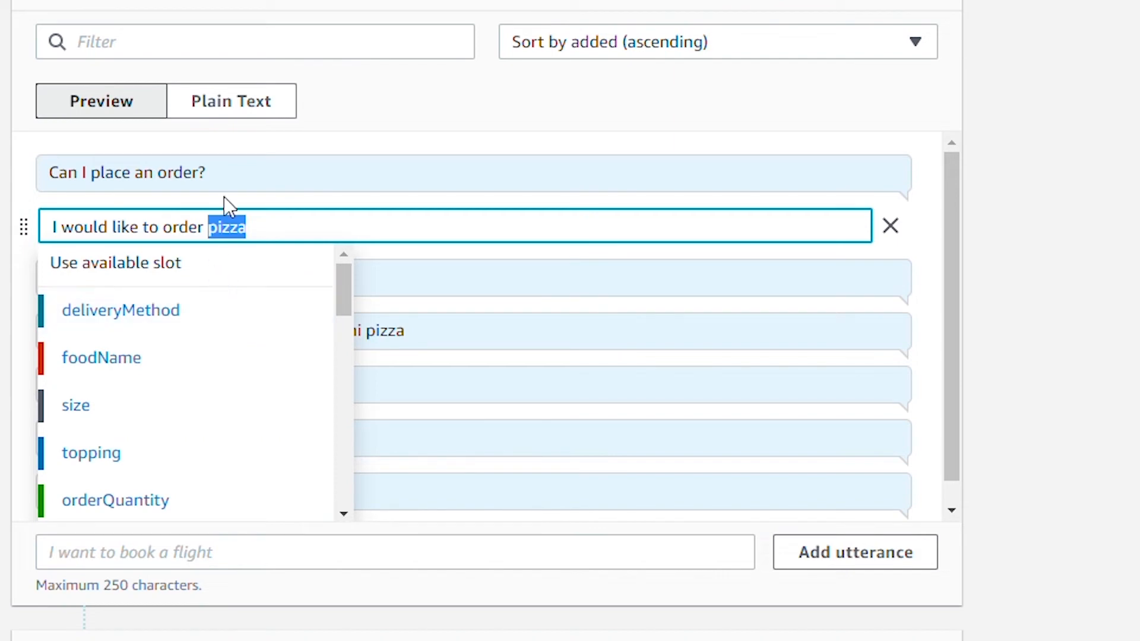
click(103, 363)
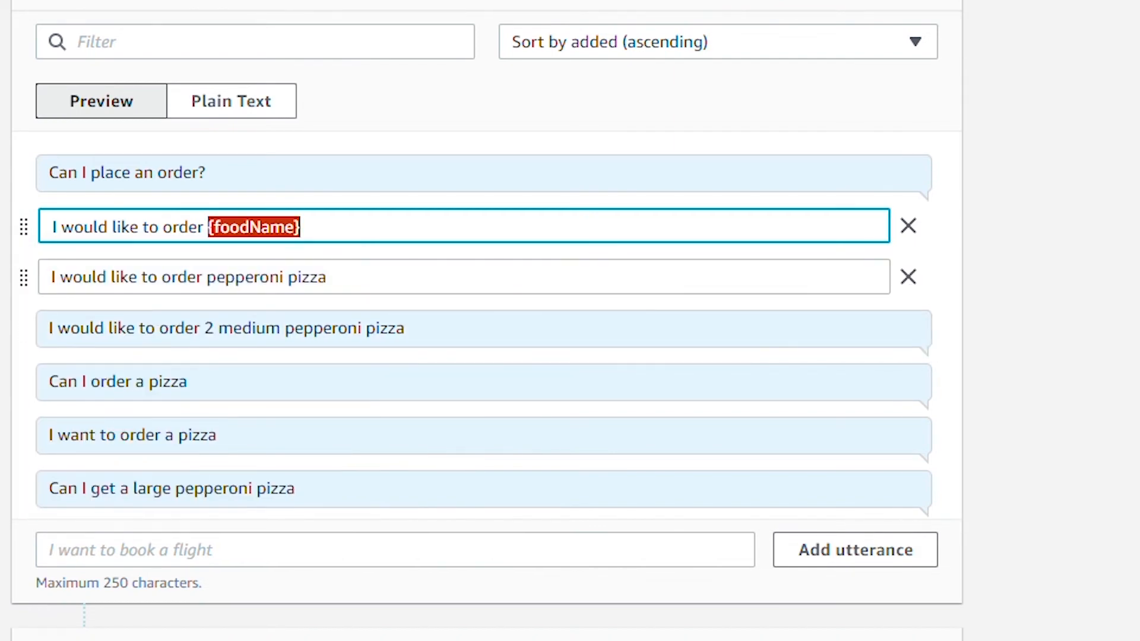
In the utterance "I would like to order pepperoni pizza", replace "pepperoni" with the topping slot and "pizza" with the foodName slot.
double_click(245, 276)
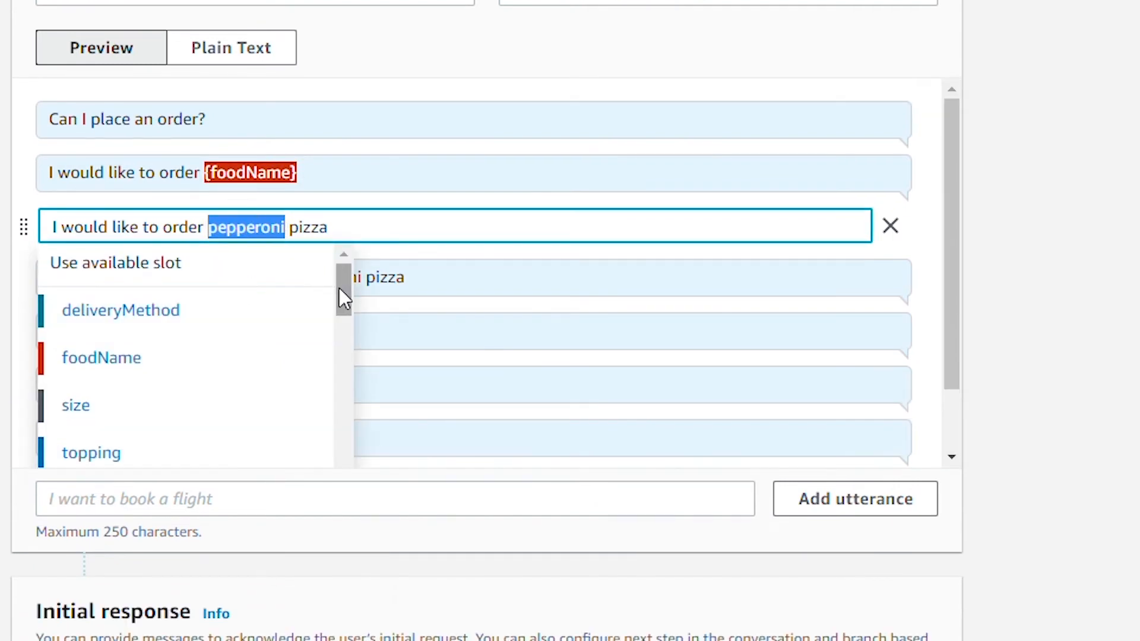
drag(344, 297, 343, 307)
click(112, 387)
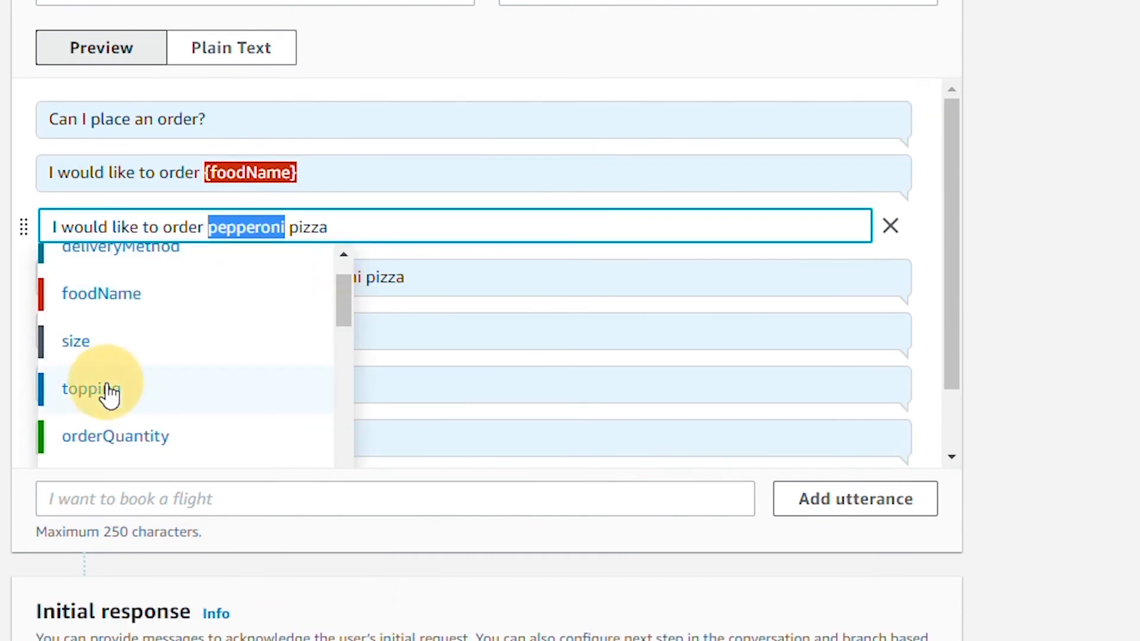
double_click(303, 228)
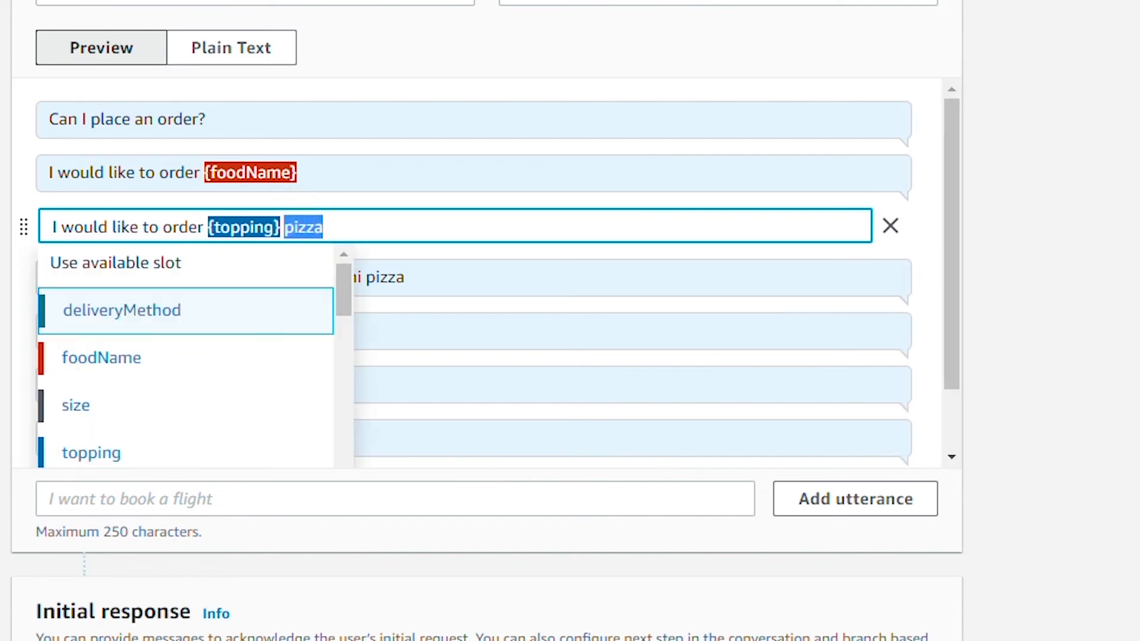
click(94, 361)
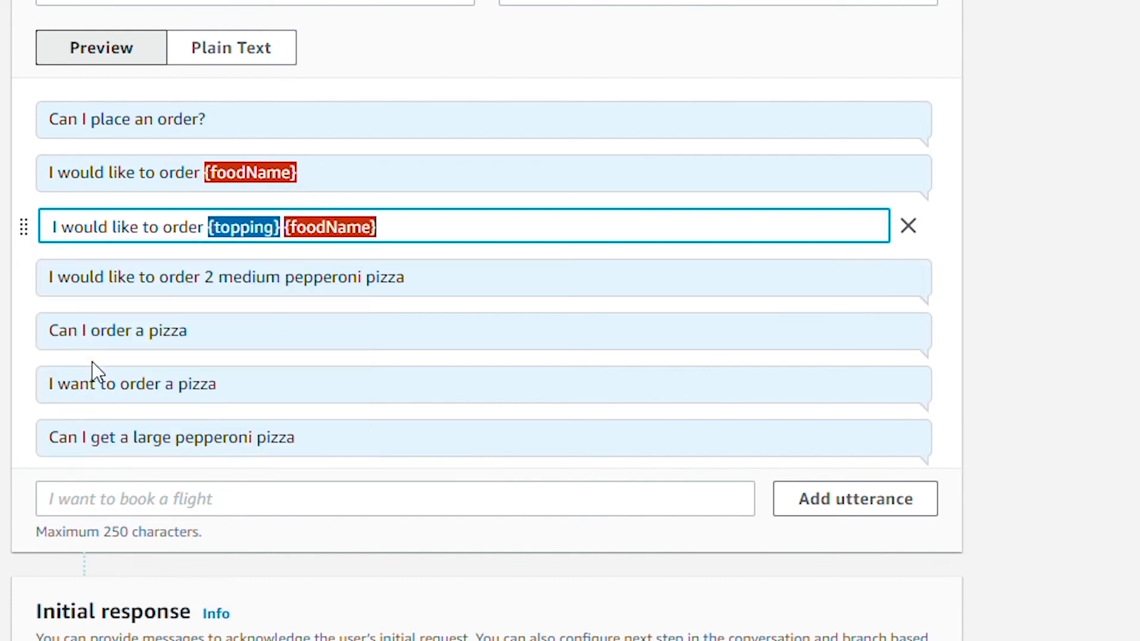
In the utterance "I would like to order 2 medium pepperoni pizza", replace "medium" with the size slot and "2" with the orderQuantity slot.
click(126, 277)
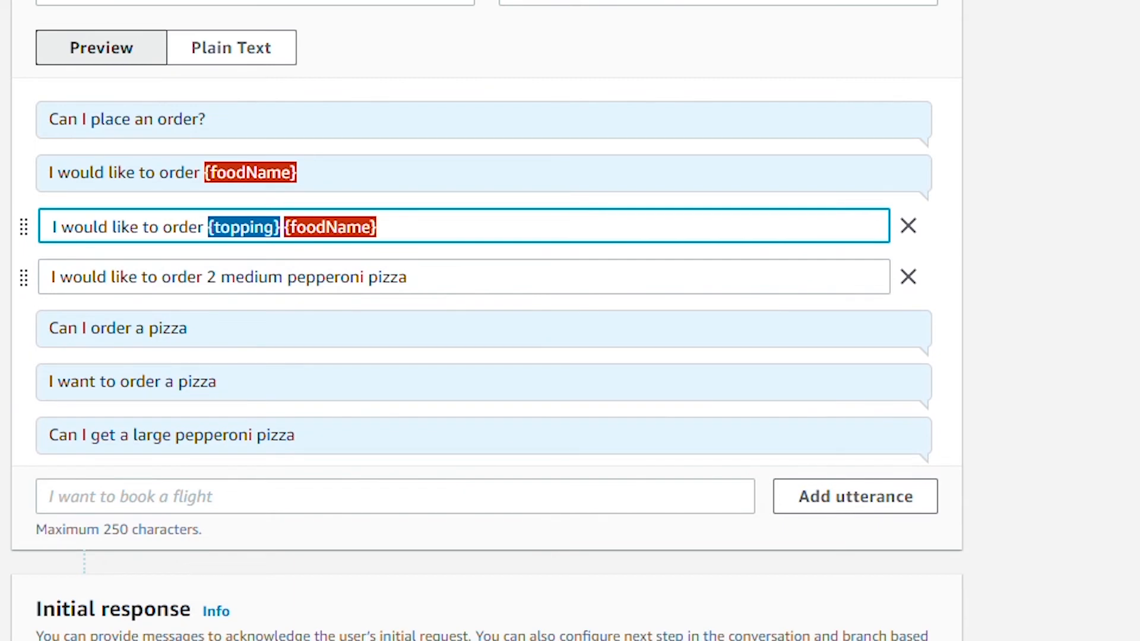
double_click(254, 277)
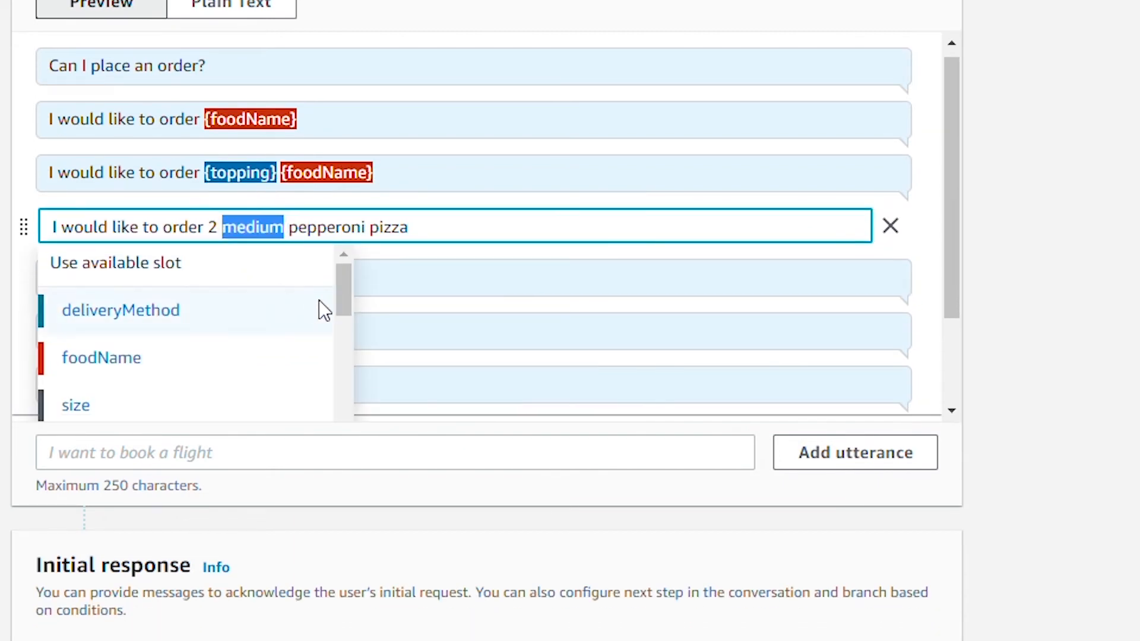
click(76, 406)
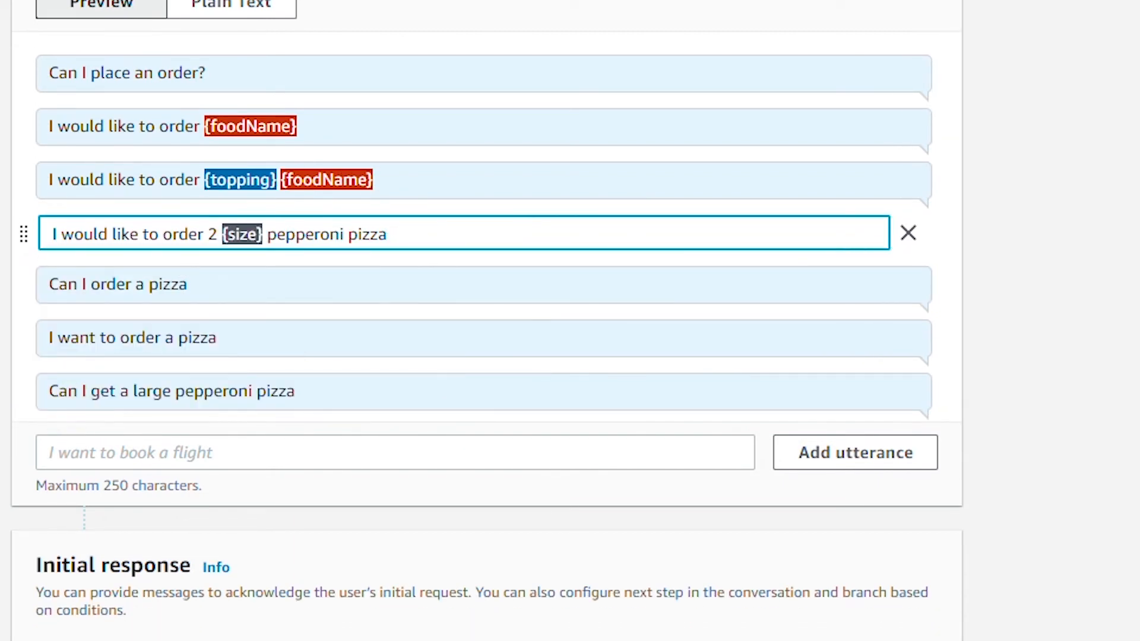
click(211, 233)
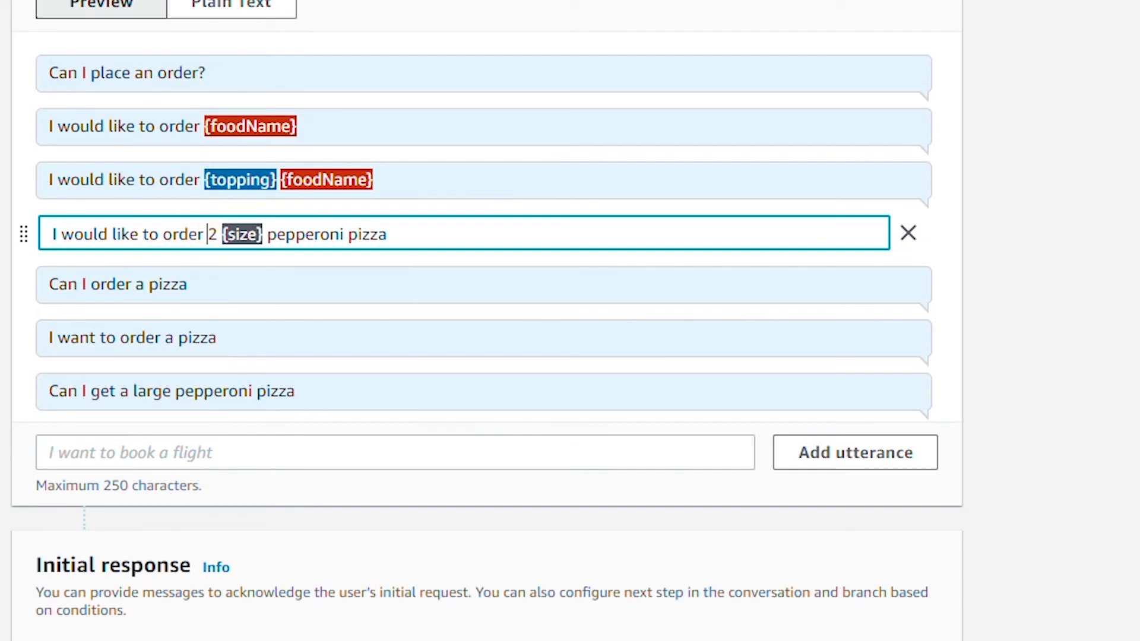
double_click(212, 234)
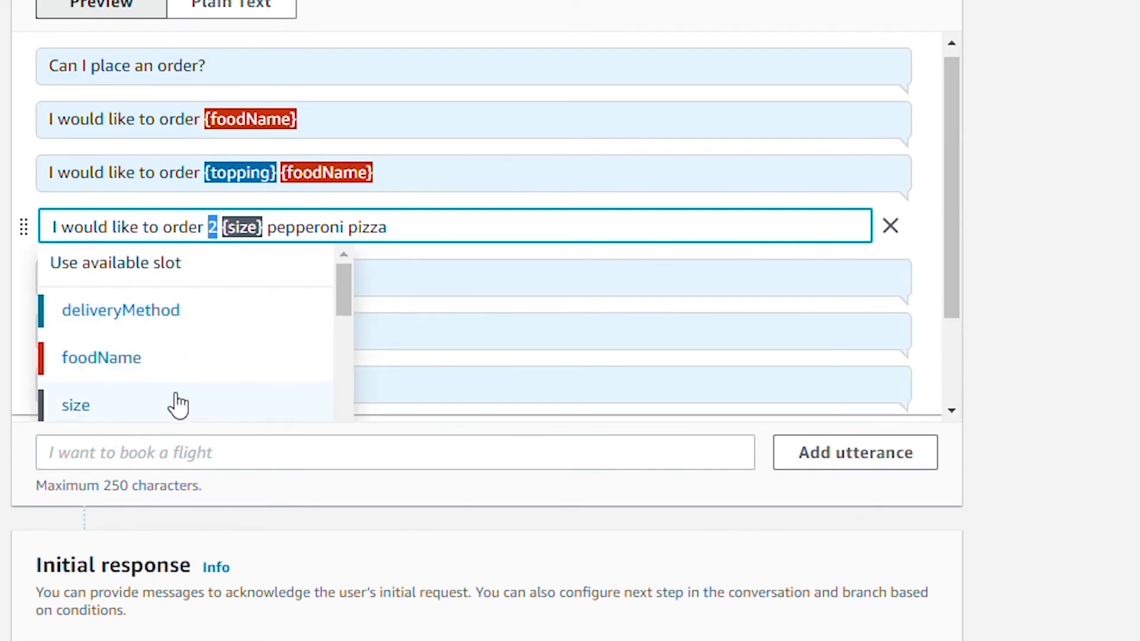
drag(343, 289, 348, 316)
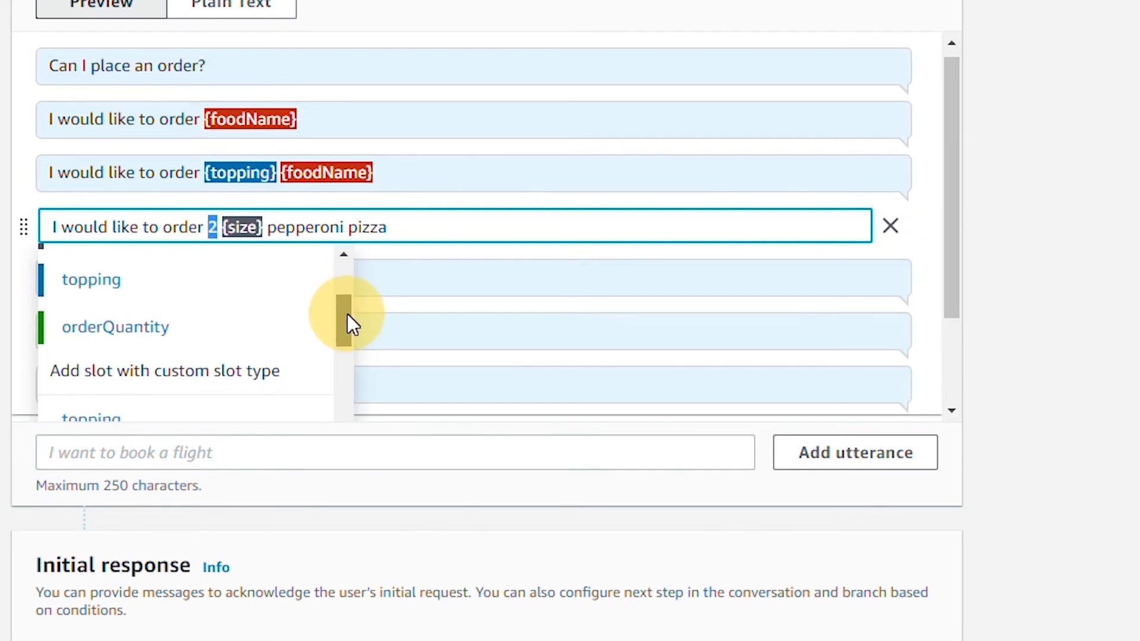
click(117, 329)
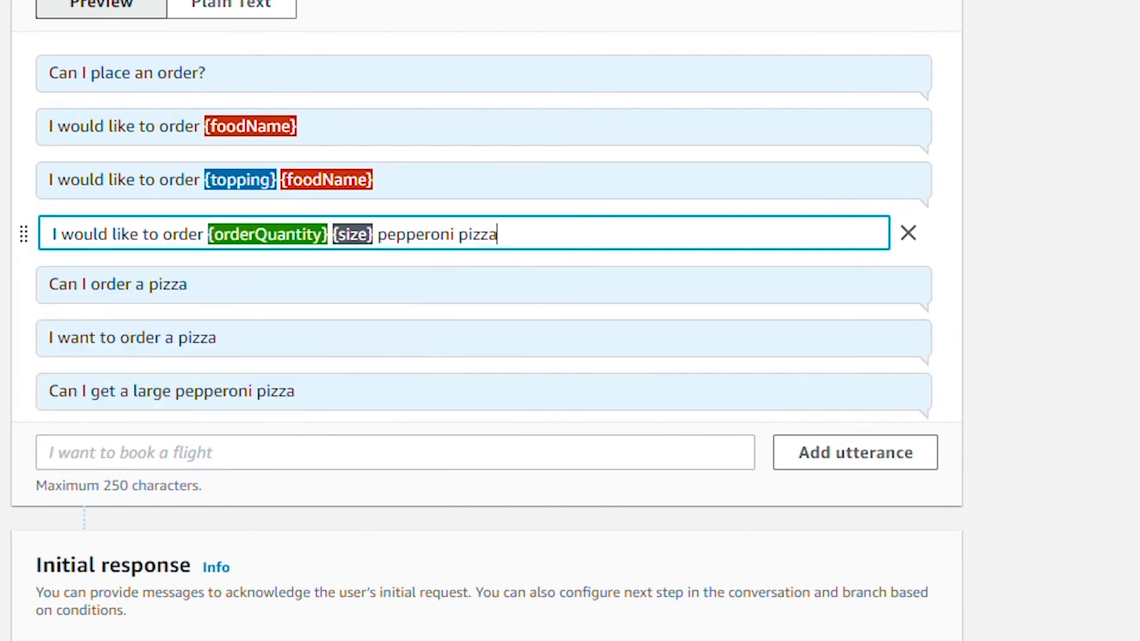
In the same utterance, replace "pepperoni" with the topping slot and "pizza" with the foodName slot.
double_click(404, 234)
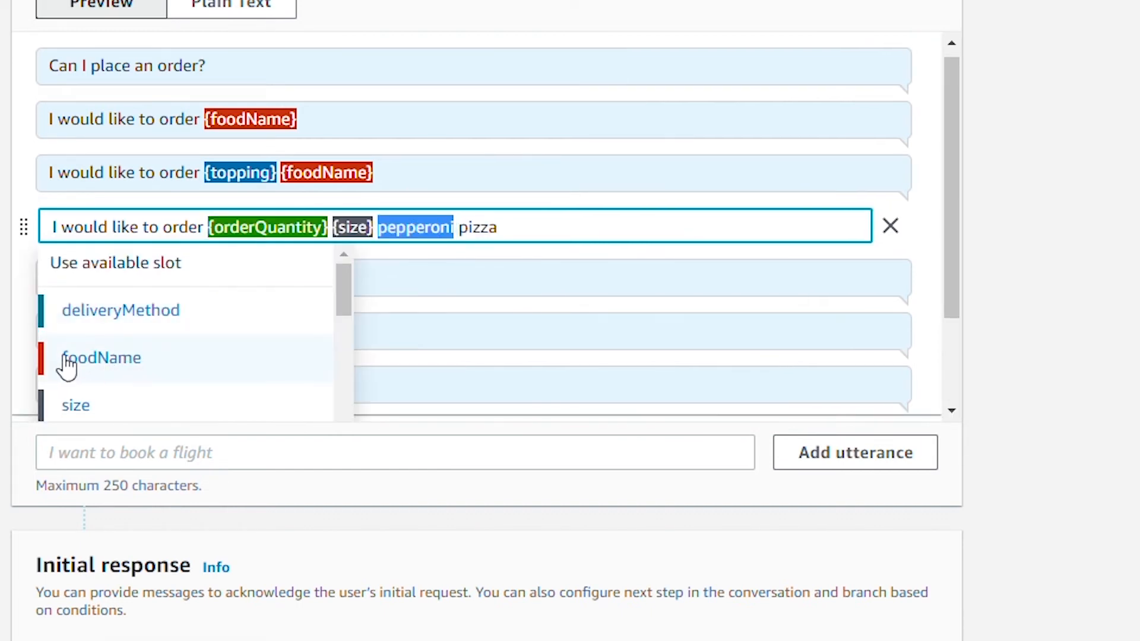
drag(349, 300, 350, 322)
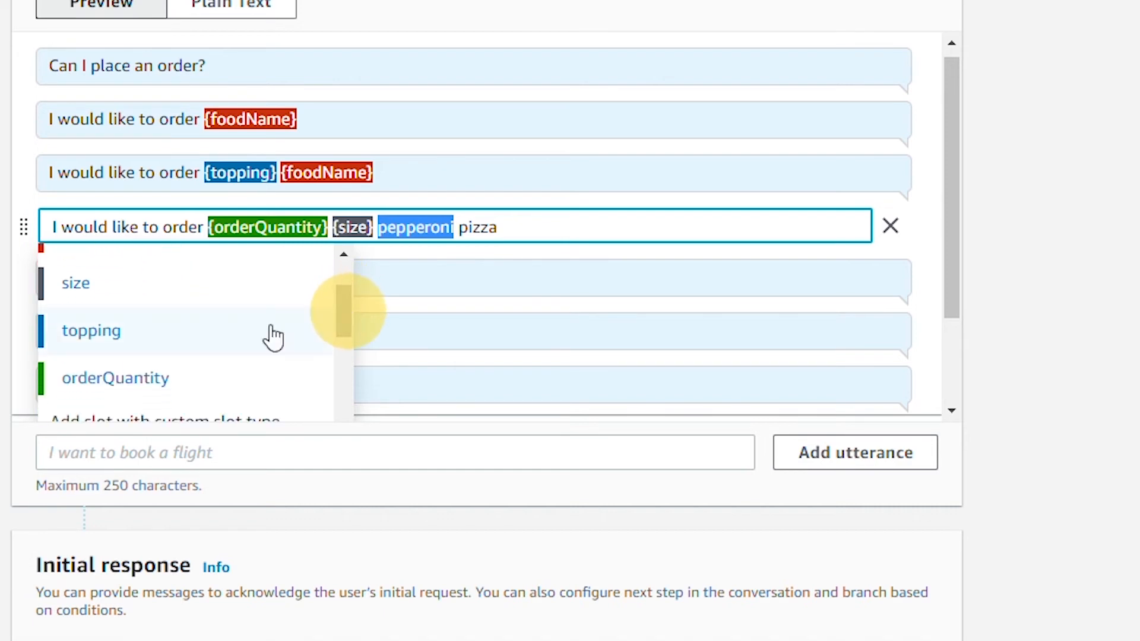
click(71, 331)
double_click(472, 234)
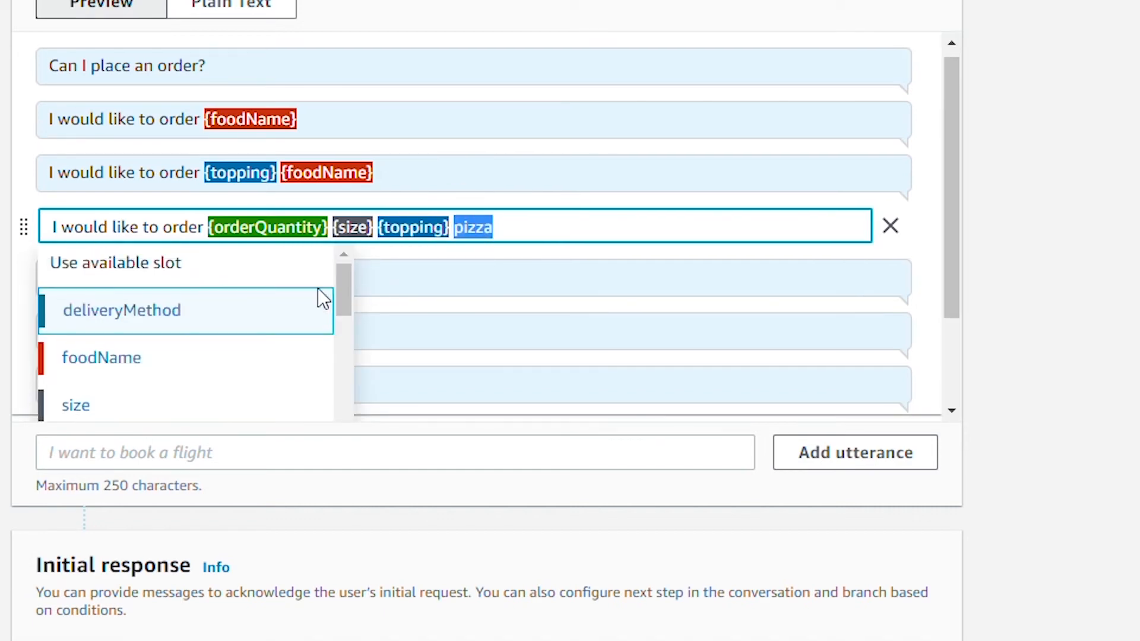
click(124, 359)
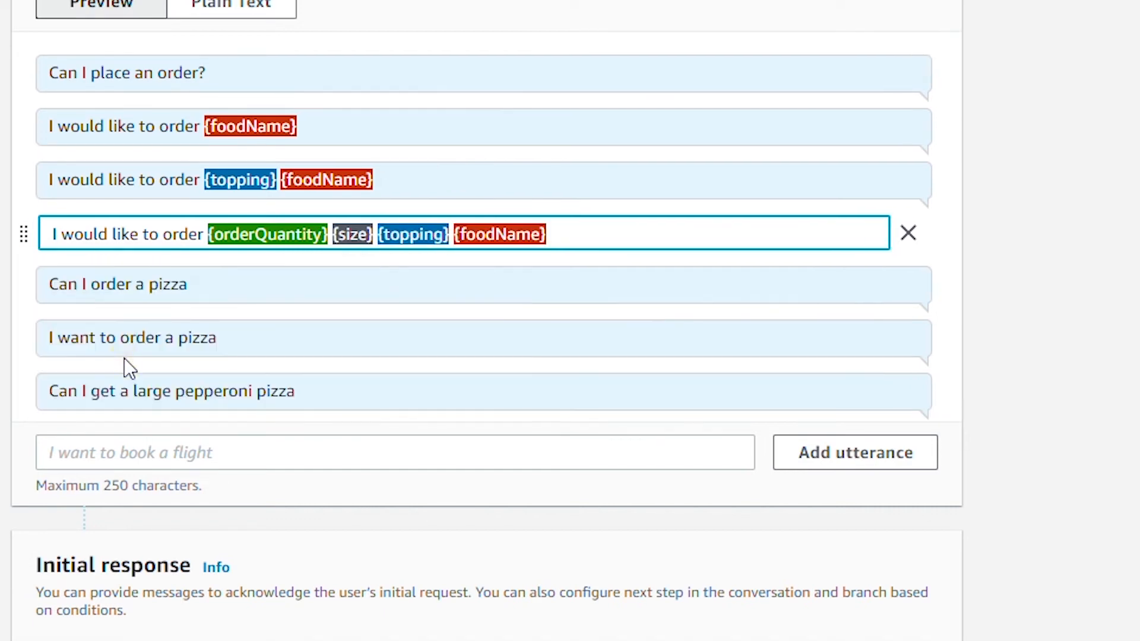
Replace "pizza" with the foodName slot in the utterances "Can I order a pizza" and "I want to order a pizza".
click(64, 292)
double_click(172, 285)
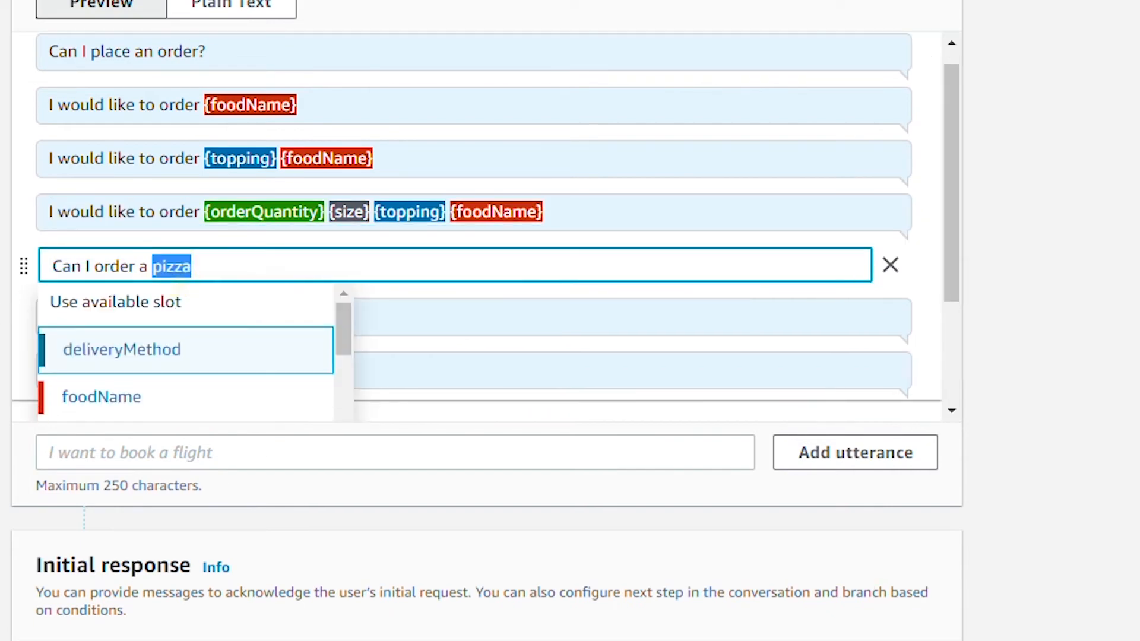
click(94, 363)
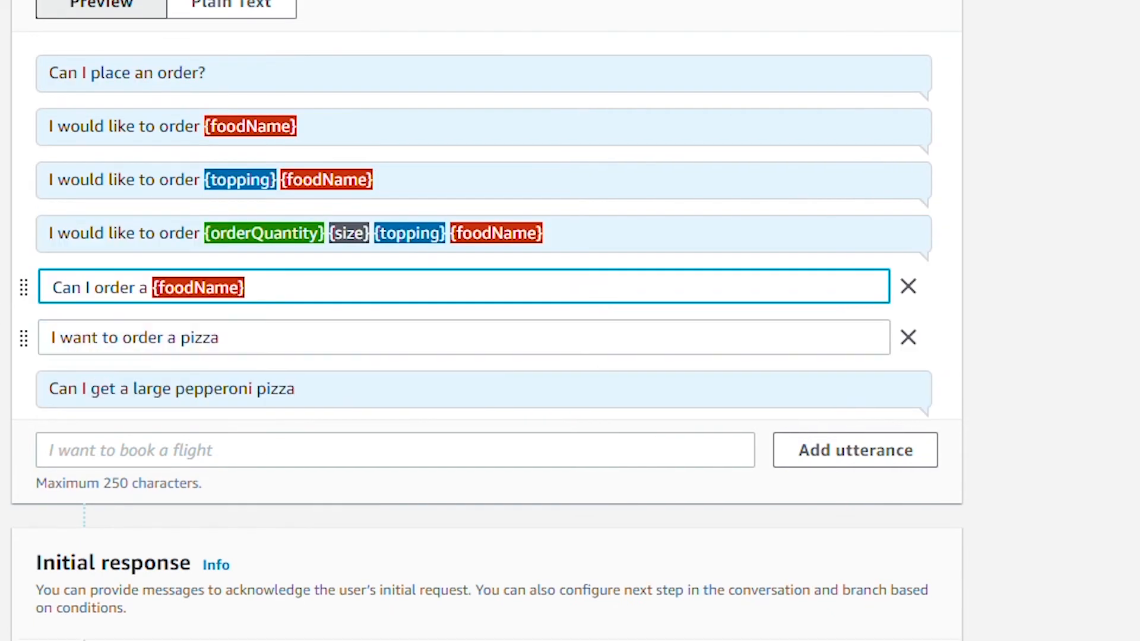
double_click(204, 338)
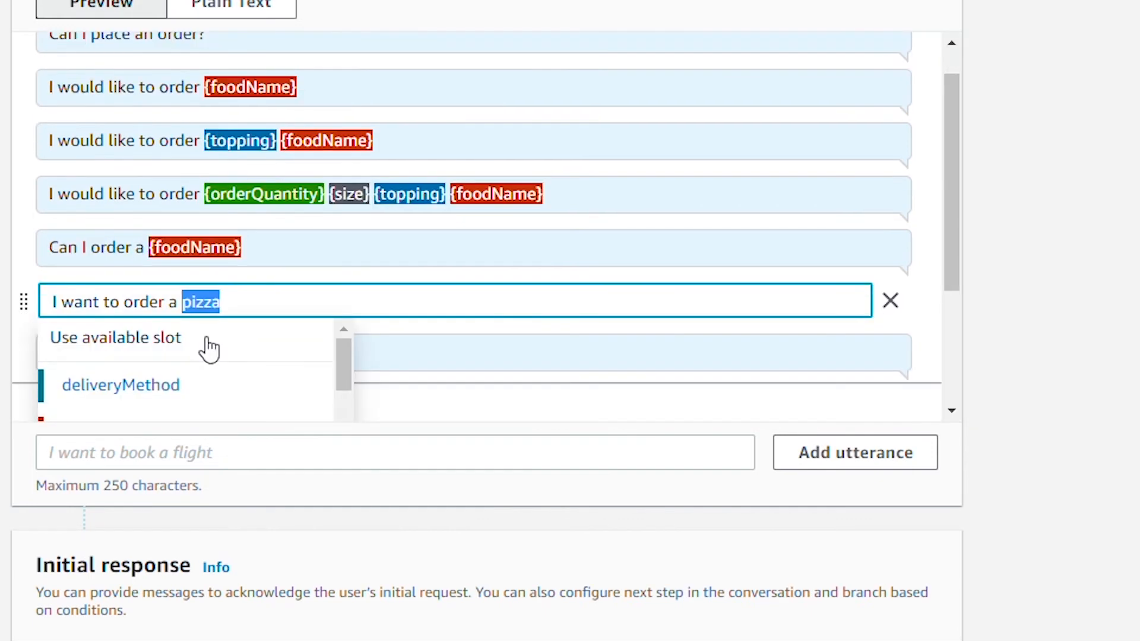
click(102, 362)
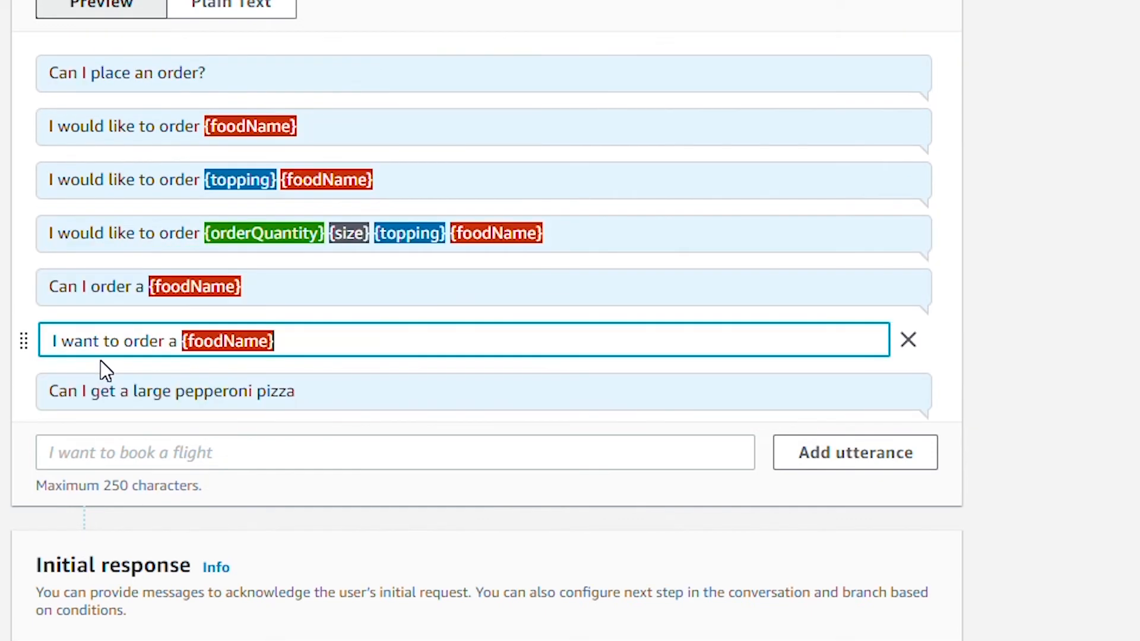
scroll(486, 321, down, 6)
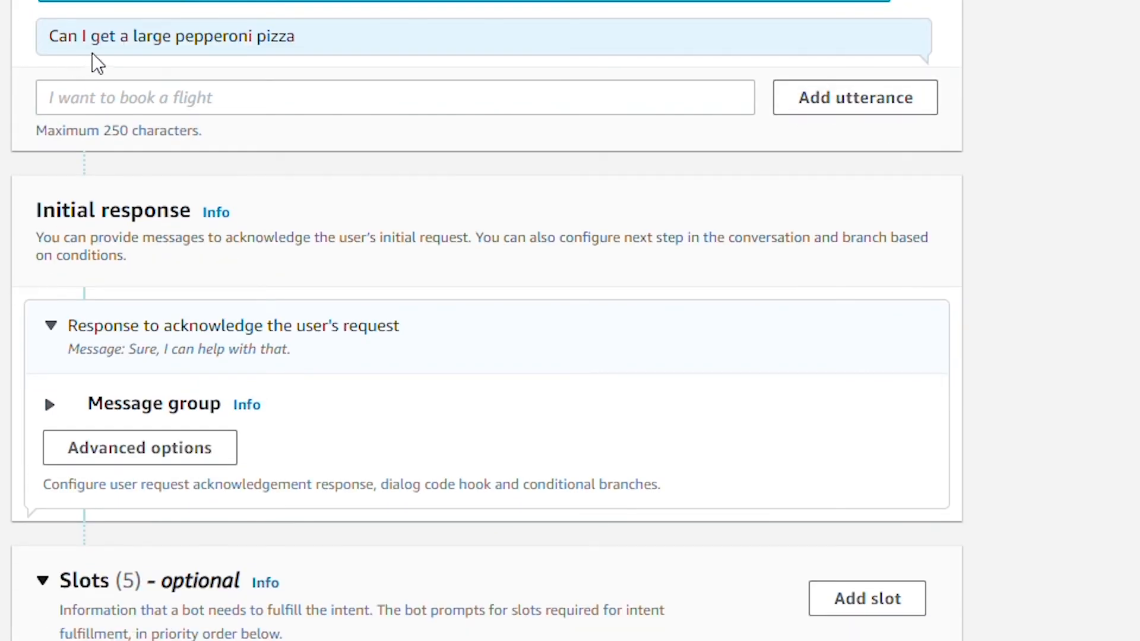
In the utterance "Can I get a large pepperoni pizza", replace "large", "pepperoni" and "pizza" with the size, topping and foodName slots.
double_click(151, 36)
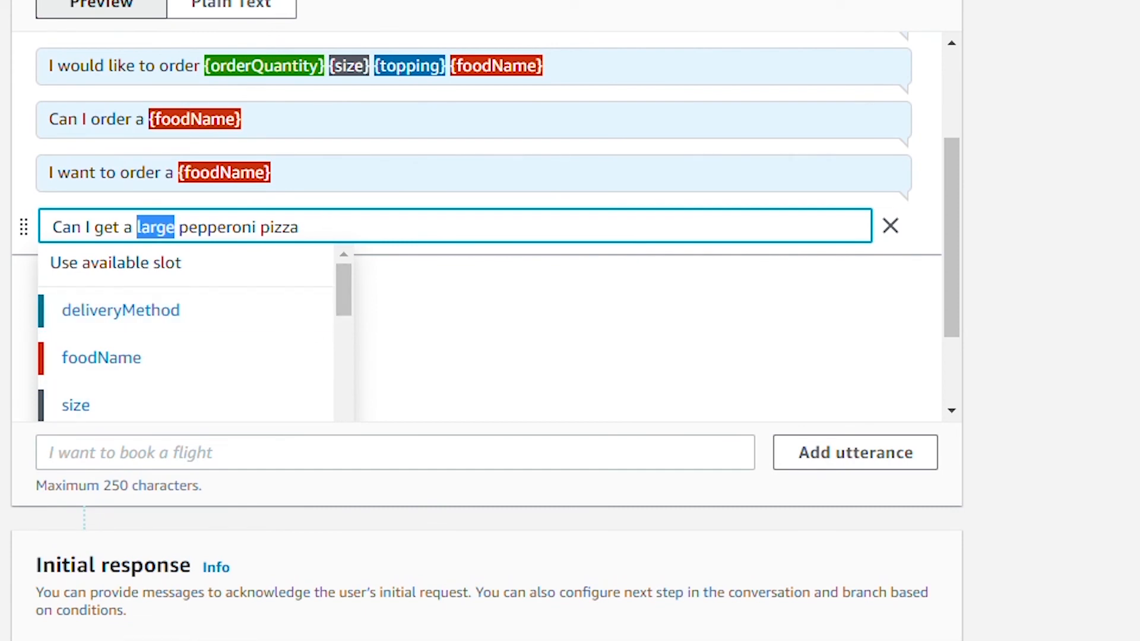
click(76, 410)
drag(183, 394, 262, 394)
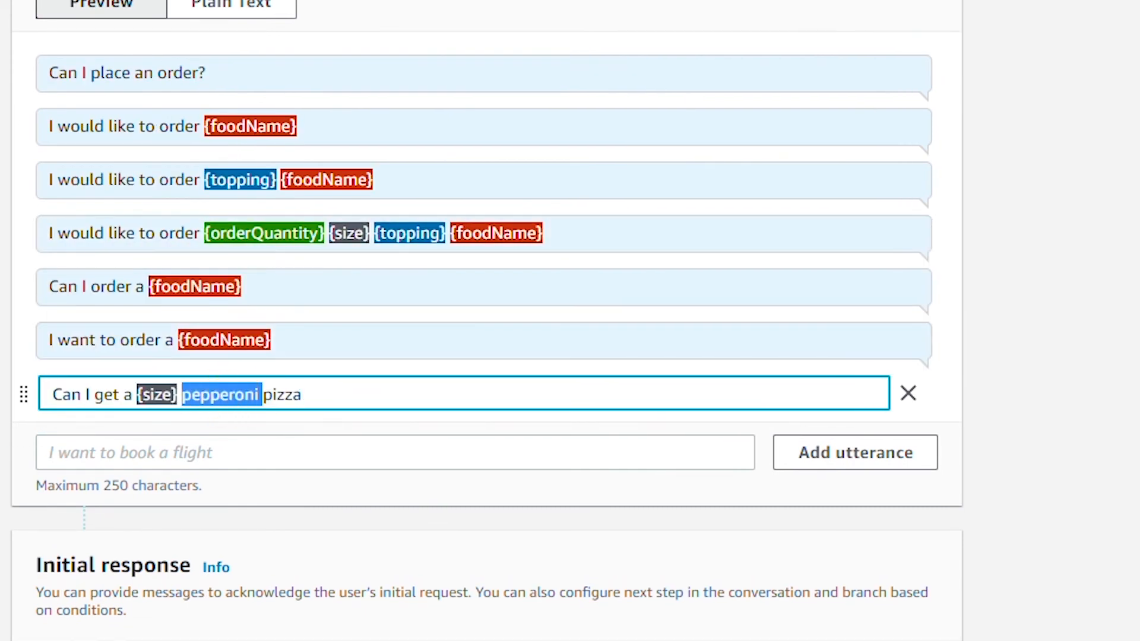
drag(349, 286, 339, 318)
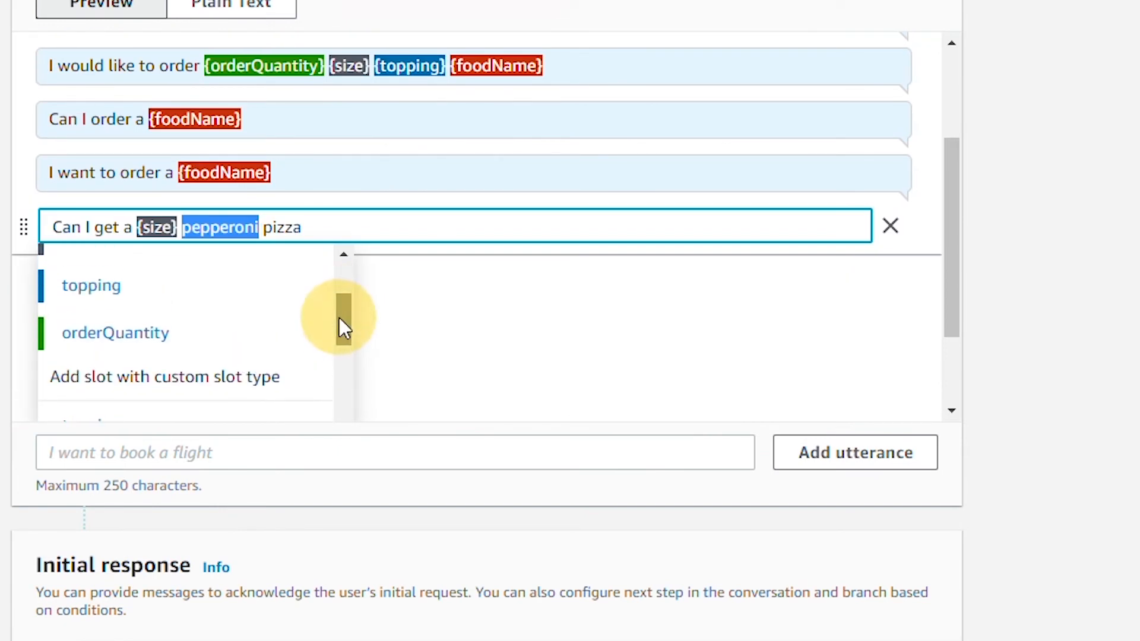
click(78, 307)
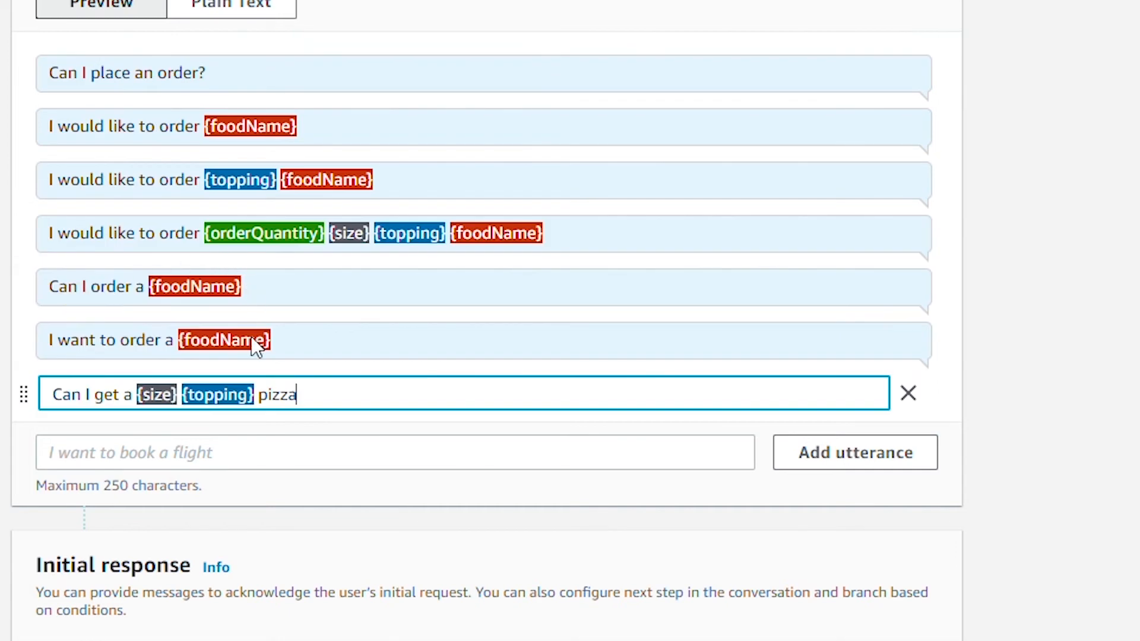
double_click(268, 392)
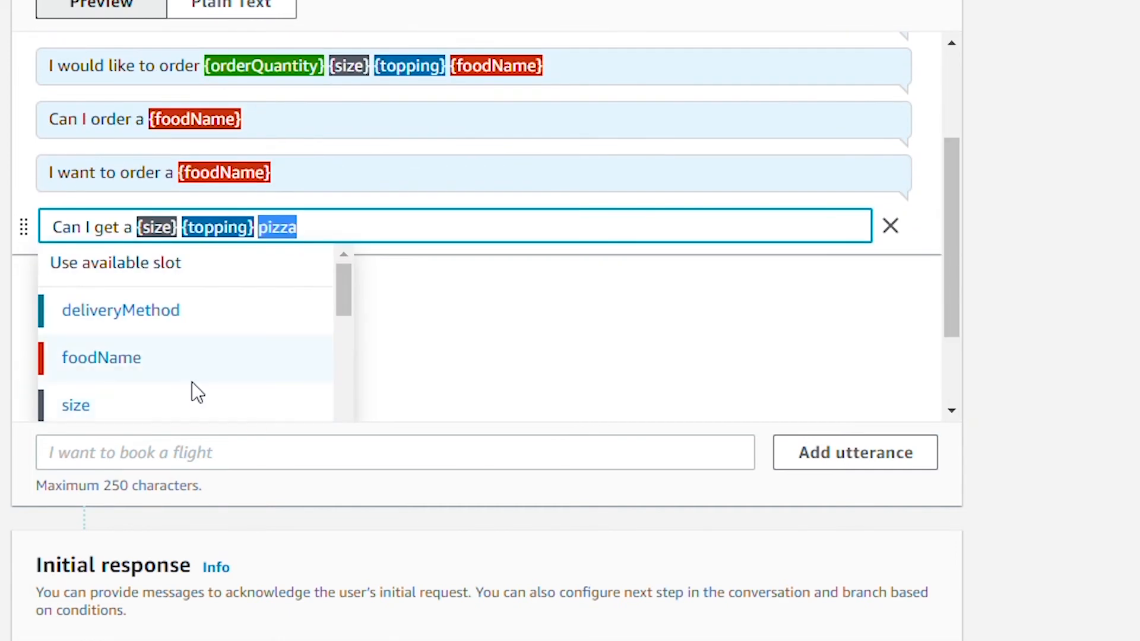
click(112, 359)
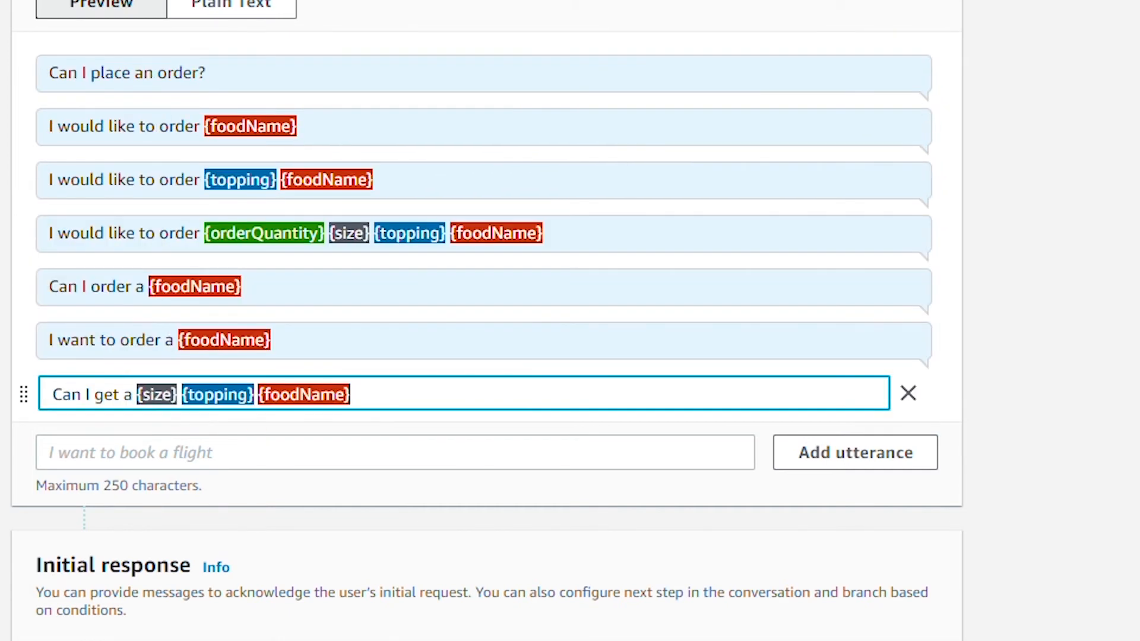
scroll(44, 440, down, 5)
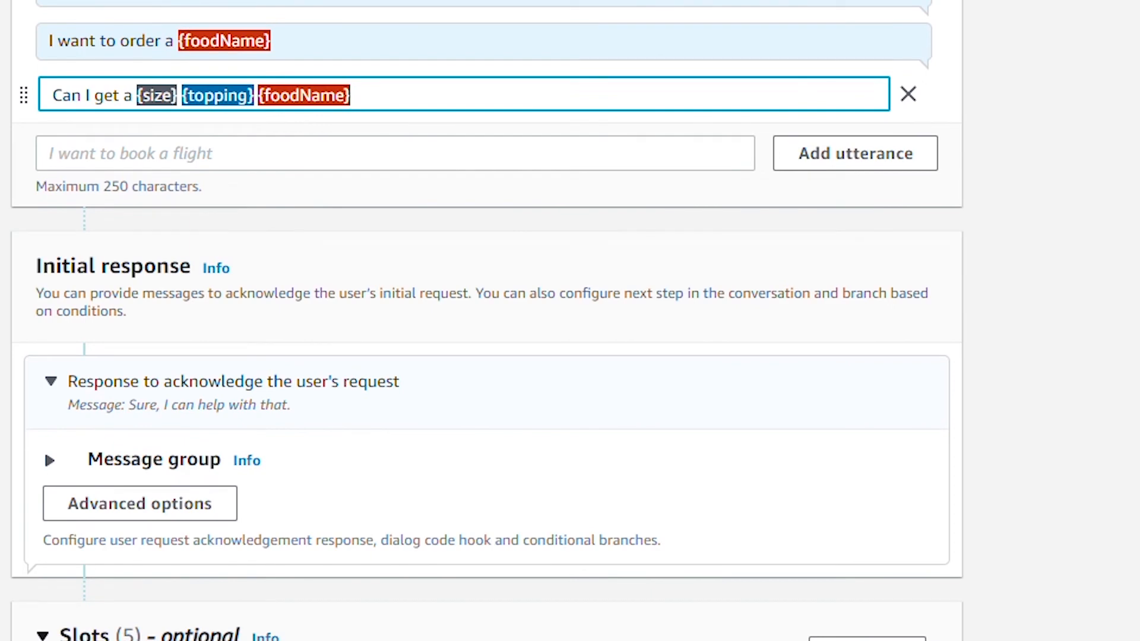
scroll(487, 321, up, 3)
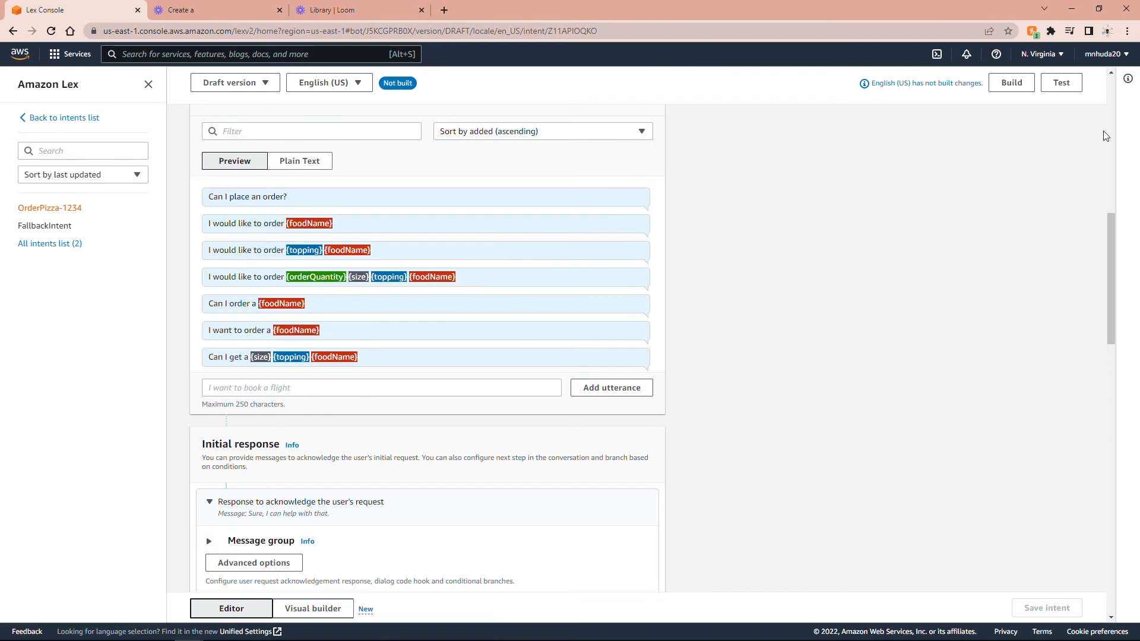
Open FallbackIntent from the bot's intents list and expand its initial response for acknowledging the user's request.
scroll(1113, 118, up, 10)
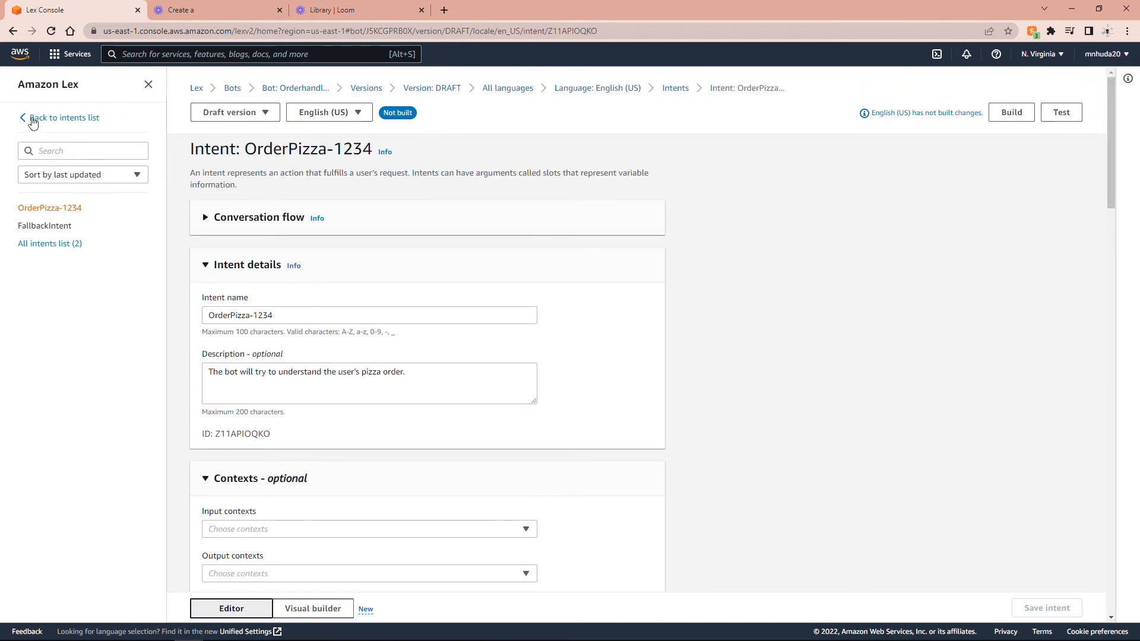
click(70, 119)
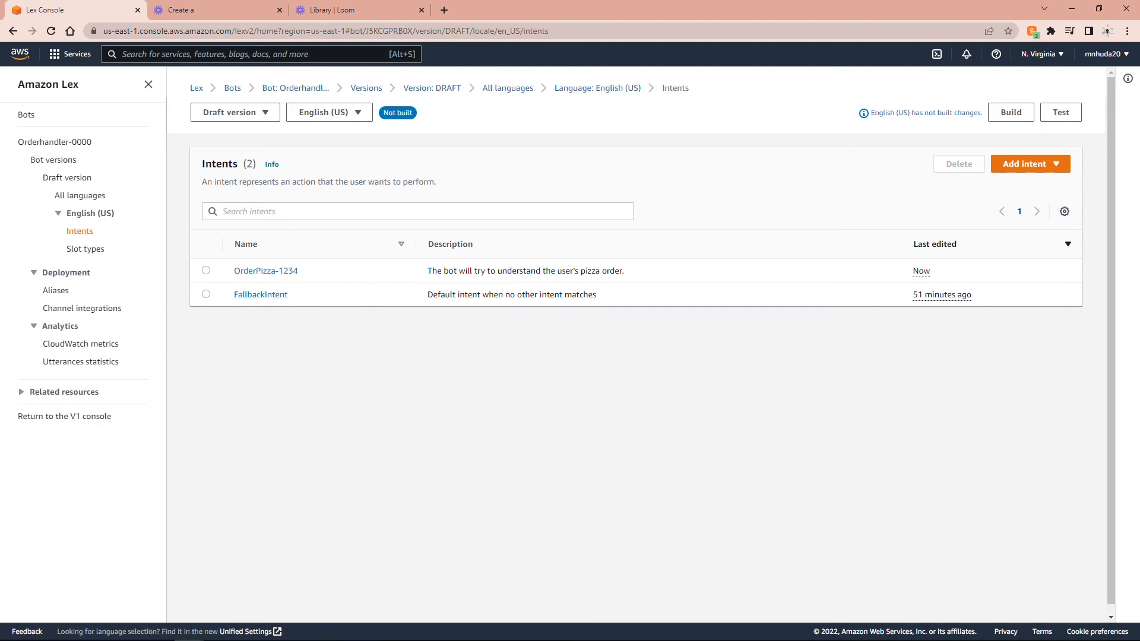
click(255, 297)
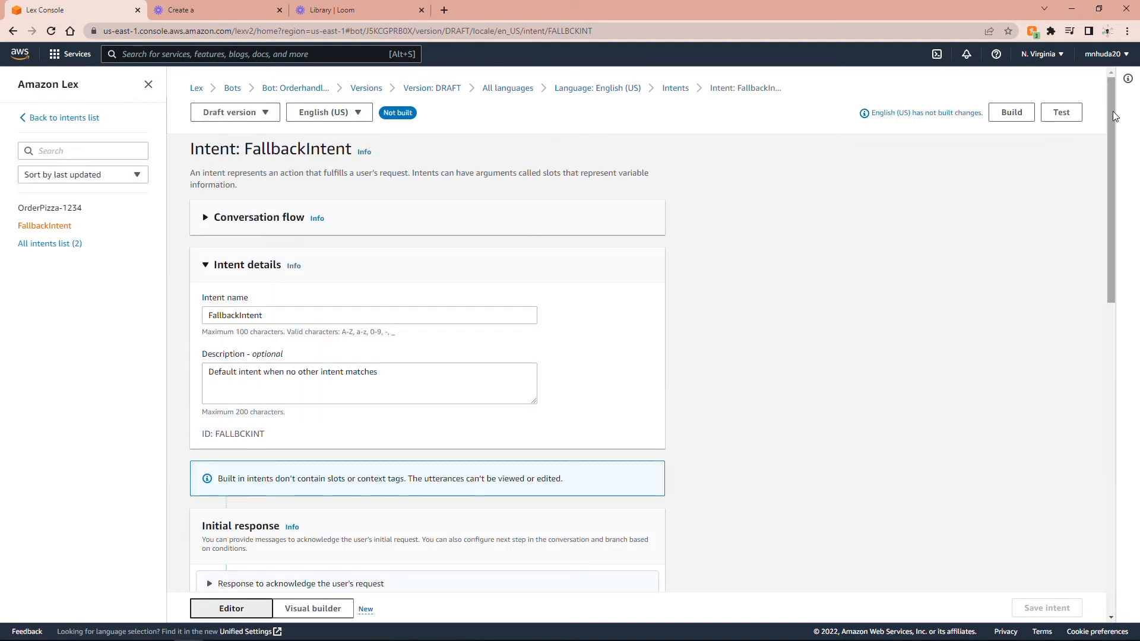
drag(1113, 112, 1121, 259)
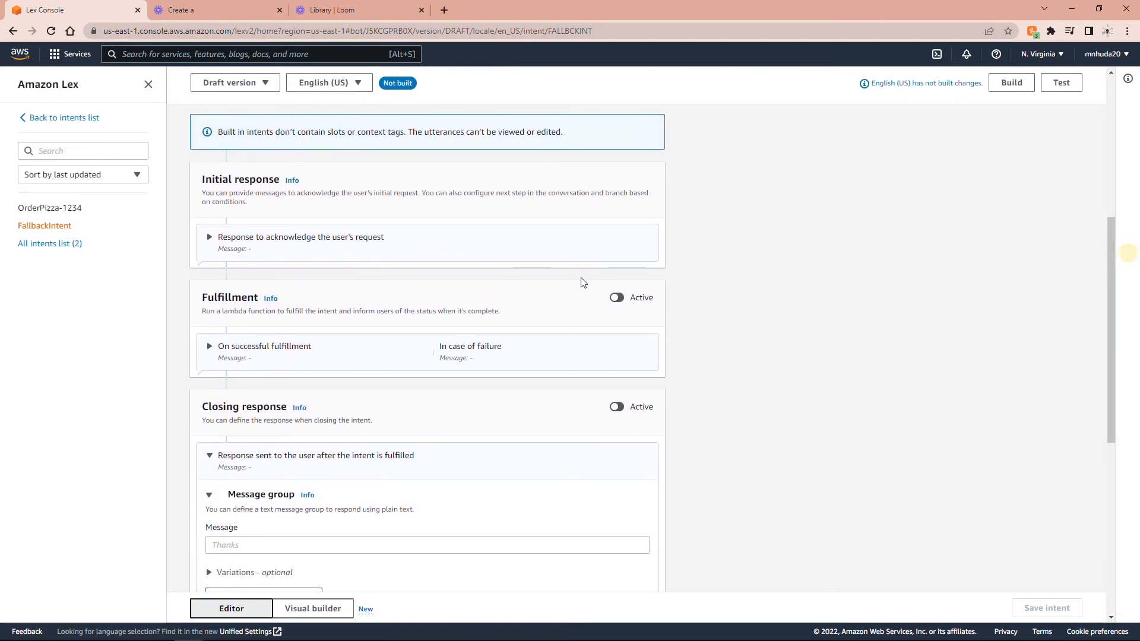
click(235, 243)
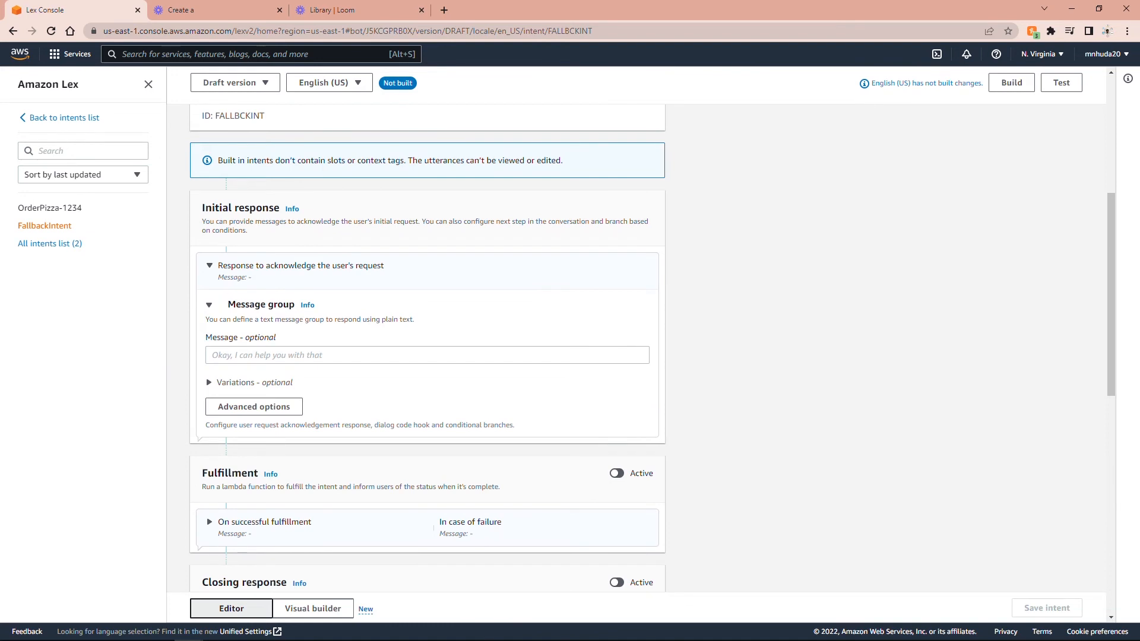
Set the acknowledgement message to "Sorry, I couldn't understand your order. Please visit our website for the details of our products and services." and save the intent.
click(254, 354)
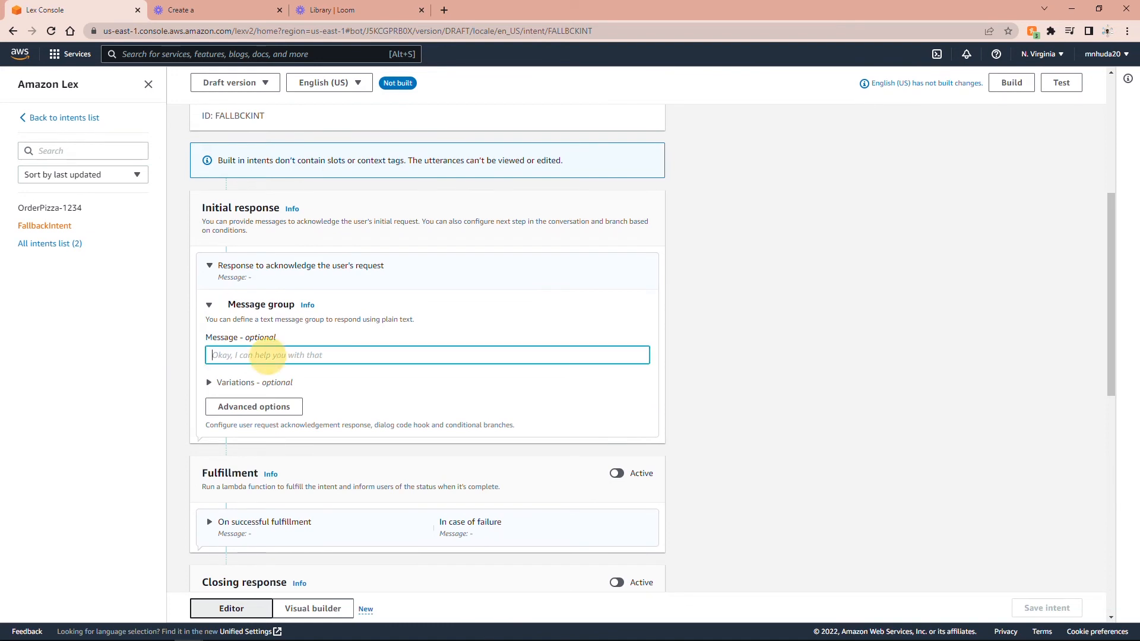
text(Sorry)
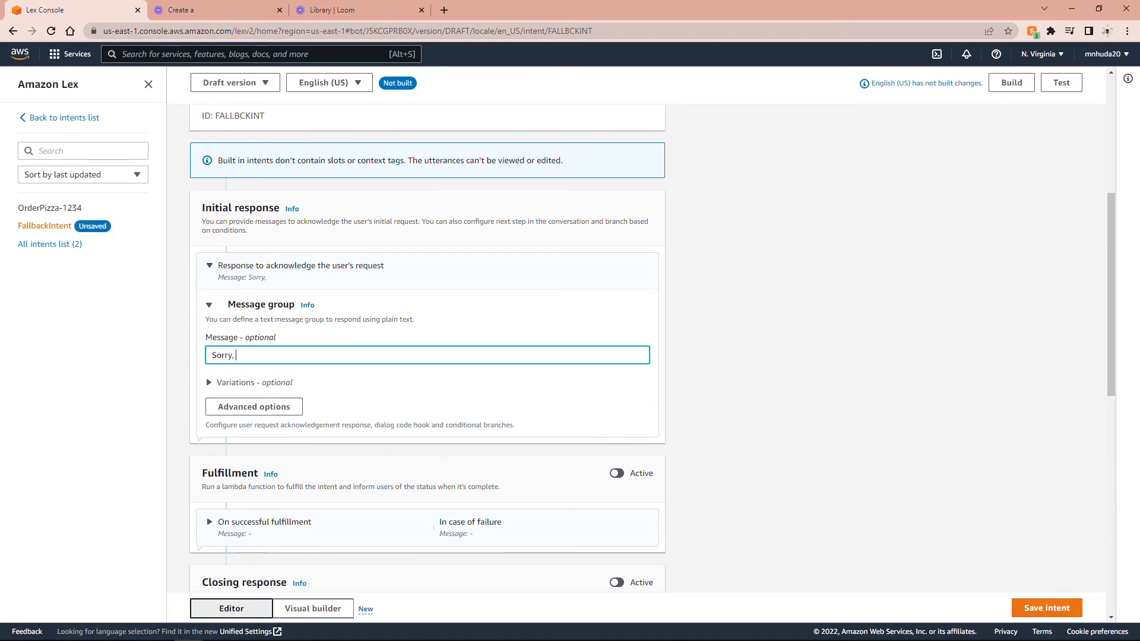
text(, I couldn't understand )
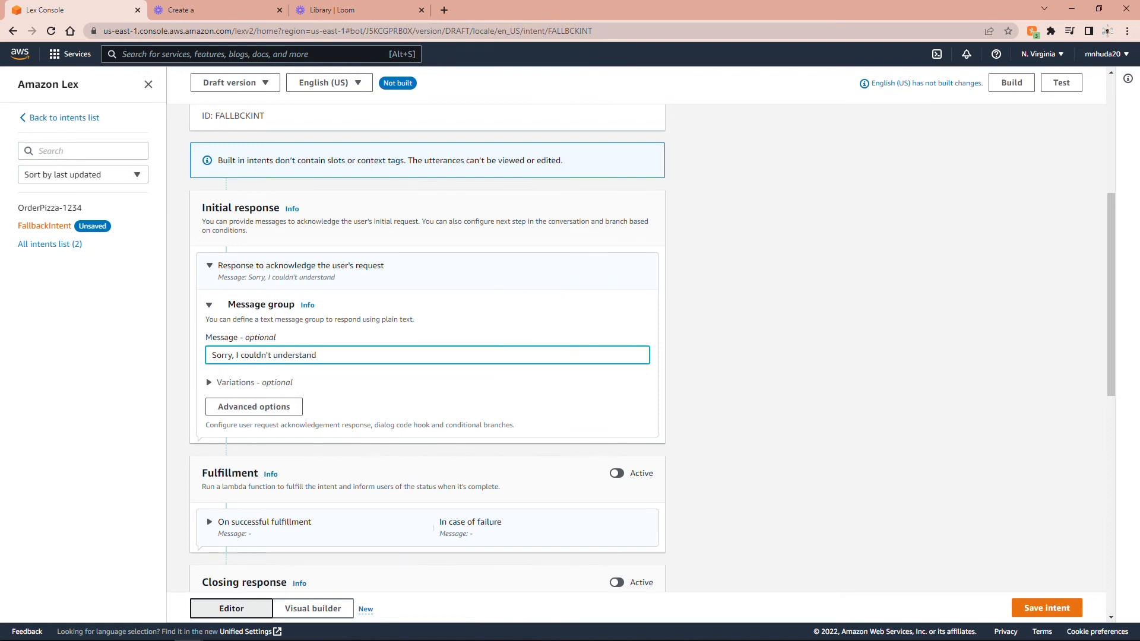
text(your ord)
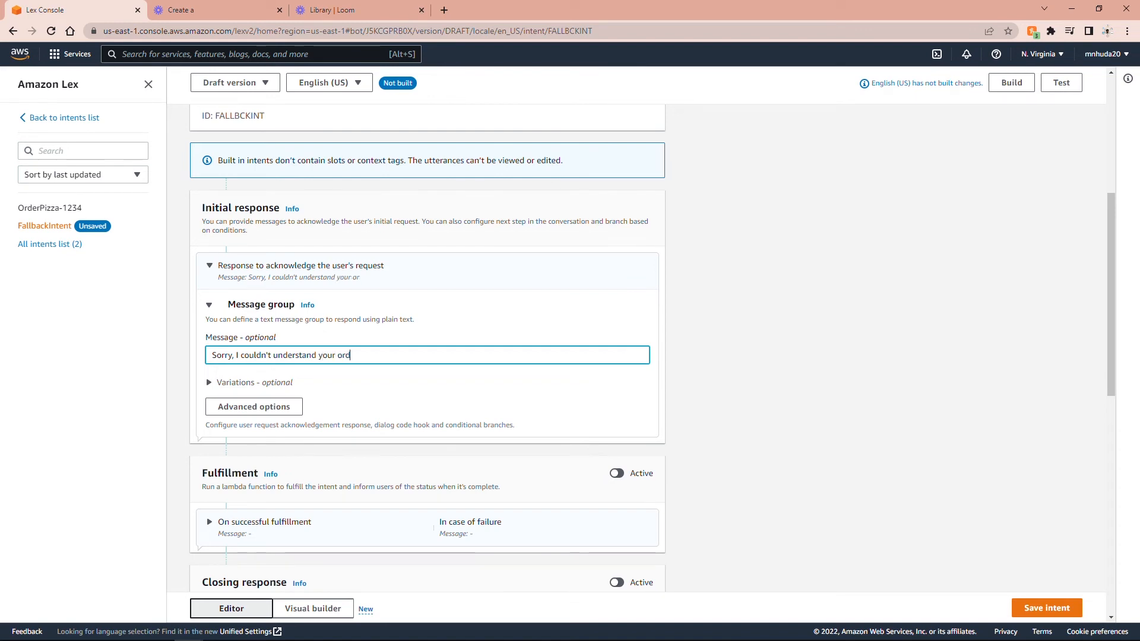
text(er. Please visi)
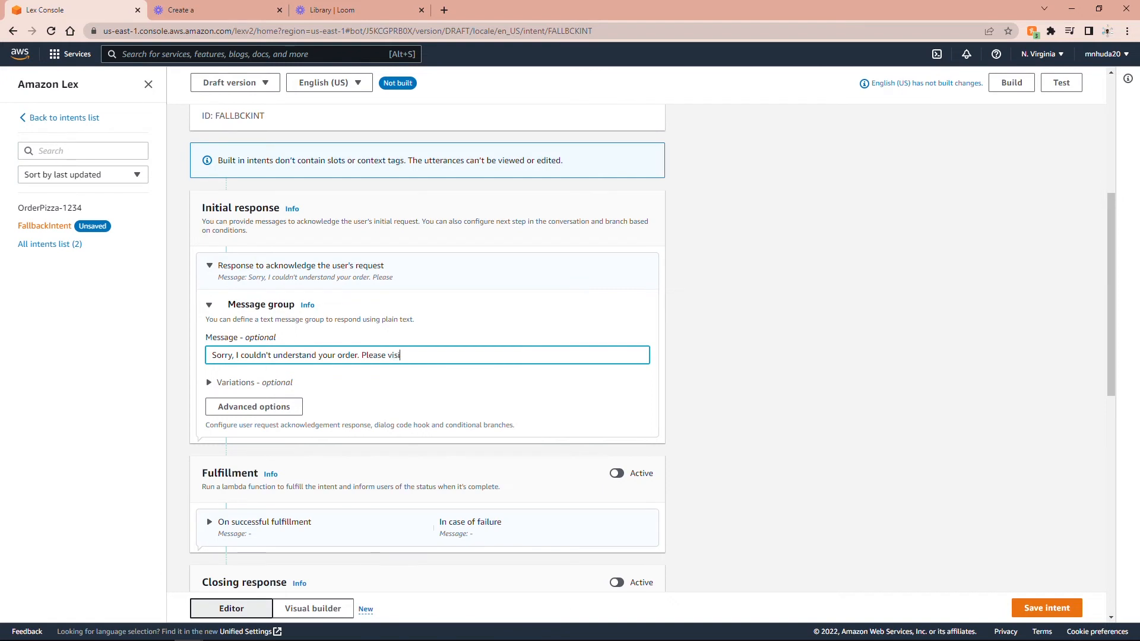
text(t our website for the details)
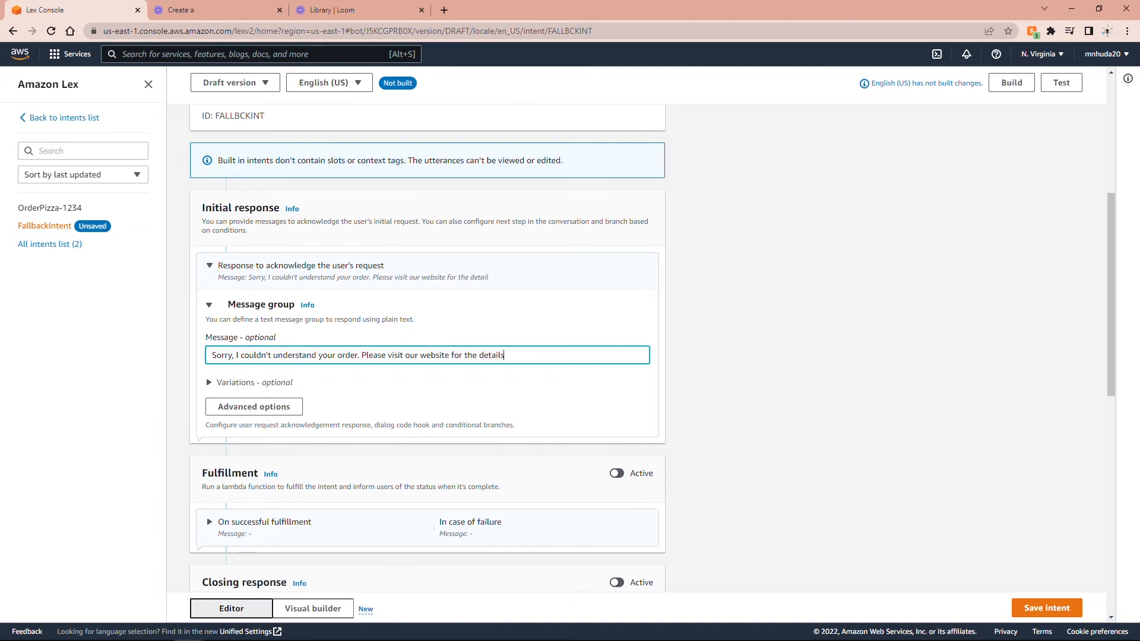
text( of our products and services.)
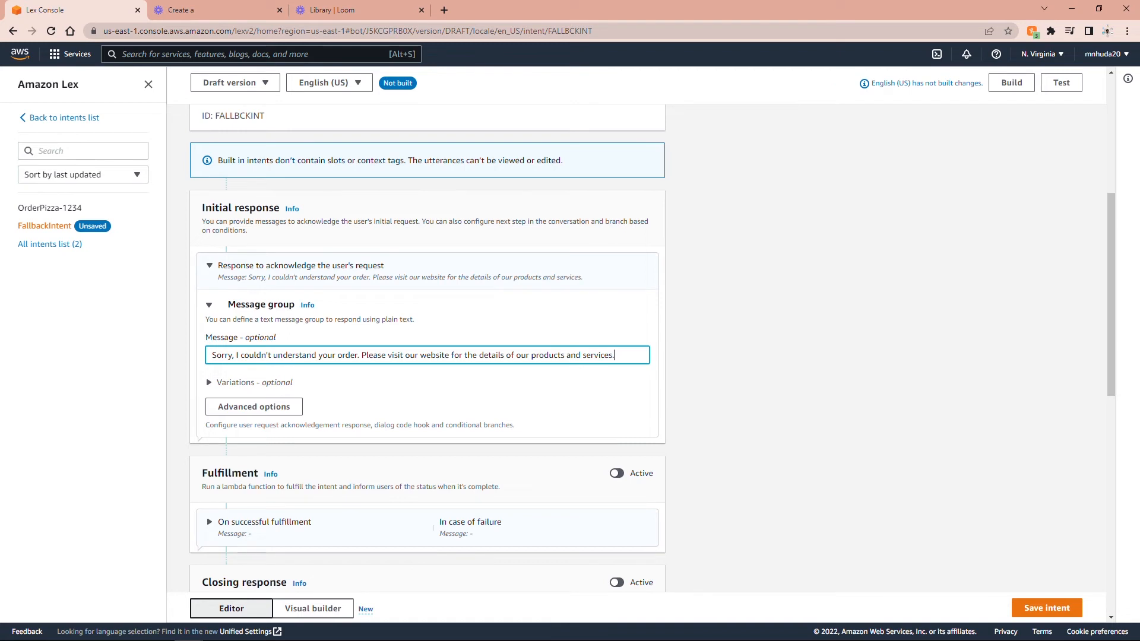
key(alt+Tab)
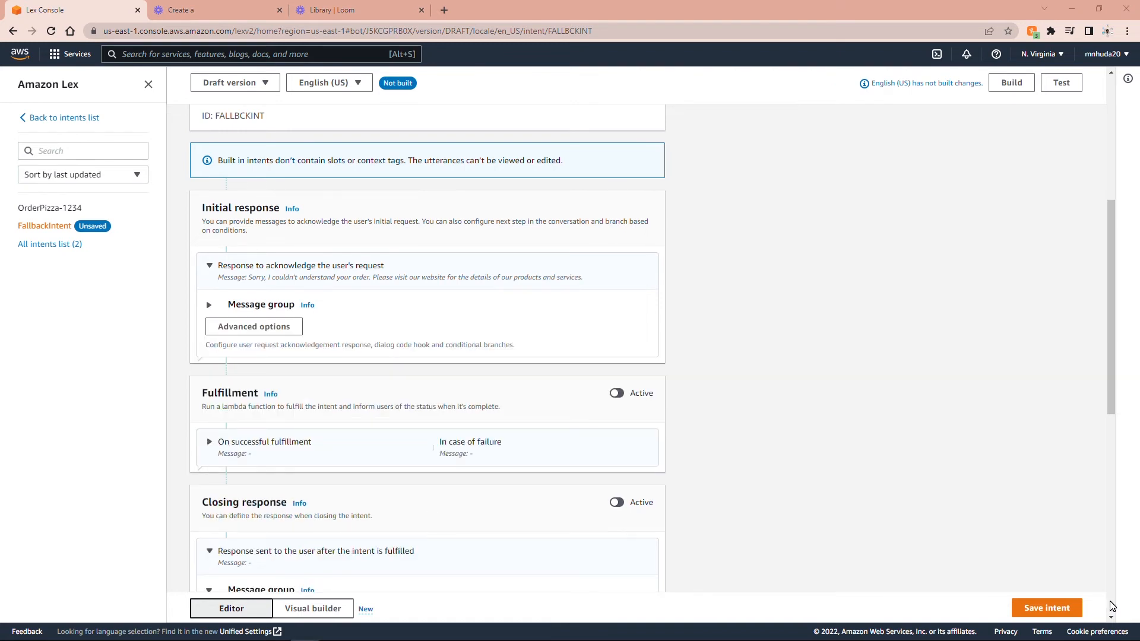
click(1031, 605)
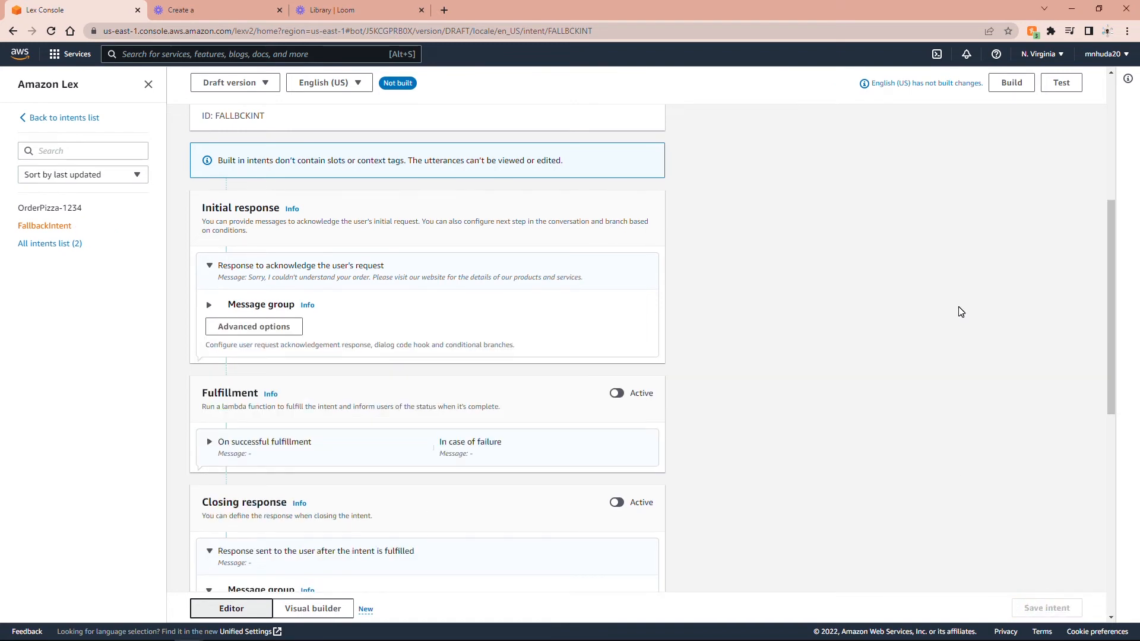
Review the values of the size and topping slot types and go back to the bot's intents list.
click(1111, 92)
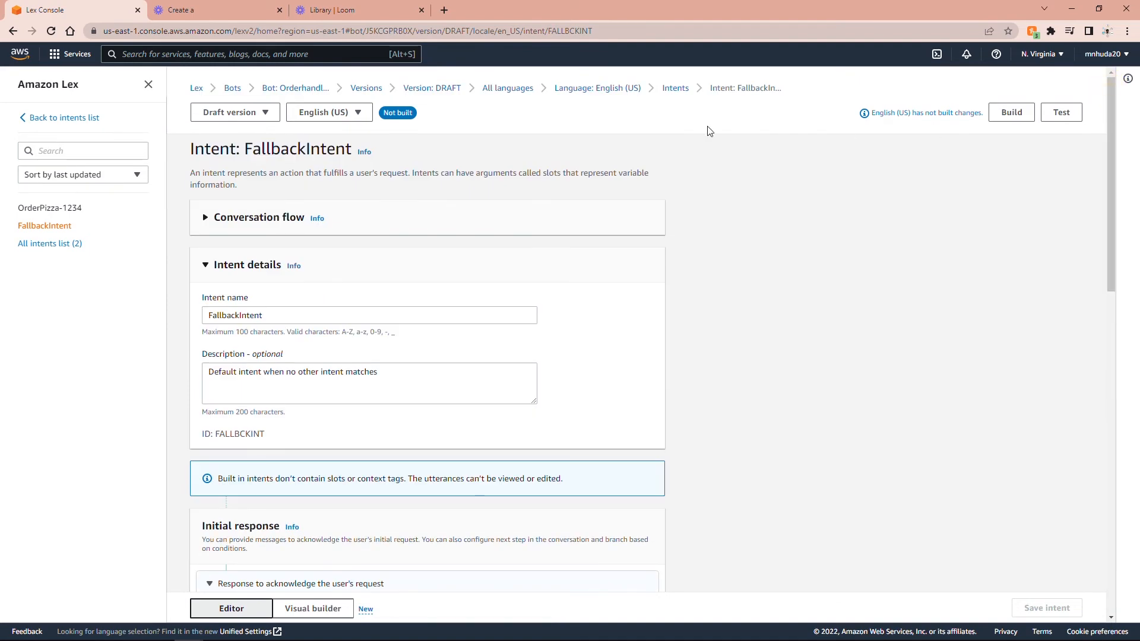
click(42, 118)
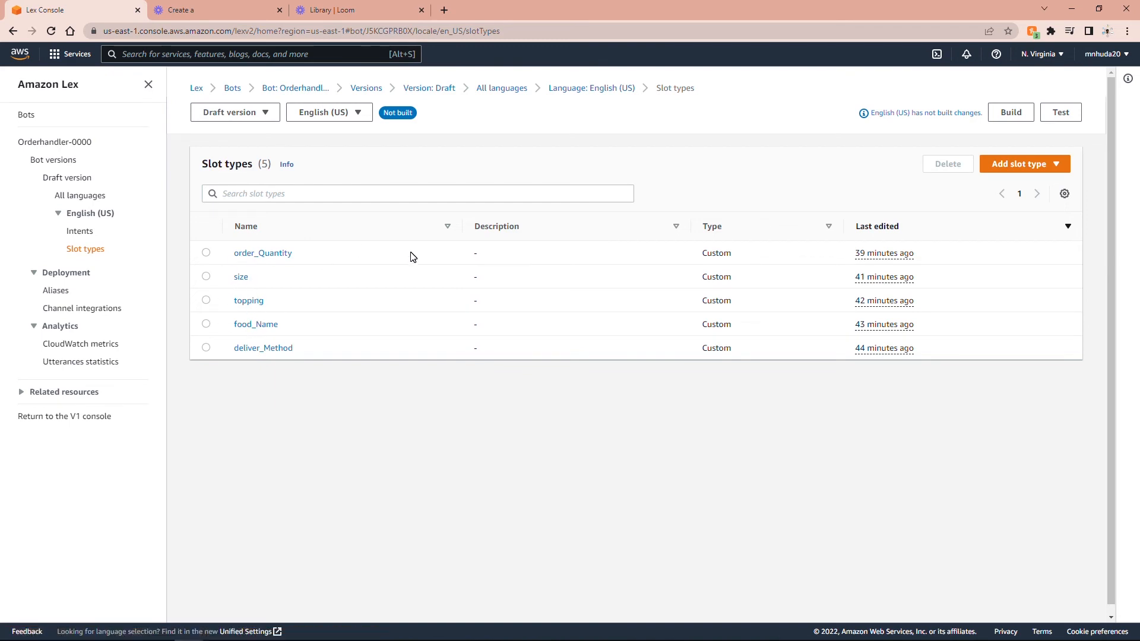
click(240, 277)
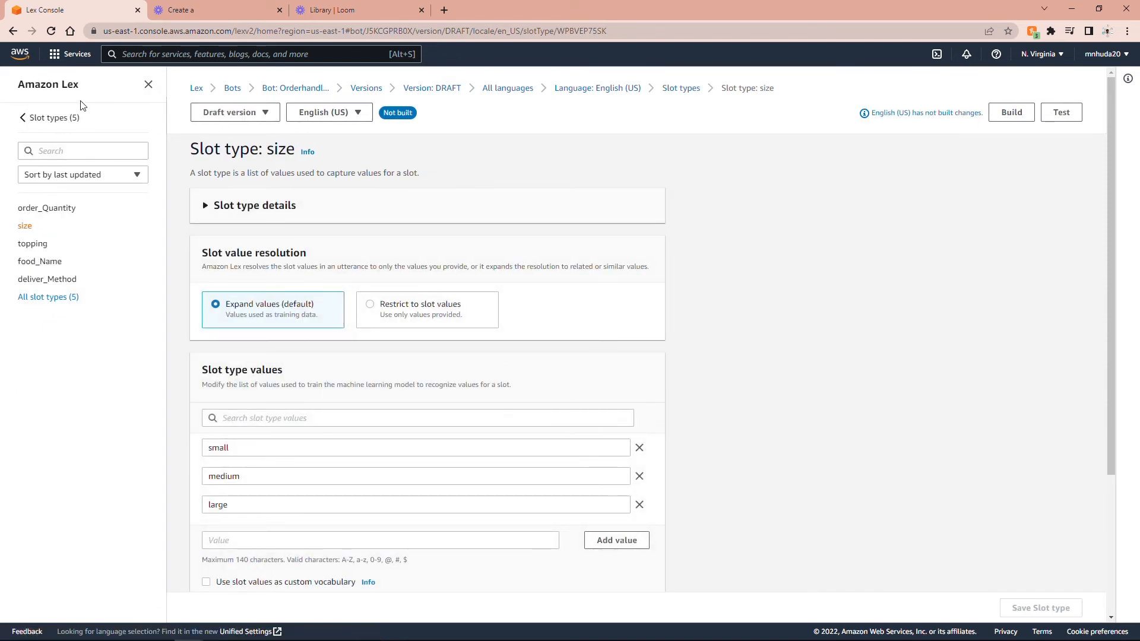
click(32, 248)
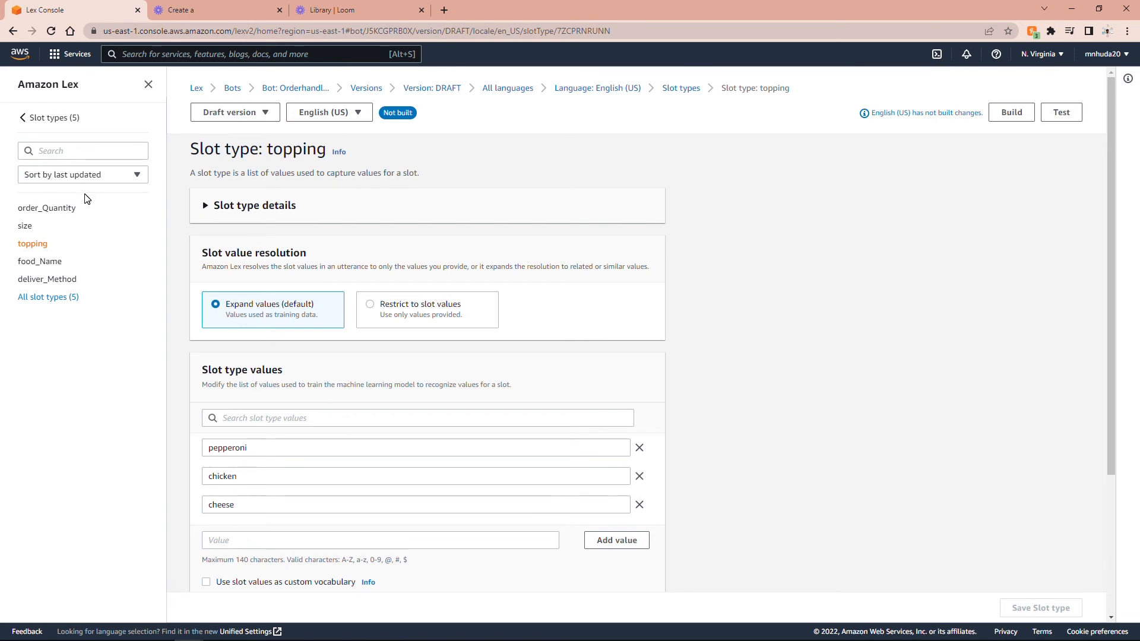
click(35, 118)
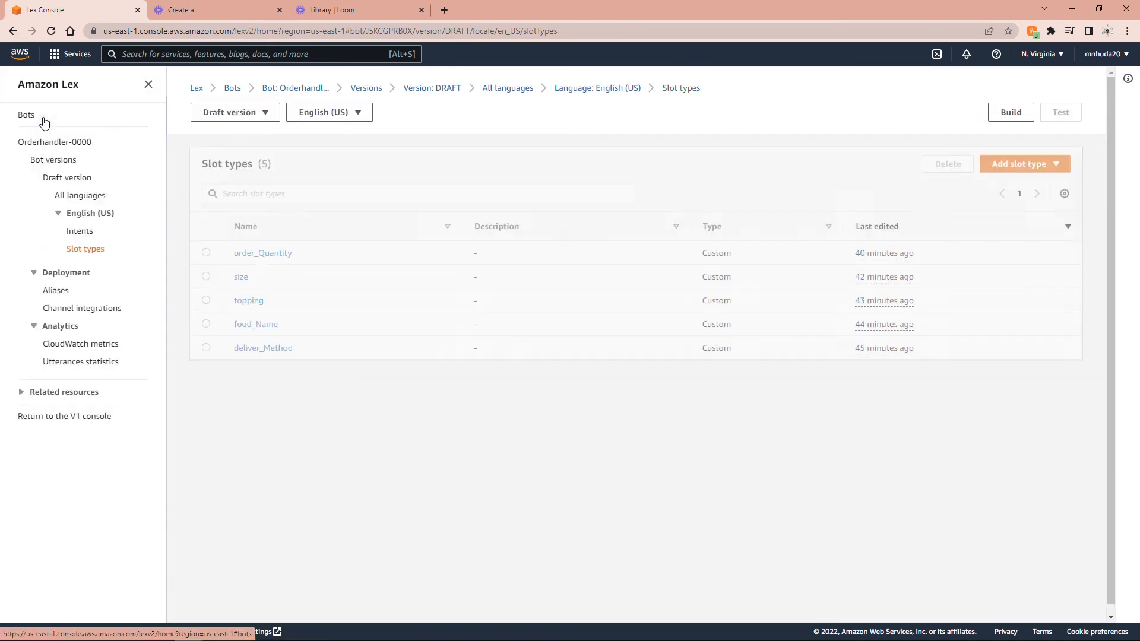
click(83, 231)
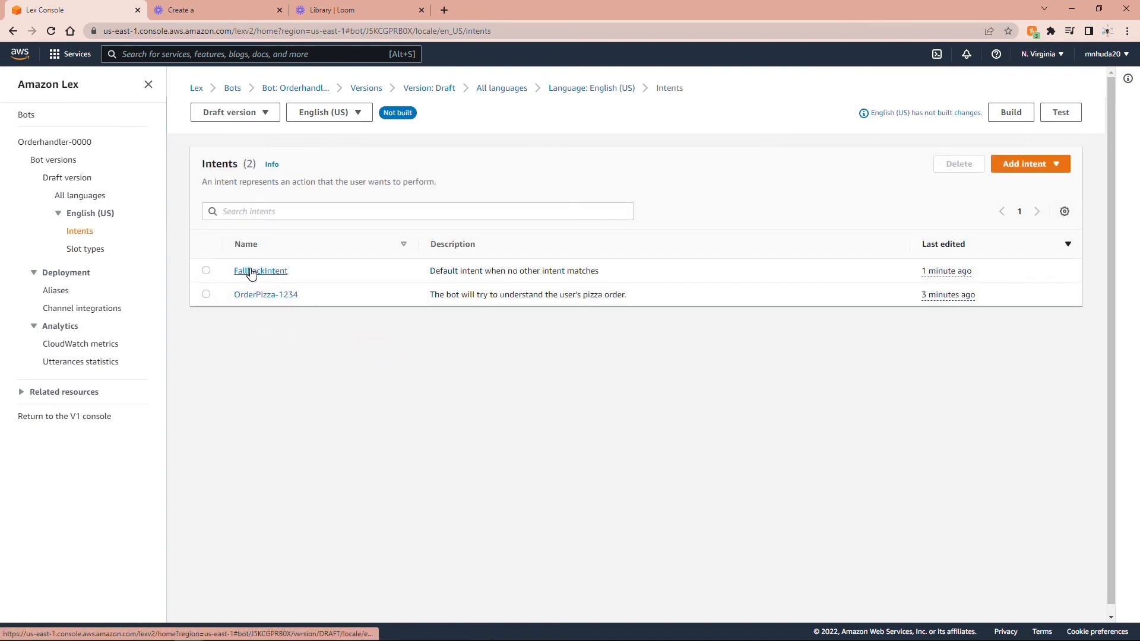
click(328, 329)
click(575, 329)
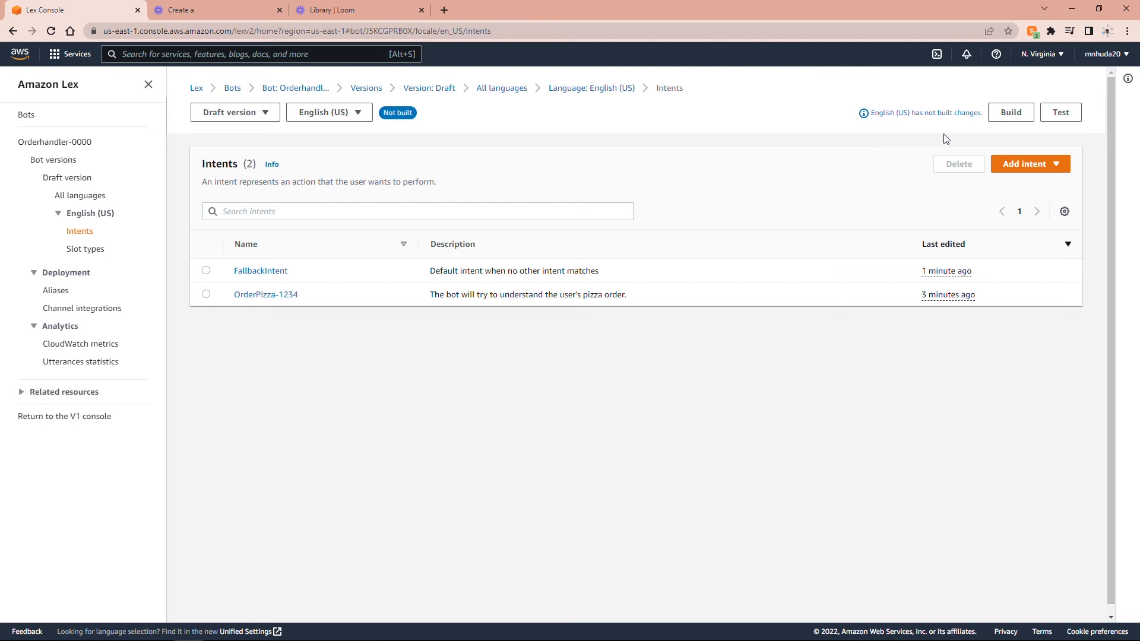
Build the English (US) draft of the bot and start a test conversation with "can I place an order?".
click(1016, 113)
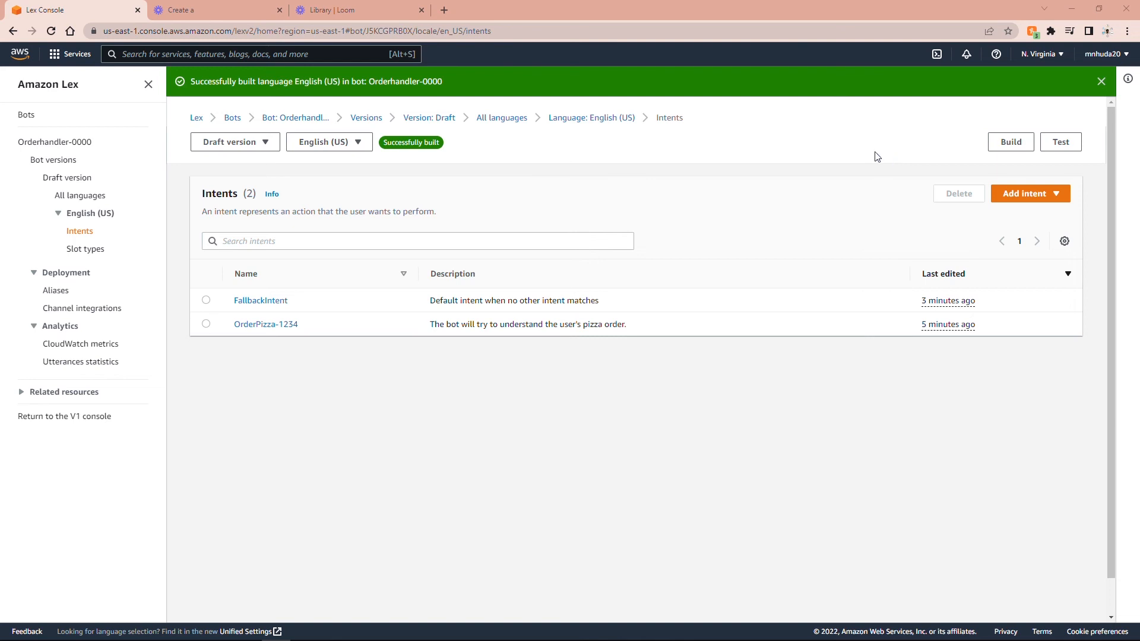
click(1061, 142)
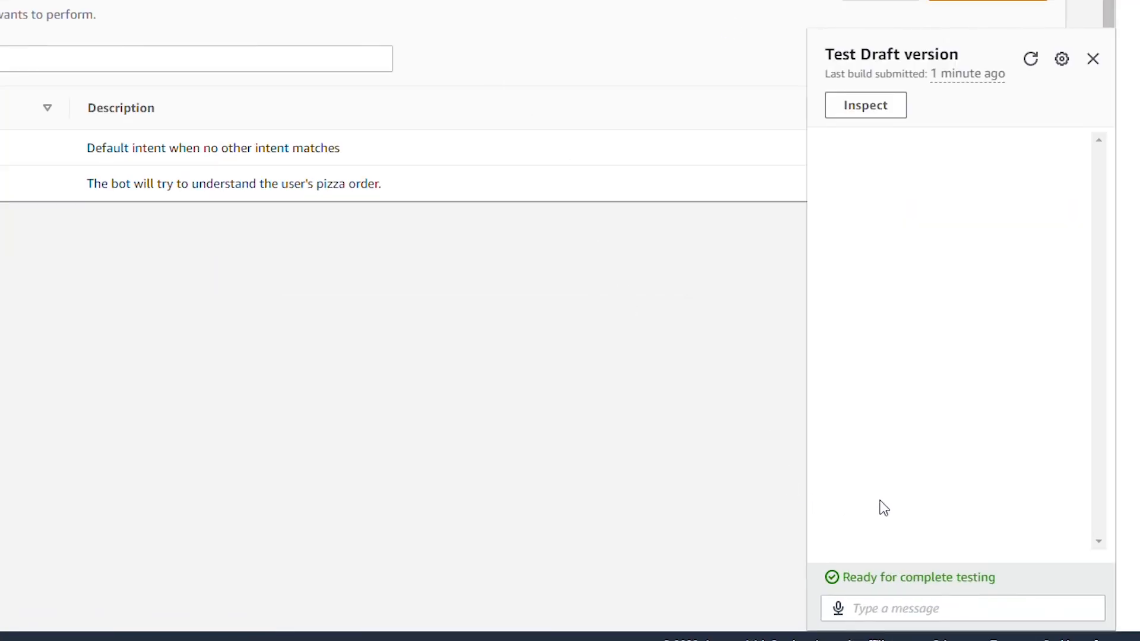
click(895, 606)
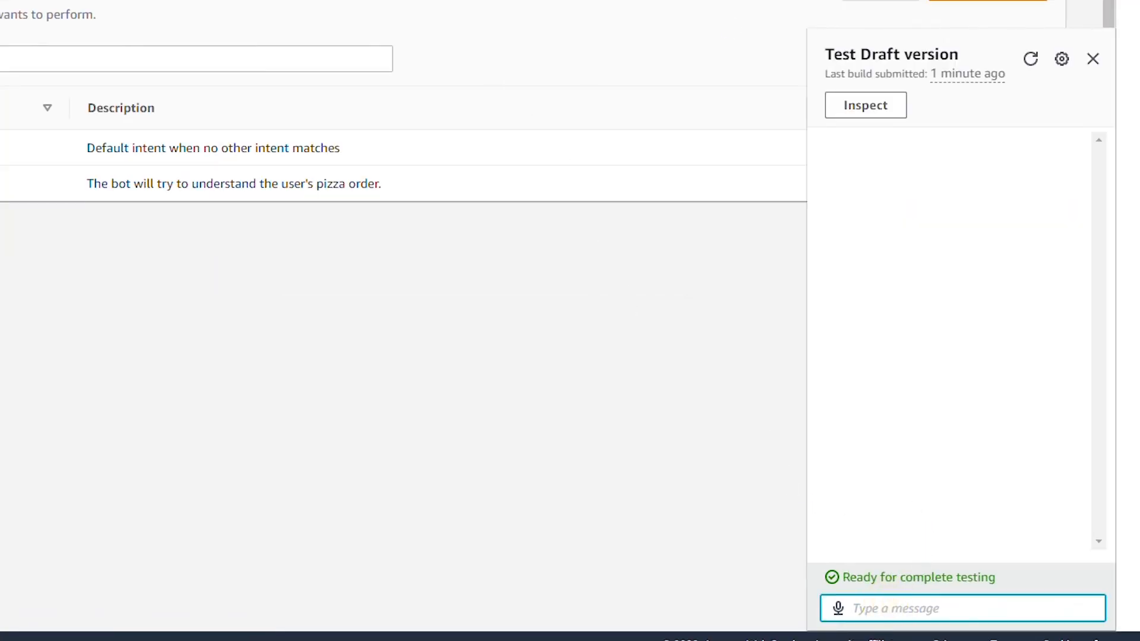
text(can I place an order?)
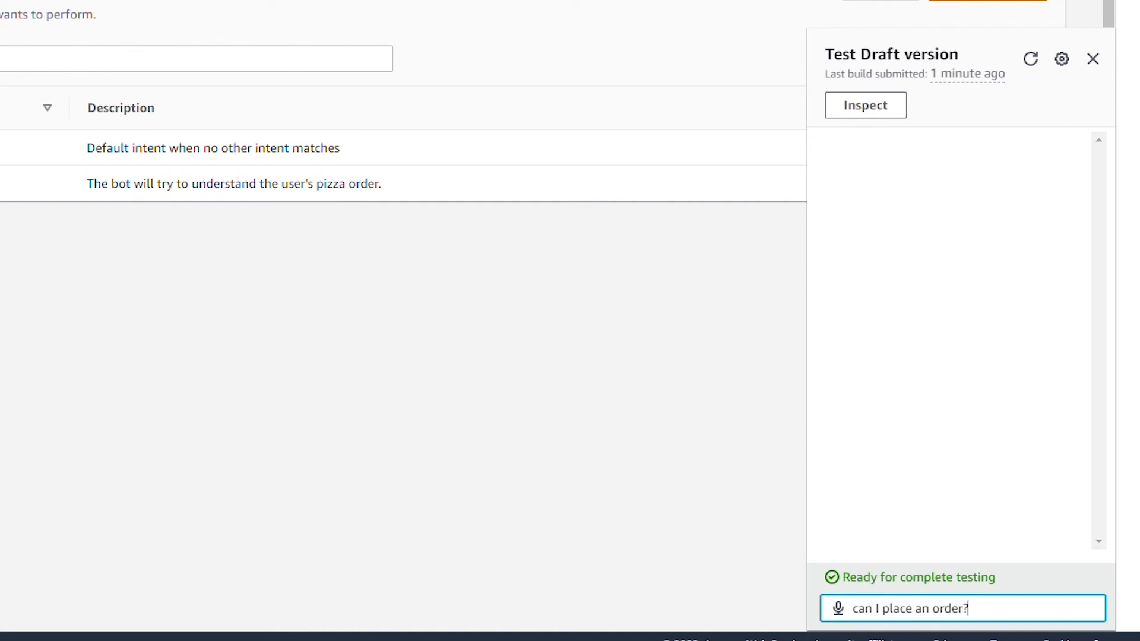
key(Return)
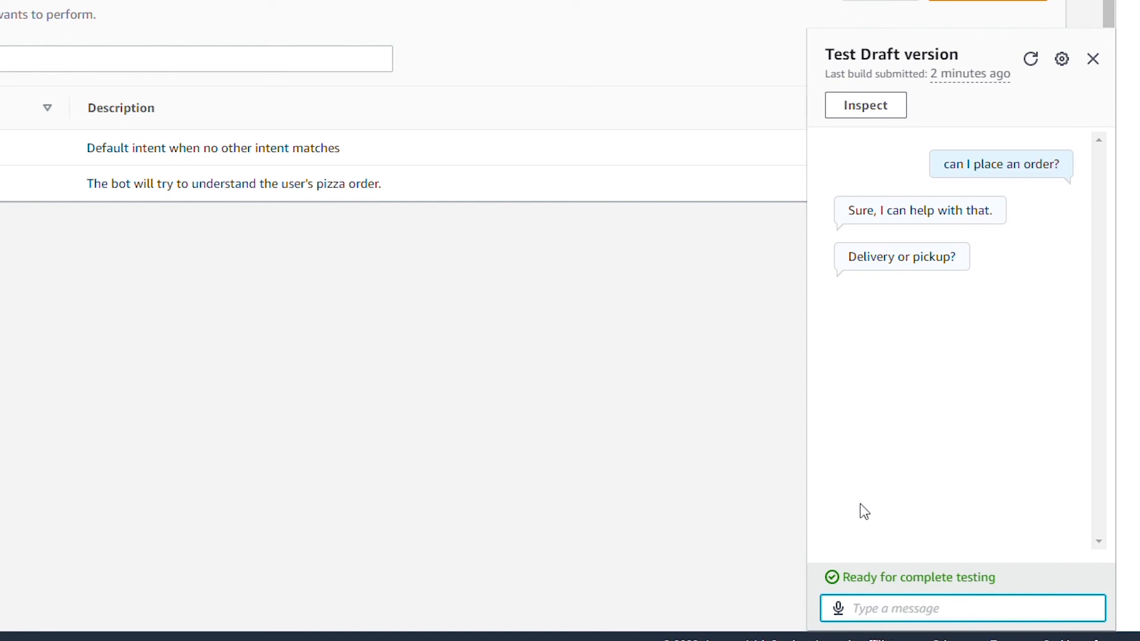
Answer the bot's delivery method question in the test conversation with "pickup".
click(878, 610)
text(pickup)
key(Return)
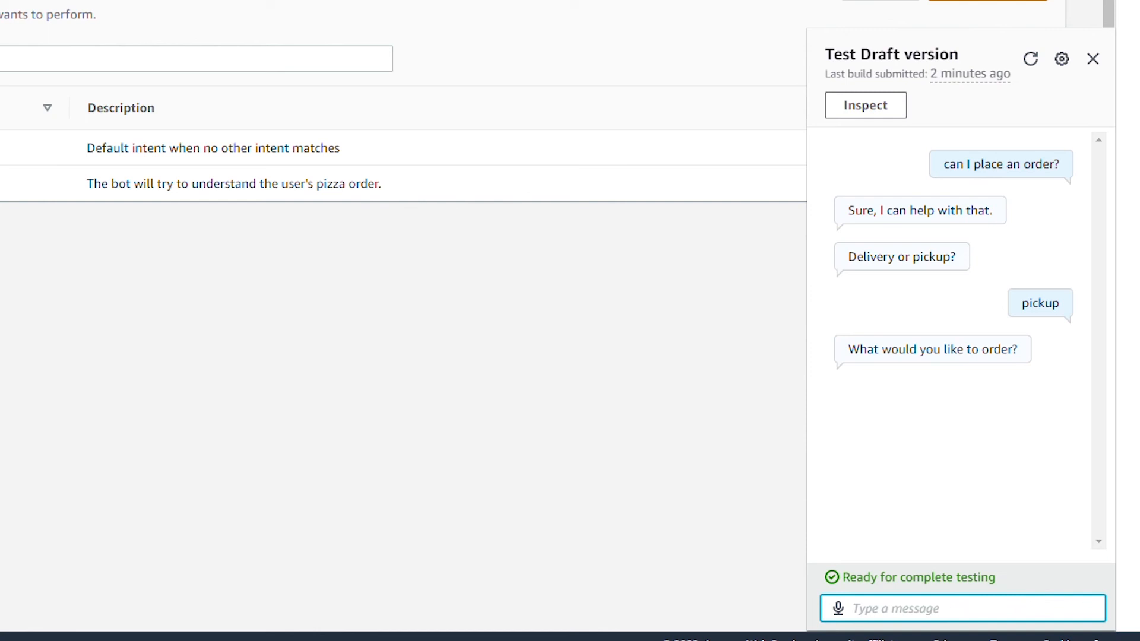
Answer the bot's remaining order questions with "pizza", "large", "cheese" and "1", and confirm the order with "yes".
text(pizza)
key(Return)
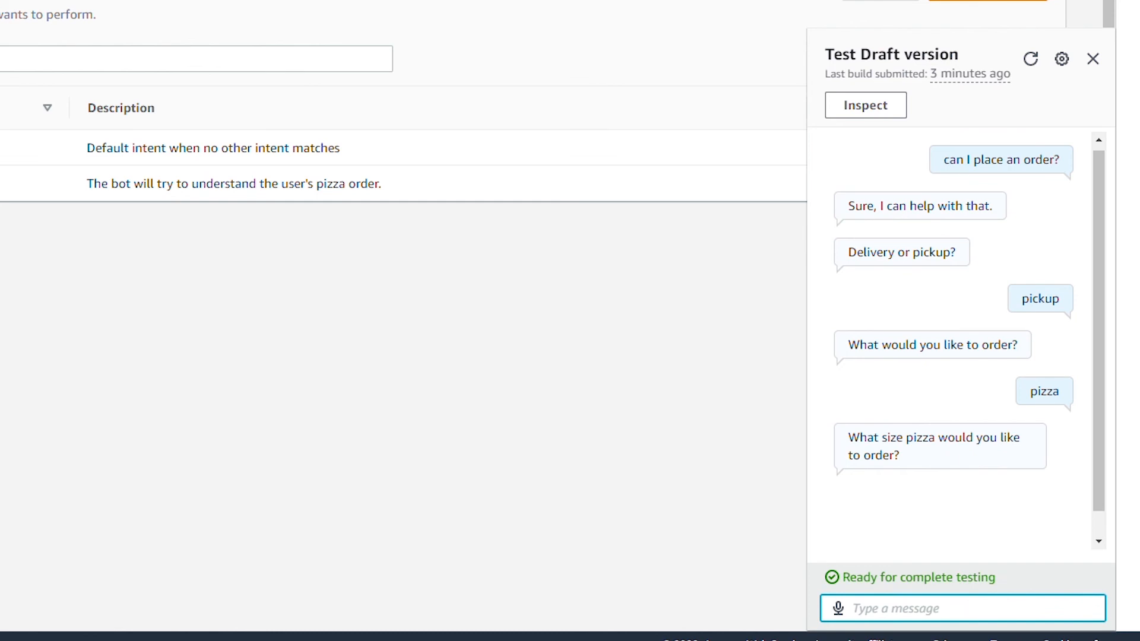
text(large)
key(Return)
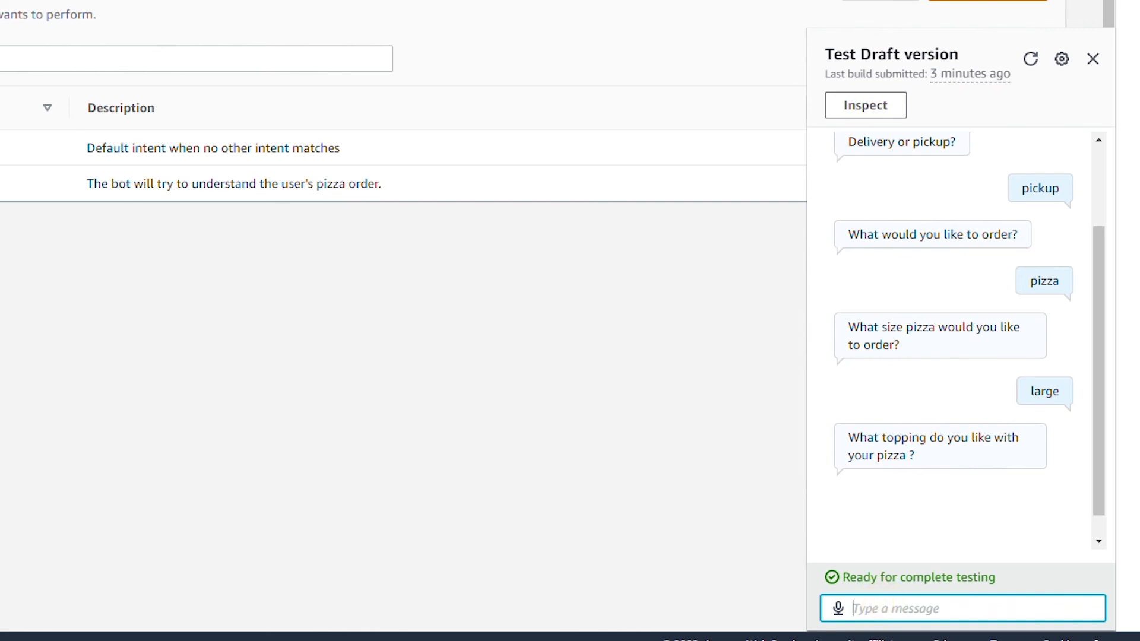
text(cheese)
key(Return)
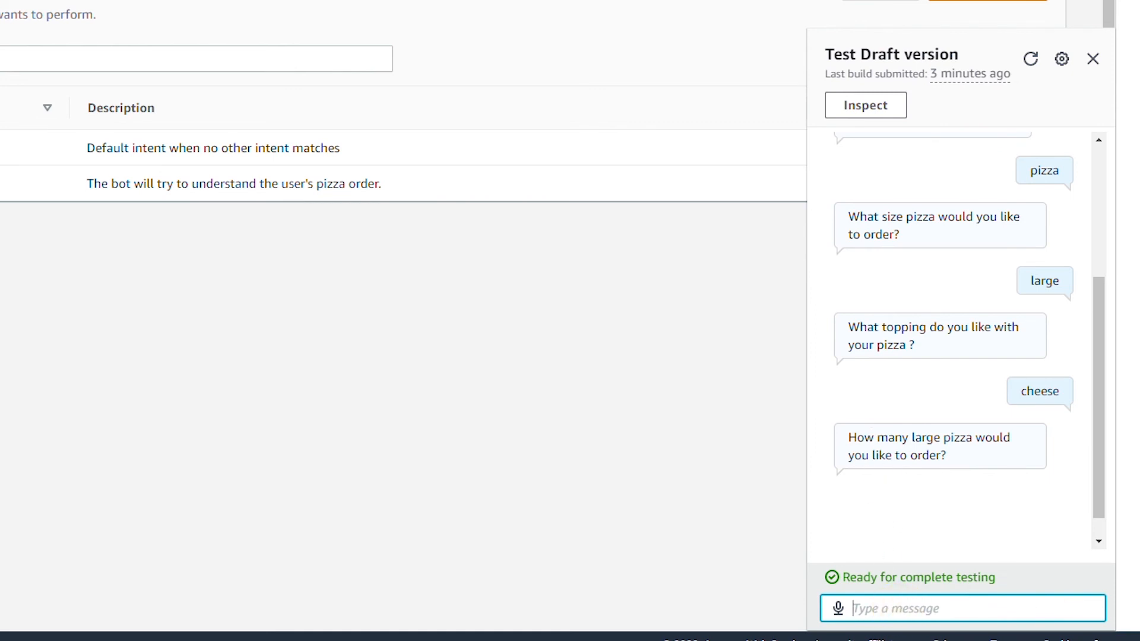
text(1)
key(Return)
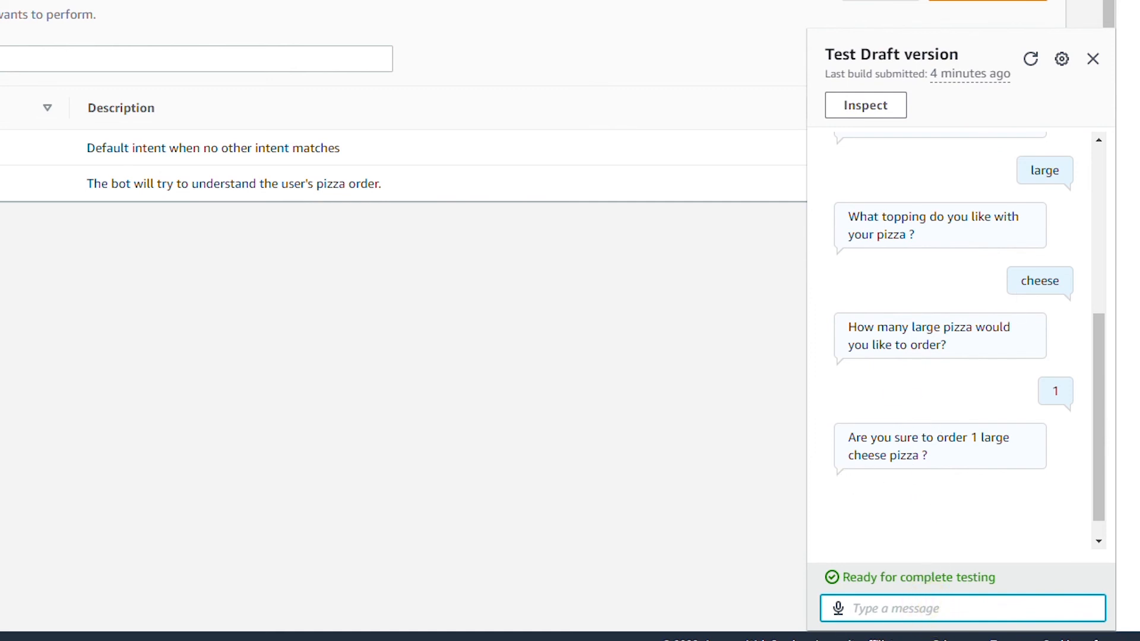
text(yes)
key(Return)
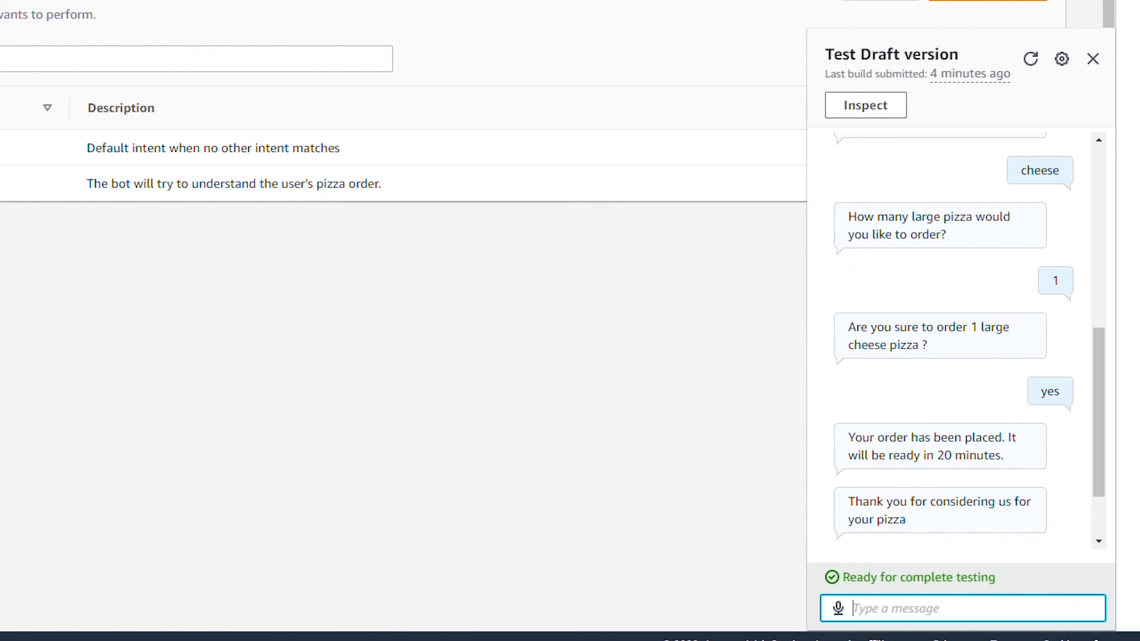
Clear the test conversation and compose the message "I would like to order 2 medium pepperoni pizza" without sending it.
click(1035, 66)
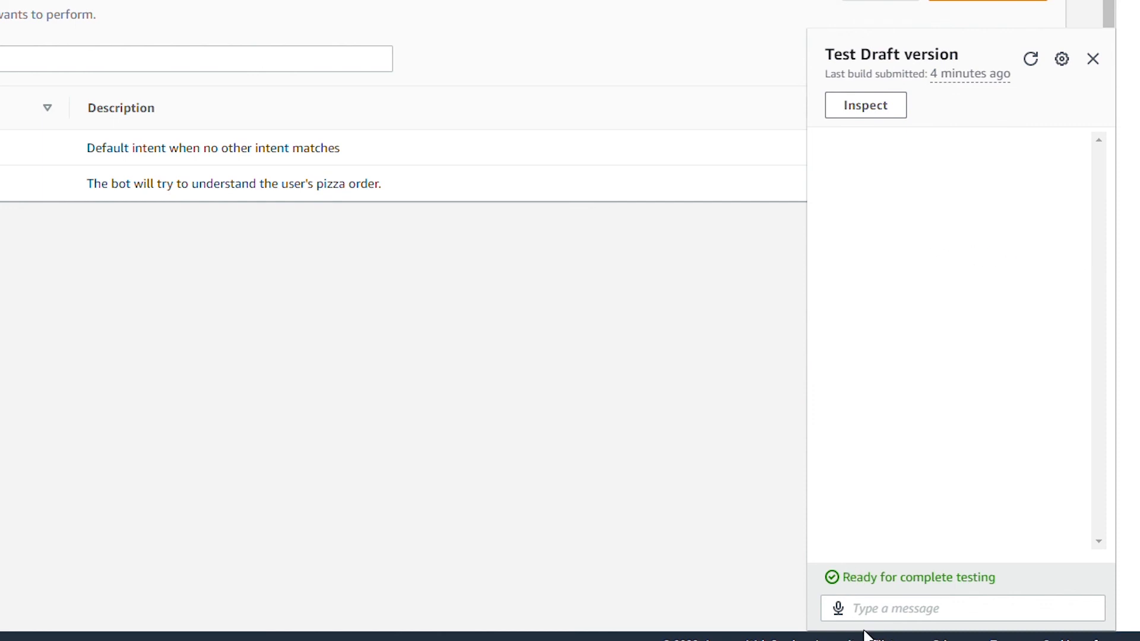
click(905, 612)
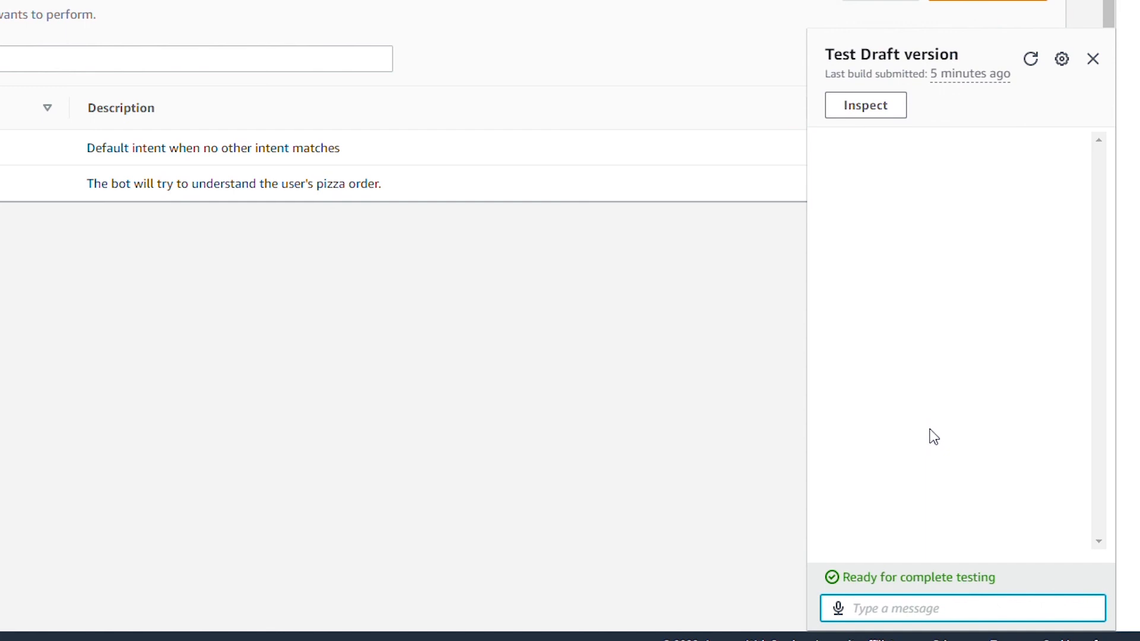
text(I would like to ord)
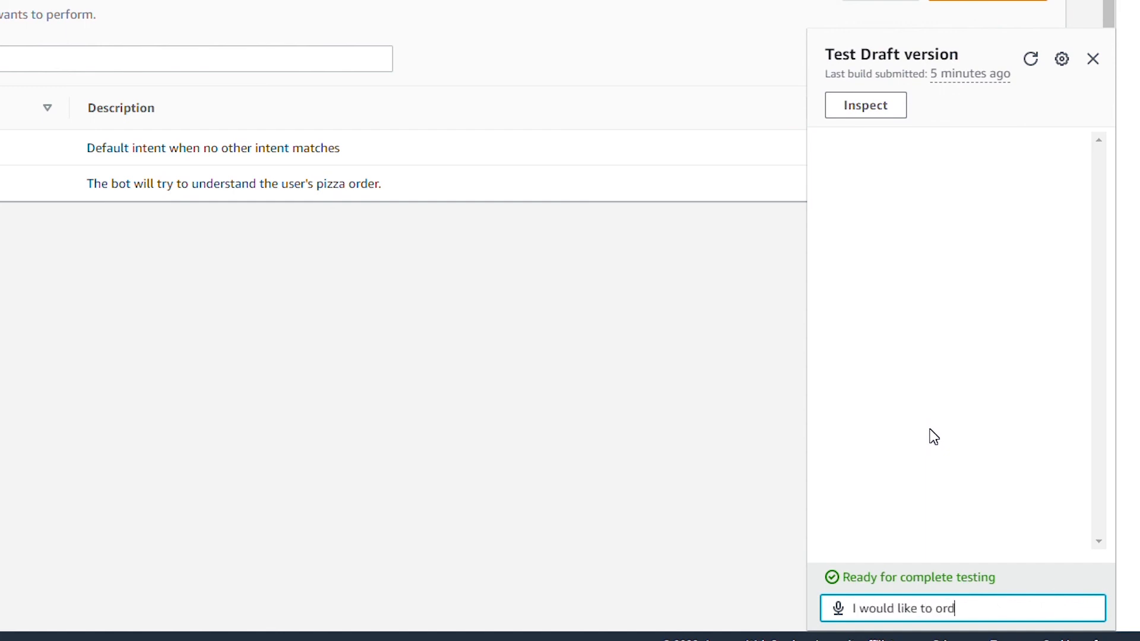
text(er 2 medium pepperoni )
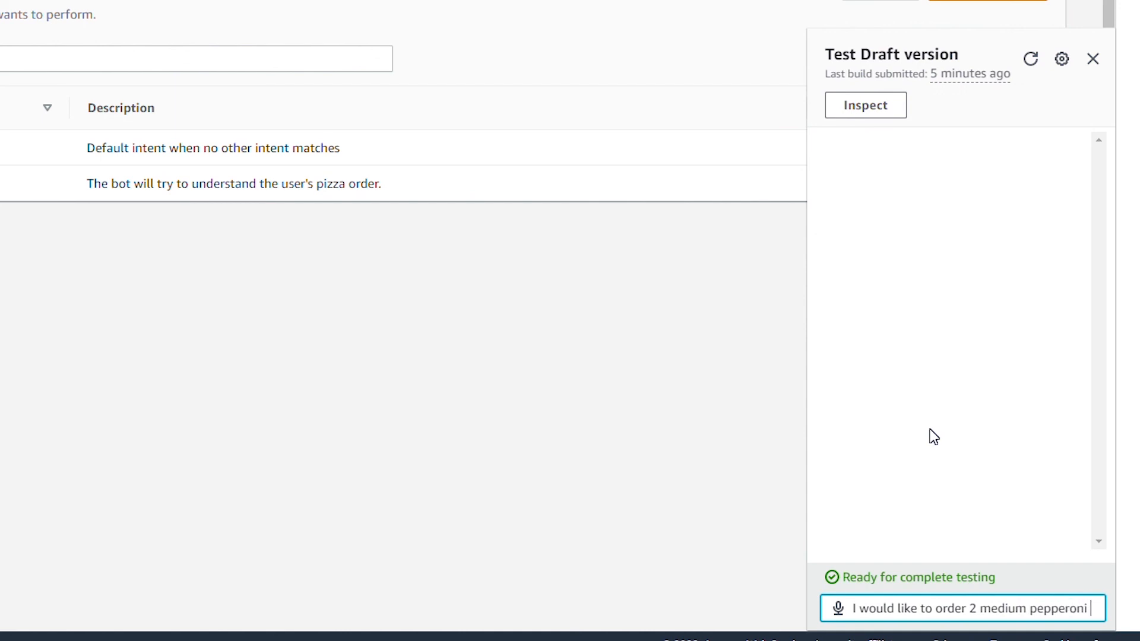
text(pizza)
Look over the quantity, size and topping words in the composed order message.
key(Home)
drag(937, 607, 946, 607)
click(973, 607)
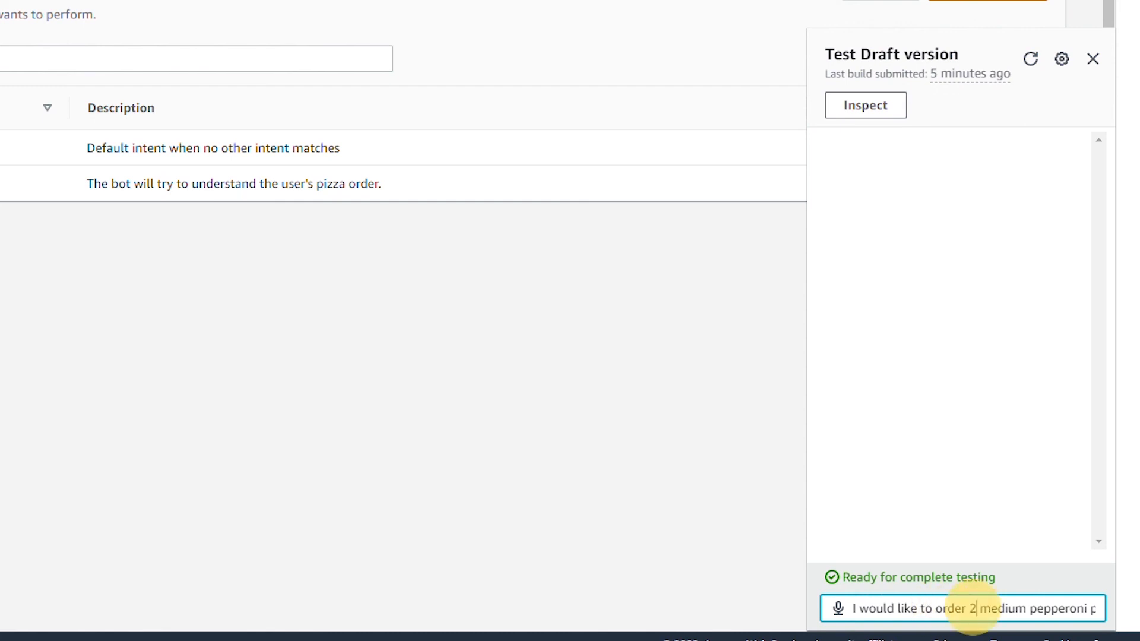
double_click(972, 608)
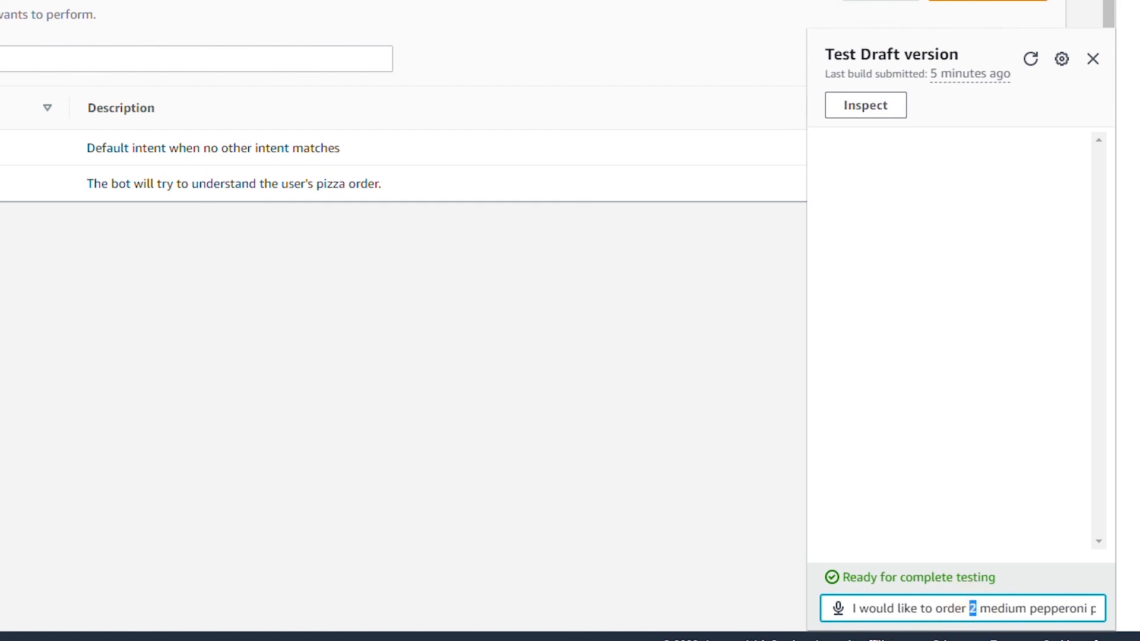
double_click(994, 609)
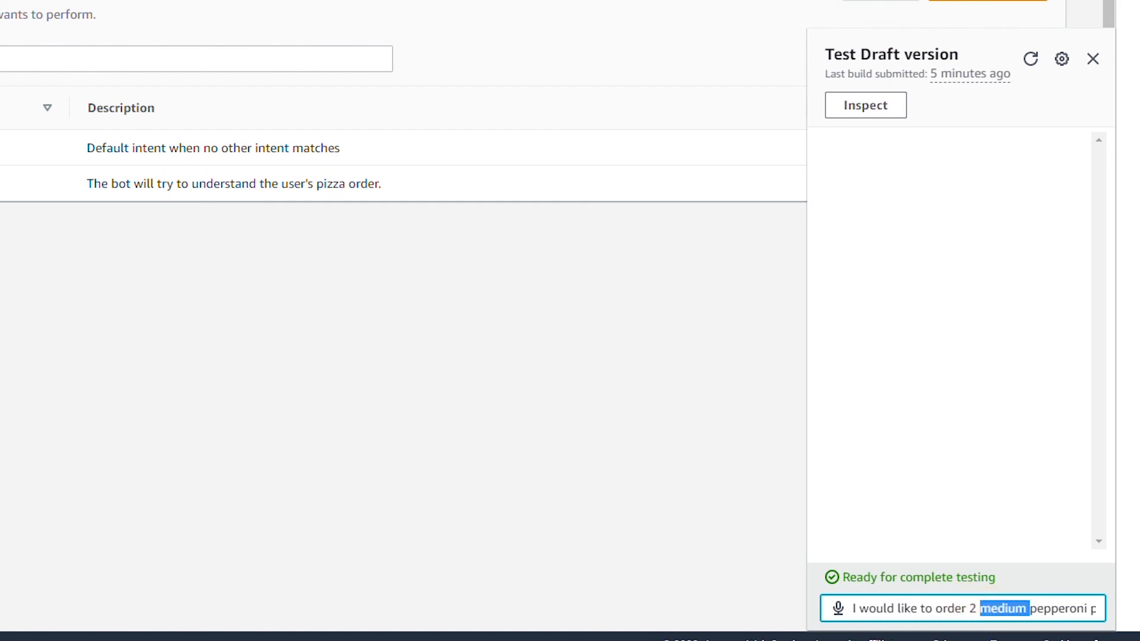
key(shift+Left)
double_click(1050, 610)
key(shift+Left)
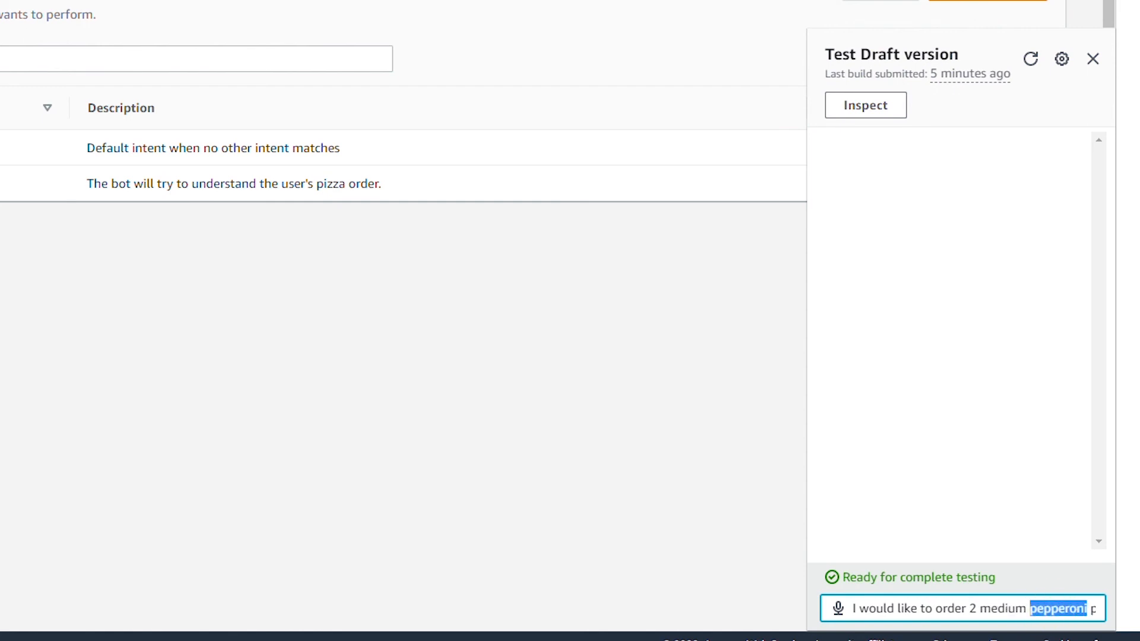
key(Right)
key(Right)
key(Right)
key(Right)
key(Right)
key(Right)
key(Right)
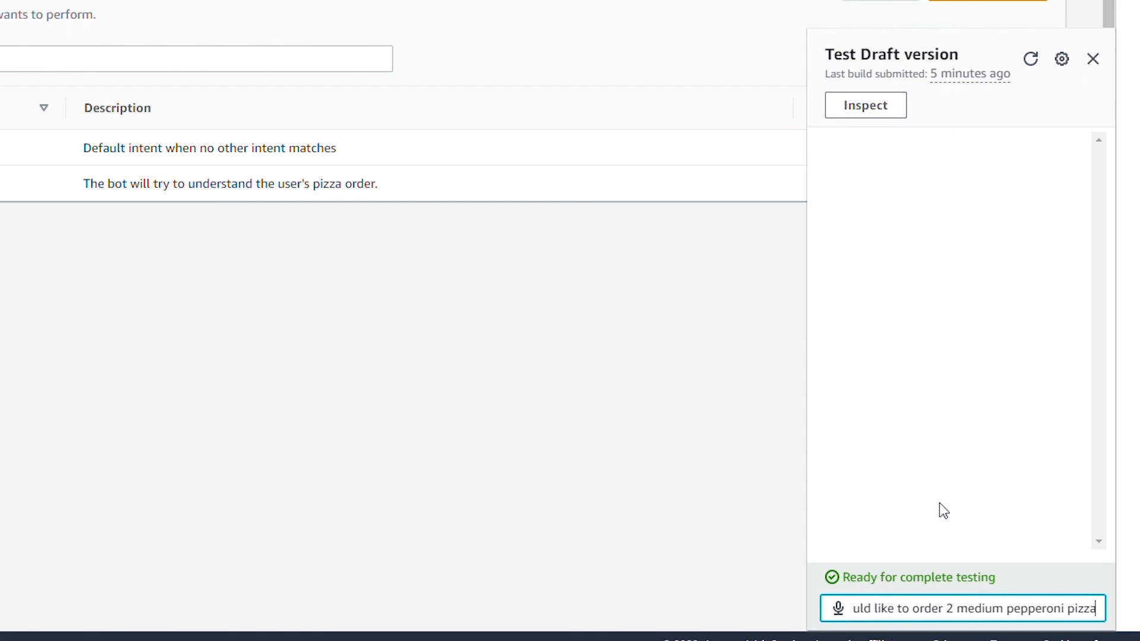
Send the composed order, answer the delivery method question with "delivery" and confirm with "yes".
key(Return)
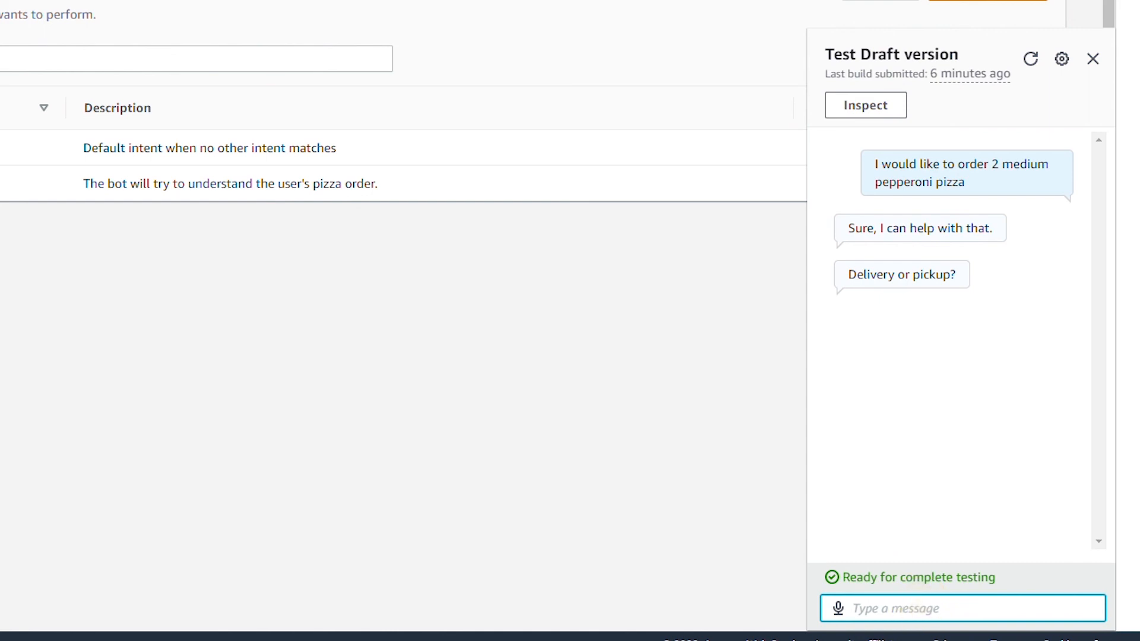
text(delivery)
key(Return)
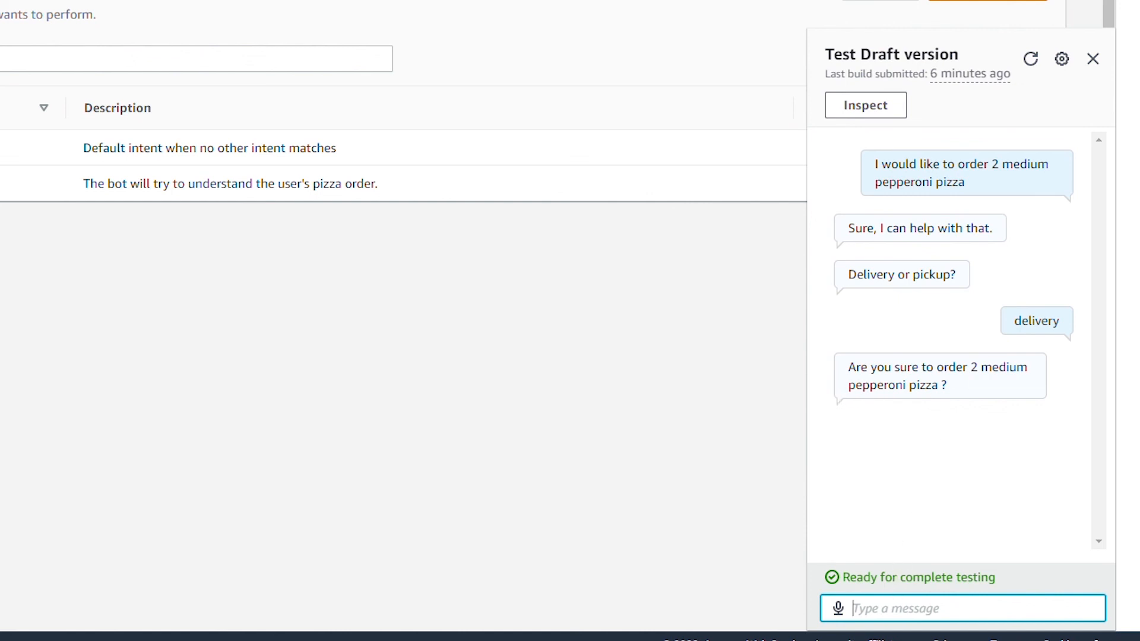
click(903, 605)
text(yes)
key(Return)
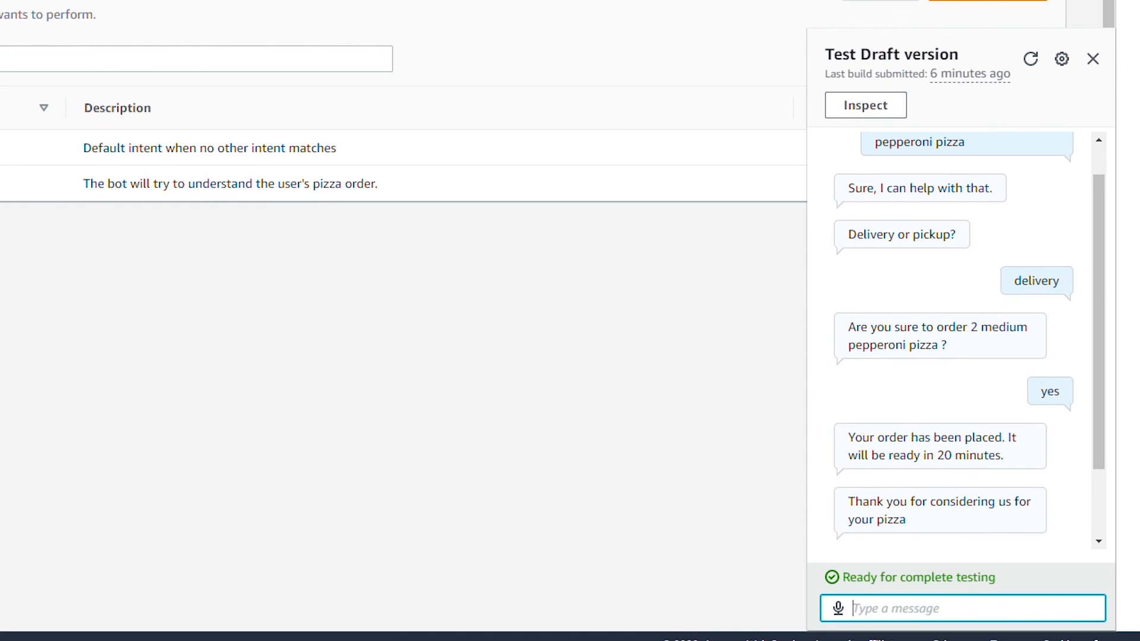
Close the test conversation, delete the OrderPizza-1234 intent and reload the intents page.
click(419, 378)
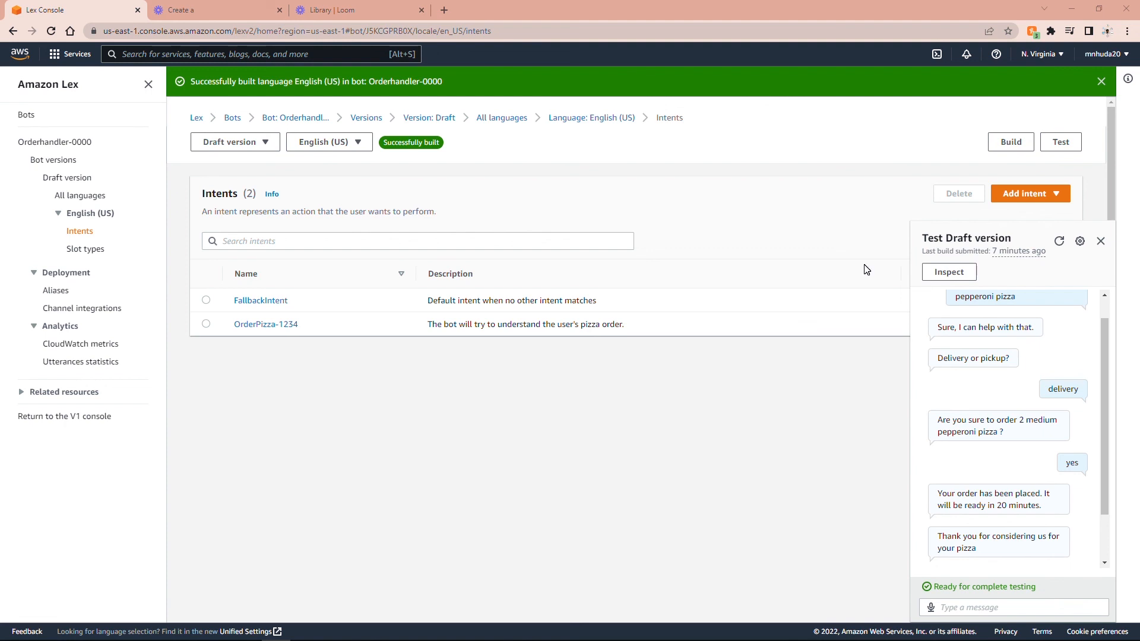
click(1102, 241)
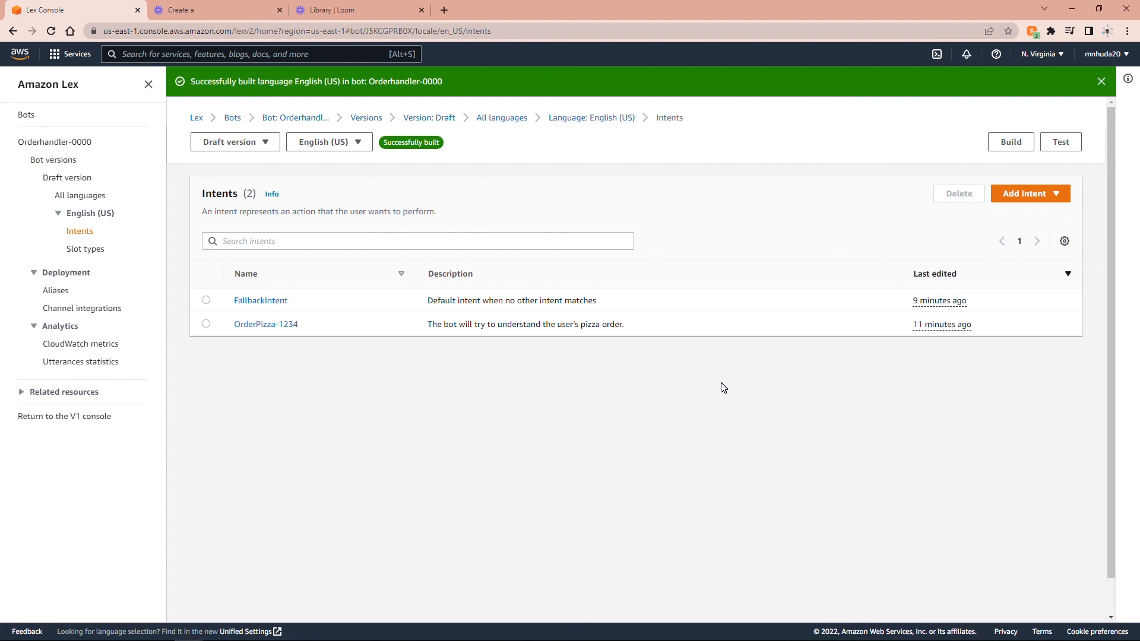
click(205, 324)
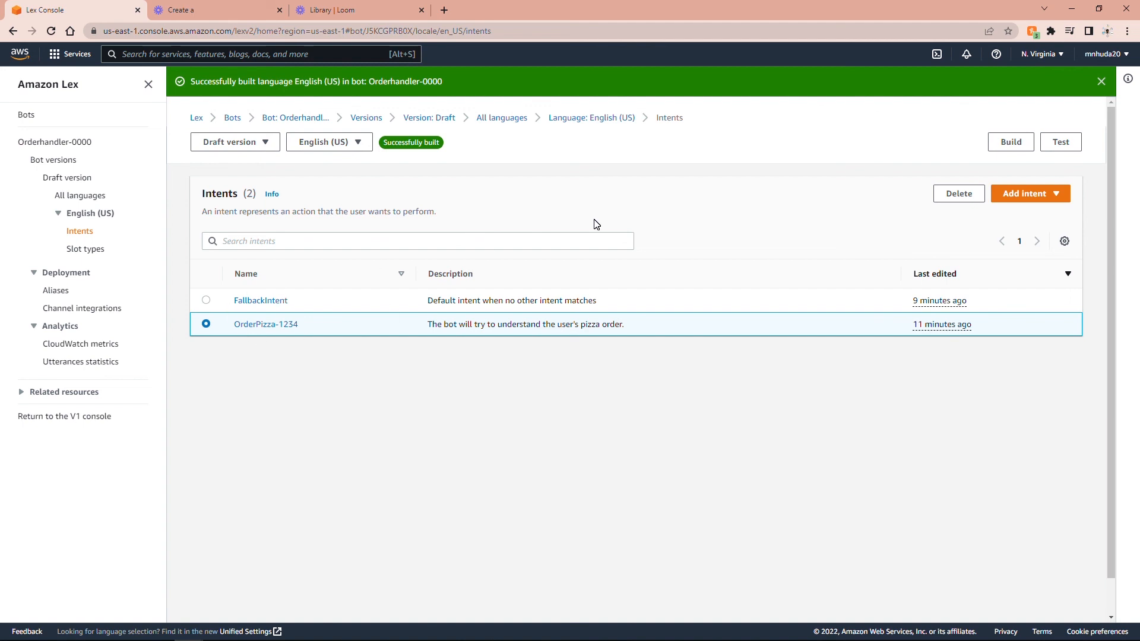
click(954, 195)
click(706, 376)
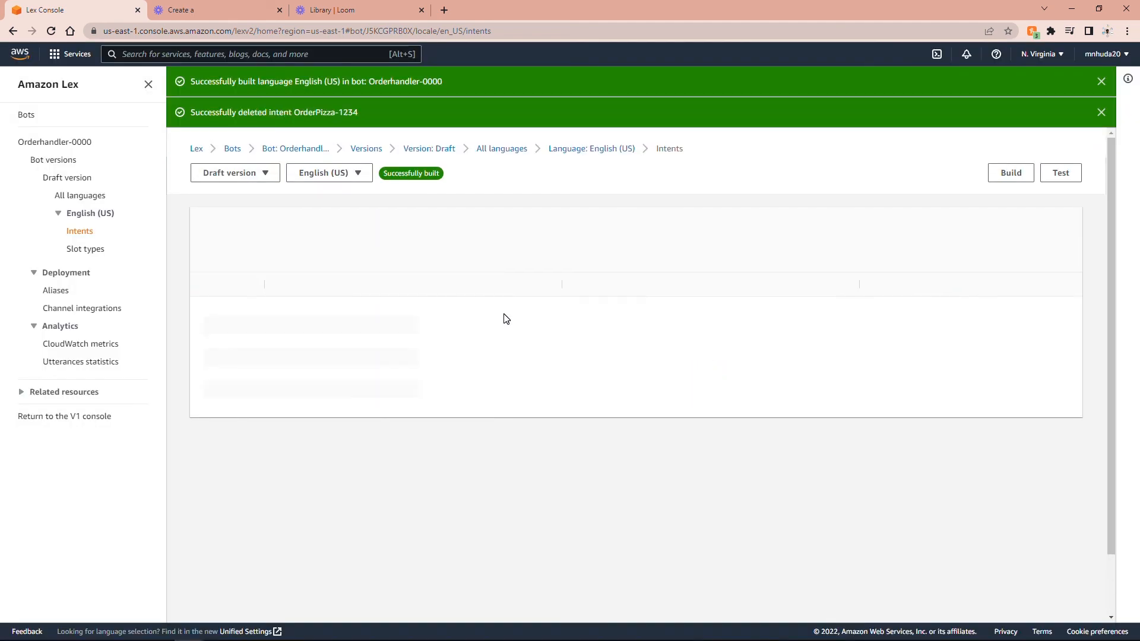
click(206, 330)
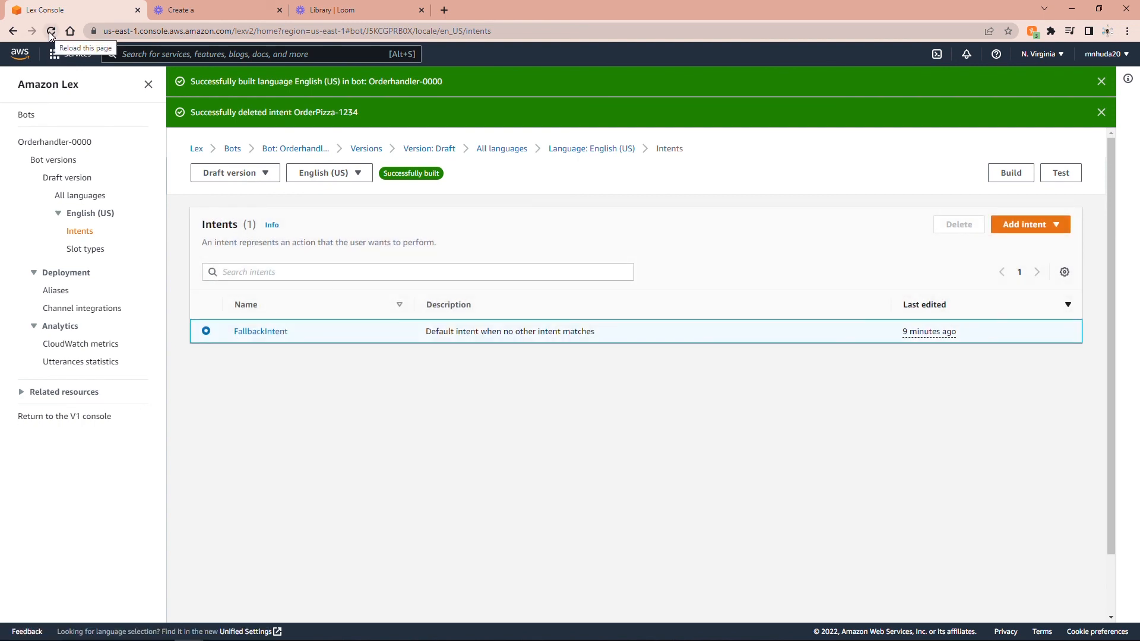
click(51, 32)
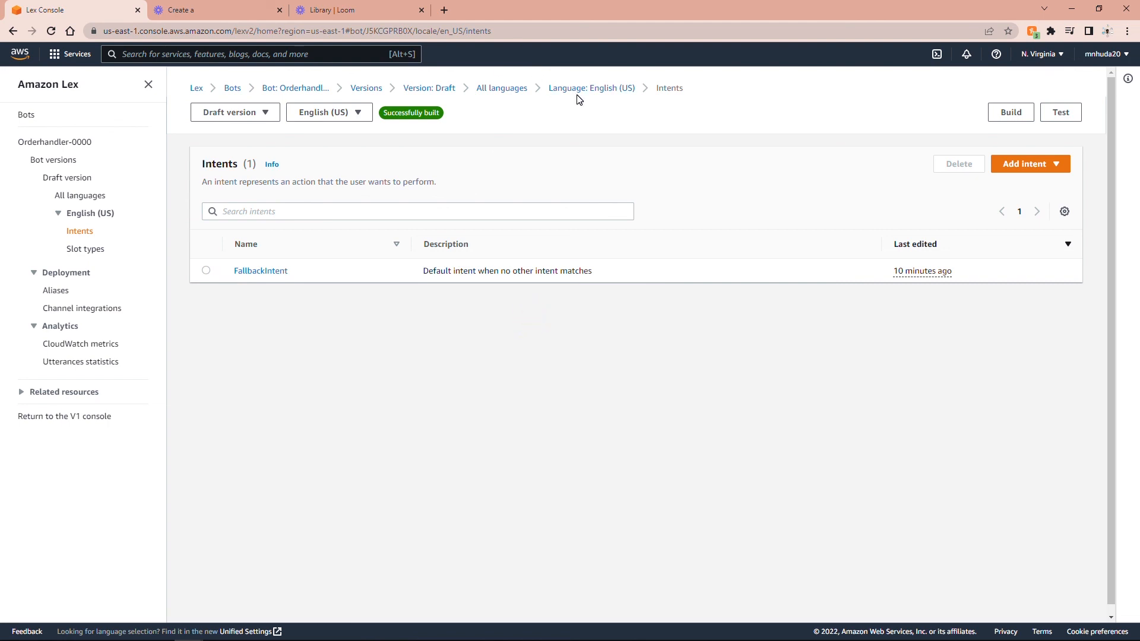
Delete the order_Quantity and size slot types from the bot's English (US) draft.
click(104, 250)
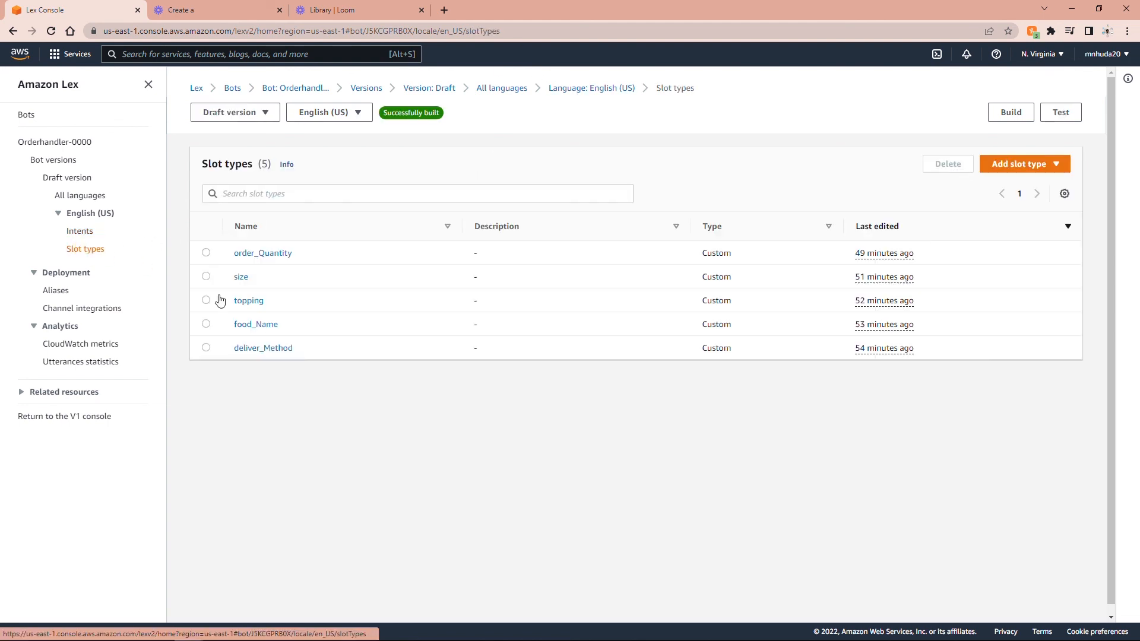
click(206, 252)
click(947, 164)
click(714, 385)
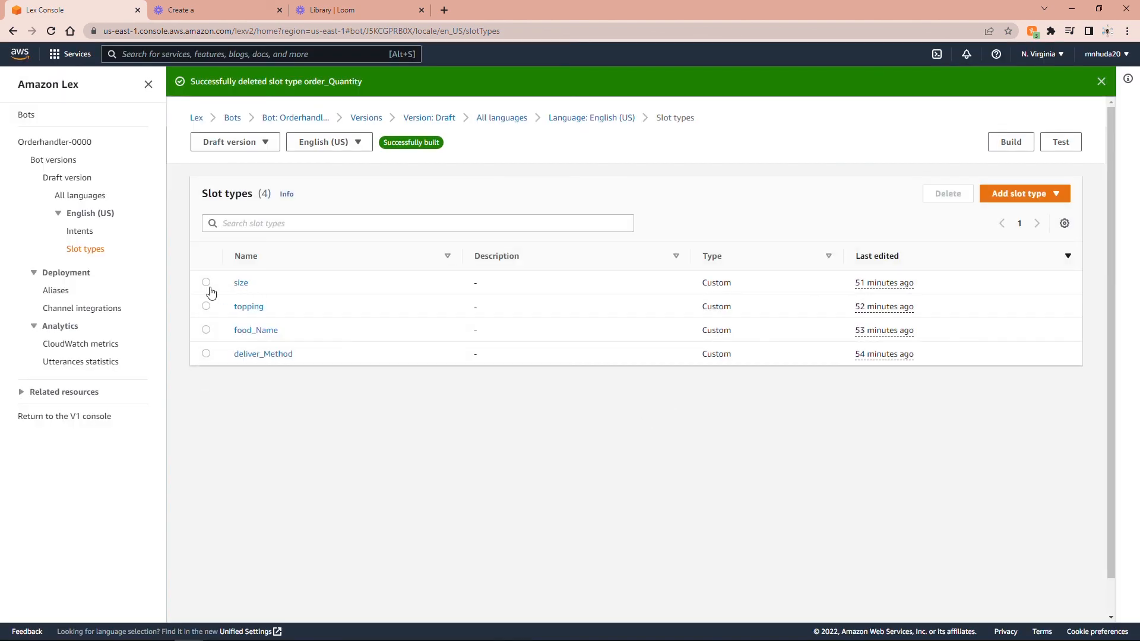
click(206, 283)
click(947, 193)
click(707, 381)
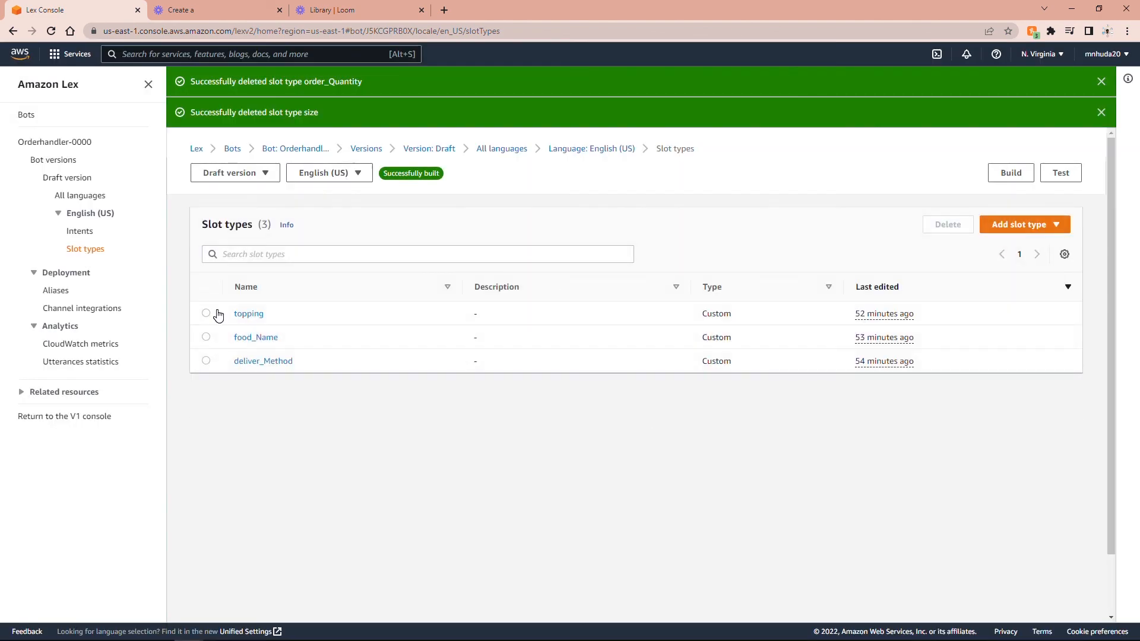
Delete the remaining slot types topping, food_Name and deliver_Method.
click(206, 312)
click(944, 224)
click(710, 377)
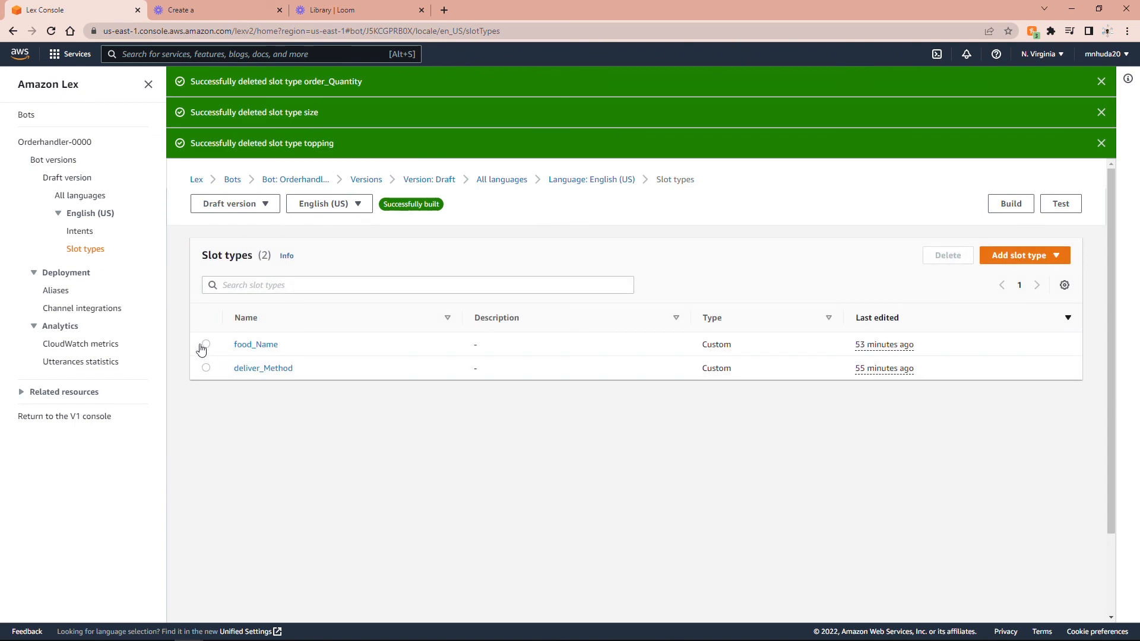
click(206, 342)
click(947, 255)
click(710, 377)
click(206, 374)
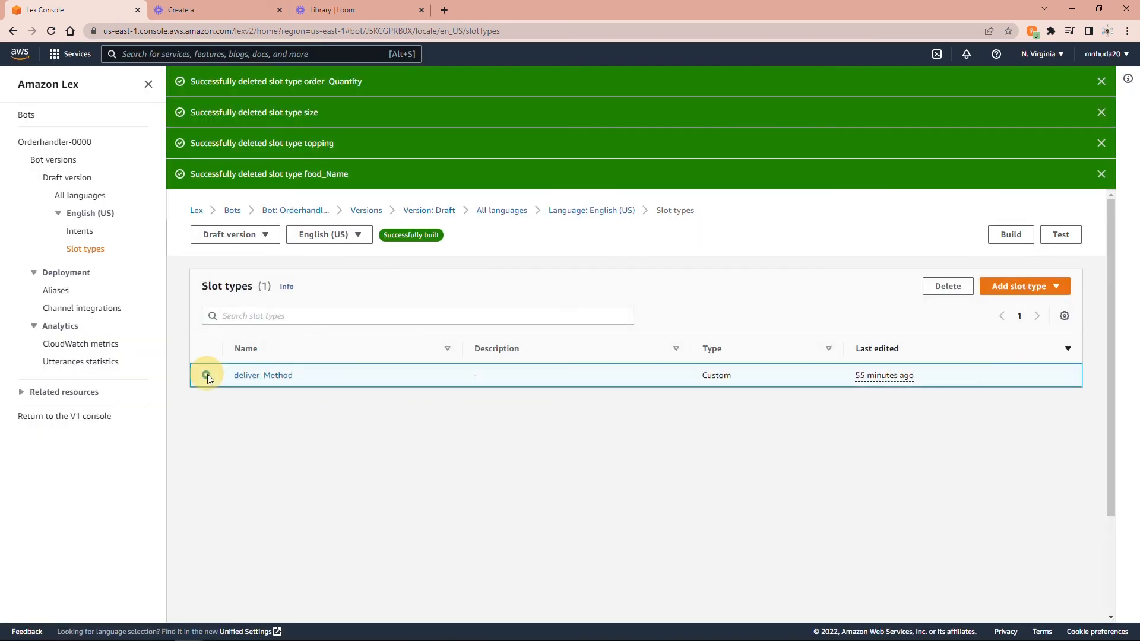
click(947, 286)
click(709, 377)
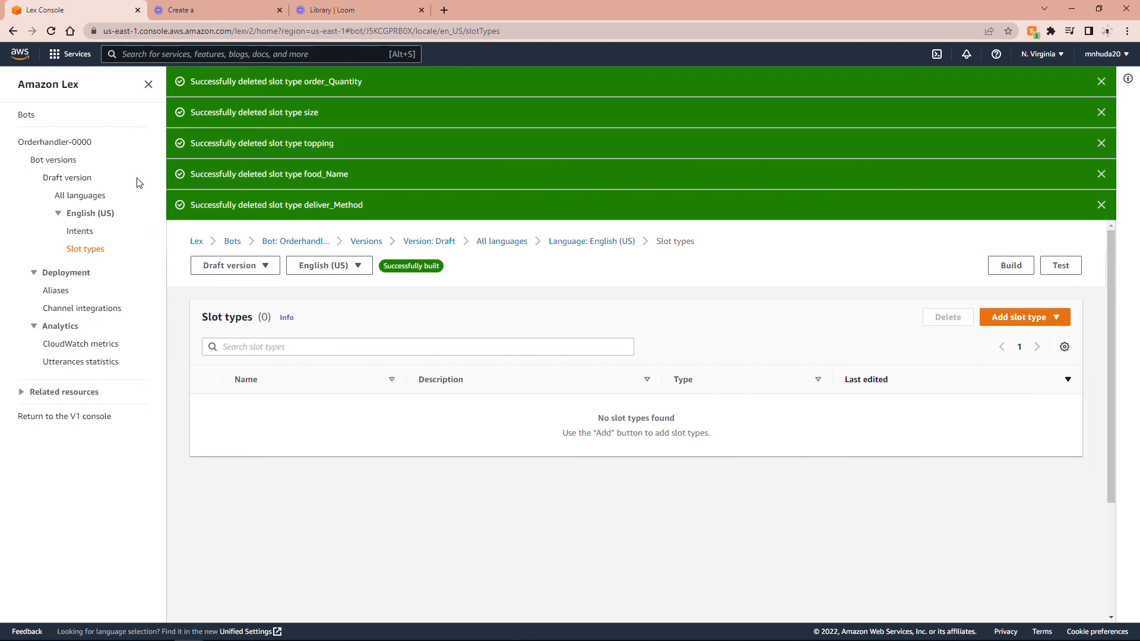
Go back to the list of all bots and dismiss the slot type deletion notifications.
click(31, 122)
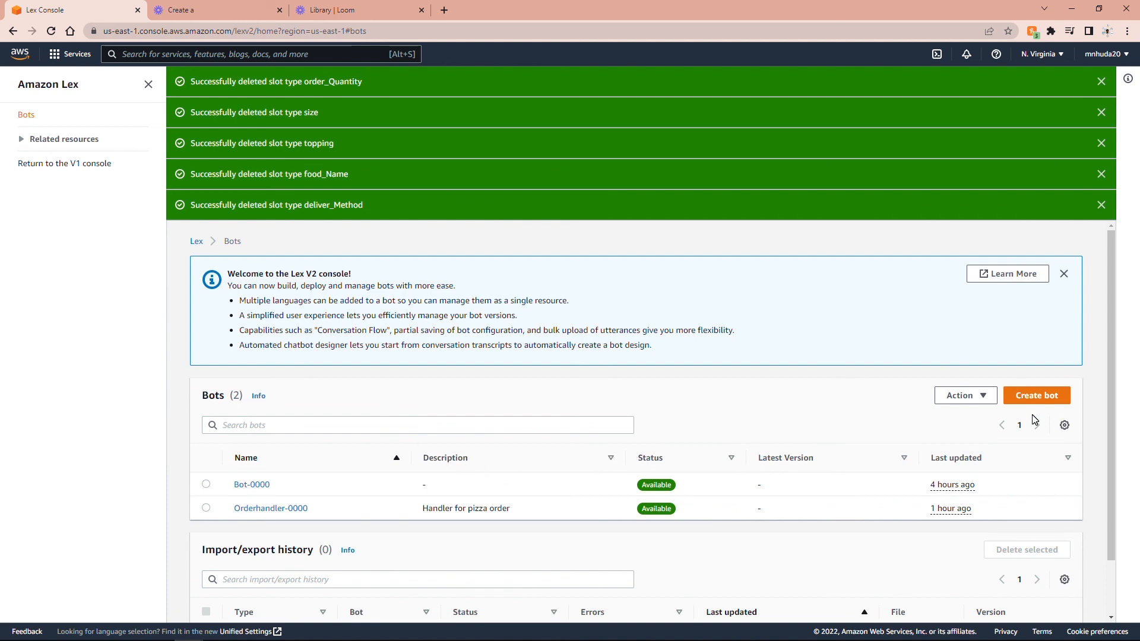
click(1101, 205)
click(1101, 174)
click(1101, 143)
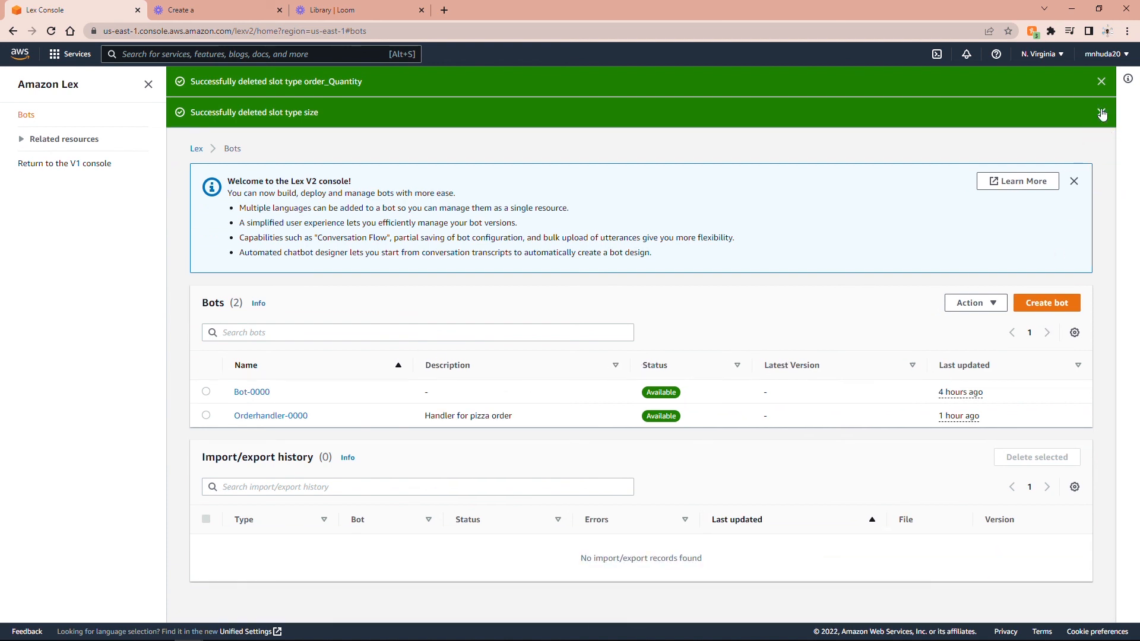
click(1101, 113)
click(1101, 82)
Delete the bot Bot-0000.
click(205, 331)
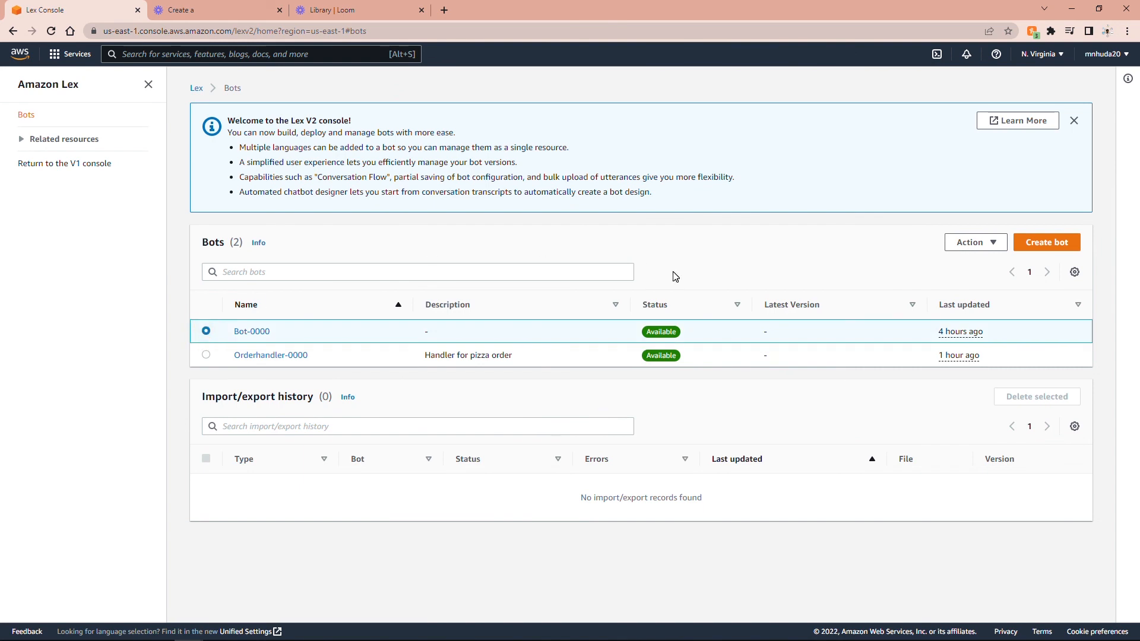
click(975, 243)
click(966, 315)
click(706, 376)
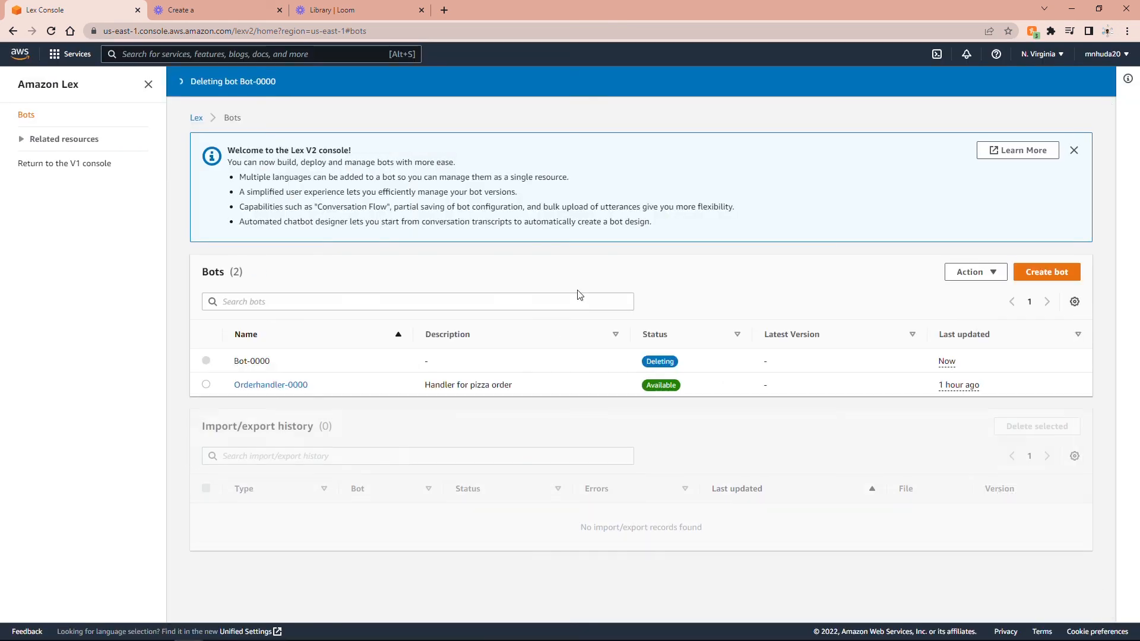
Delete the bot Orderhandler-0000.
click(206, 384)
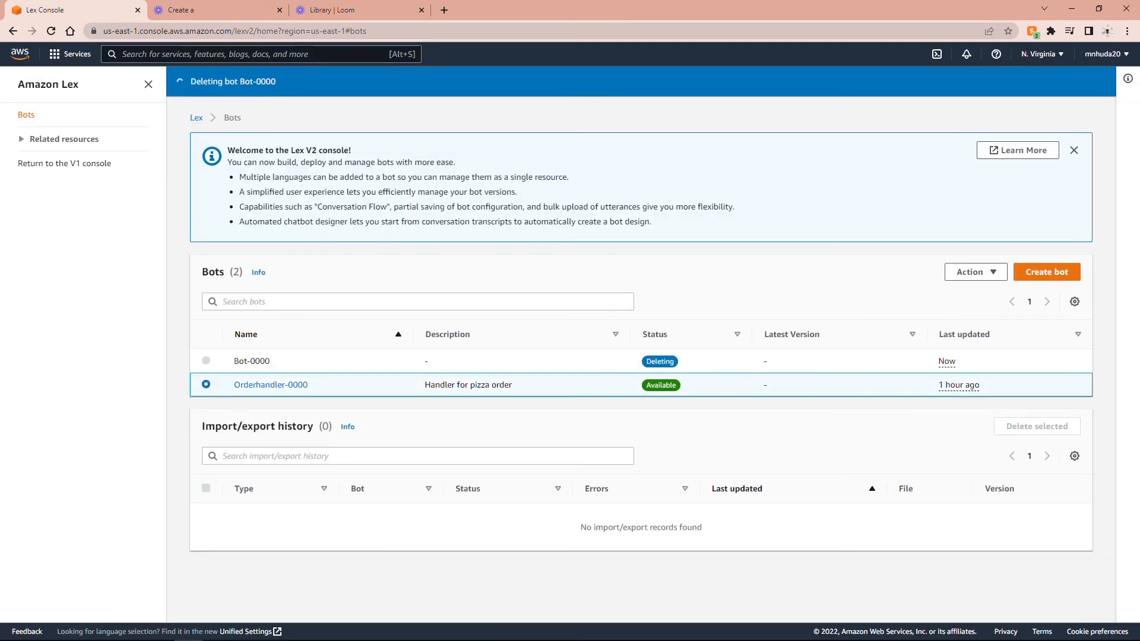
click(206, 362)
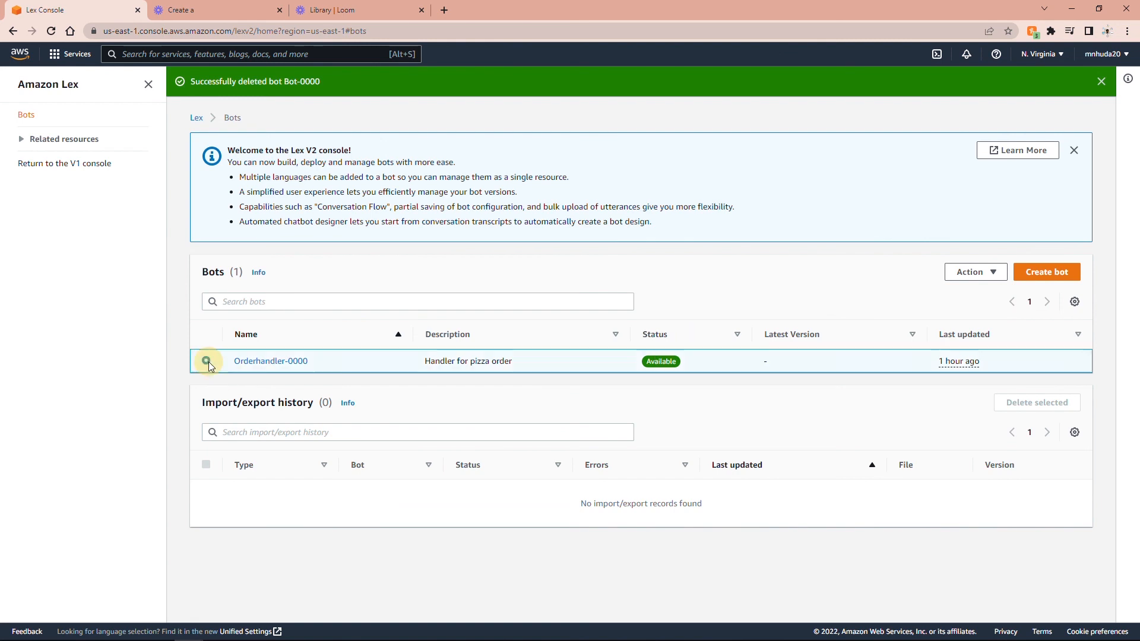
click(974, 271)
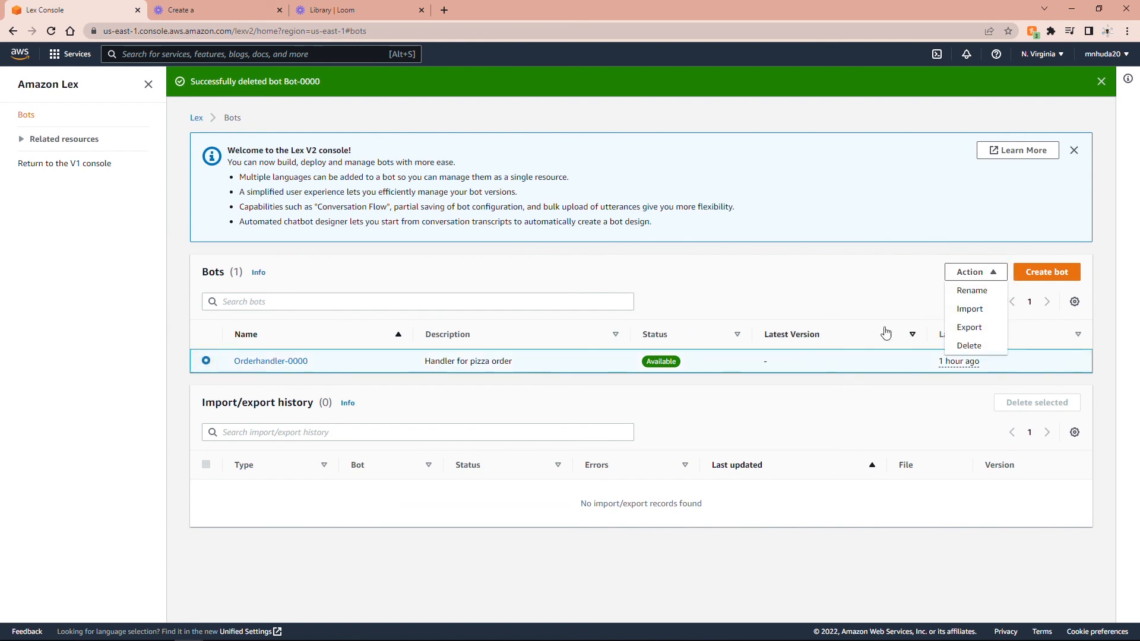
click(968, 345)
click(707, 376)
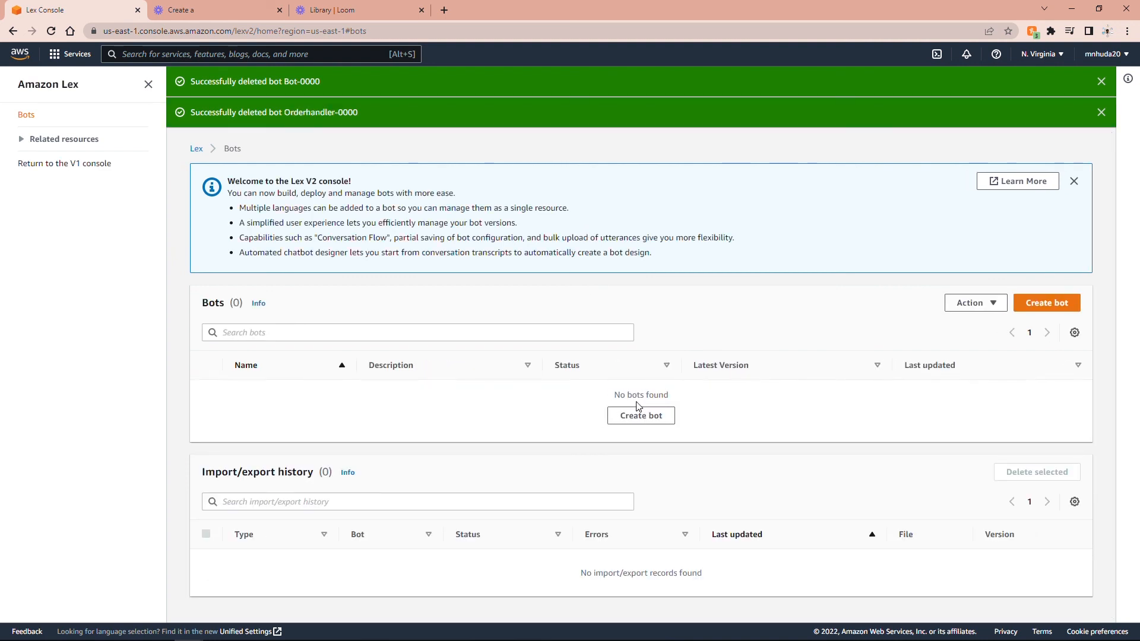
Dismiss the bot deletion notifications and go to the Amazon Lex welcome page.
click(1101, 112)
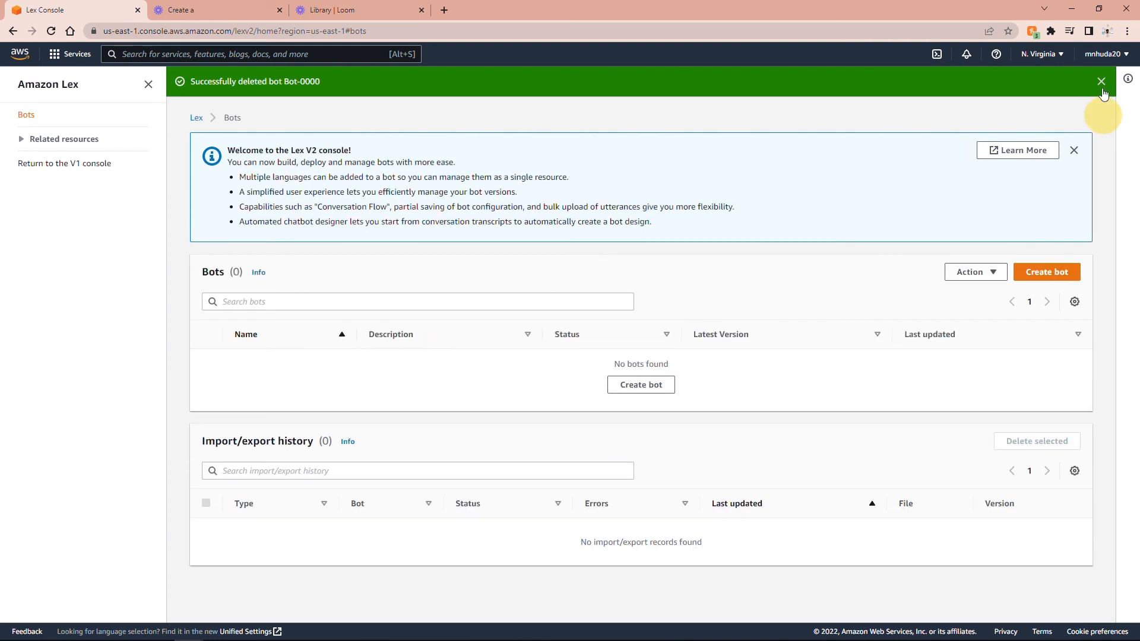
click(1101, 81)
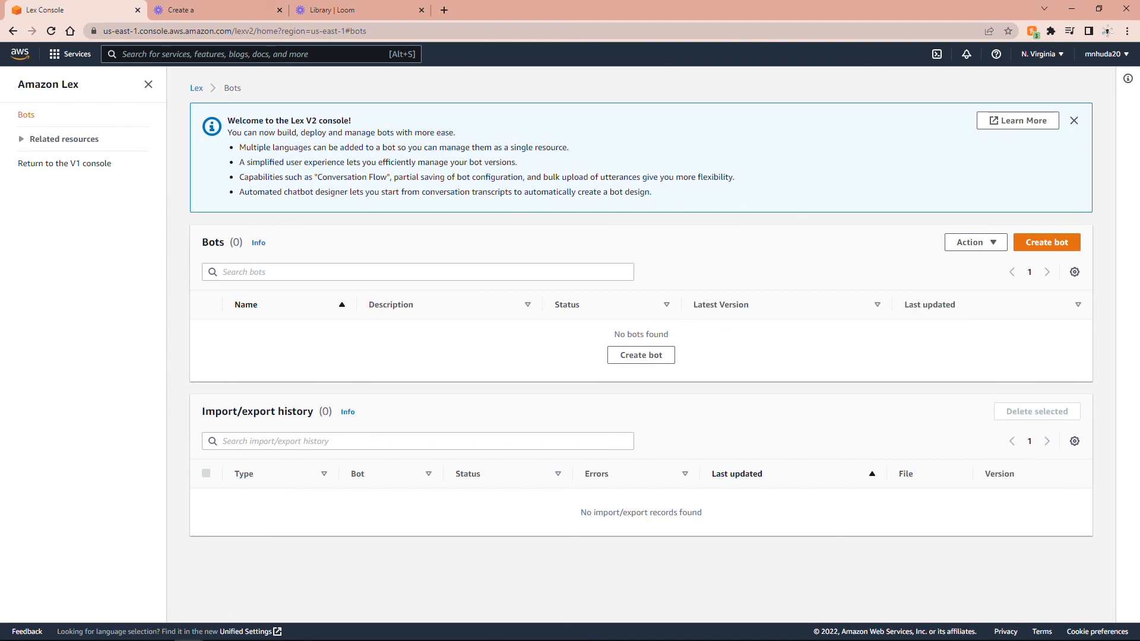
click(67, 87)
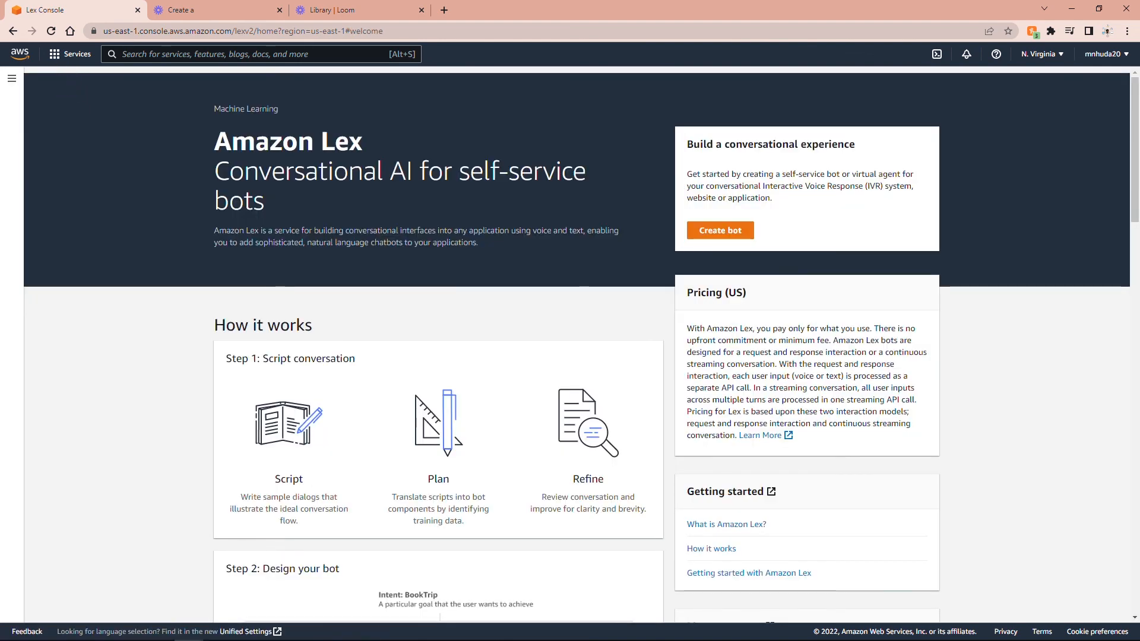